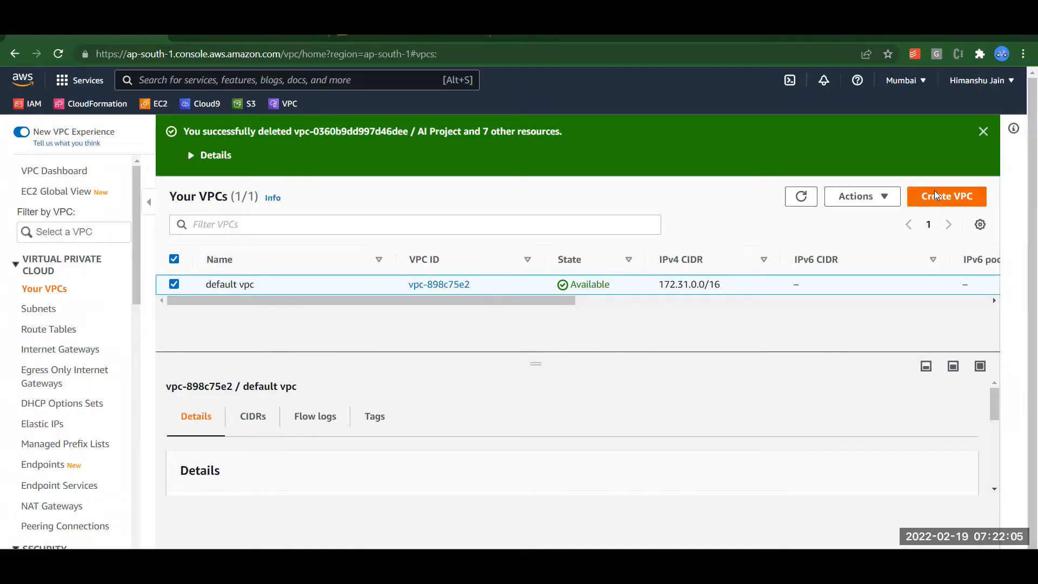
Create a VPC with name tag 'SAM-VPC' and IPv4 CIDR block 10.0.0.0/16.
{"action": "left_click", "coordinate": [935, 193]}
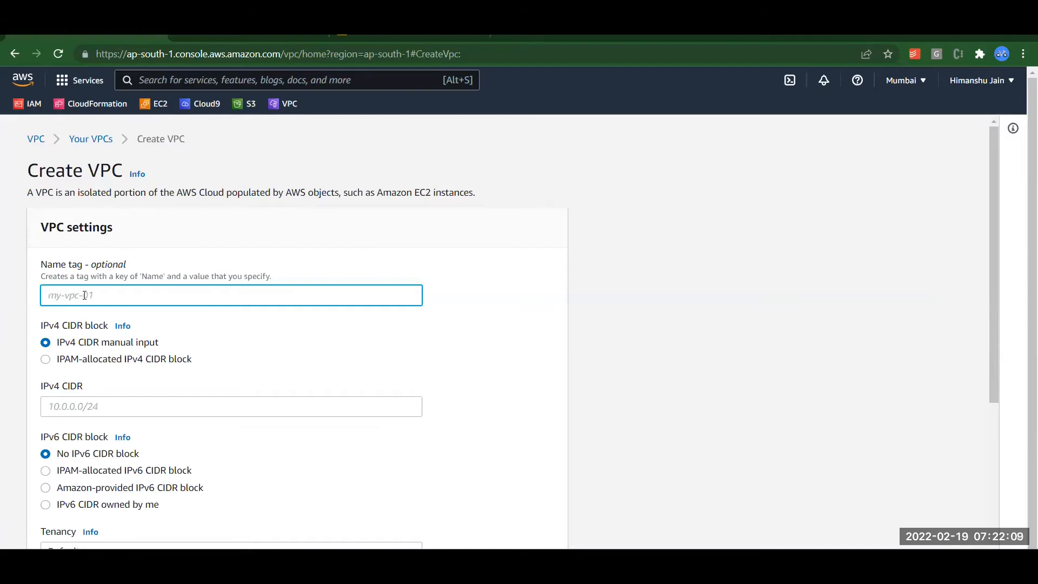
{"action": "type", "text": "SAM-VPC"}
{"action": "key", "text": "Tab"}
{"action": "key", "text": "Tab"}
{"action": "key", "text": "Tab"}
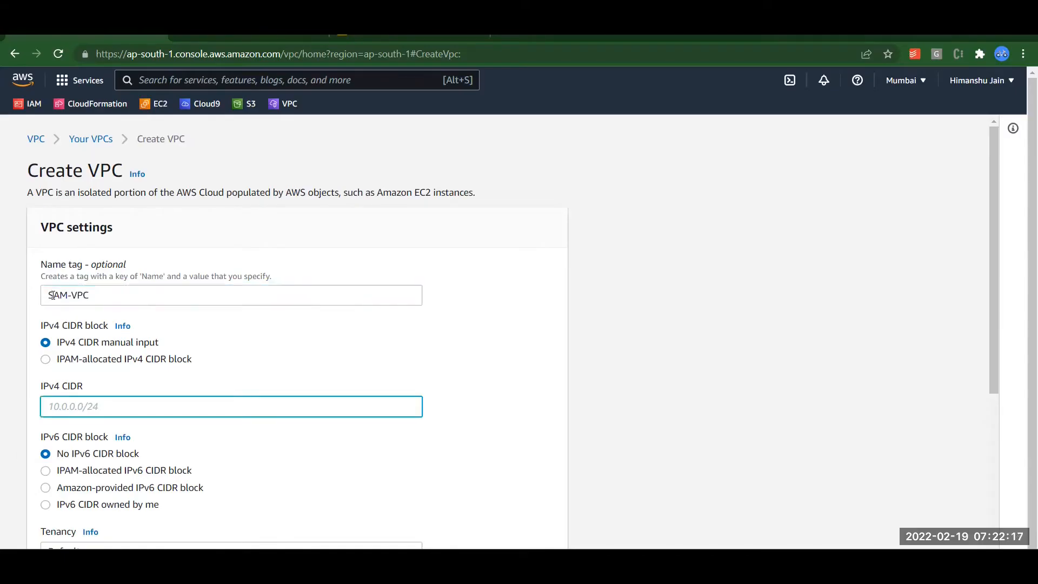
{"action": "type", "text": "10.0.0.0/16"}
{"action": "left_click", "coordinate": [486, 419]}
{"action": "scroll", "coordinate": [486, 419], "scroll_direction": "down", "scroll_amount": 5}
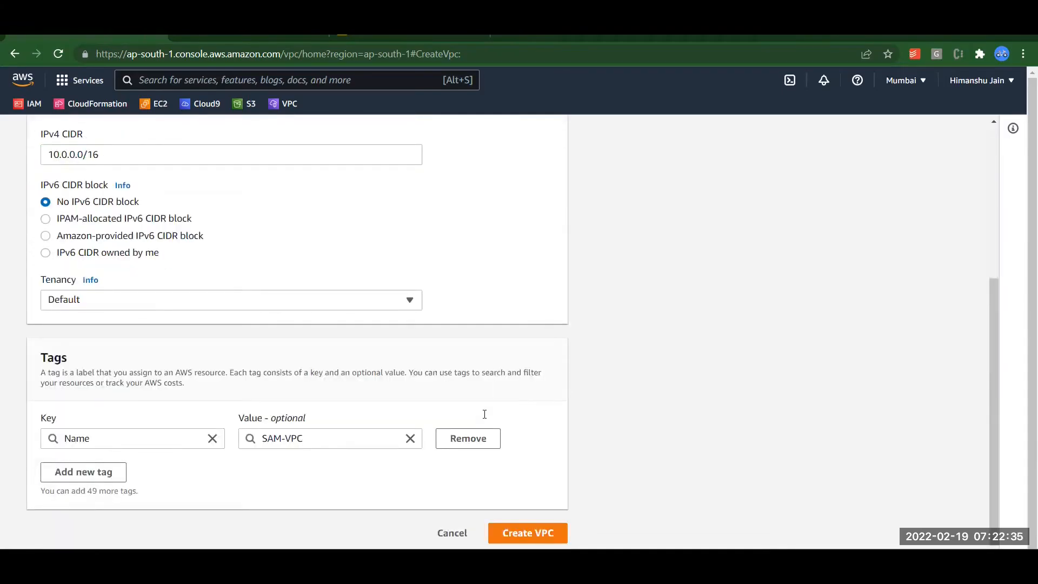
{"action": "double_click", "coordinate": [294, 438]}
{"action": "left_click", "coordinate": [263, 438], "text": "shift"}
{"action": "key", "text": "ctrl+c"}
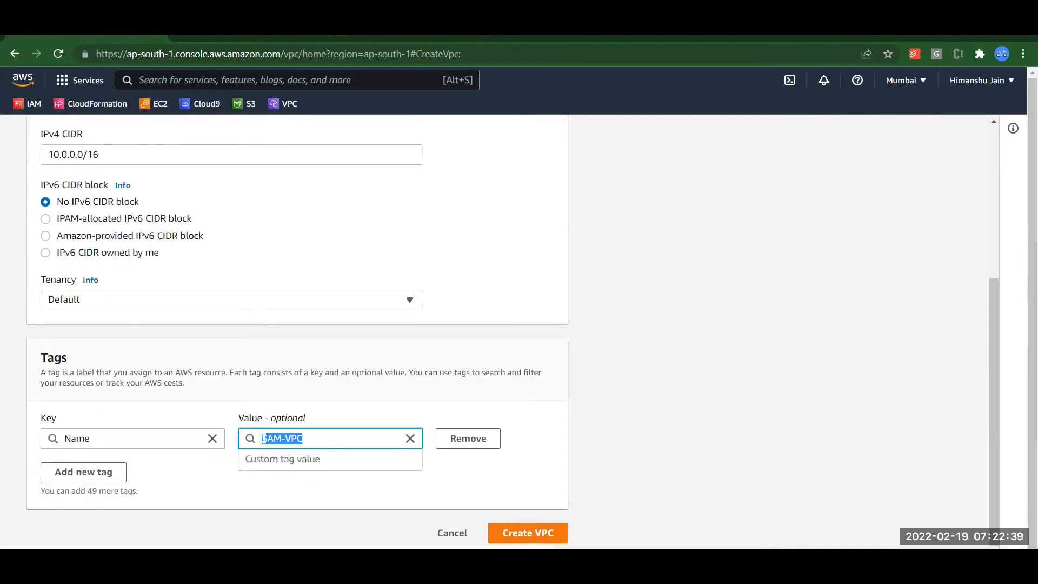
{"action": "left_click", "coordinate": [551, 387]}
{"action": "left_click", "coordinate": [528, 532]}
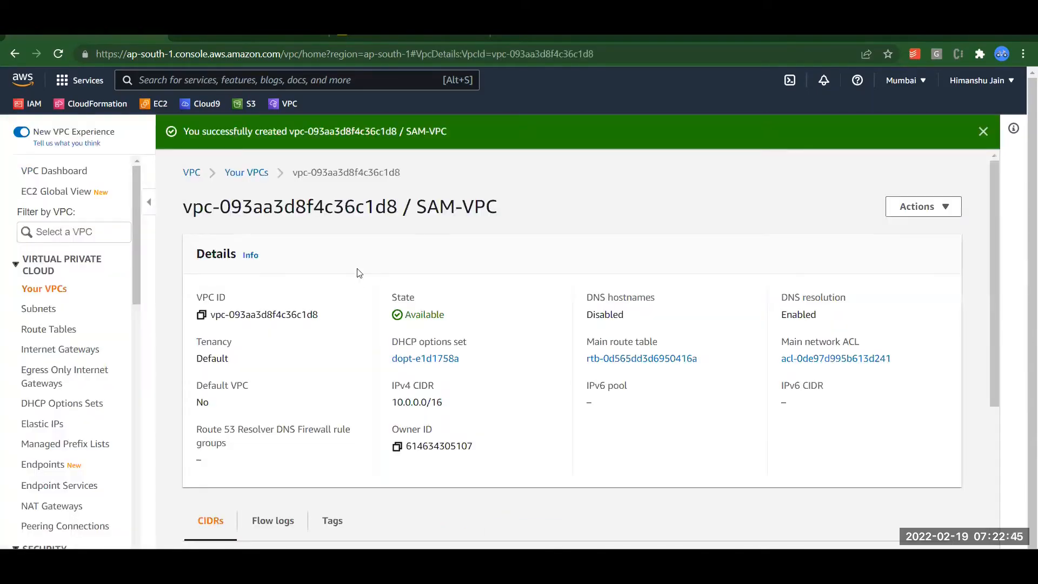
{"action": "left_click", "coordinate": [360, 36]}
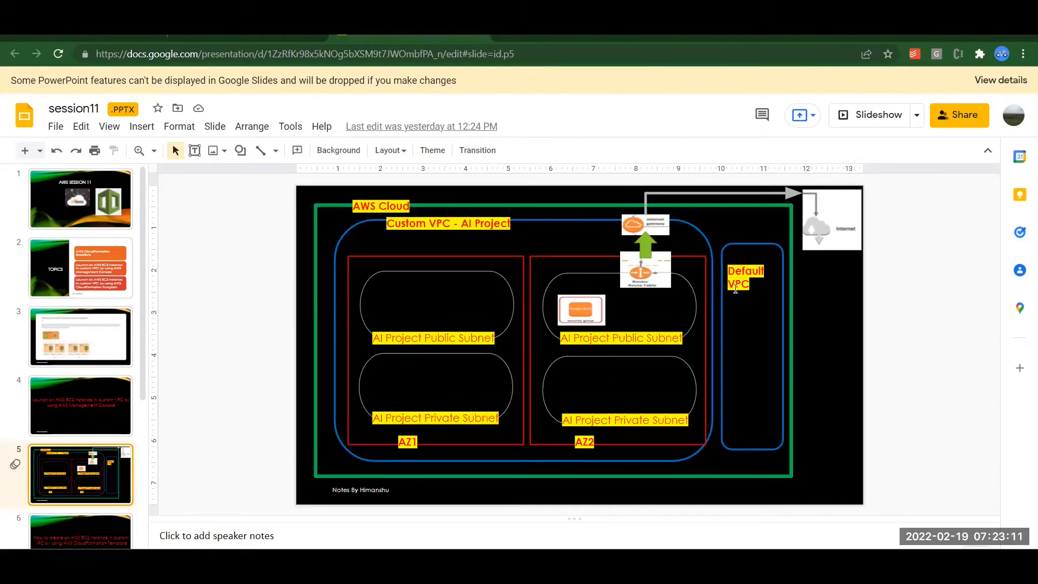
Return from the VPC diagram slide to the SAM-VPC details page in the AWS console.
{"action": "left_click", "coordinate": [92, 36]}
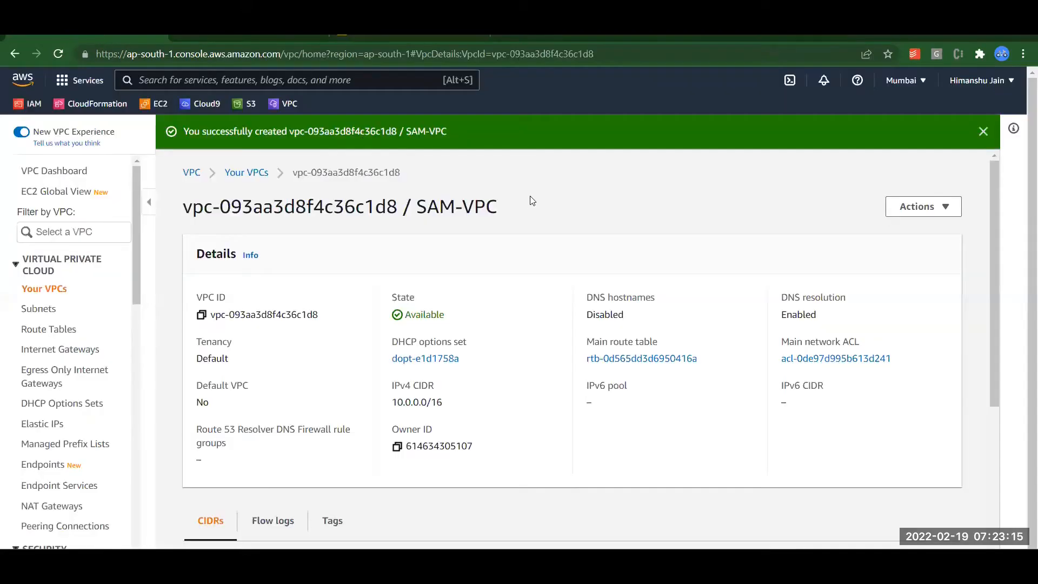
From the Internet Gateways list, create a gateway named 'SAM-VPC Internet Gateway'.
{"action": "left_click", "coordinate": [53, 351]}
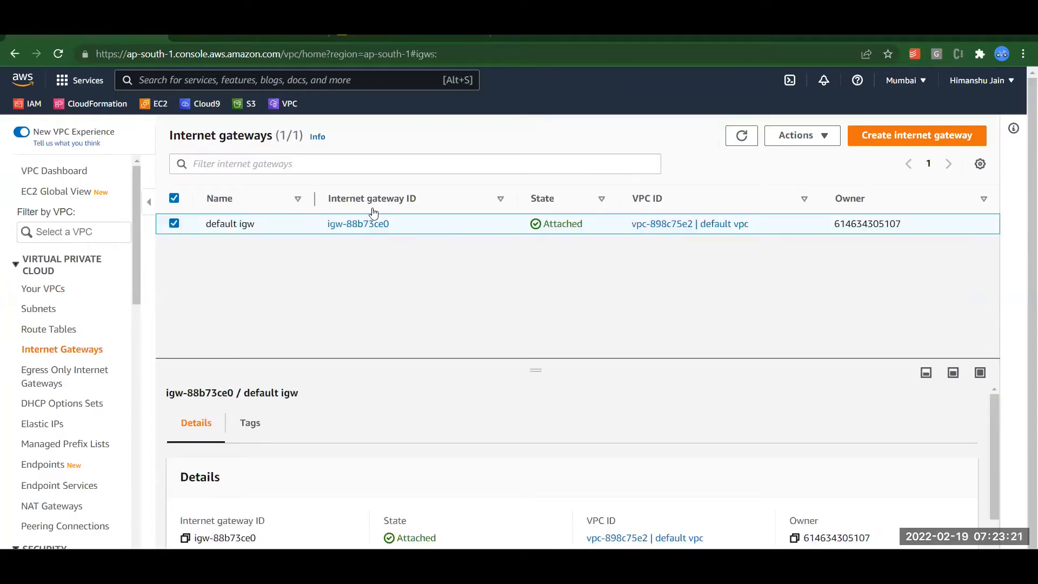
{"action": "left_click", "coordinate": [895, 137]}
{"action": "left_click", "coordinate": [146, 319]}
{"action": "type", "text": "SAM-VPC Internet Gateway"}
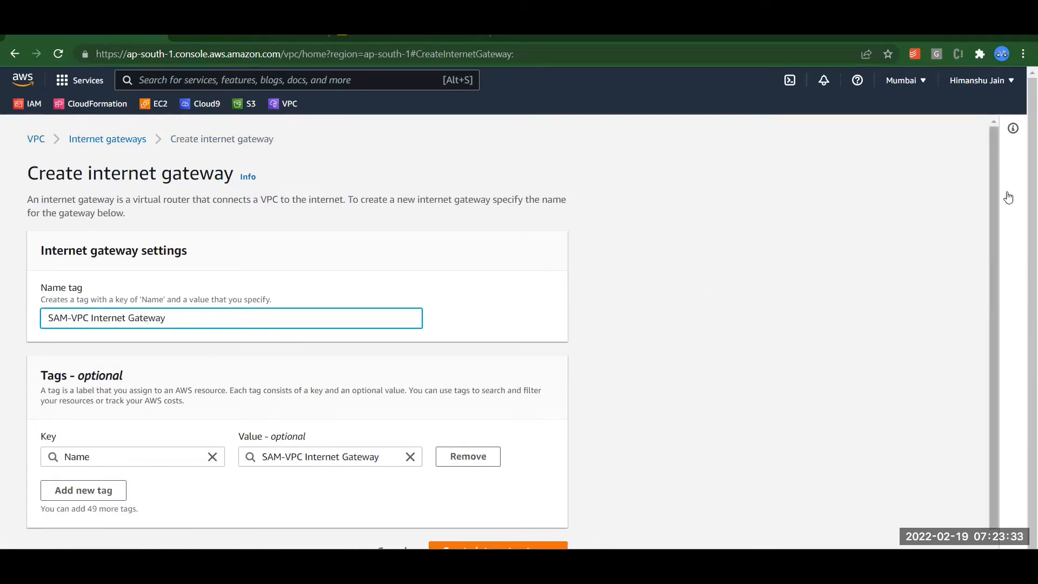
{"action": "left_click_drag", "start_coordinate": [997, 191], "coordinate": [998, 281]}
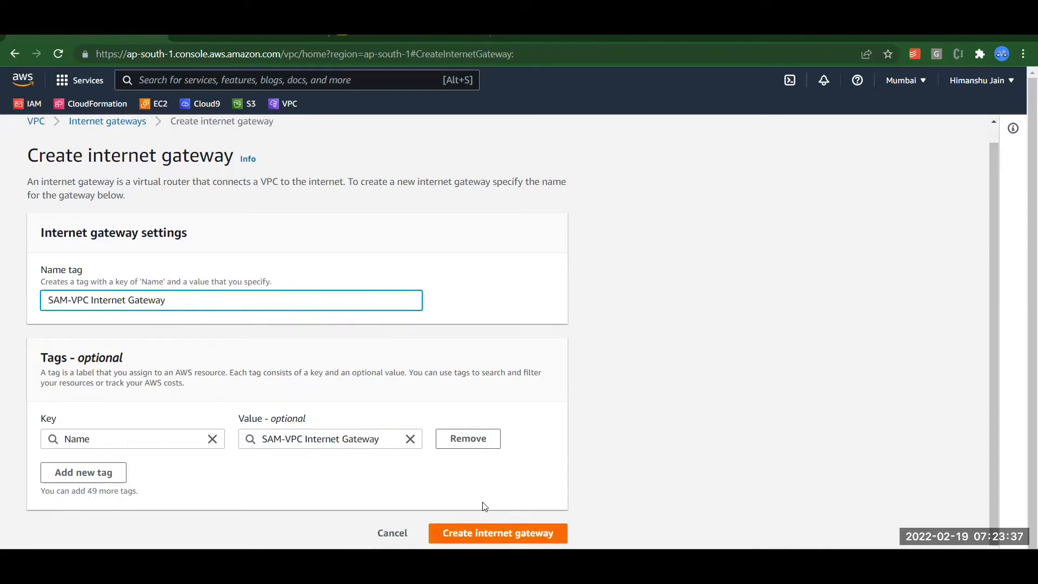
{"action": "key", "text": "Return"}
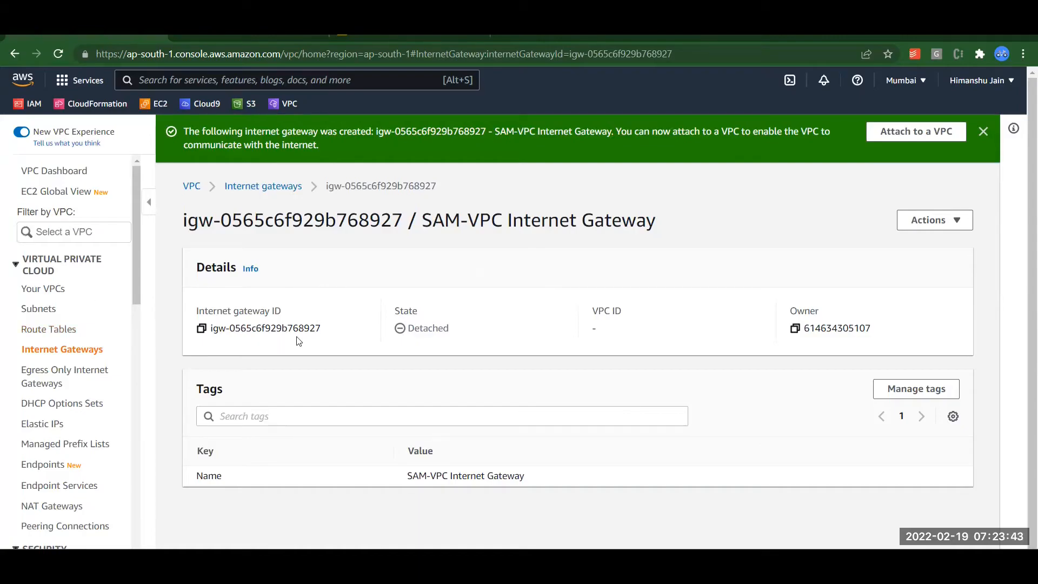
Attach the detached SAM-VPC Internet Gateway to the SAM-VPC VPC via Actions > Attach to VPC.
{"action": "double_click", "coordinate": [415, 329]}
{"action": "left_click", "coordinate": [955, 221]}
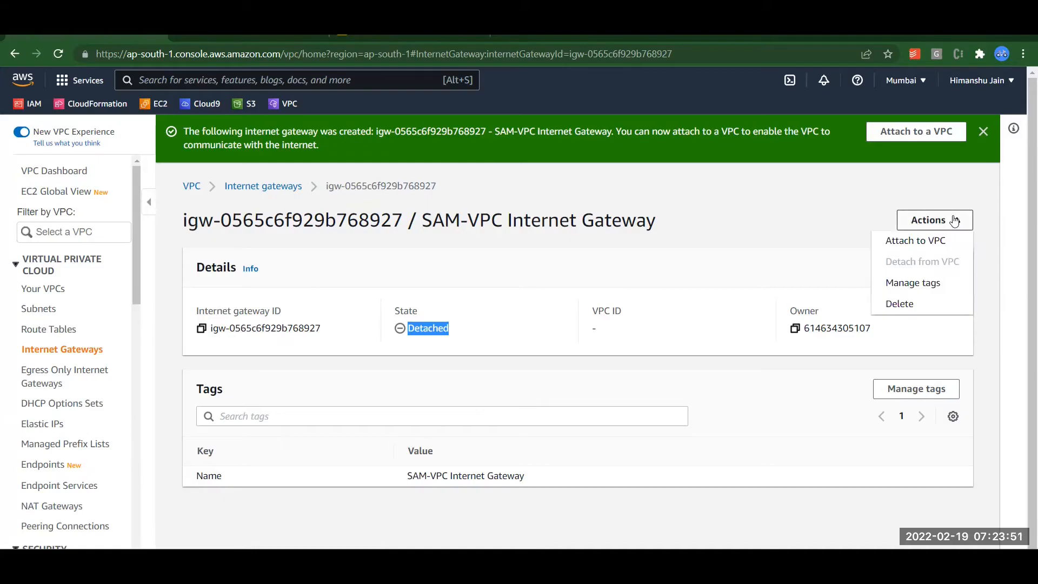
{"action": "left_click", "coordinate": [921, 245]}
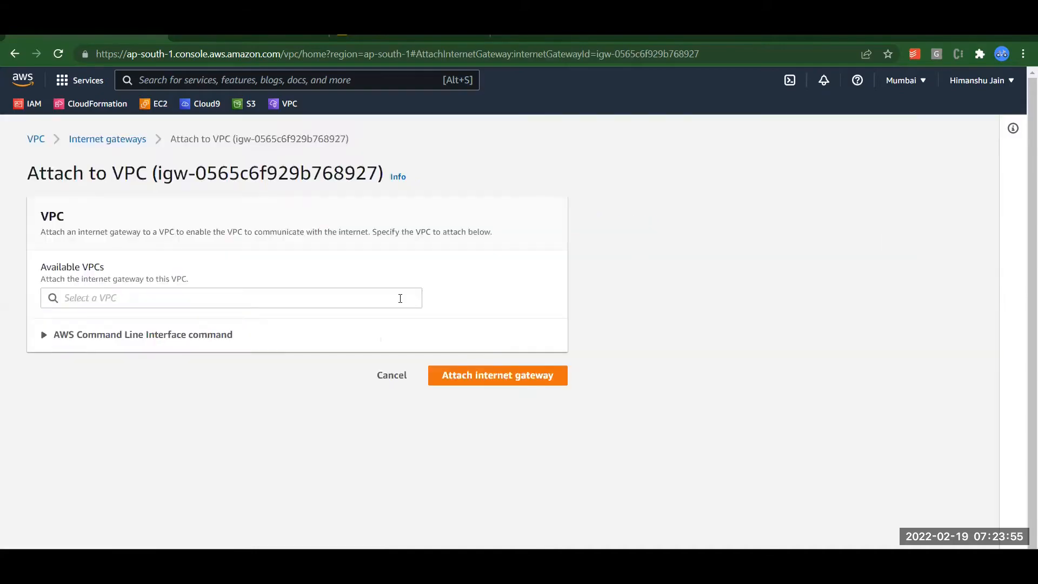
{"action": "left_click", "coordinate": [377, 298]}
{"action": "type", "text": "sam"}
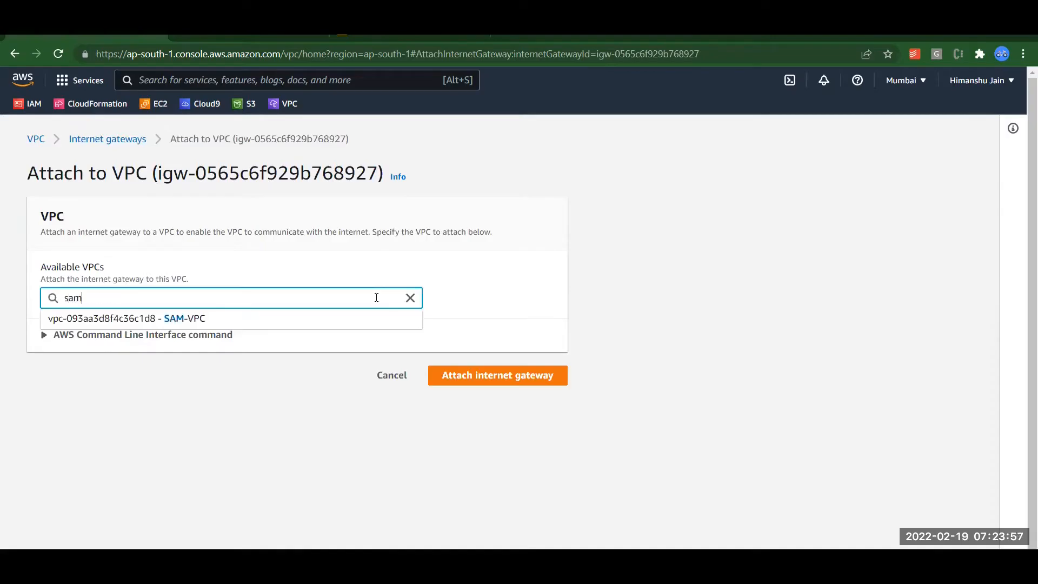
{"action": "left_click", "coordinate": [184, 318]}
{"action": "left_click", "coordinate": [453, 375]}
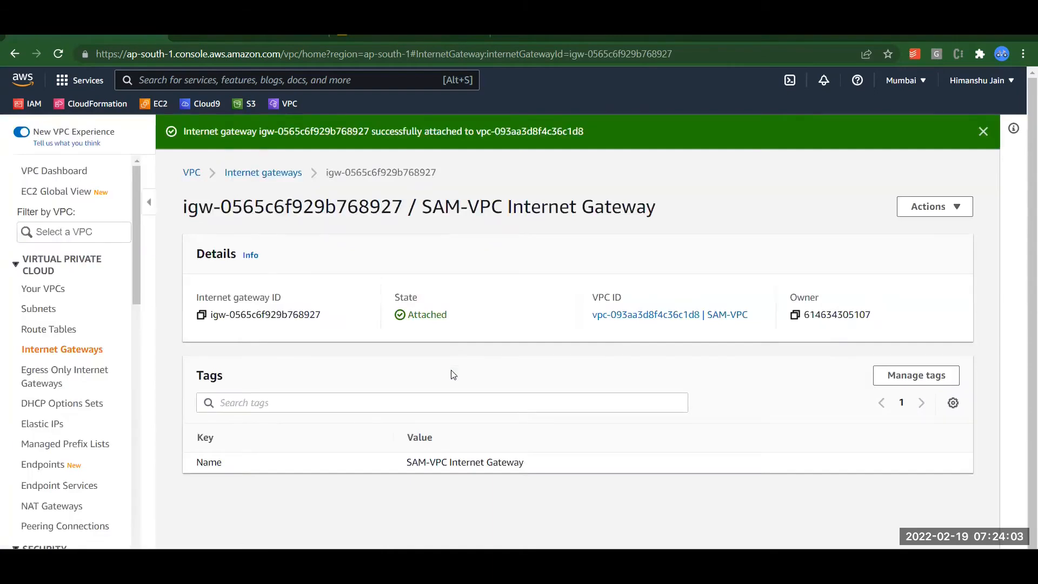
{"action": "left_click", "coordinate": [45, 310]}
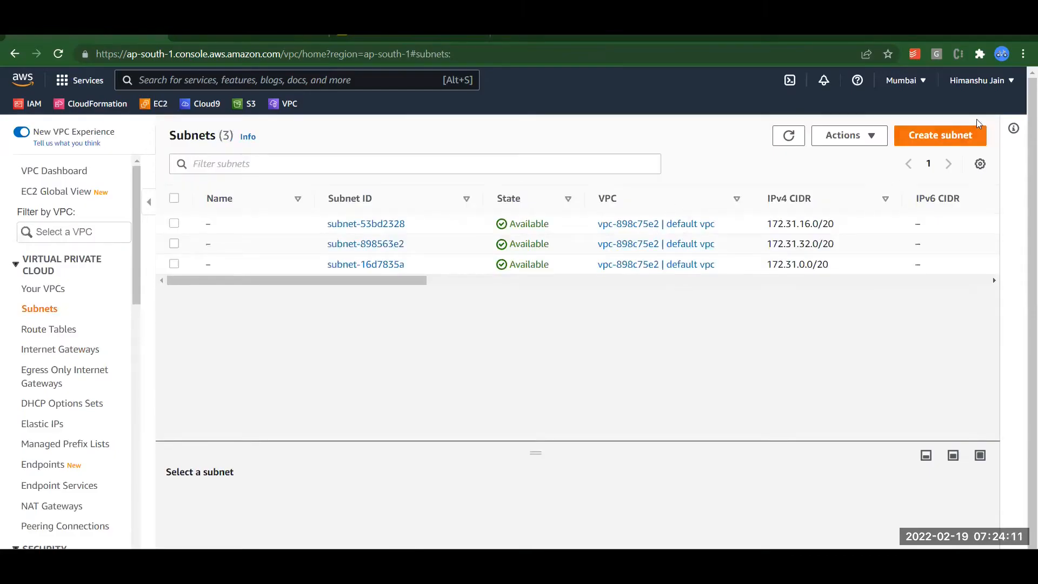
Start a new subnet in SAM-VPC and name it 'SAM-VPC Public Subnet 1'.
{"action": "left_click", "coordinate": [961, 135]}
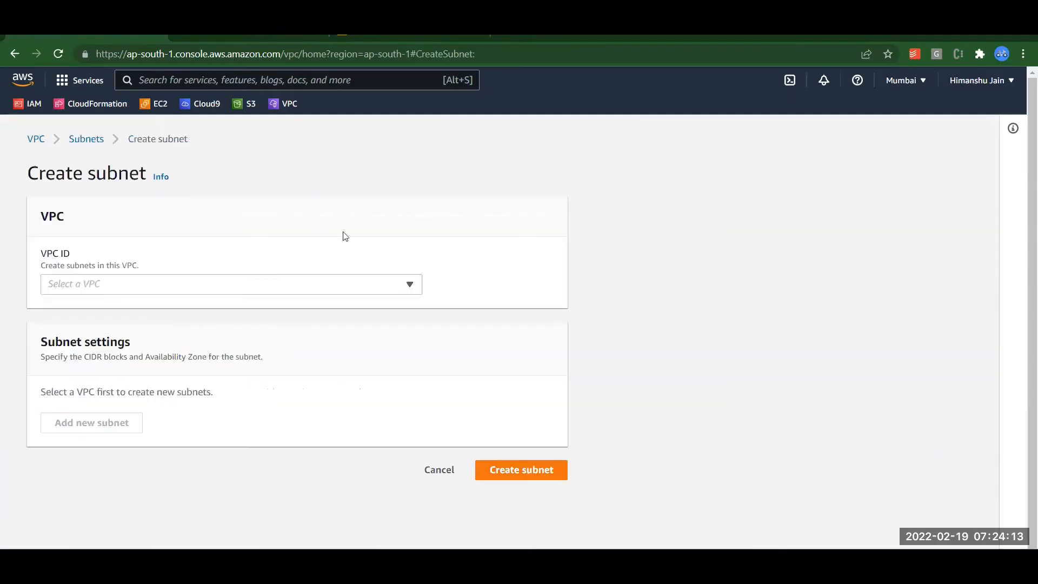
{"action": "left_click", "coordinate": [245, 288]}
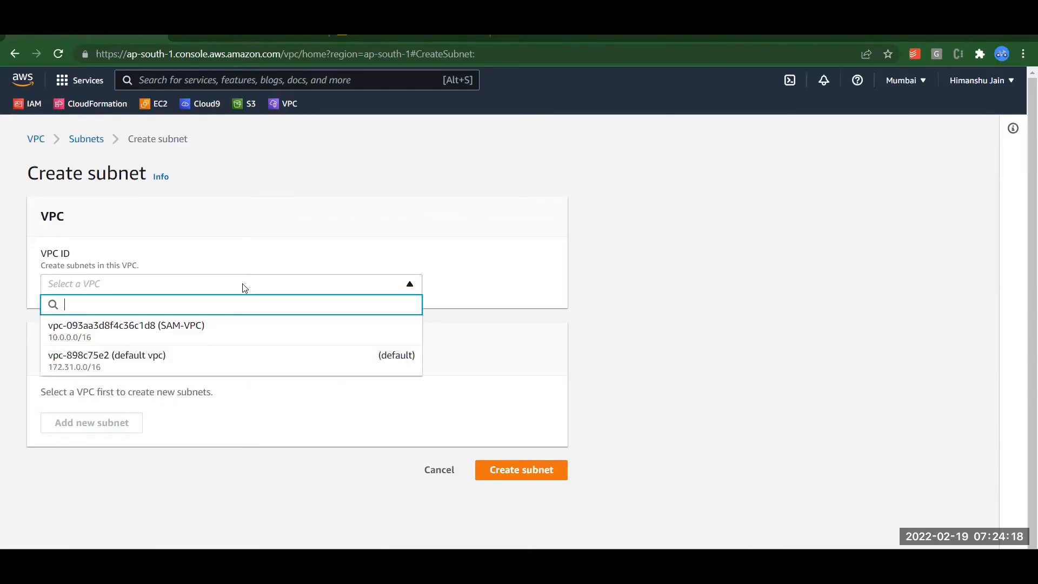
{"action": "left_click", "coordinate": [219, 336]}
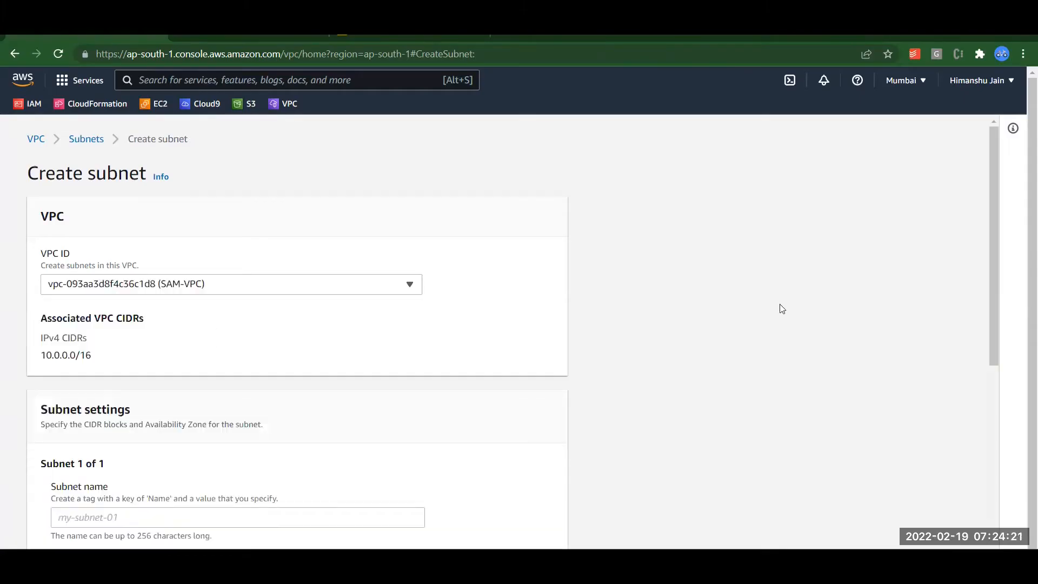
{"action": "scroll", "coordinate": [780, 306], "scroll_direction": "down", "scroll_amount": 2}
{"action": "scroll", "coordinate": [780, 304], "scroll_direction": "down", "scroll_amount": 5}
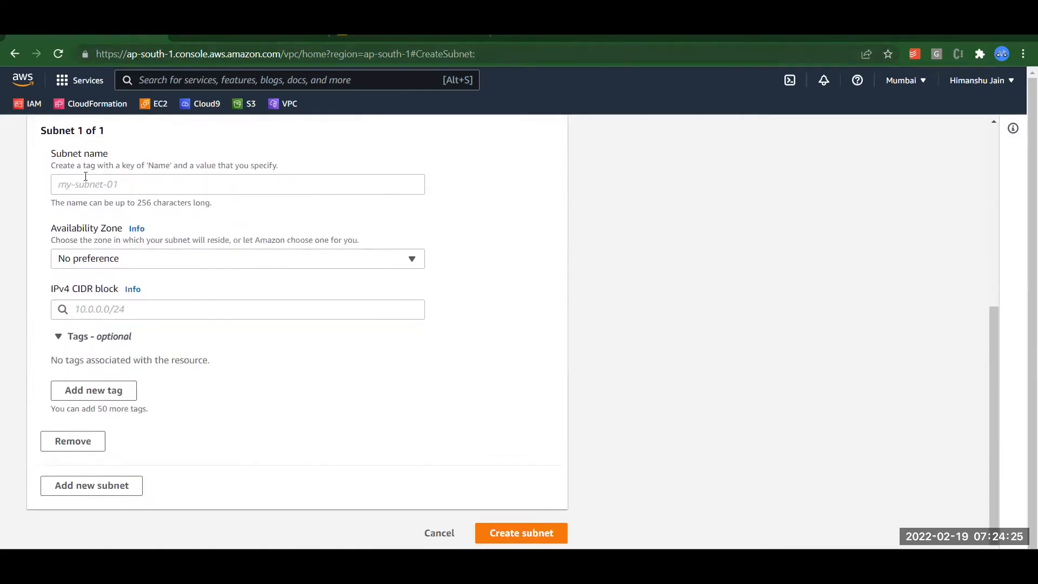
{"action": "left_click", "coordinate": [92, 183]}
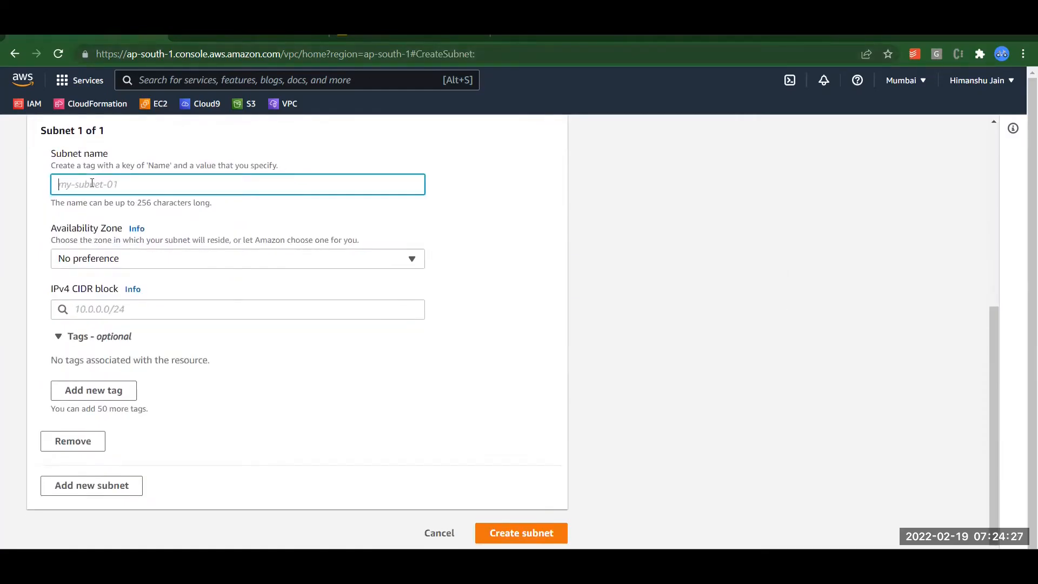
{"action": "key", "text": "ctrl+v"}
{"action": "type", "text": "Pu"}
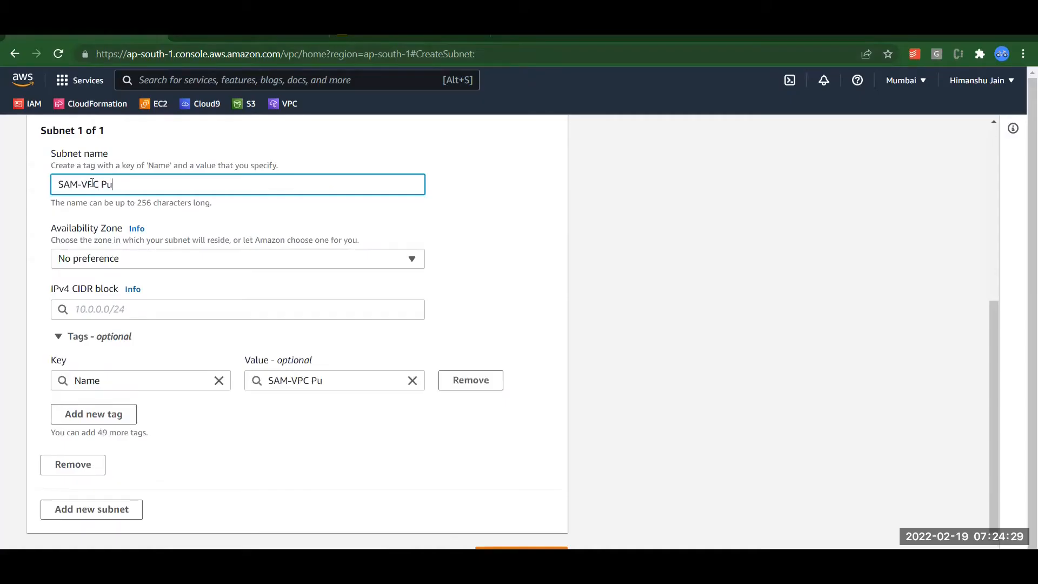
{"action": "type", "text": "blic Subnet 1"}
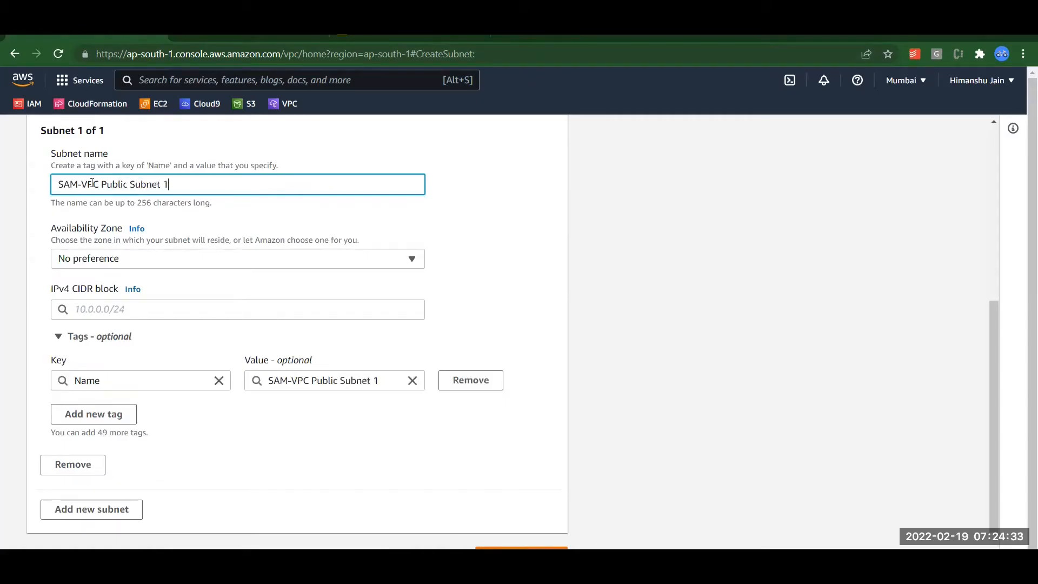
{"action": "left_click", "coordinate": [104, 237]}
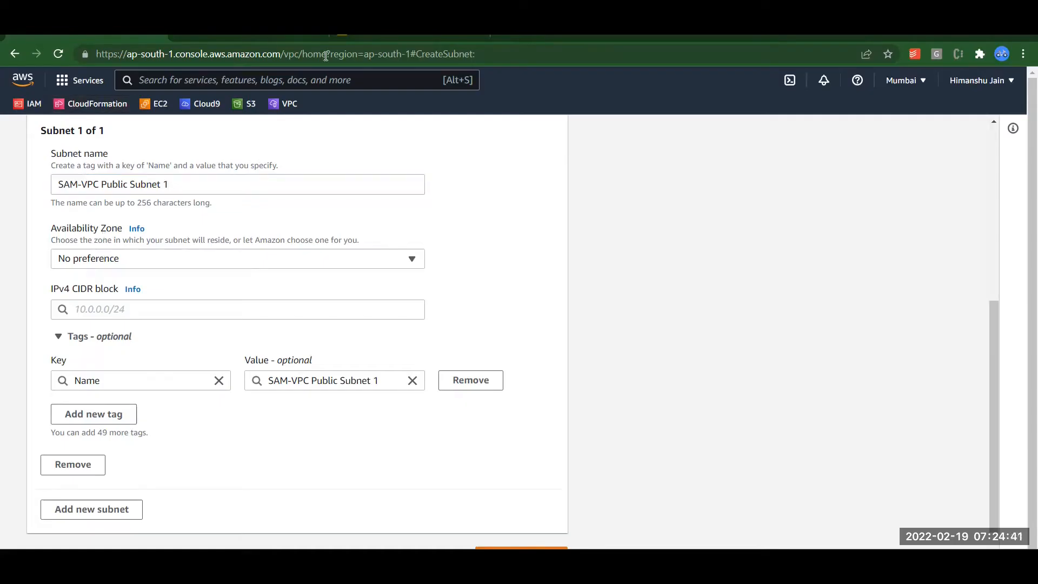
{"action": "left_click", "coordinate": [356, 35]}
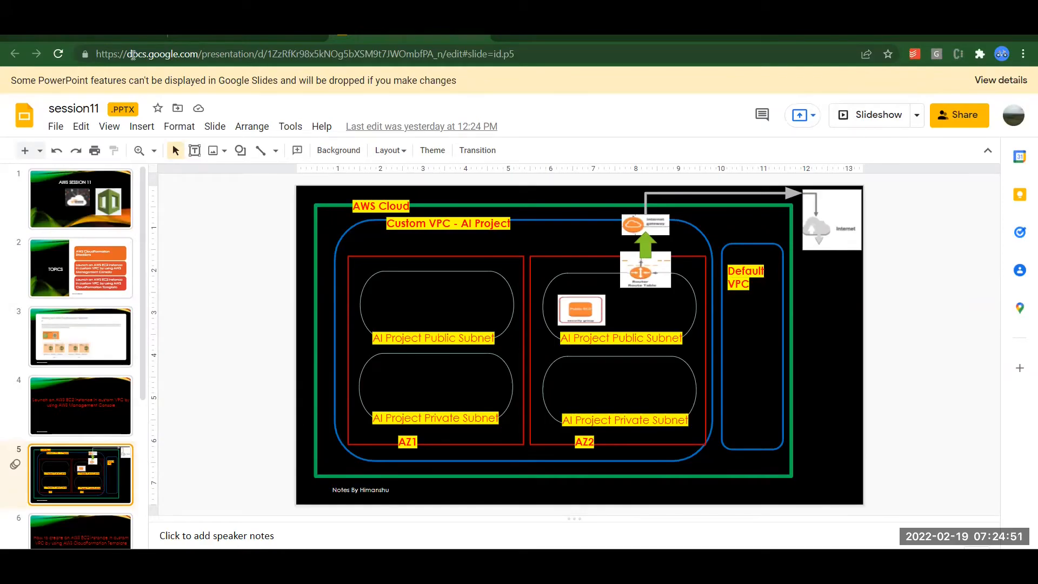
Go back from the diagram slides to the AWS Create subnet form.
{"action": "left_click", "coordinate": [65, 39]}
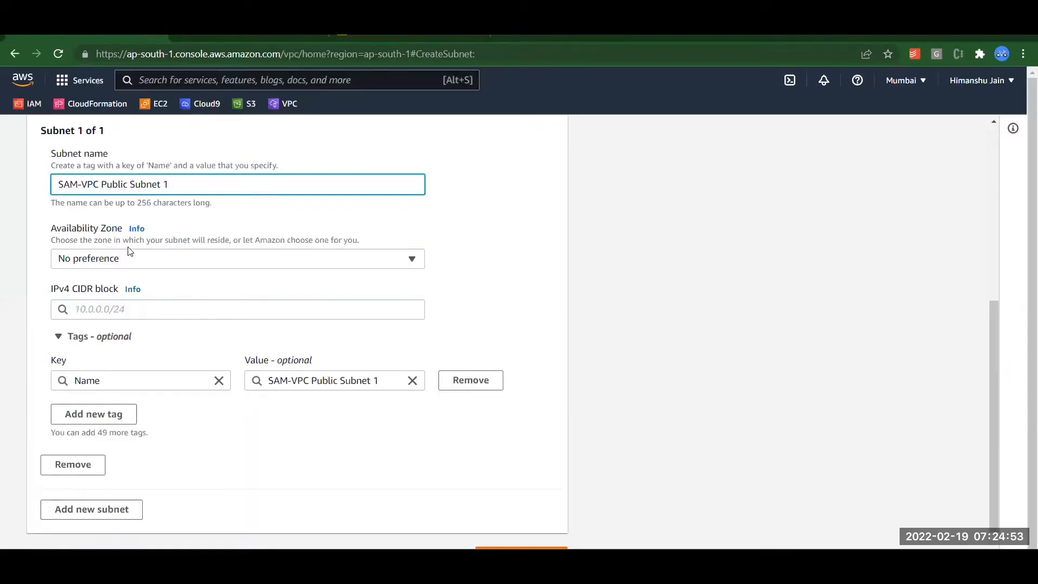
Place SAM-VPC Public Subnet 1 in ap-south-1a with CIDR 10.0.1.0/24, and copy its name.
{"action": "left_click", "coordinate": [116, 262]}
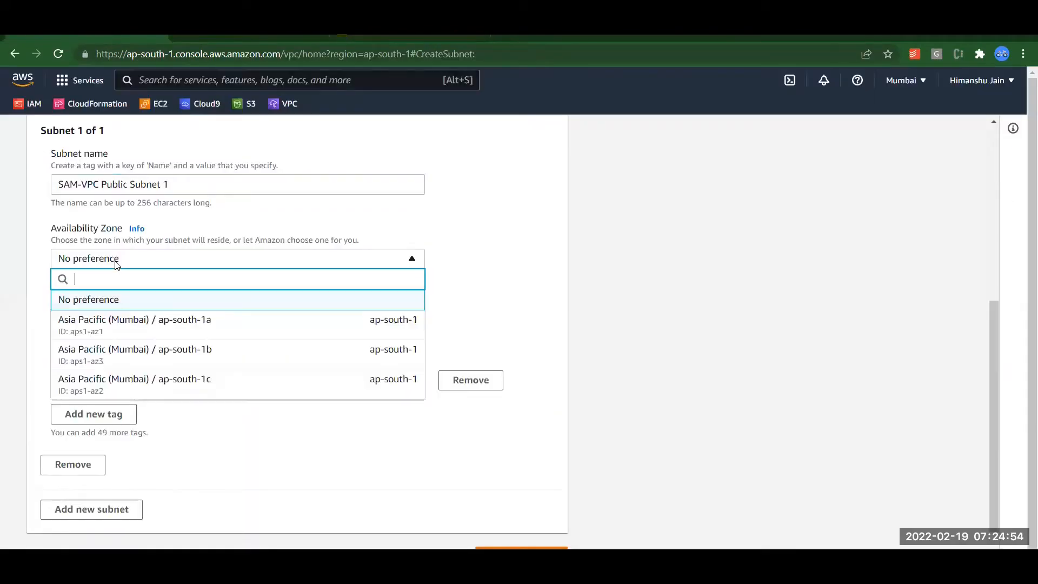
{"action": "left_click", "coordinate": [175, 326]}
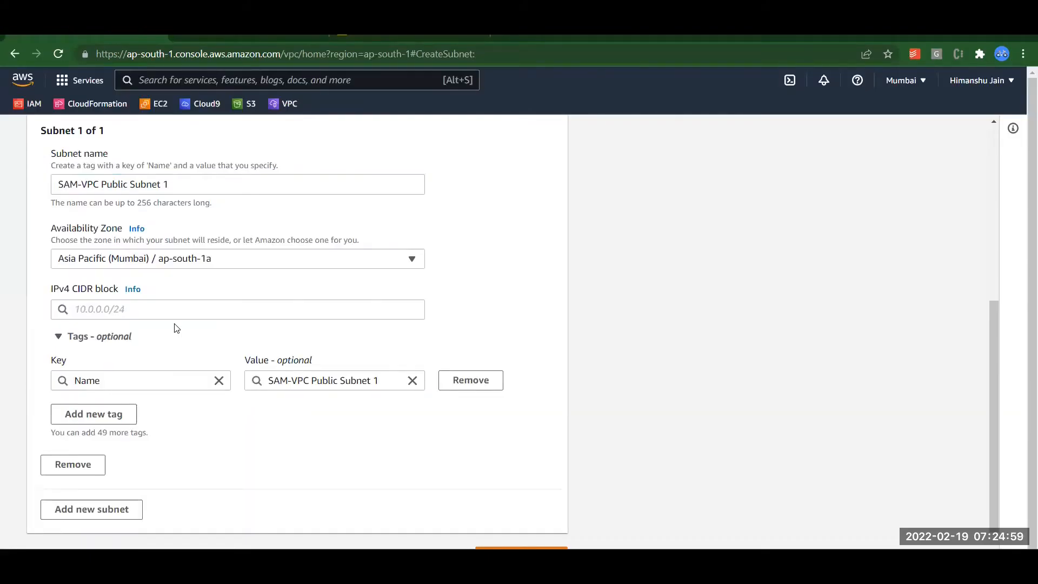
{"action": "left_click", "coordinate": [142, 311]}
{"action": "type", "text": "10.0.1.0/"}
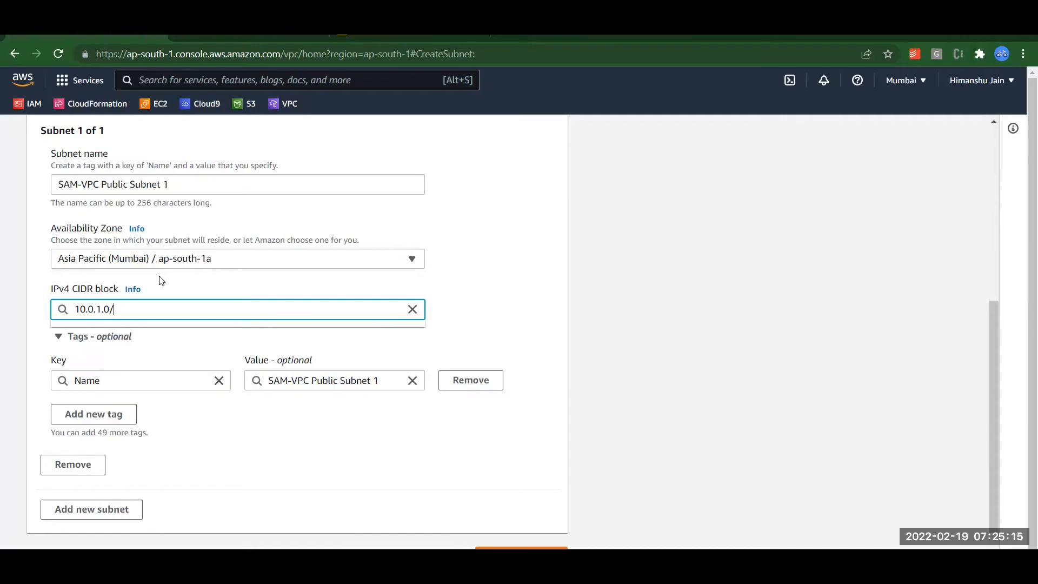
{"action": "type", "text": "24"}
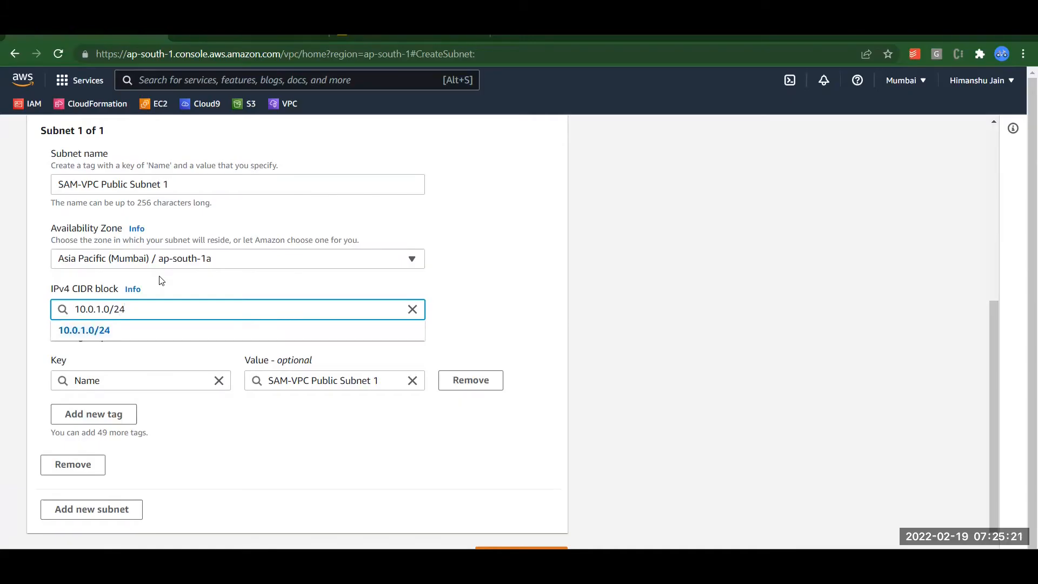
{"action": "left_click", "coordinate": [508, 320]}
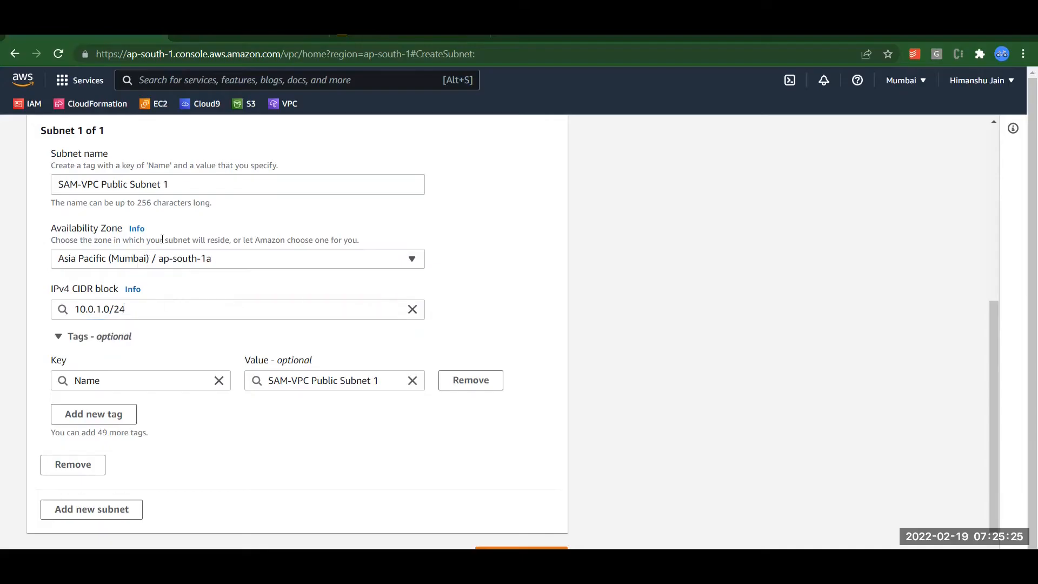
{"action": "left_click_drag", "start_coordinate": [181, 185], "coordinate": [55, 180]}
{"action": "key", "text": "ctrl+c"}
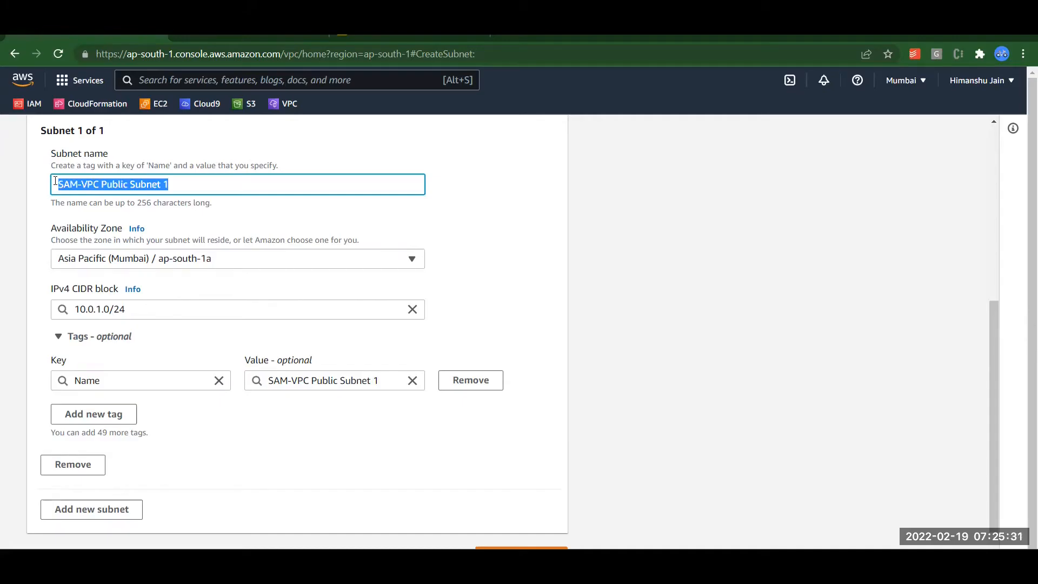
Add a second subnet named 'SAM-VPC Private Subnet 1'.
{"action": "left_click", "coordinate": [74, 508]}
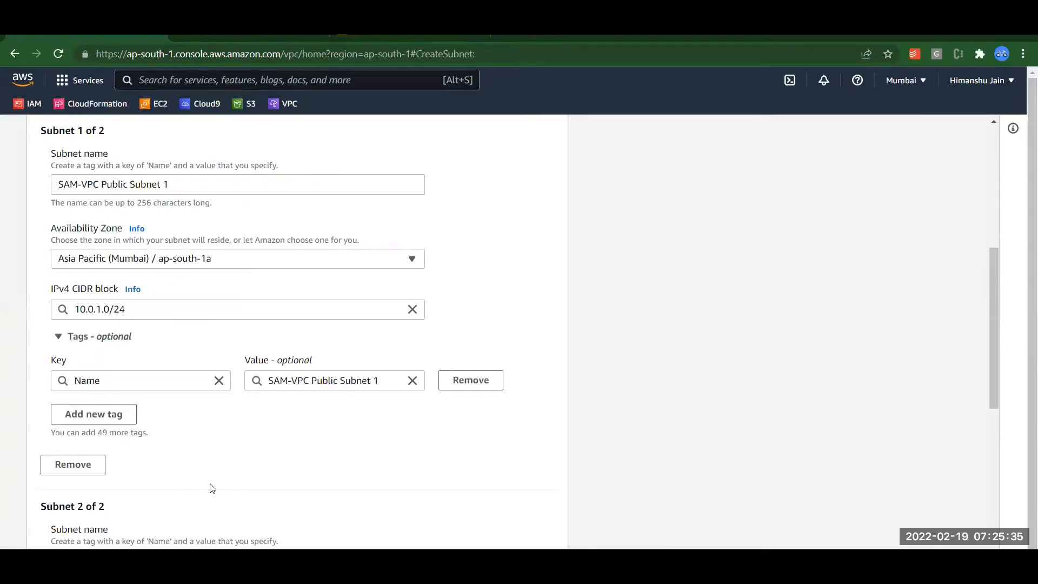
{"action": "scroll", "coordinate": [212, 488], "scroll_direction": "down", "scroll_amount": 3}
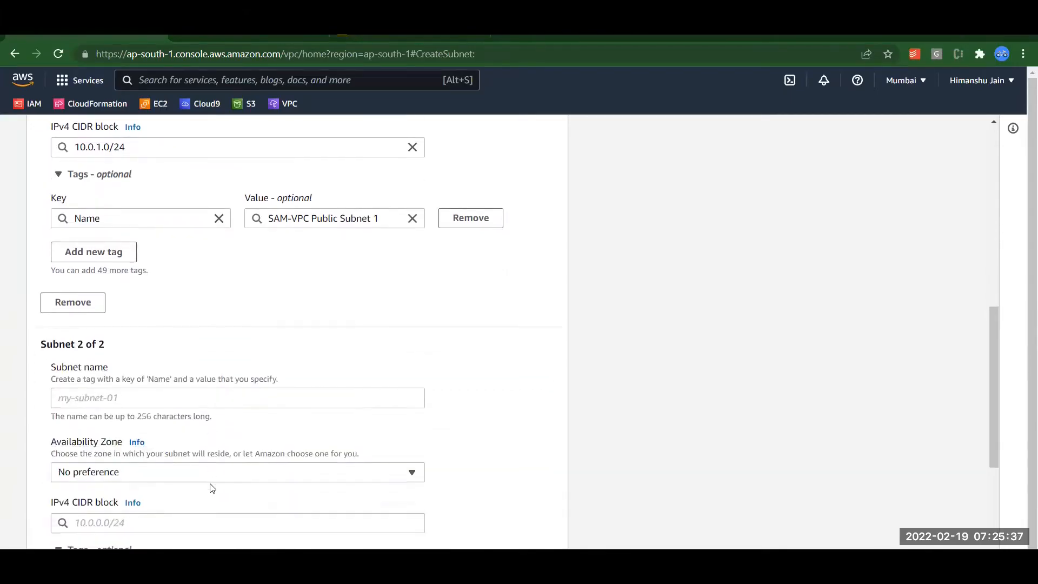
{"action": "left_click", "coordinate": [182, 398]}
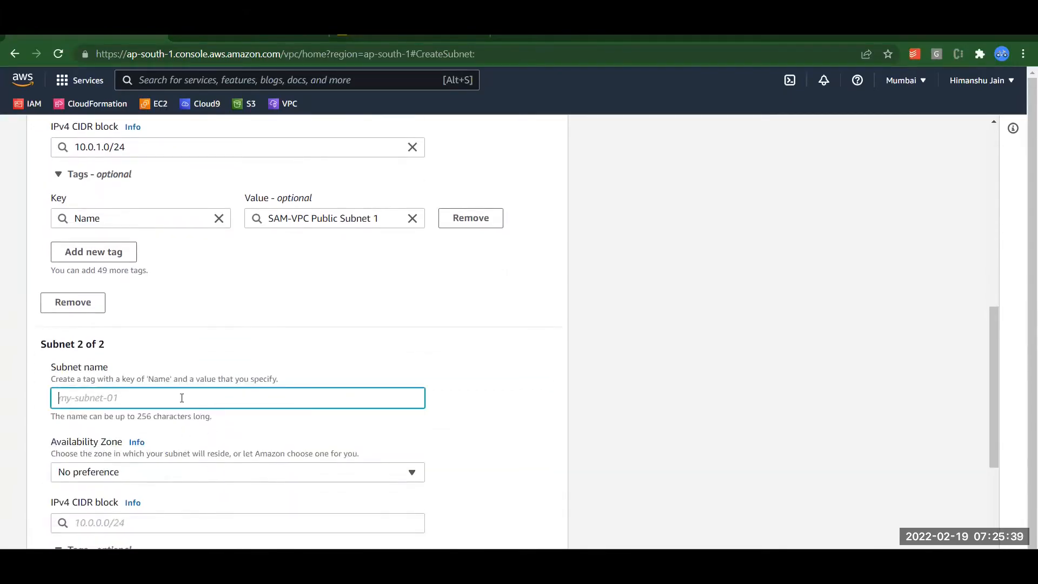
{"action": "key", "text": "ctrl+v"}
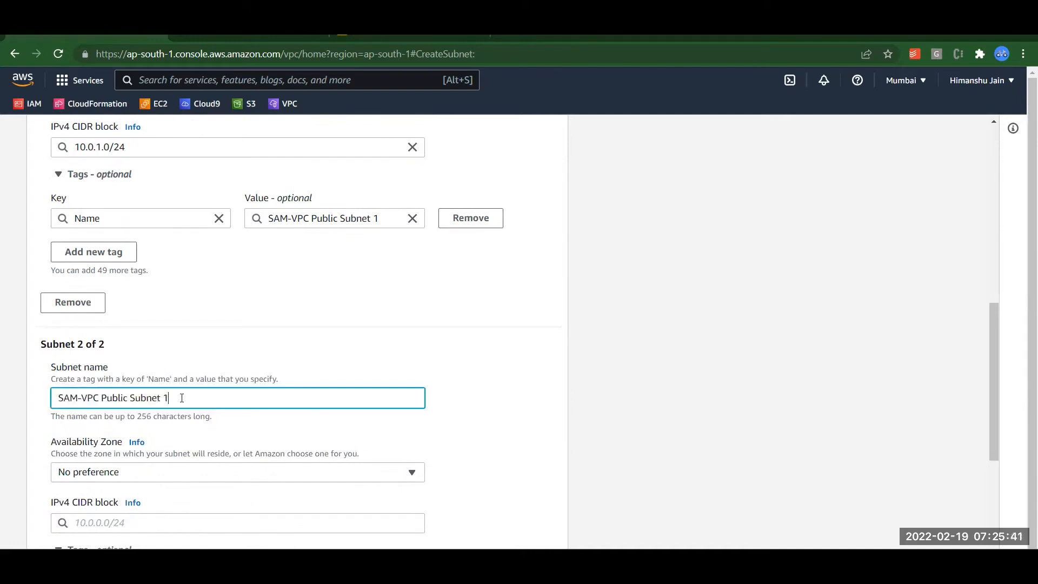
{"action": "double_click", "coordinate": [120, 398]}
{"action": "type", "text": "PRivat"}
{"action": "key", "text": "BackSpace"}
{"action": "key", "text": "BackSpace"}
{"action": "key", "text": "BackSpace"}
{"action": "key", "text": "BackSpace"}
{"action": "key", "text": "BackSpace"}
{"action": "type", "text": "rivate"}
{"action": "left_click", "coordinate": [533, 373]}
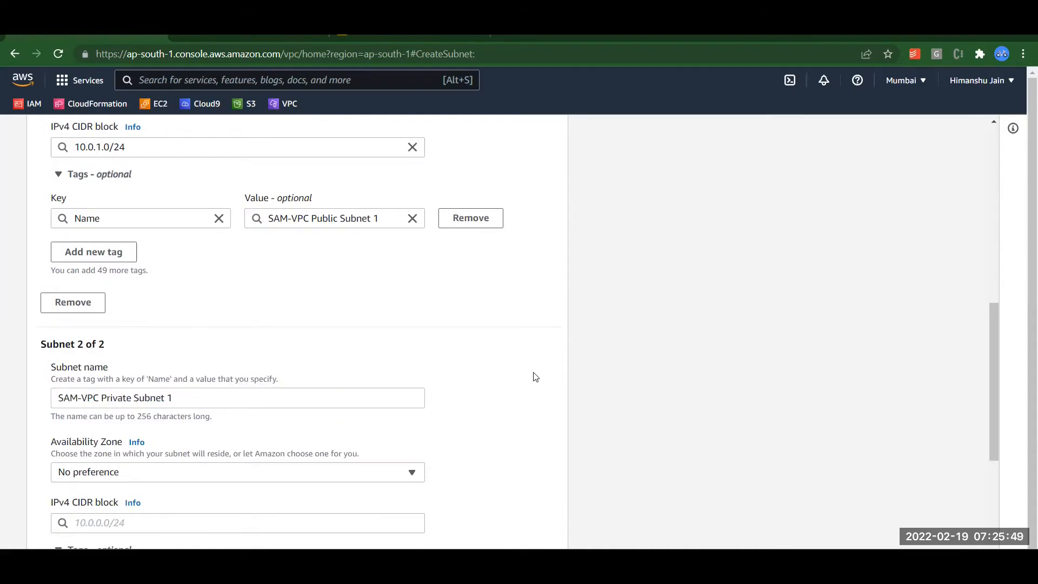
Set the second subnet's zone to ap-south-1a and CIDR block to 10.0.11.0/24.
{"action": "scroll", "coordinate": [533, 373], "scroll_direction": "down", "scroll_amount": 1}
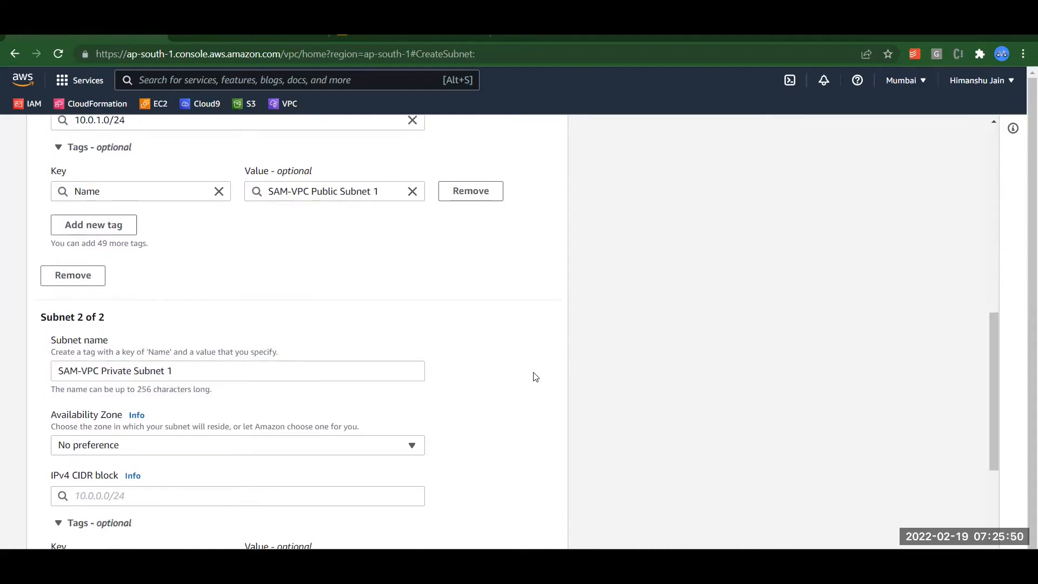
{"action": "left_click", "coordinate": [387, 450]}
{"action": "left_click", "coordinate": [285, 361]}
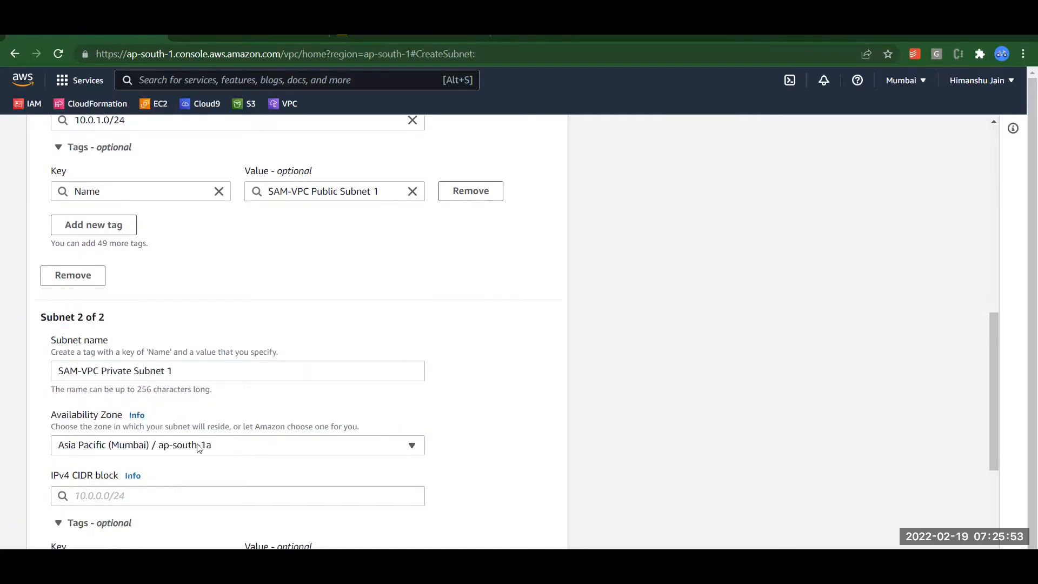
{"action": "left_click", "coordinate": [165, 497]}
{"action": "type", "text": "10."}
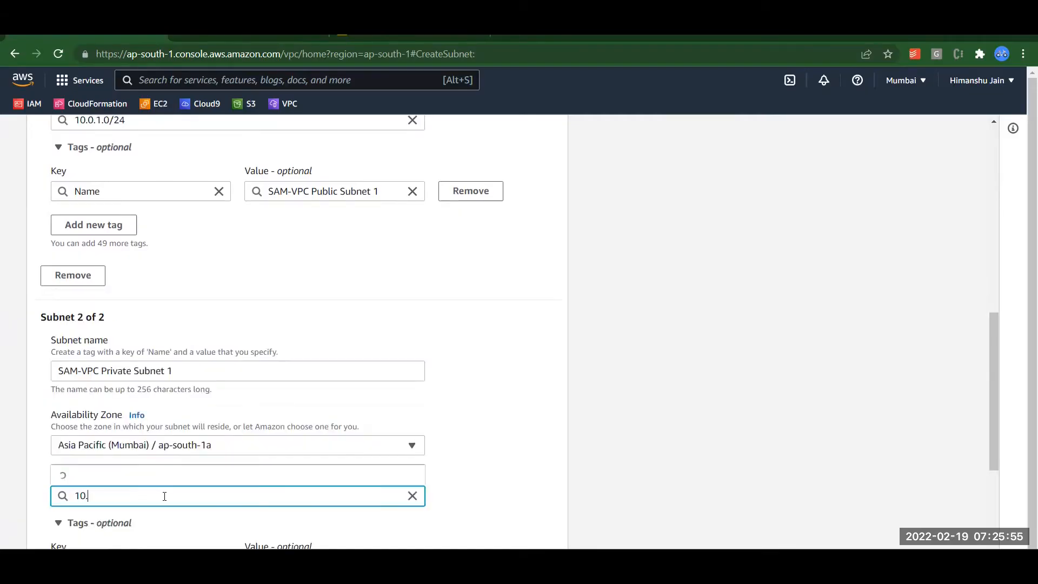
{"action": "type", "text": "0.11.0/24"}
{"action": "left_click", "coordinate": [508, 401]}
{"action": "scroll", "coordinate": [509, 401], "scroll_direction": "down", "scroll_amount": 4}
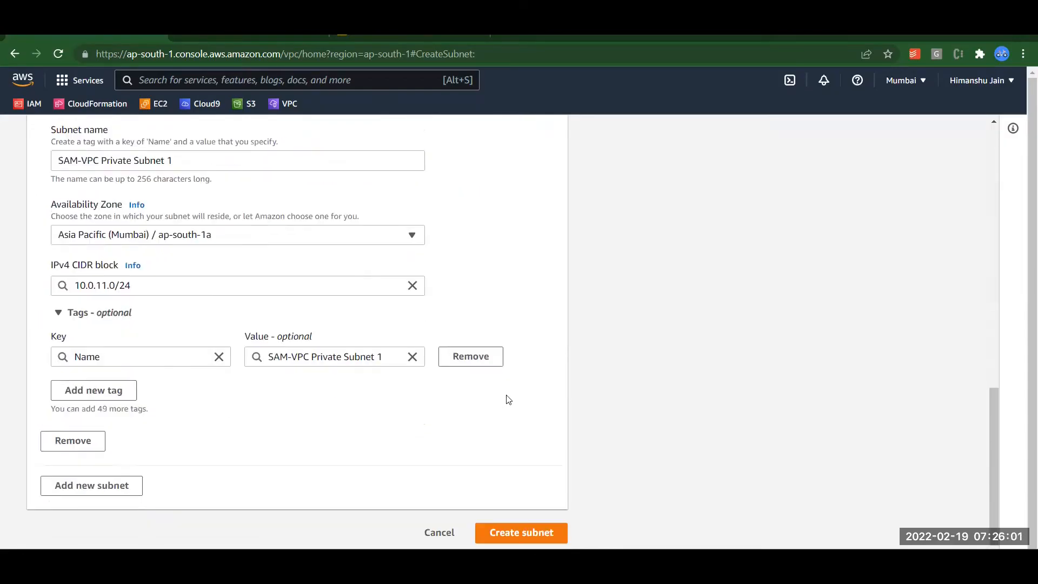
Add a third subnet named 'SAM-VPC Public Subnet 2'.
{"action": "left_click", "coordinate": [111, 490]}
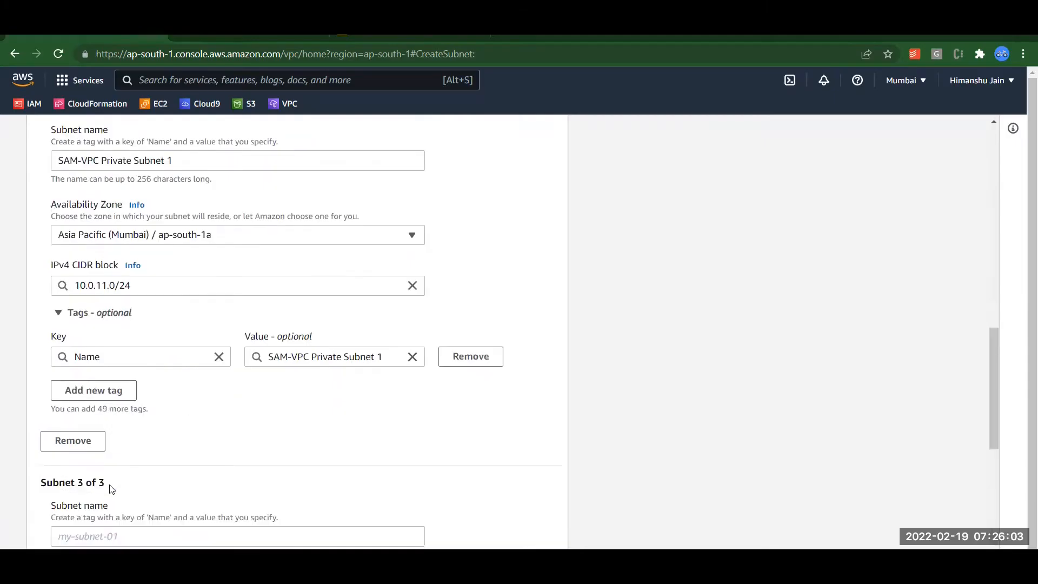
{"action": "left_click", "coordinate": [169, 536]}
{"action": "key", "text": "ctrl+v"}
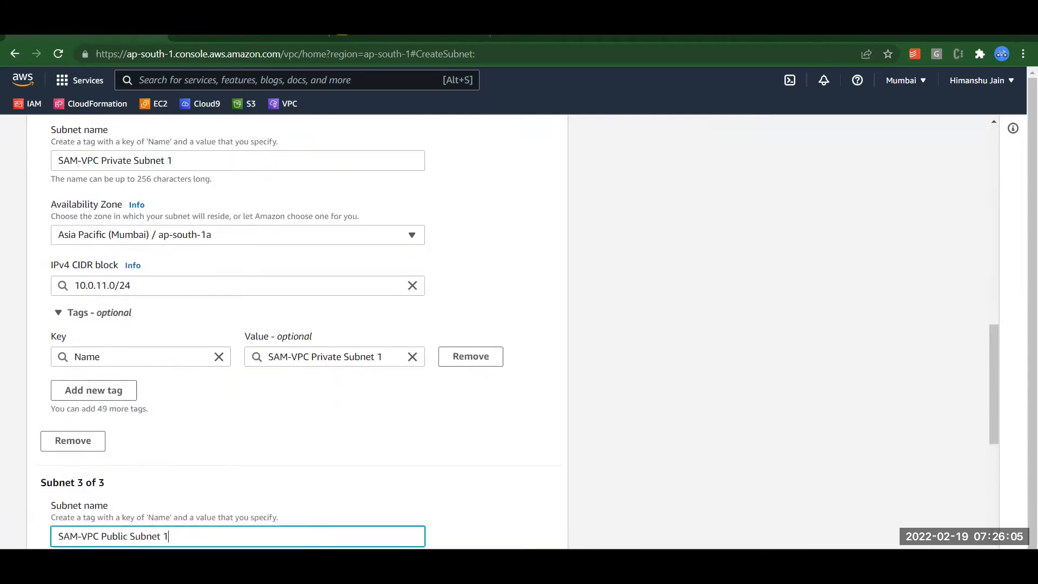
{"action": "key", "text": "BackSpace"}
{"action": "type", "text": "2"}
{"action": "scroll", "coordinate": [415, 453], "scroll_direction": "down", "scroll_amount": 5}
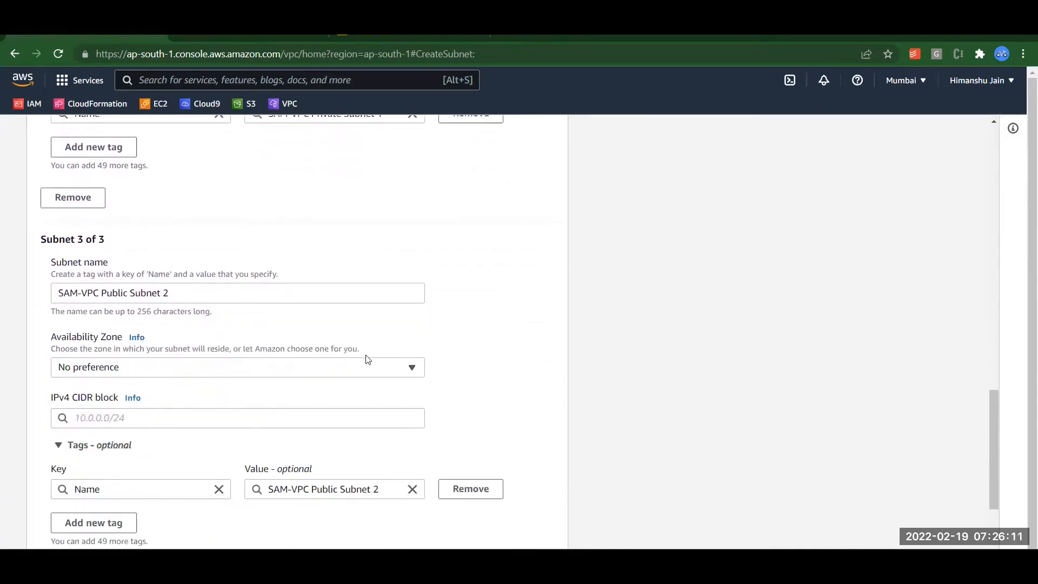
Set the third subnet's zone to ap-south-1b and CIDR block to 10.0.2.0/24.
{"action": "left_click", "coordinate": [366, 363]}
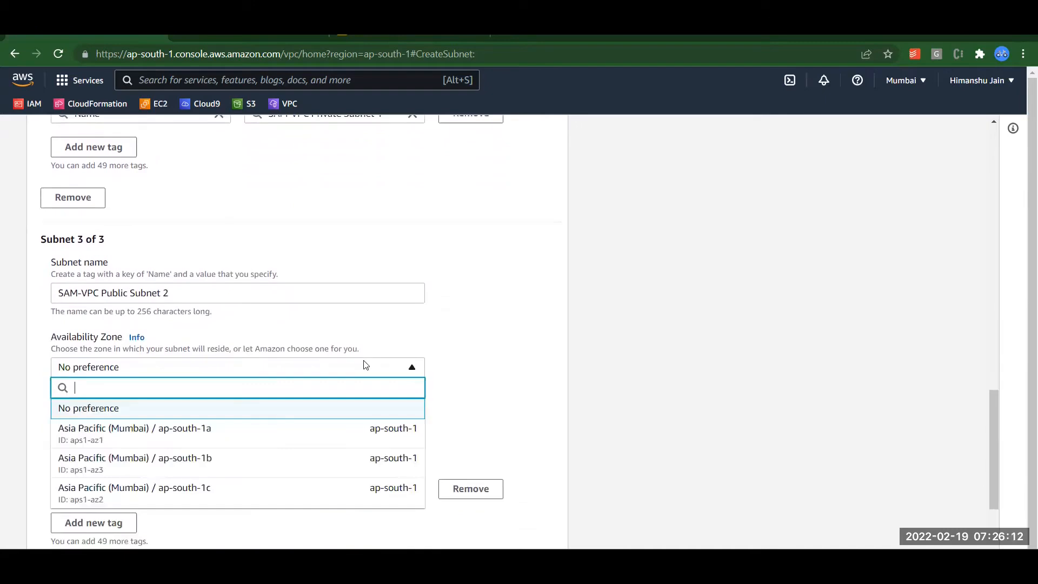
{"action": "left_click", "coordinate": [215, 461]}
{"action": "left_click", "coordinate": [198, 420]}
{"action": "type", "text": "10.0."}
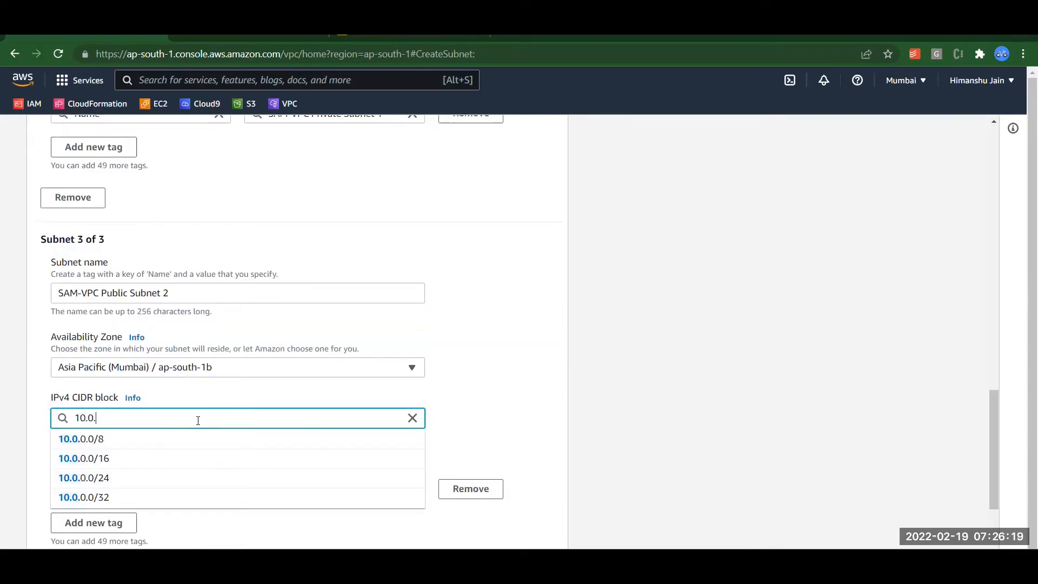
{"action": "type", "text": "2.0/24"}
{"action": "left_click", "coordinate": [467, 370]}
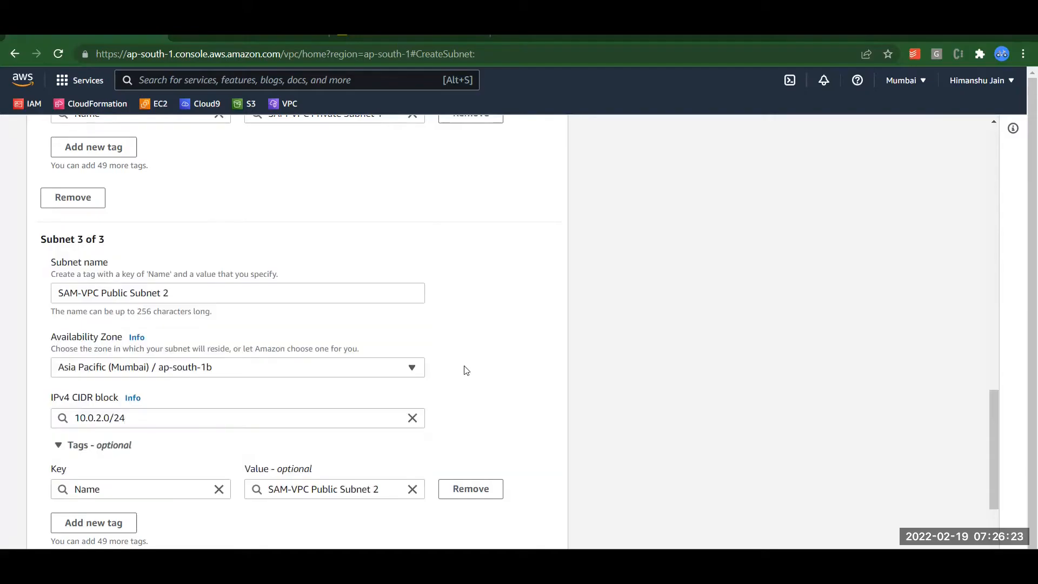
{"action": "scroll", "coordinate": [467, 370], "scroll_direction": "down", "scroll_amount": 3}
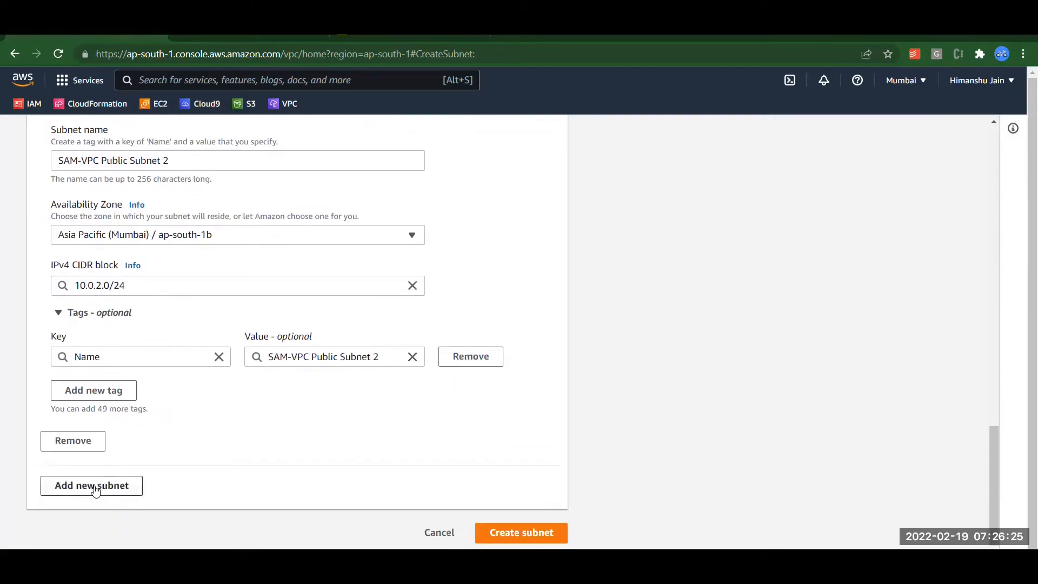
Add a fourth subnet named 'SAM-VPC Private Subnet 2'.
{"action": "left_click", "coordinate": [96, 490]}
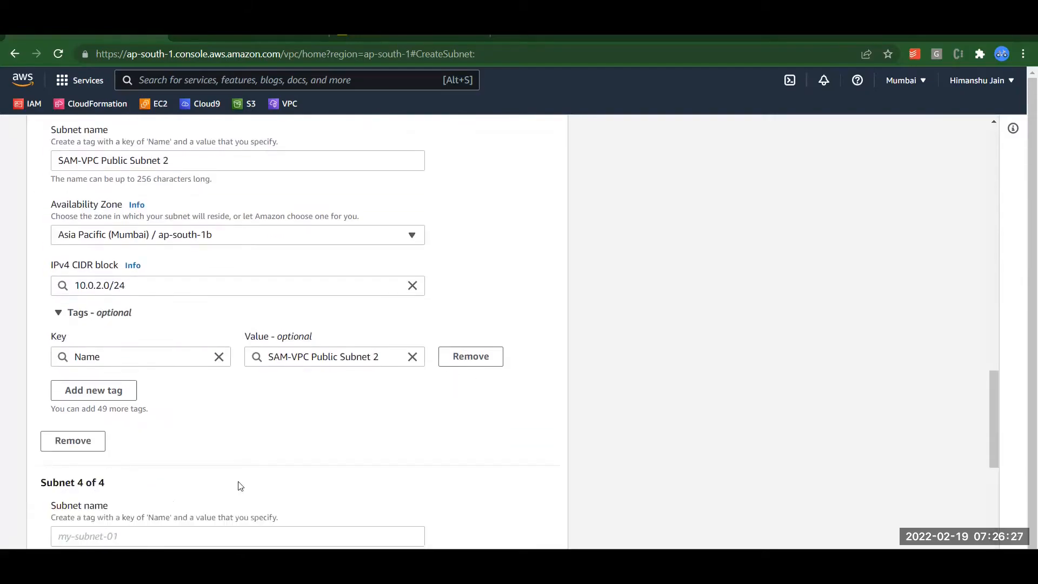
{"action": "scroll", "coordinate": [241, 486], "scroll_direction": "down", "scroll_amount": 2}
{"action": "left_click", "coordinate": [236, 428]}
{"action": "key", "text": "ctrl+v"}
{"action": "double_click", "coordinate": [109, 430]}
{"action": "type", "text": "Private"}
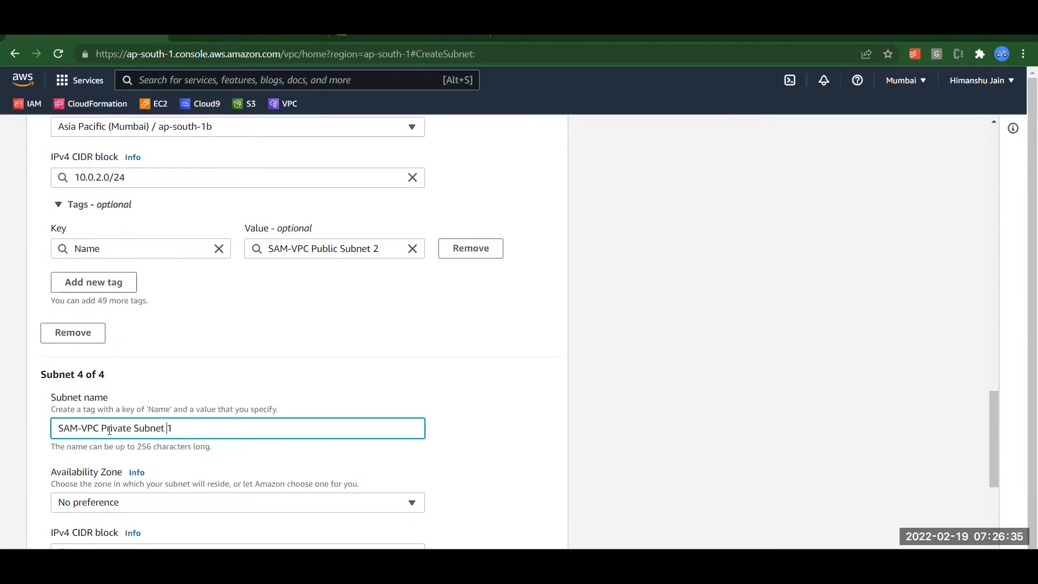
{"action": "left_click", "coordinate": [440, 393]}
Set the fourth subnet's zone to ap-south-1b and CIDR block to 10.0.12.0/24.
{"action": "left_click", "coordinate": [384, 506]}
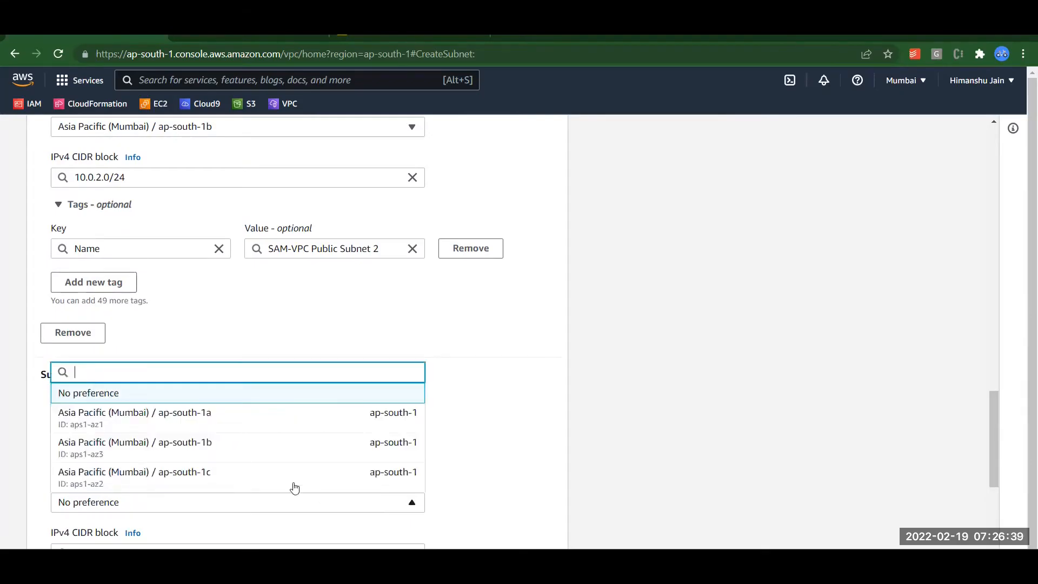
{"action": "left_click", "coordinate": [268, 457]}
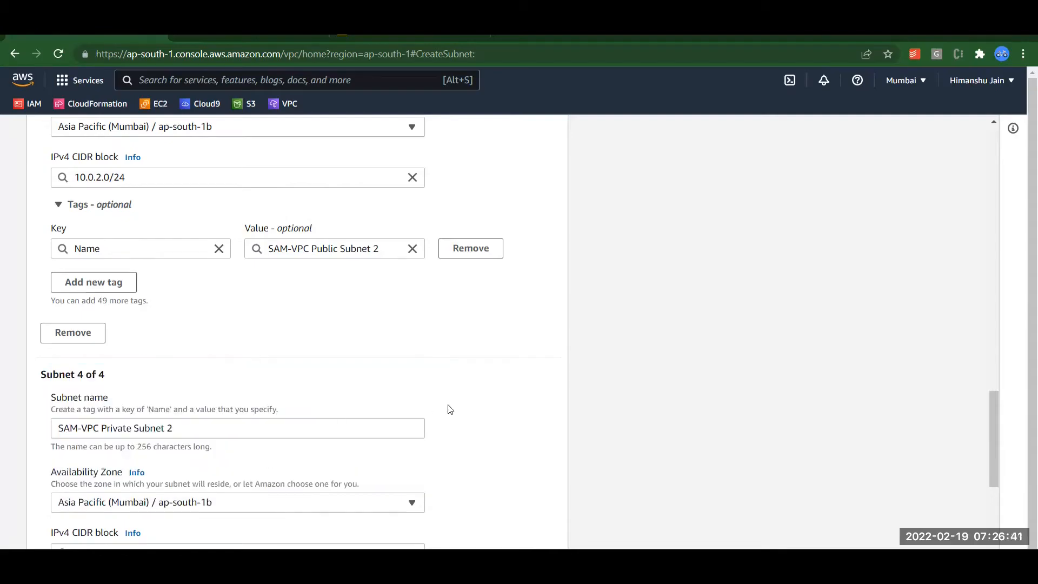
{"action": "scroll", "coordinate": [450, 409], "scroll_direction": "down", "scroll_amount": 2}
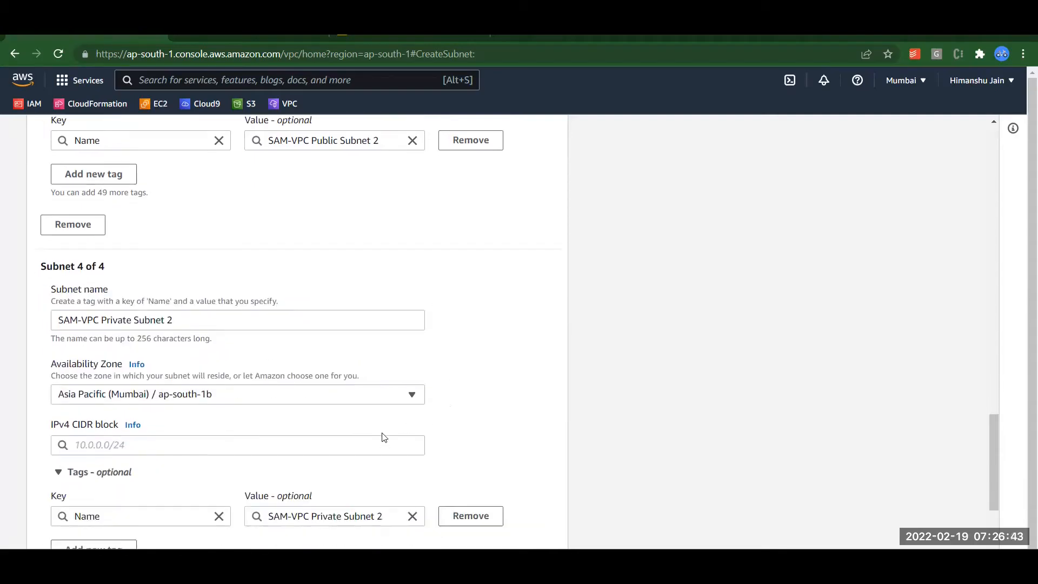
{"action": "left_click", "coordinate": [354, 450]}
{"action": "type", "text": "10.0."}
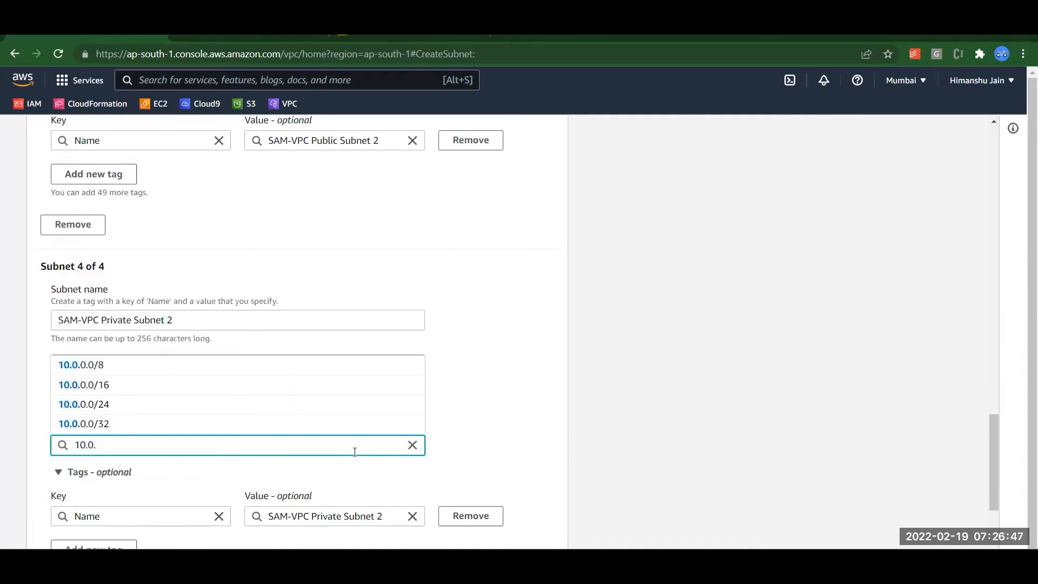
{"action": "type", "text": "12."}
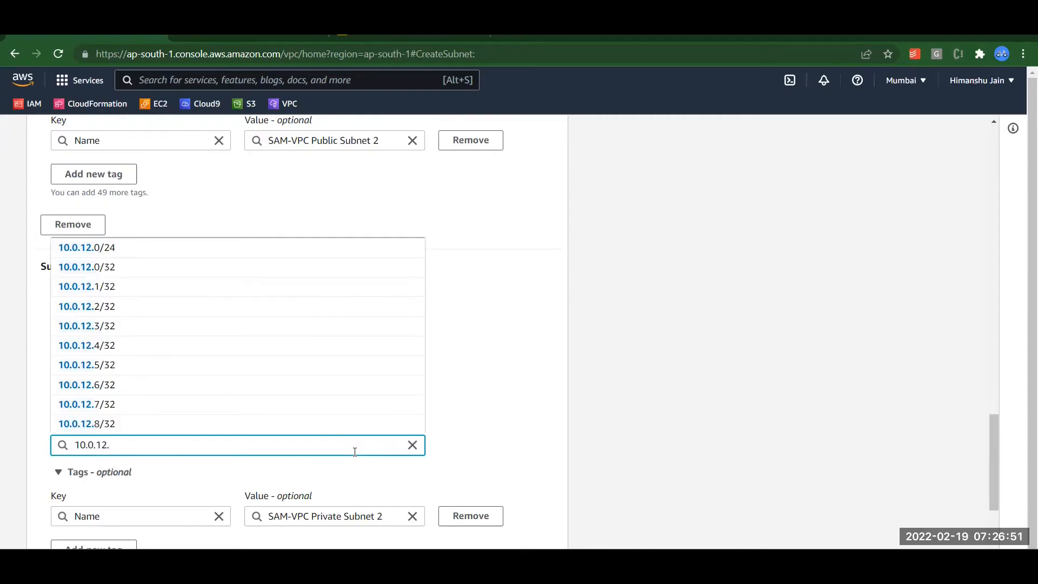
{"action": "type", "text": "0"}
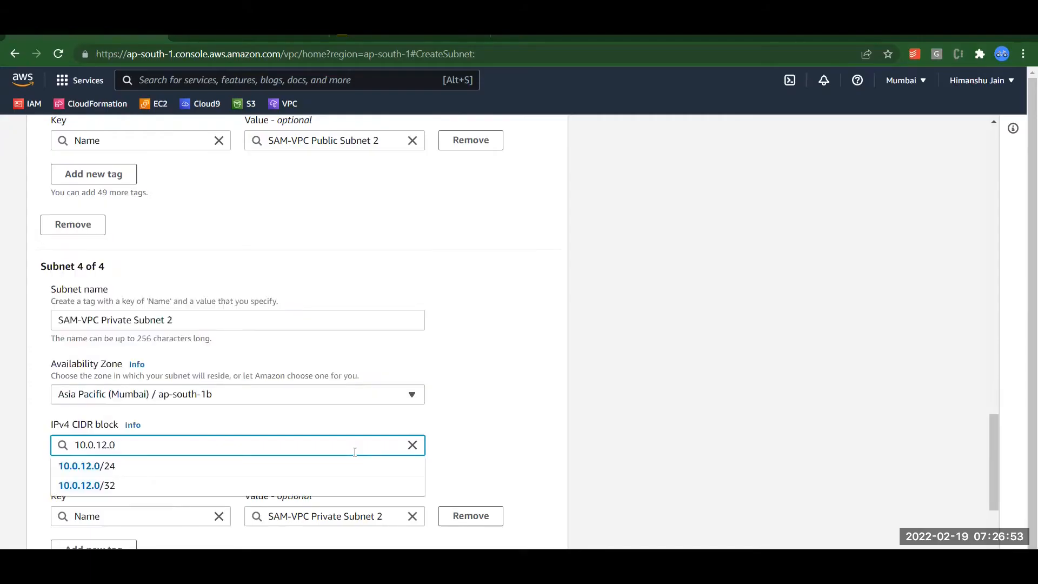
{"action": "type", "text": "/24"}
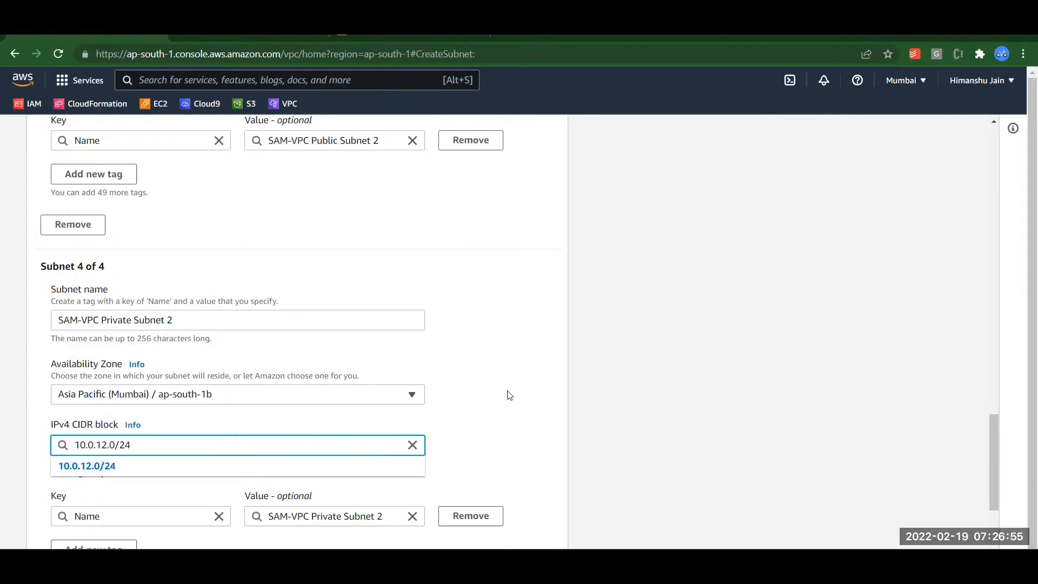
{"action": "left_click", "coordinate": [521, 396]}
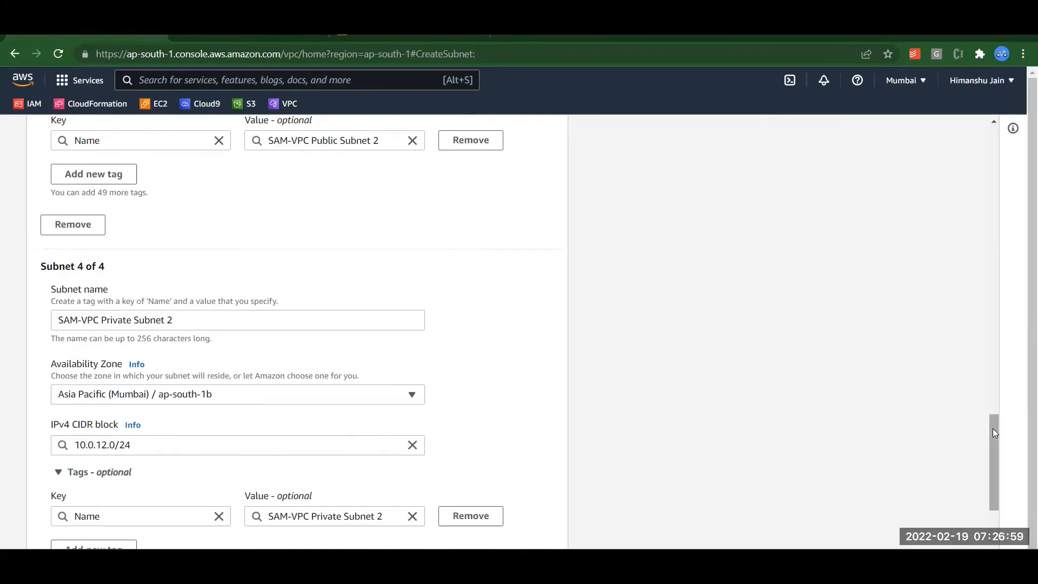
Scroll through the four SAM-VPC subnets (10.0.1.0/24, 10.0.11.0/24, 10.0.2.0/24, 10.0.12.0/24) to review them.
{"action": "scroll", "coordinate": [993, 379], "scroll_direction": "up", "scroll_amount": 20}
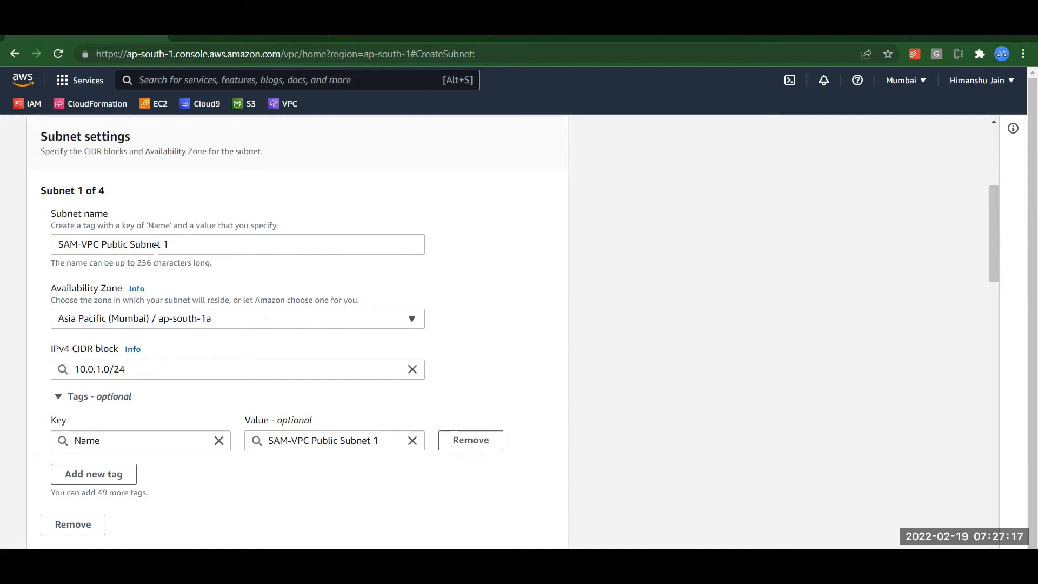
{"action": "mouse_move", "coordinate": [990, 214]}
{"action": "left_mouse_down"}
{"action": "mouse_move", "coordinate": [990, 279]}
{"action": "mouse_move", "coordinate": [986, 216]}
{"action": "left_mouse_up"}
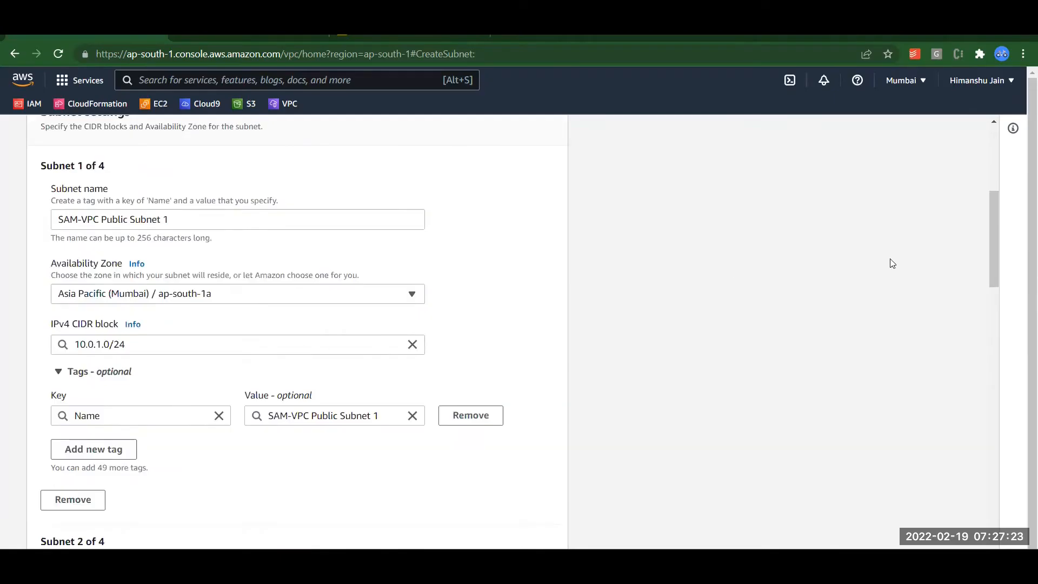
{"action": "left_click_drag", "start_coordinate": [992, 206], "coordinate": [994, 287]}
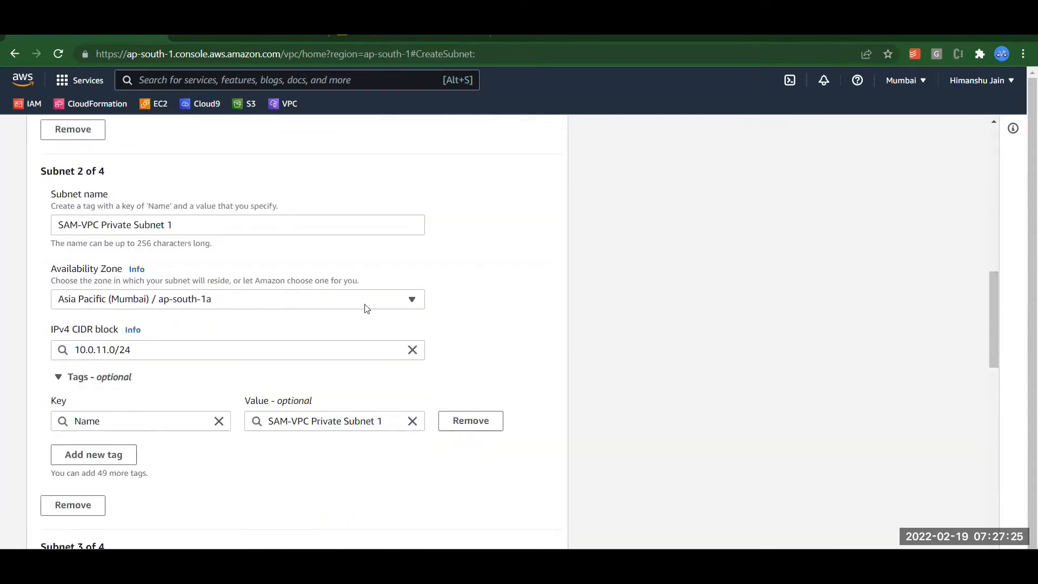
{"action": "left_click_drag", "start_coordinate": [998, 300], "coordinate": [996, 389]}
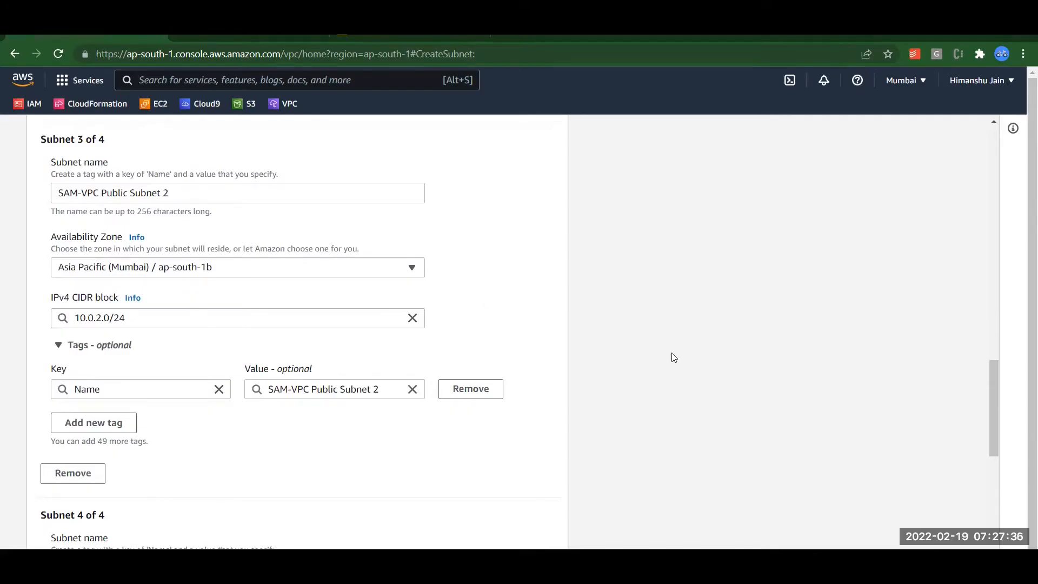
{"action": "left_click_drag", "start_coordinate": [991, 379], "coordinate": [1009, 482]}
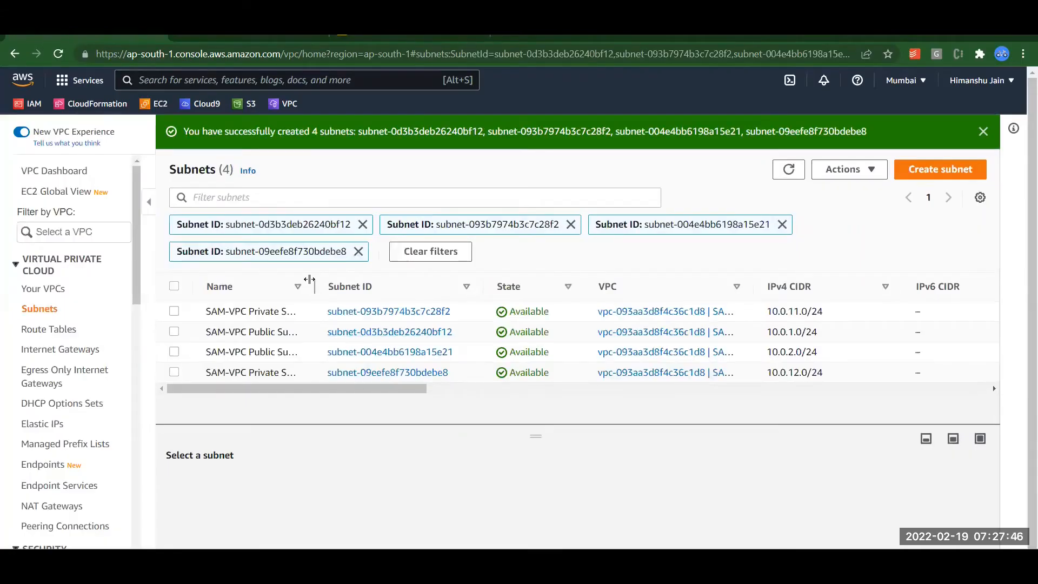
Widen the Name and VPC columns to show full names, then go to the Route Tables list.
{"action": "left_click_drag", "start_coordinate": [314, 282], "coordinate": [343, 281]}
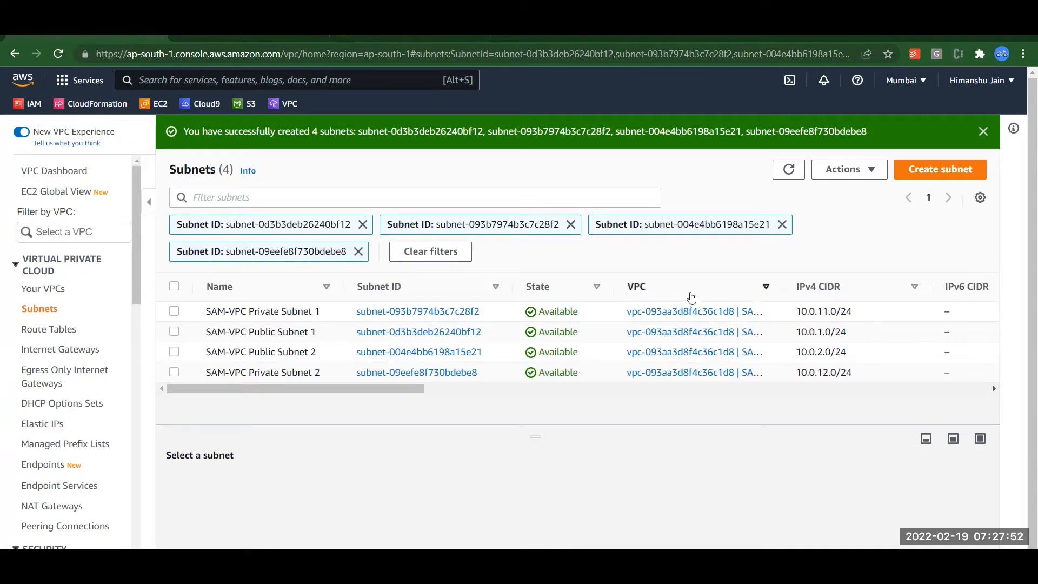
{"action": "left_click_drag", "start_coordinate": [782, 290], "coordinate": [806, 290]}
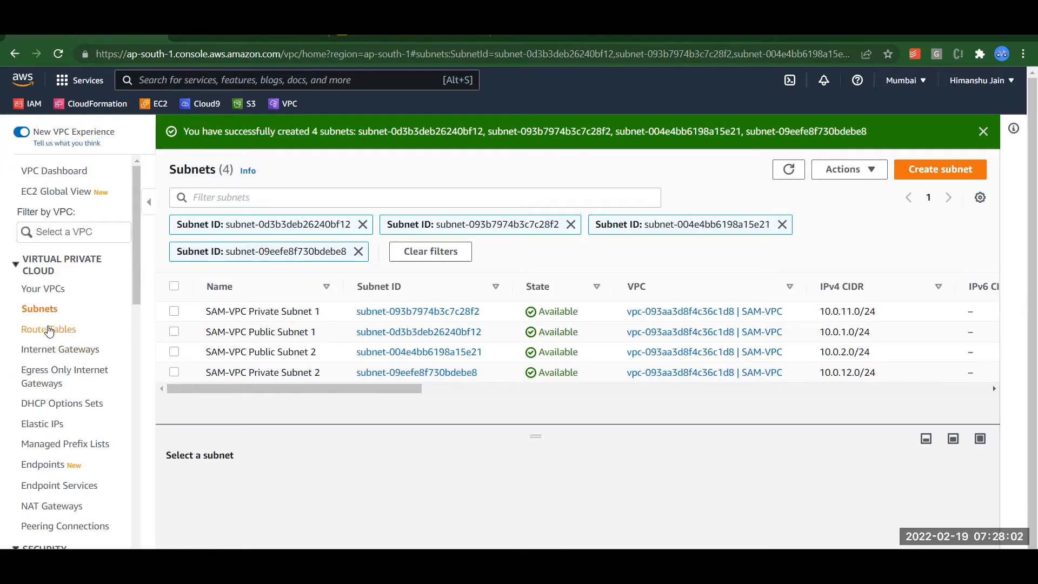
{"action": "left_click", "coordinate": [49, 330]}
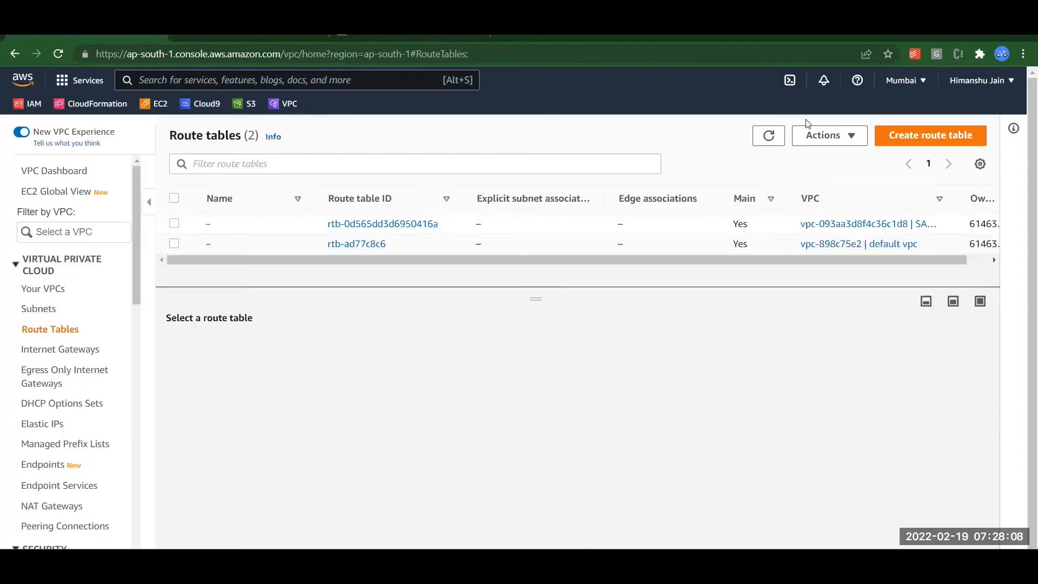
Create a route table named 'SAM-VPC Public Route Table' in the SAM-VPC VPC.
{"action": "left_click", "coordinate": [901, 138]}
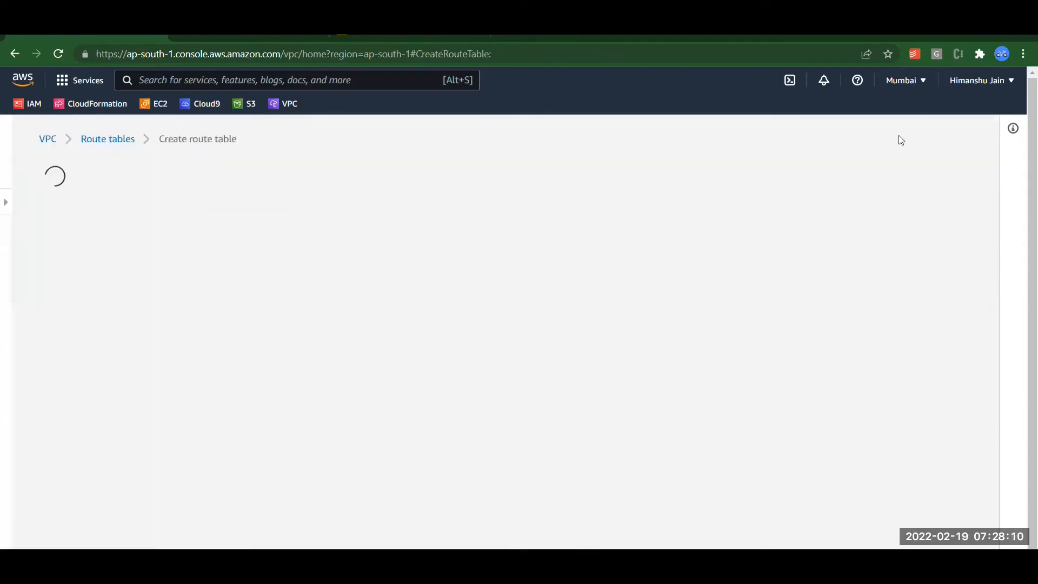
{"action": "type", "text": "SAM-VPC Public Subnet 1"}
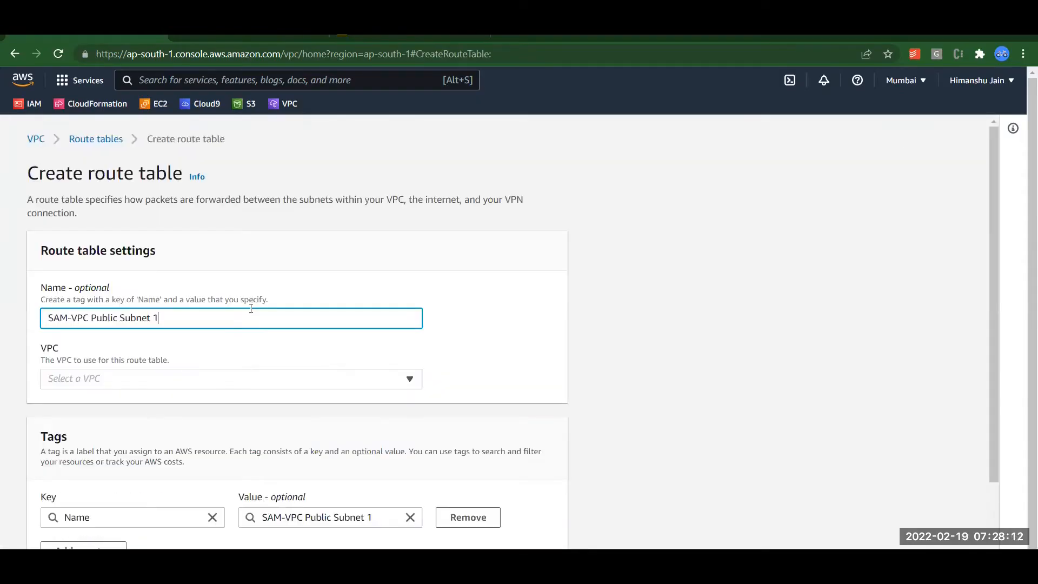
{"action": "key", "text": "BackSpace"}
{"action": "key", "text": "BackSpace"}
{"action": "key", "text": "BackSpace"}
{"action": "key", "text": "BackSpace"}
{"action": "key", "text": "BackSpace"}
{"action": "key", "text": "BackSpace"}
{"action": "key", "text": "BackSpace"}
{"action": "key", "text": "BackSpace"}
{"action": "type", "text": "c Routi"}
{"action": "key", "text": "BackSpace"}
{"action": "type", "text": "e Table"}
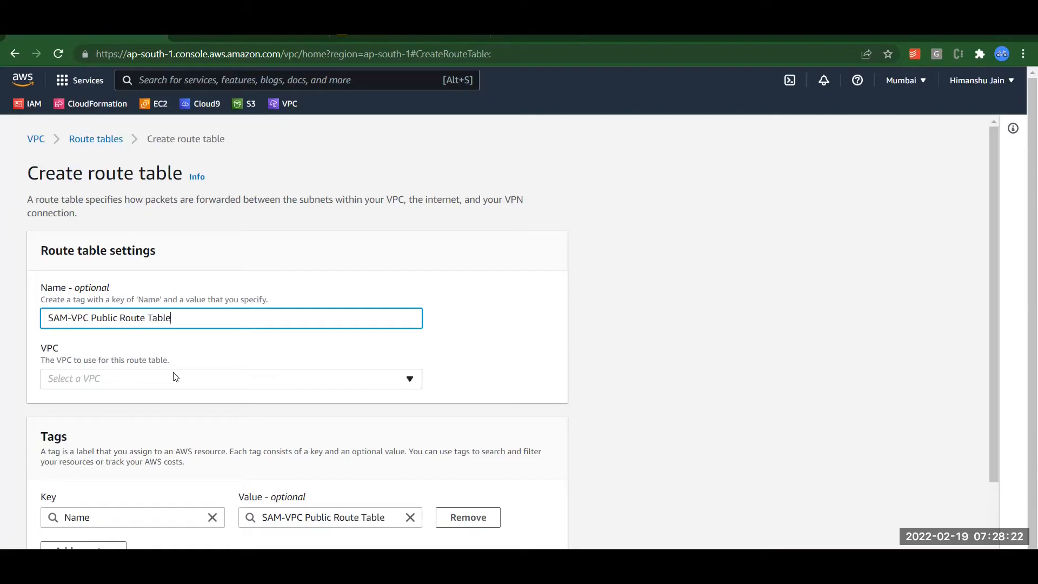
{"action": "left_click", "coordinate": [175, 376]}
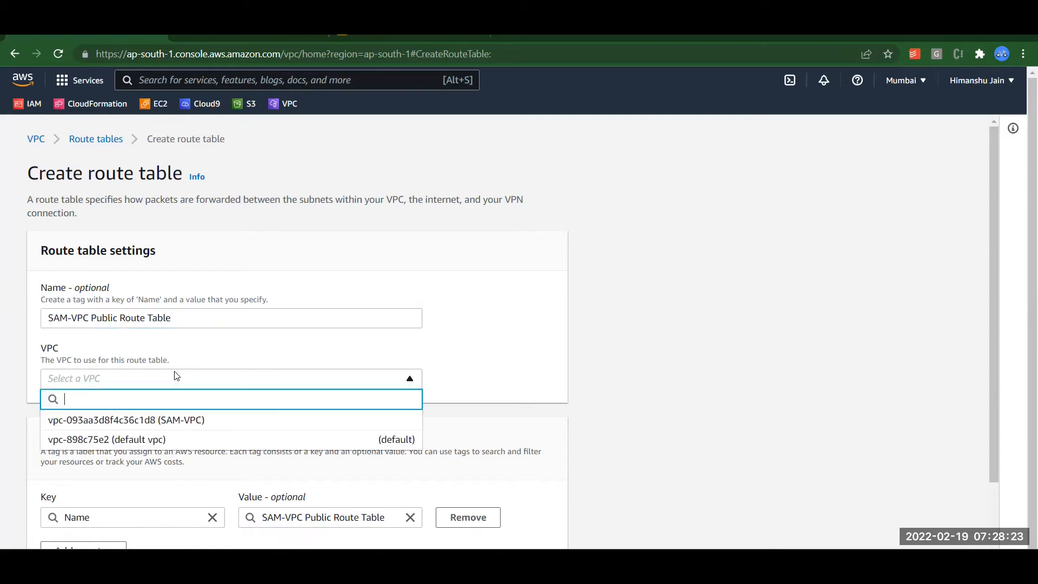
{"action": "left_click", "coordinate": [168, 421]}
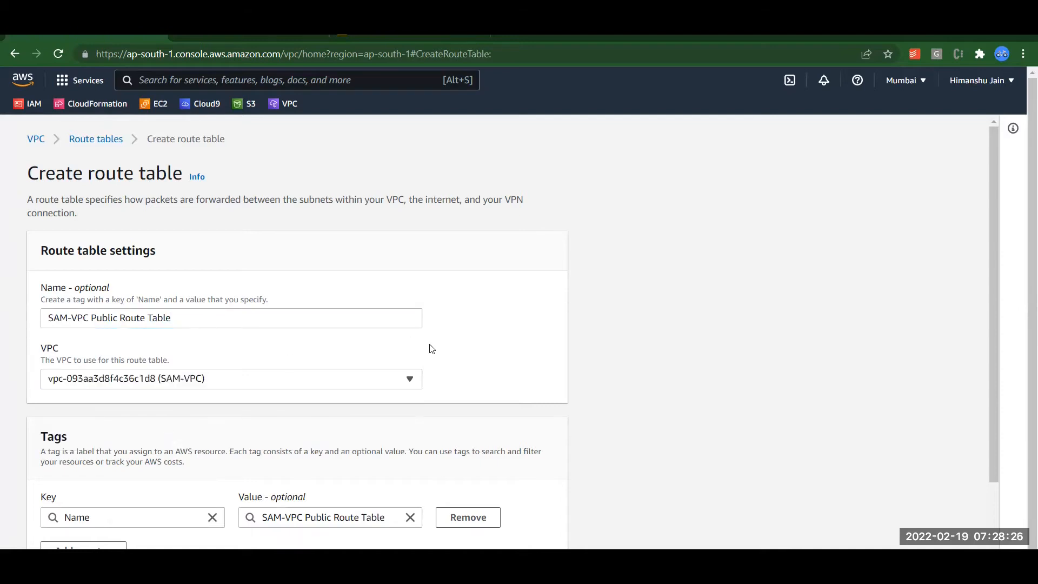
{"action": "scroll", "coordinate": [432, 349], "scroll_direction": "down", "scroll_amount": 3}
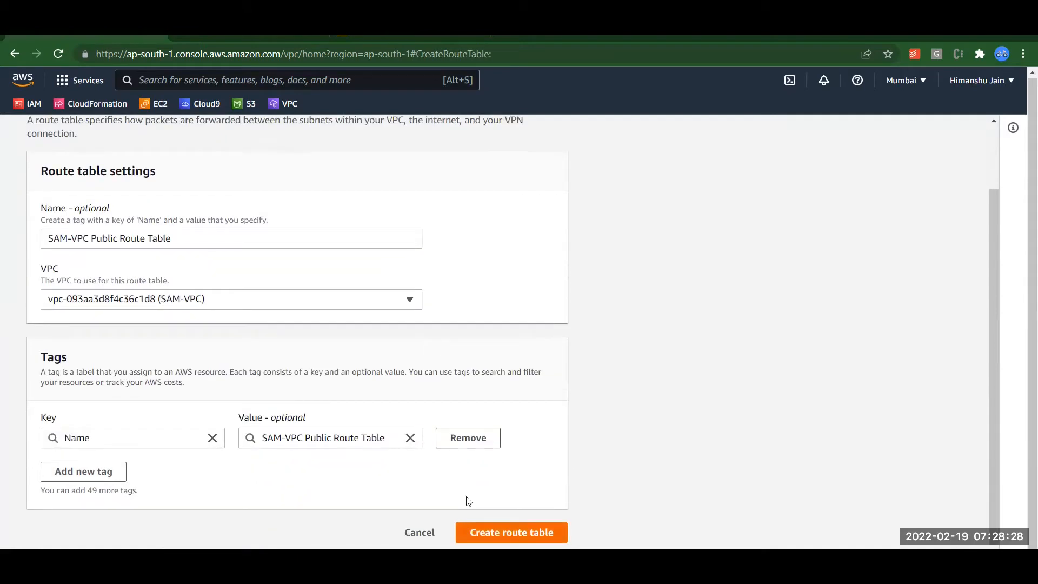
{"action": "left_click", "coordinate": [487, 531]}
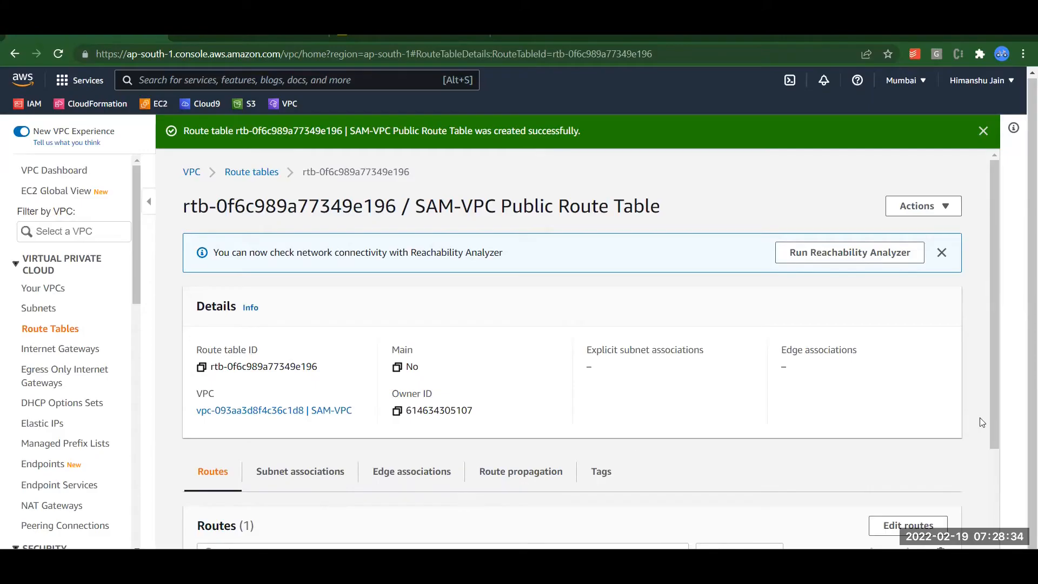
Open Edit subnet associations from the public route table's Subnet associations section.
{"action": "triple_click", "coordinate": [984, 470]}
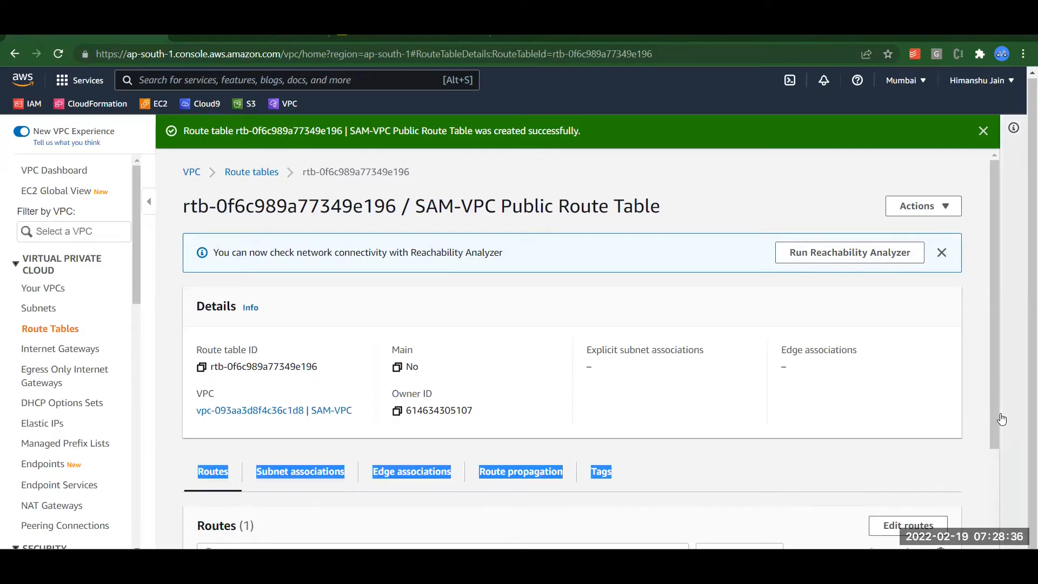
{"action": "scroll", "coordinate": [997, 504], "scroll_direction": "down", "scroll_amount": 3}
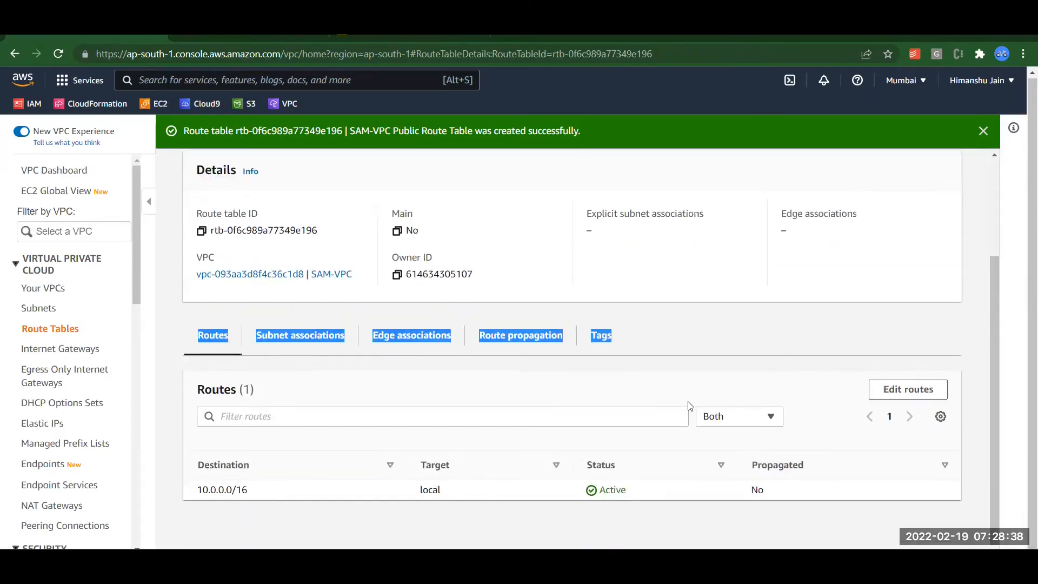
{"action": "left_click", "coordinate": [672, 349]}
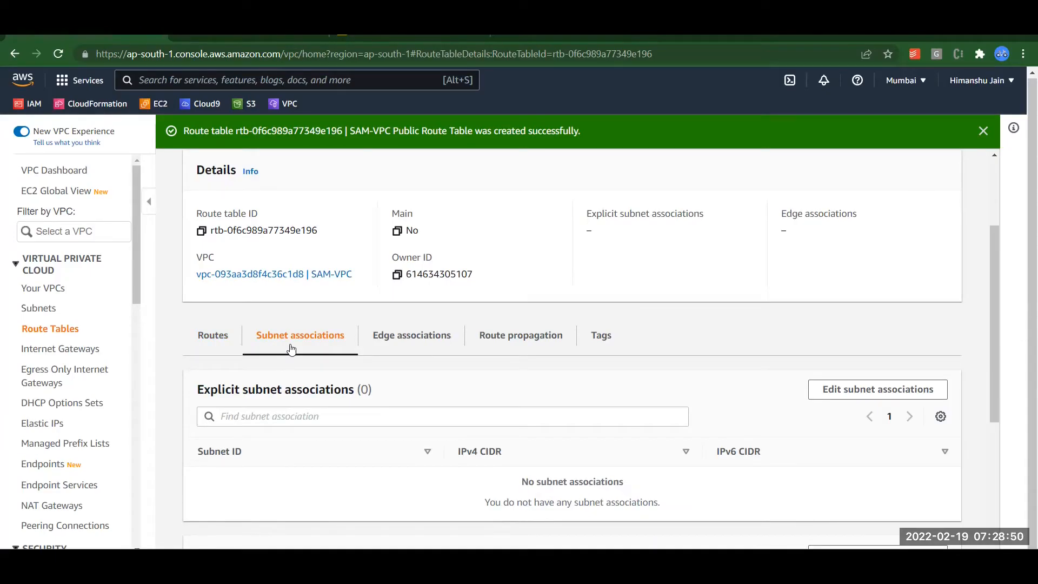
{"action": "left_click", "coordinate": [842, 390]}
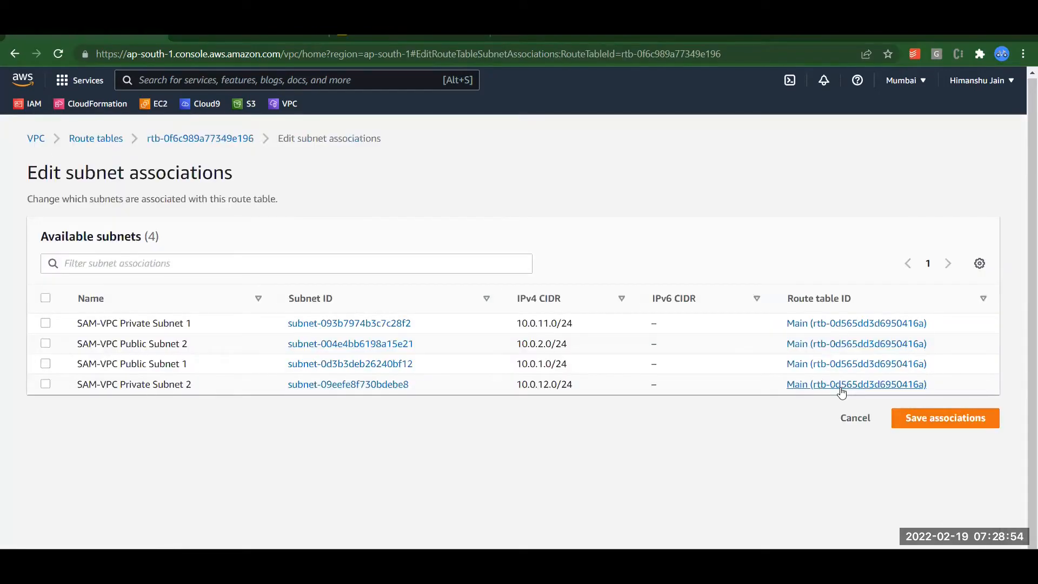
Associate SAM-VPC Public Subnet 2 and Public Subnet 1 with the public route table and save.
{"action": "left_click", "coordinate": [47, 349]}
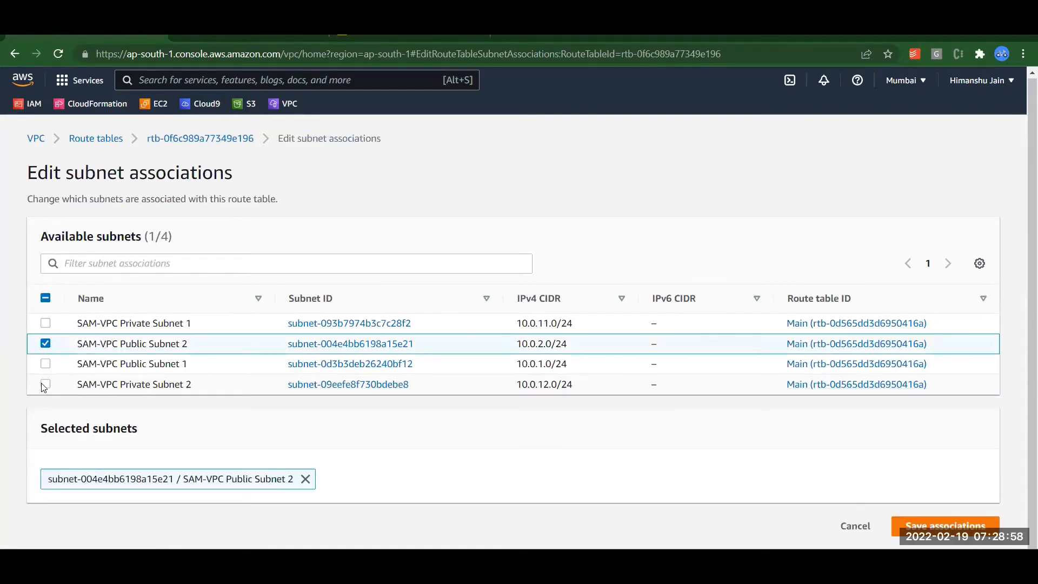
{"action": "left_click", "coordinate": [46, 365]}
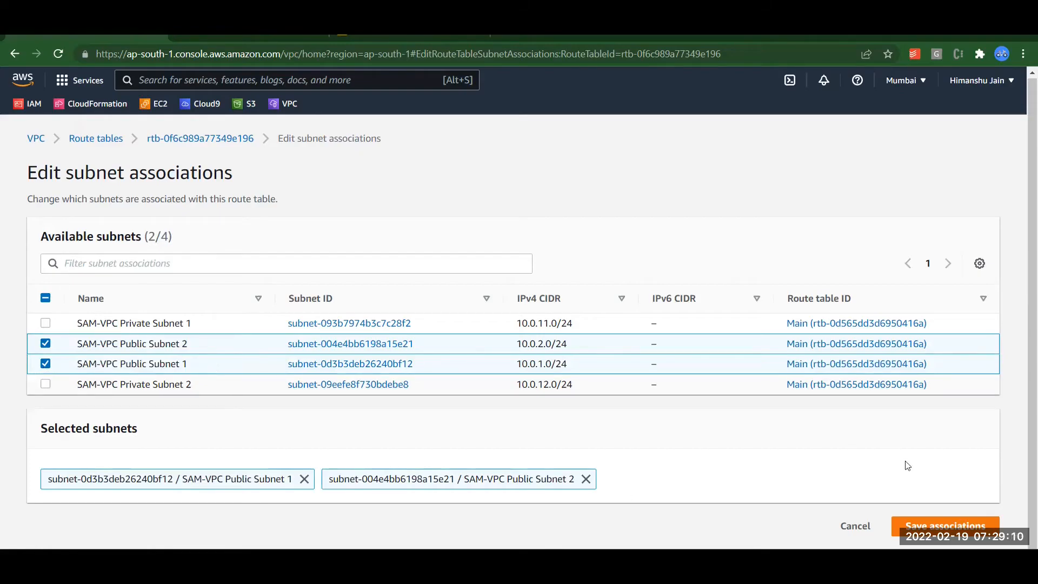
{"action": "left_click", "coordinate": [912, 520]}
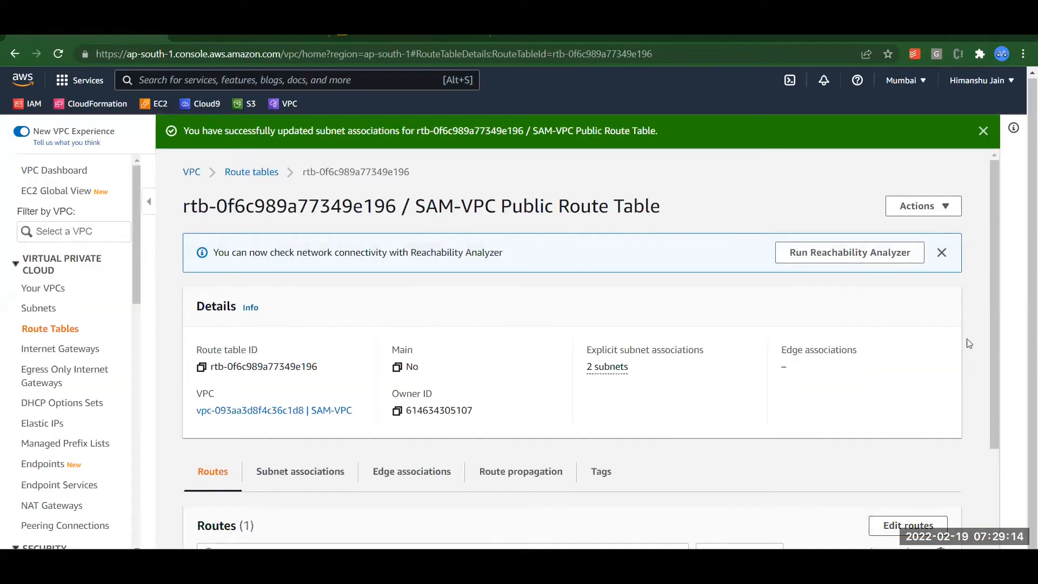
Add a 0.0.0.0/0 route targeting internet gateway igw-0565c6f929b768927 and save the routes.
{"action": "scroll", "coordinate": [989, 432], "scroll_direction": "down", "scroll_amount": 3}
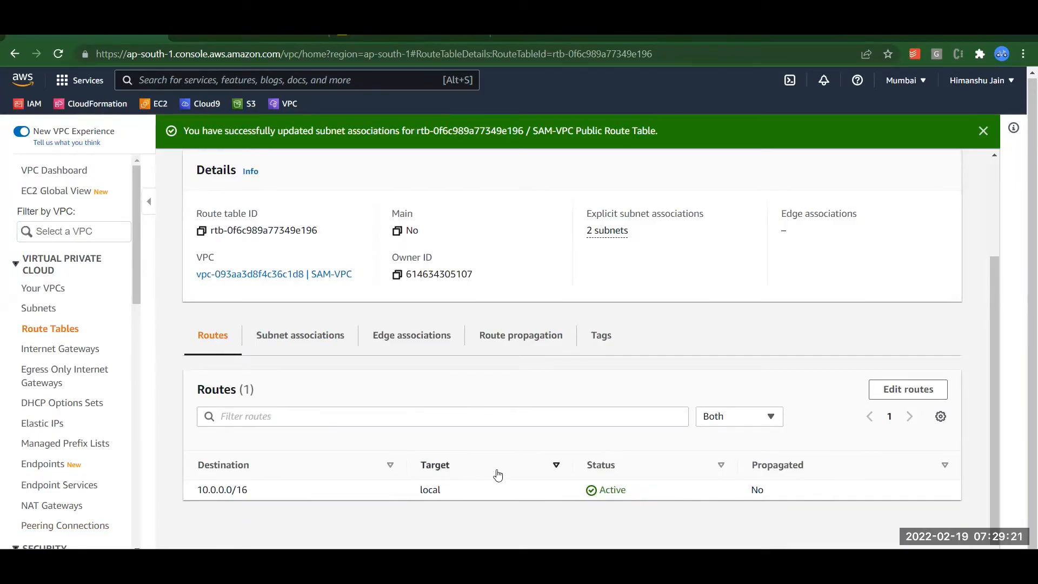
{"action": "left_click", "coordinate": [889, 390]}
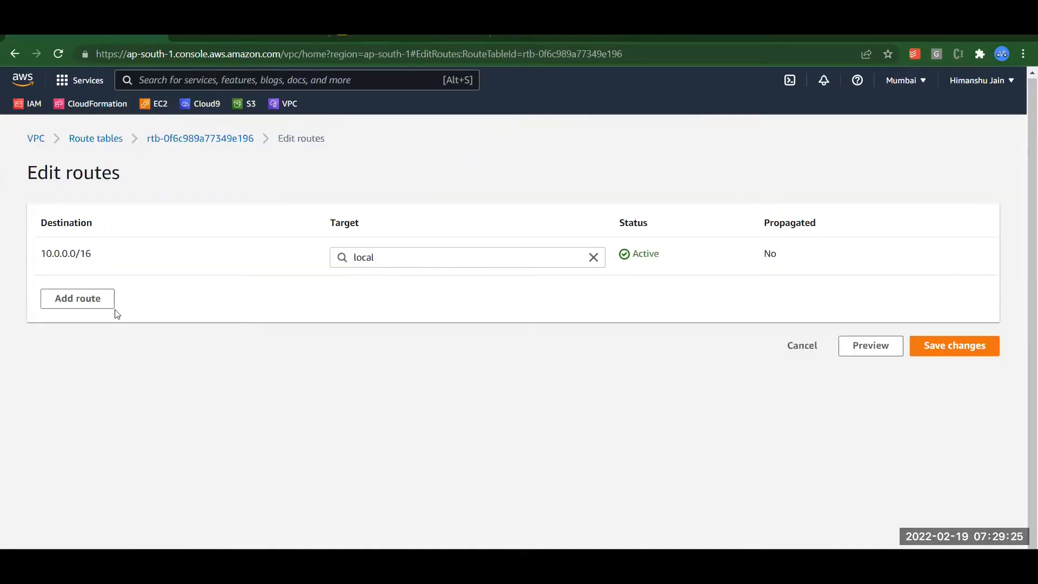
{"action": "left_click", "coordinate": [102, 305]}
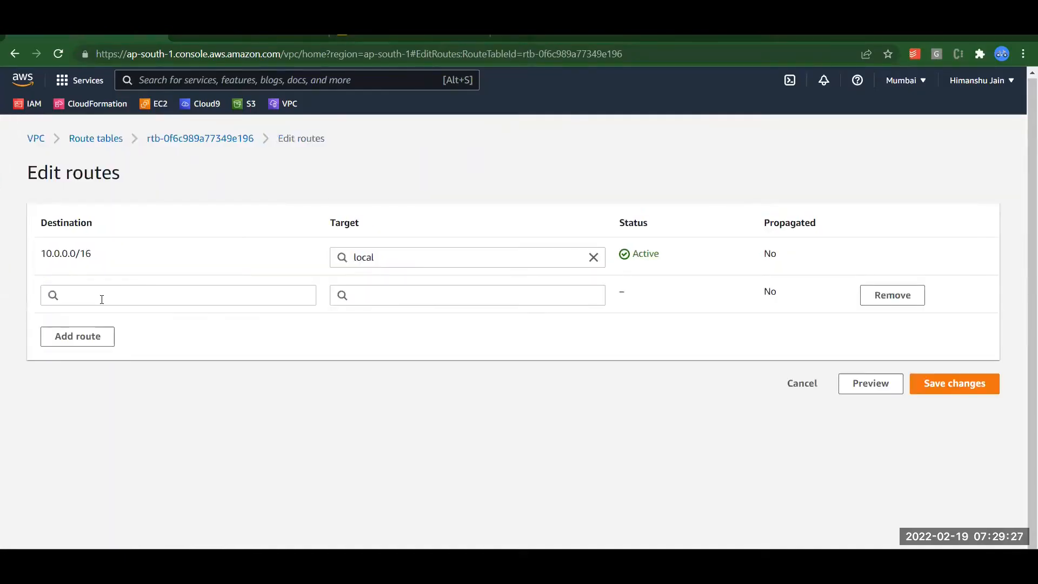
{"action": "left_click", "coordinate": [105, 291]}
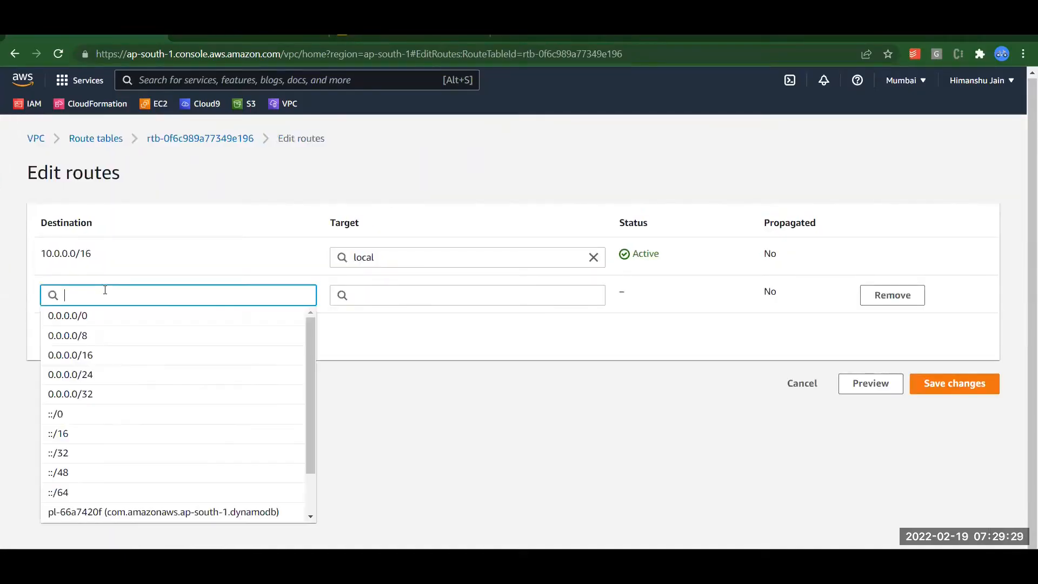
{"action": "type", "text": "0"}
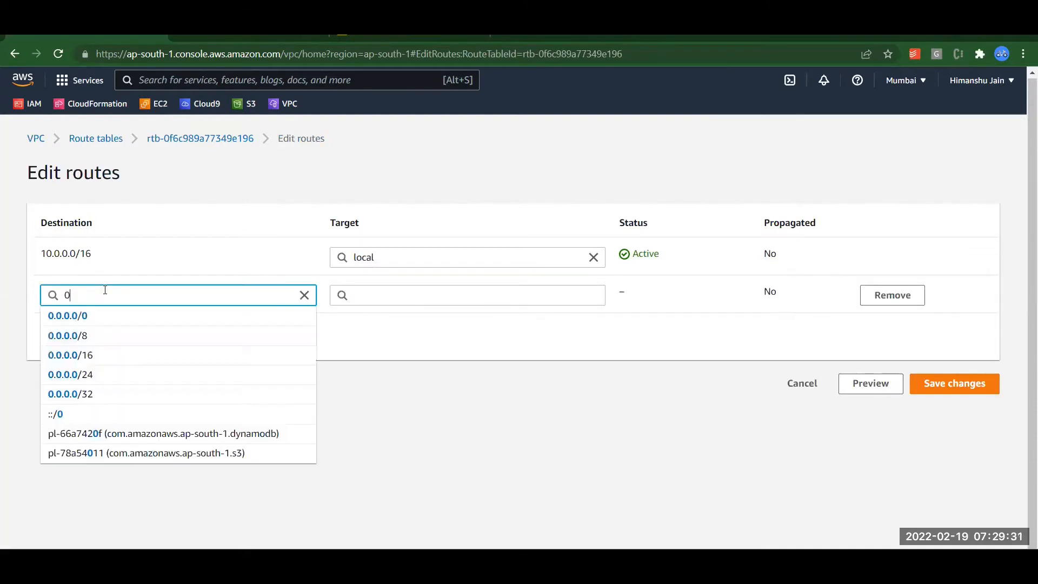
{"action": "left_click", "coordinate": [103, 318]}
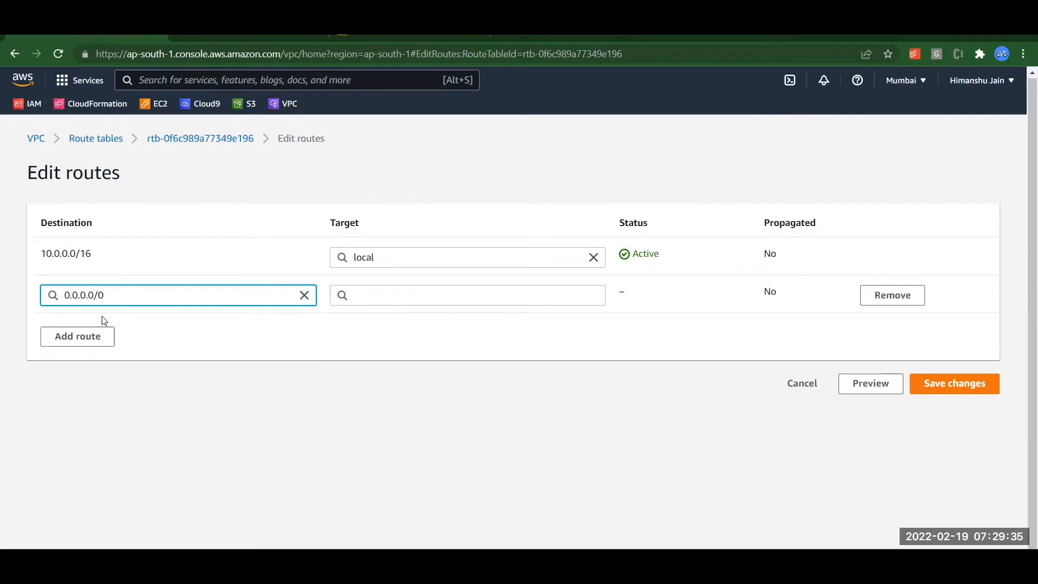
{"action": "left_click", "coordinate": [401, 296]}
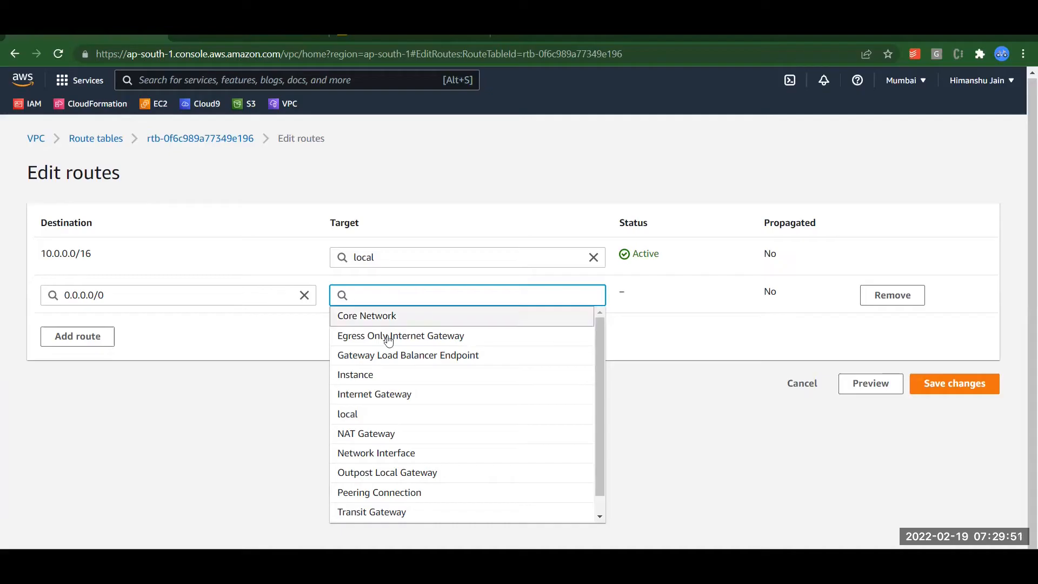
{"action": "left_click", "coordinate": [375, 395]}
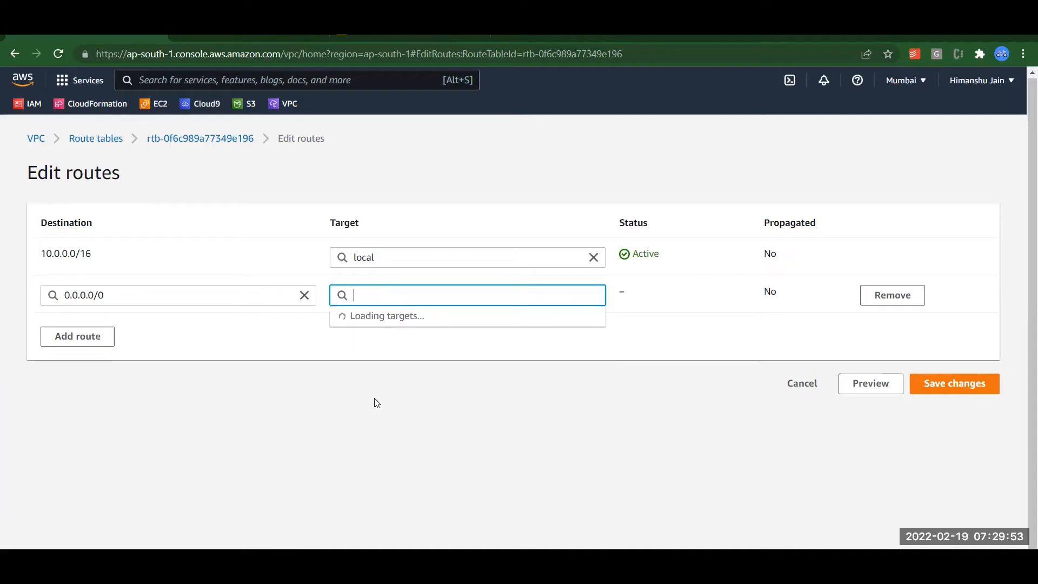
{"action": "left_click", "coordinate": [439, 315]}
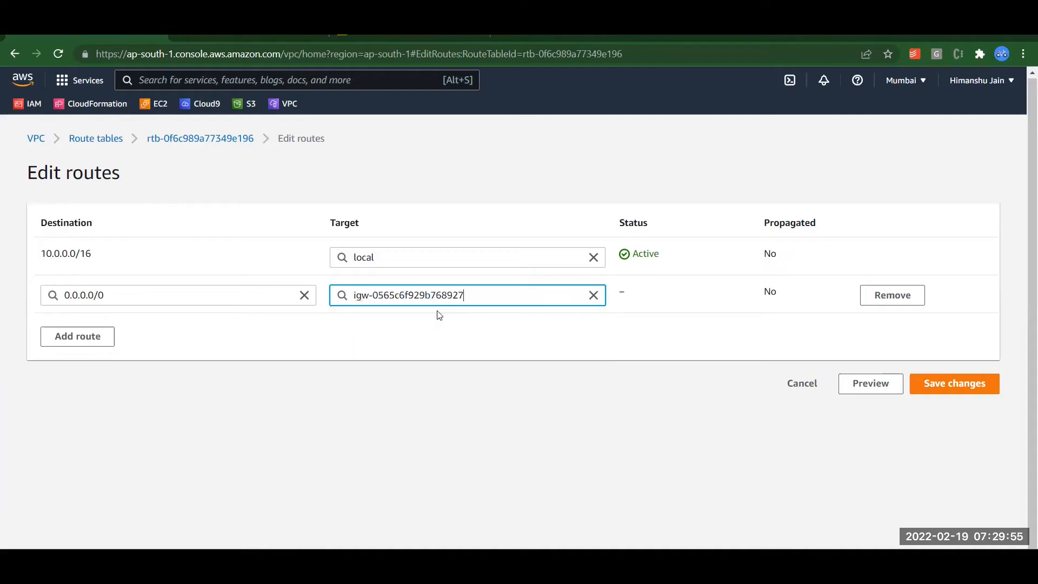
{"action": "left_click", "coordinate": [936, 396]}
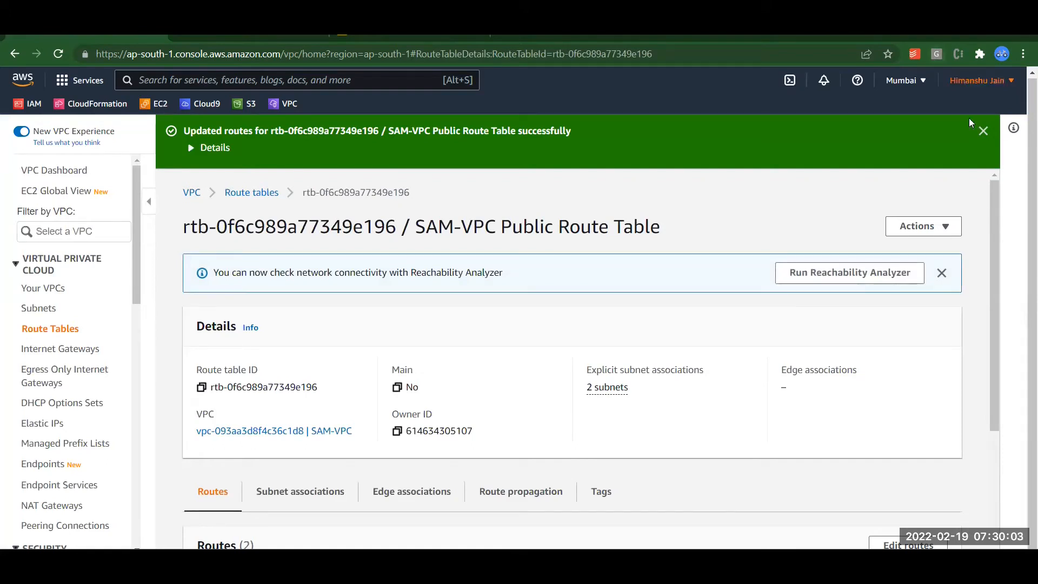
Dismiss the routes-updated banner and go to the Security Groups list.
{"action": "left_click", "coordinate": [984, 131]}
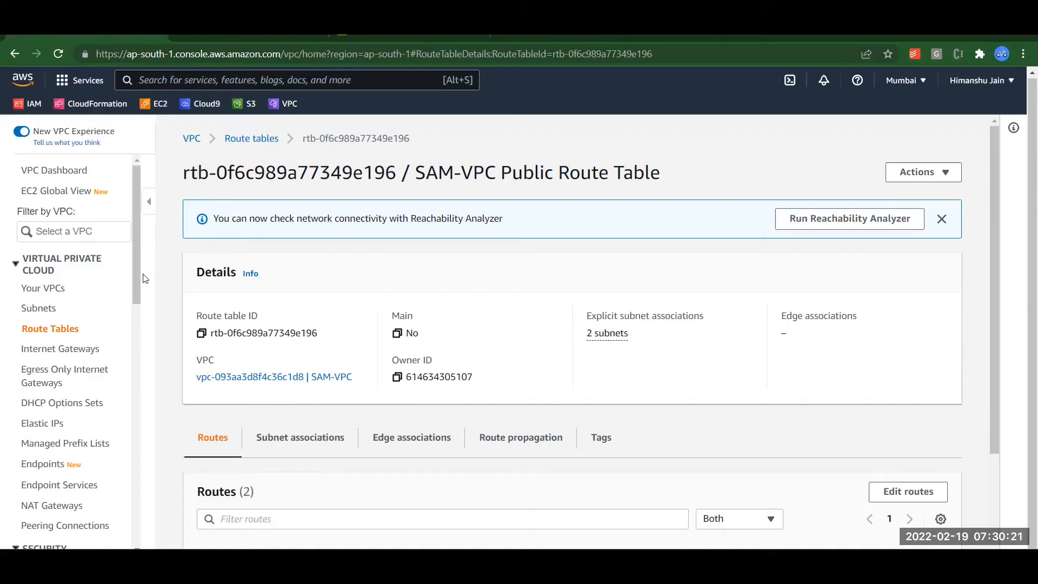
{"action": "scroll", "coordinate": [134, 263], "scroll_direction": "down", "scroll_amount": 5}
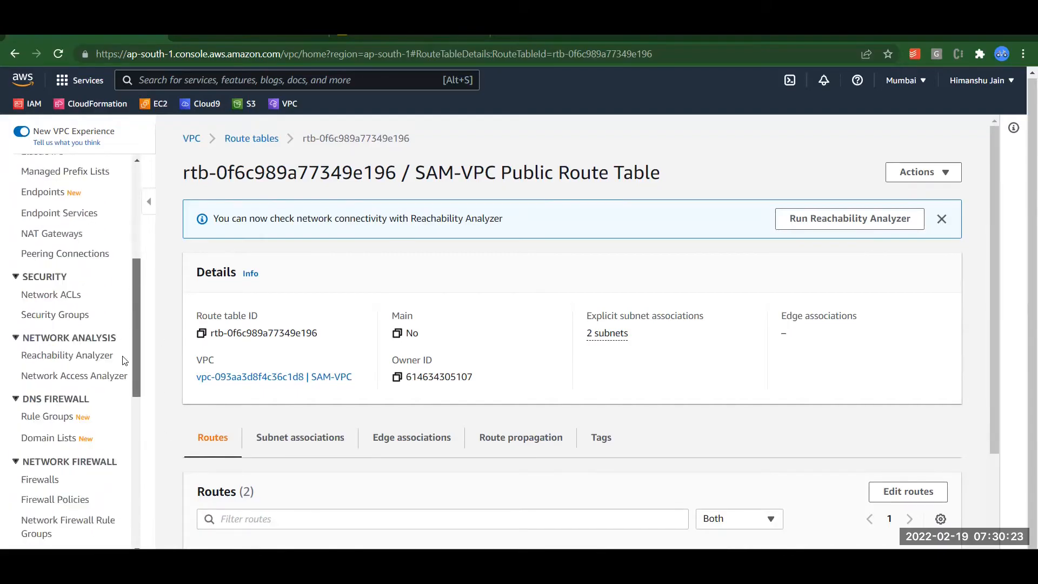
{"action": "left_click", "coordinate": [78, 319]}
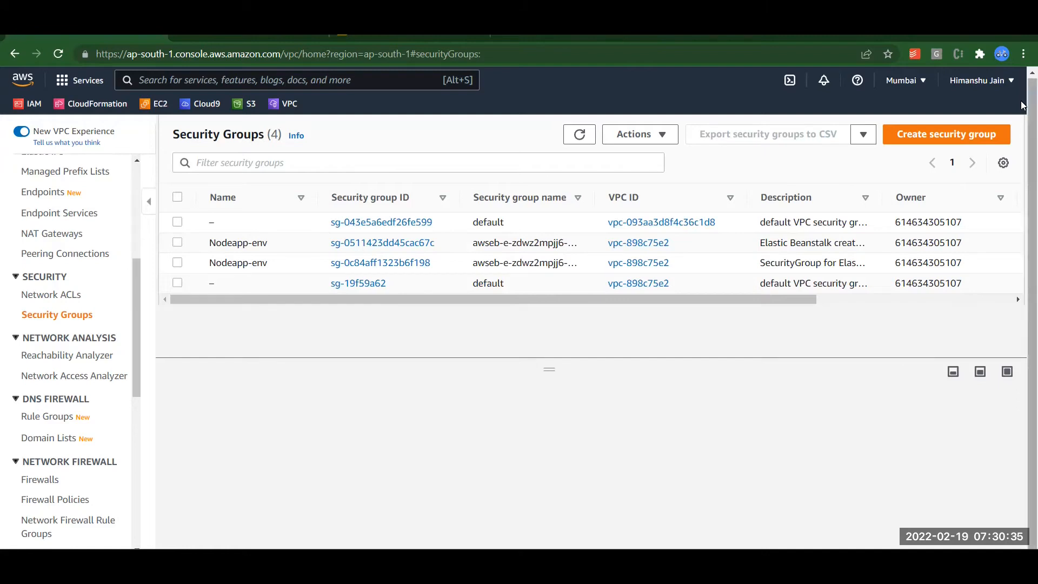
Start a new security group with name and description 'SAM-VPC Security Group'.
{"action": "left_click", "coordinate": [951, 142]}
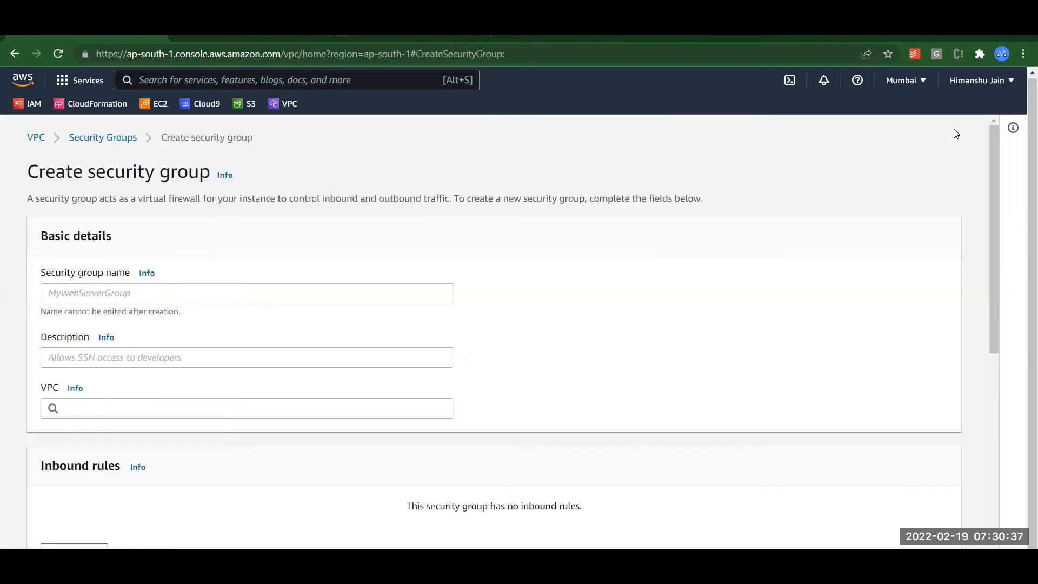
{"action": "left_click", "coordinate": [97, 295]}
{"action": "type", "text": "SAM-VPC Public Subnet 1"}
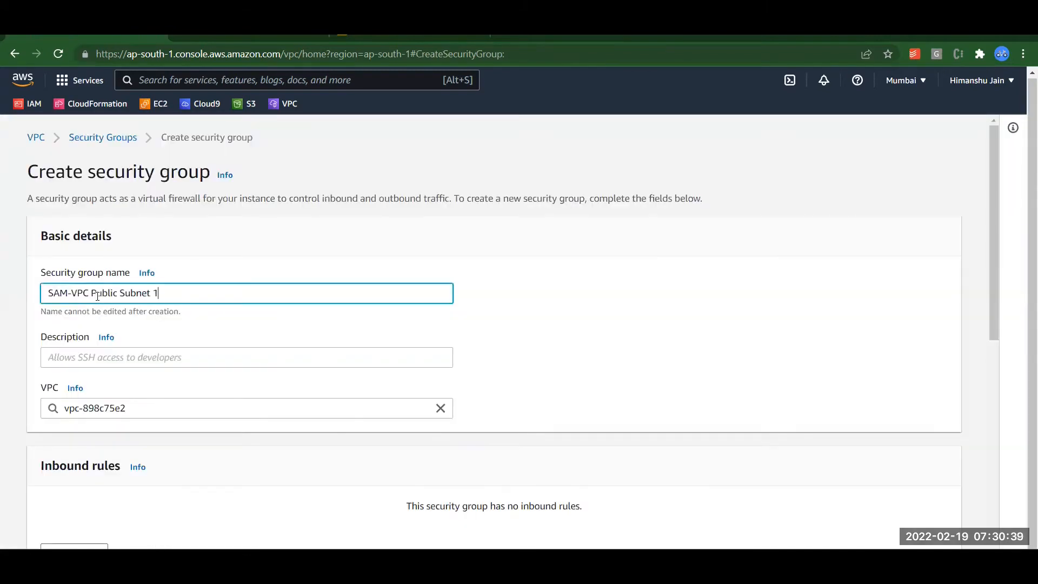
{"action": "key", "text": "BackSpace"}
{"action": "key", "text": "BackSpace"}
{"action": "key", "text": "BackSpace"}
{"action": "key", "text": "BackSpace"}
{"action": "key", "text": "BackSpace"}
{"action": "key", "text": "BackSpace"}
{"action": "key", "text": "BackSpace"}
{"action": "key", "text": "BackSpace"}
{"action": "key", "text": "BackSpace"}
{"action": "key", "text": "BackSpace"}
{"action": "key", "text": "BackSpace"}
{"action": "key", "text": "BackSpace"}
{"action": "key", "text": "BackSpace"}
{"action": "key", "text": "BackSpace"}
{"action": "type", "text": "Security Group"}
{"action": "left_click", "coordinate": [70, 366]}
{"action": "triple_click", "coordinate": [76, 294]}
{"action": "key", "text": "ctrl+c"}
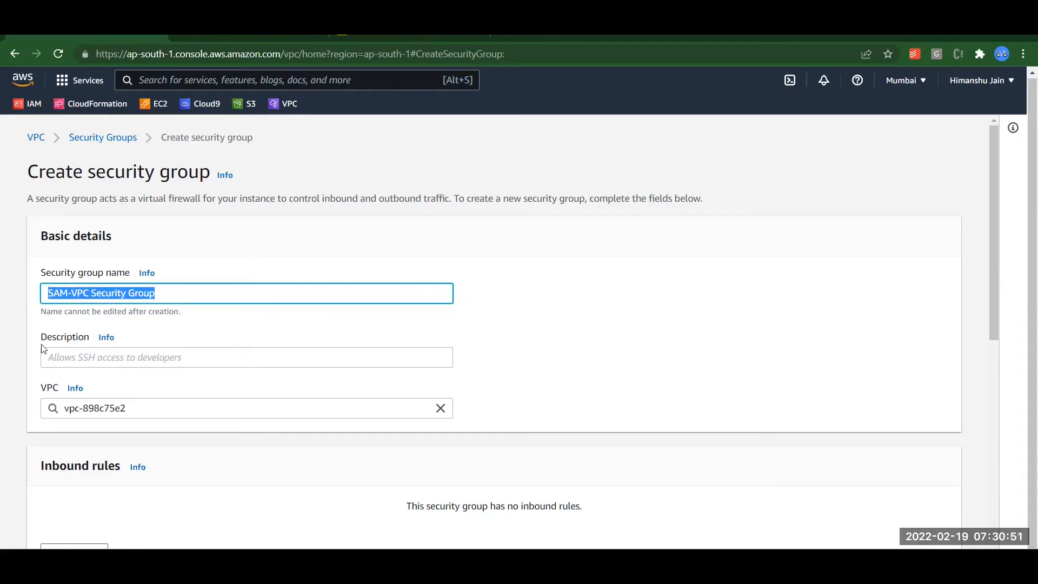
{"action": "left_click", "coordinate": [58, 356]}
{"action": "key", "text": "ctrl+v"}
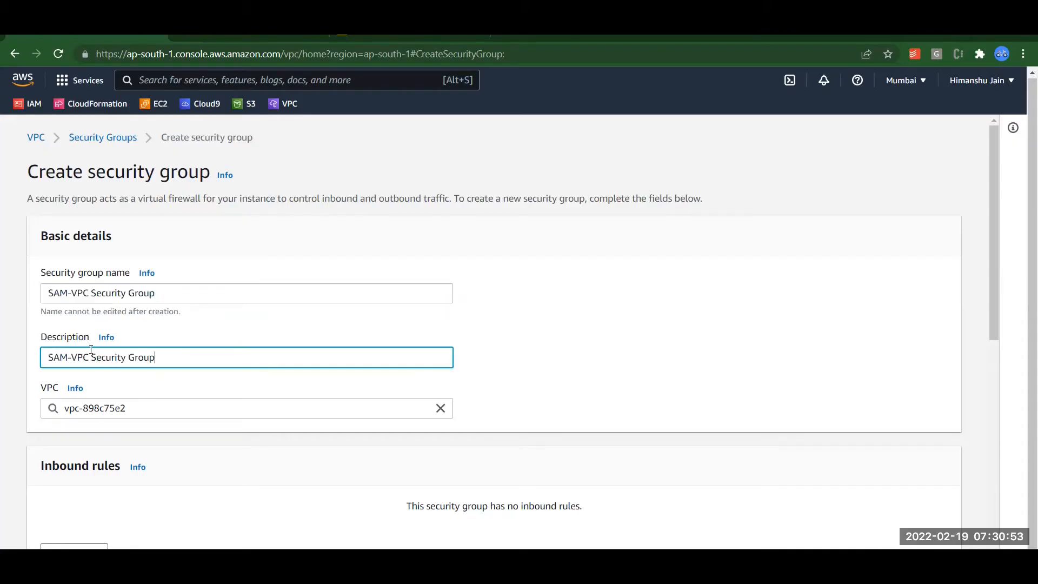
{"action": "left_click", "coordinate": [511, 338]}
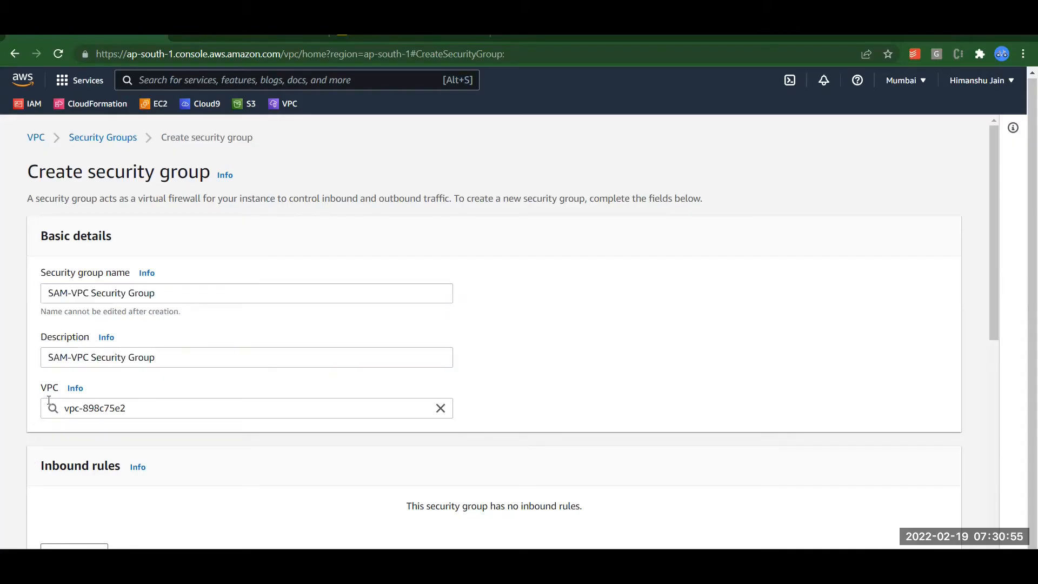
Set the security group's VPC to SAM-VPC (vpc-093aa3d8f4c36c1d8).
{"action": "left_click", "coordinate": [135, 412]}
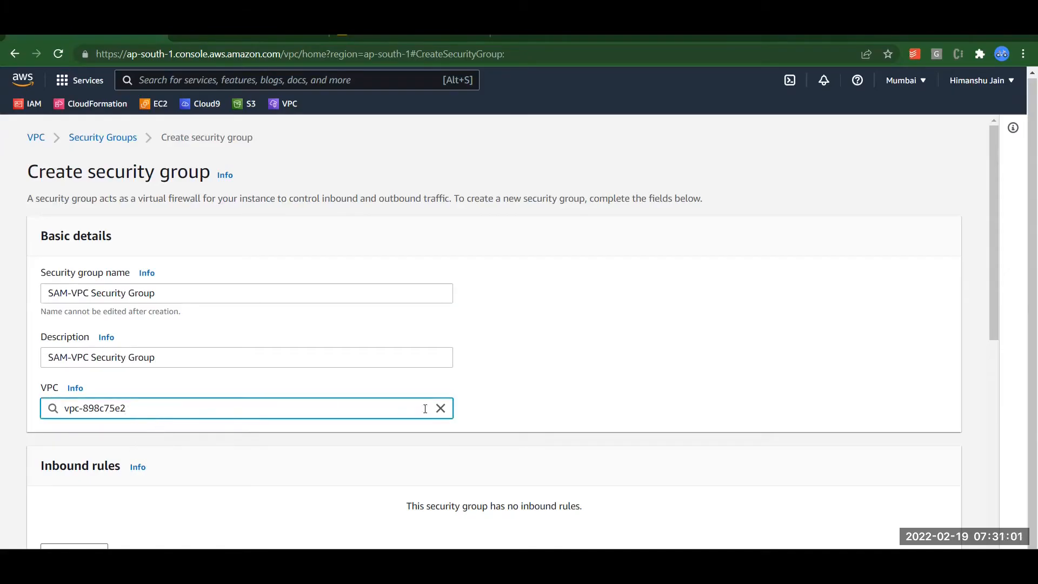
{"action": "left_click", "coordinate": [441, 408]}
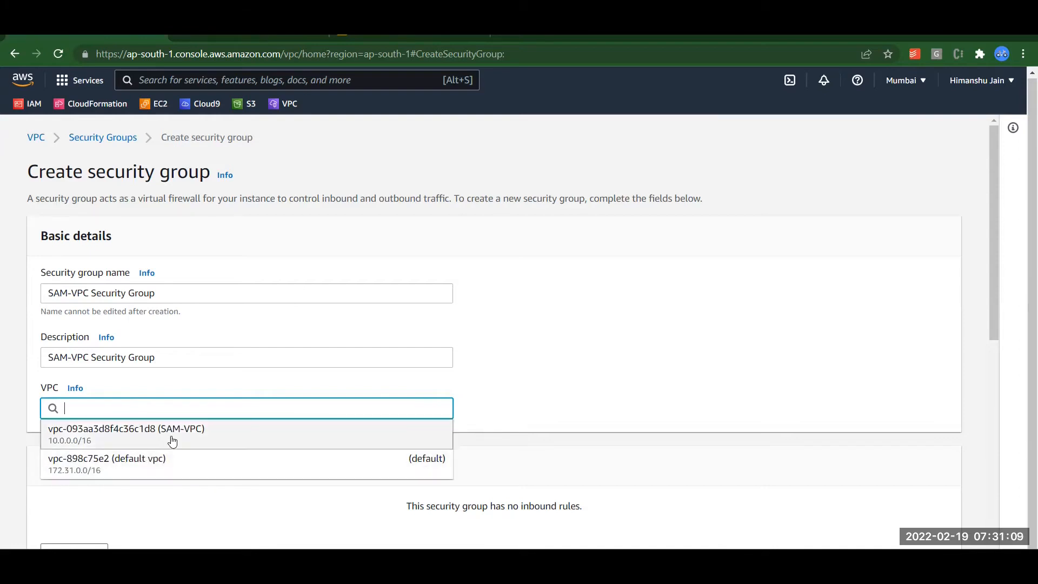
{"action": "left_click", "coordinate": [191, 435]}
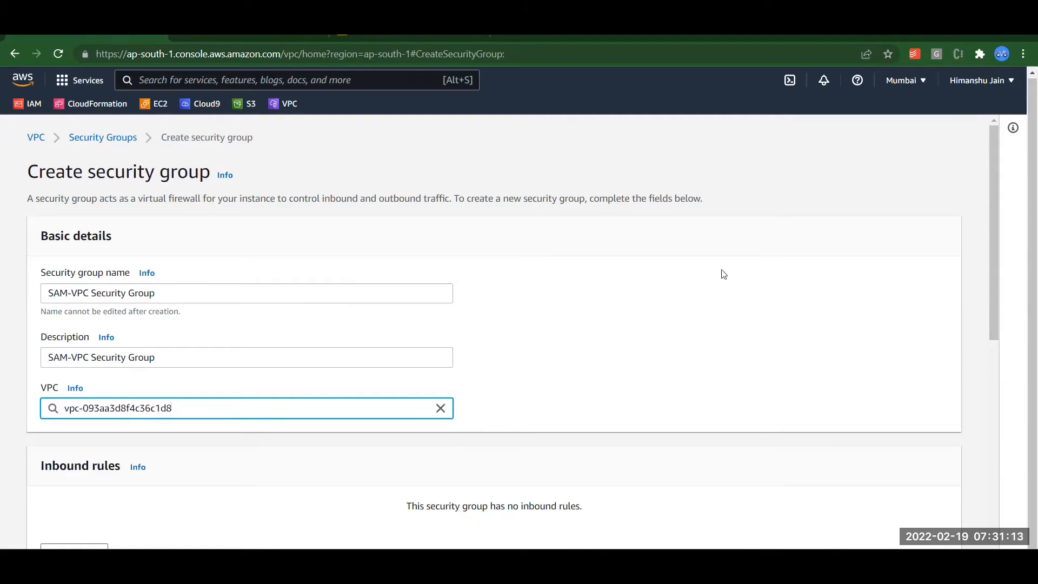
Add an inbound SSH rule from Anywhere-IPv4 described 'SSH connection to EC2'.
{"action": "left_click_drag", "start_coordinate": [994, 215], "coordinate": [993, 332]}
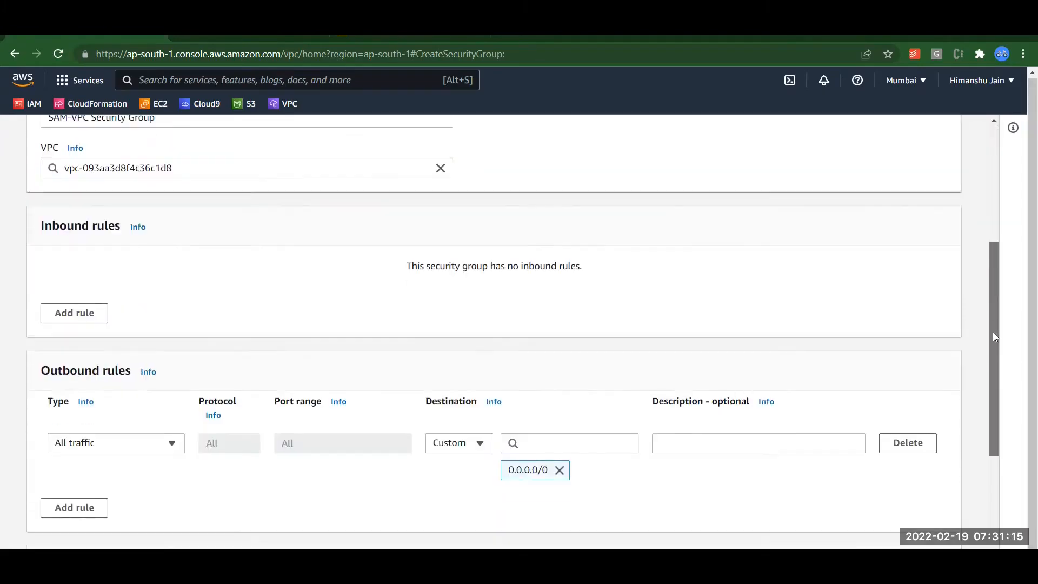
{"action": "left_click", "coordinate": [73, 322]}
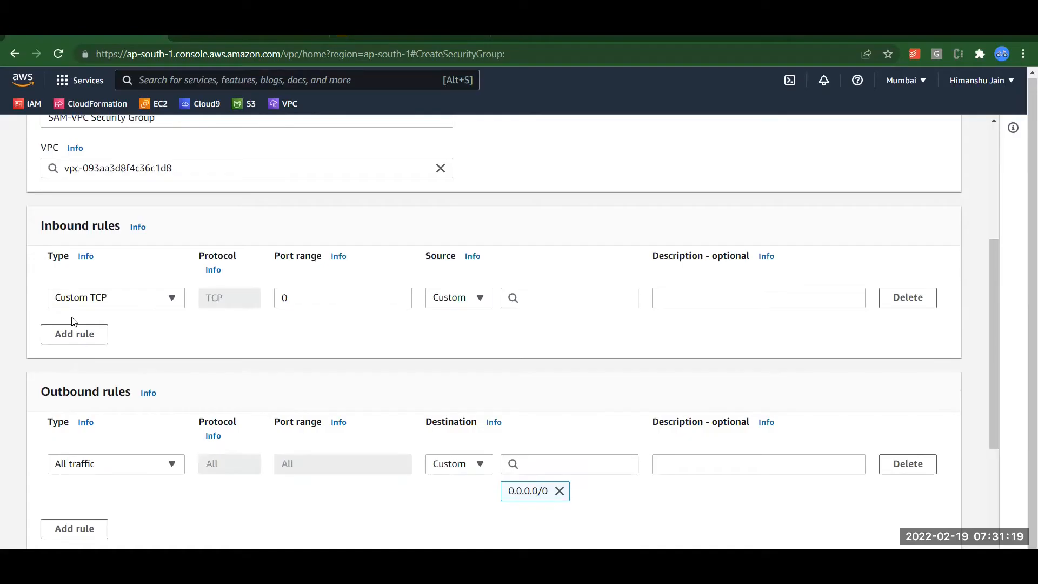
{"action": "left_click", "coordinate": [134, 299]}
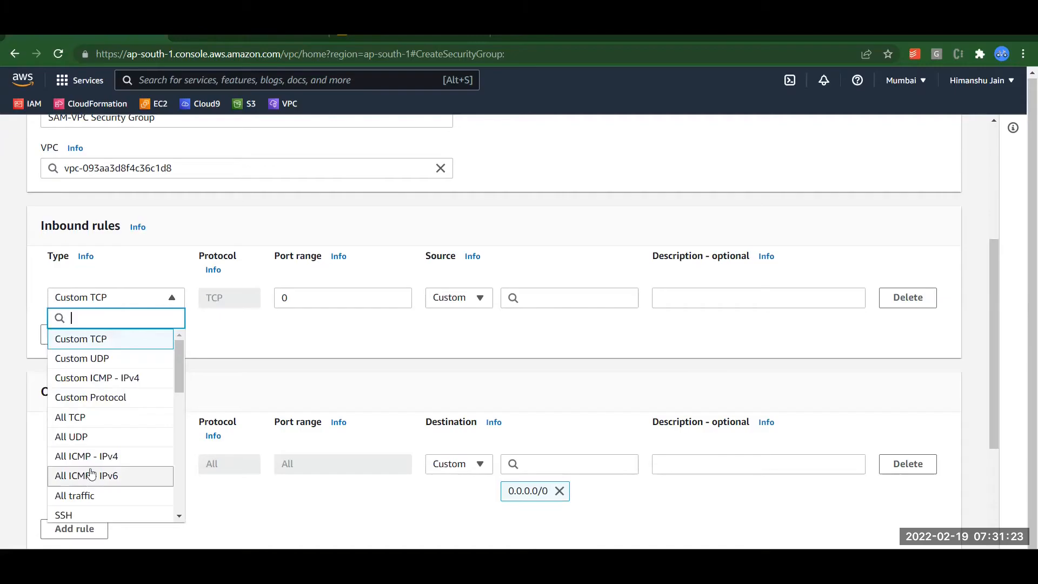
{"action": "left_click", "coordinate": [81, 515]}
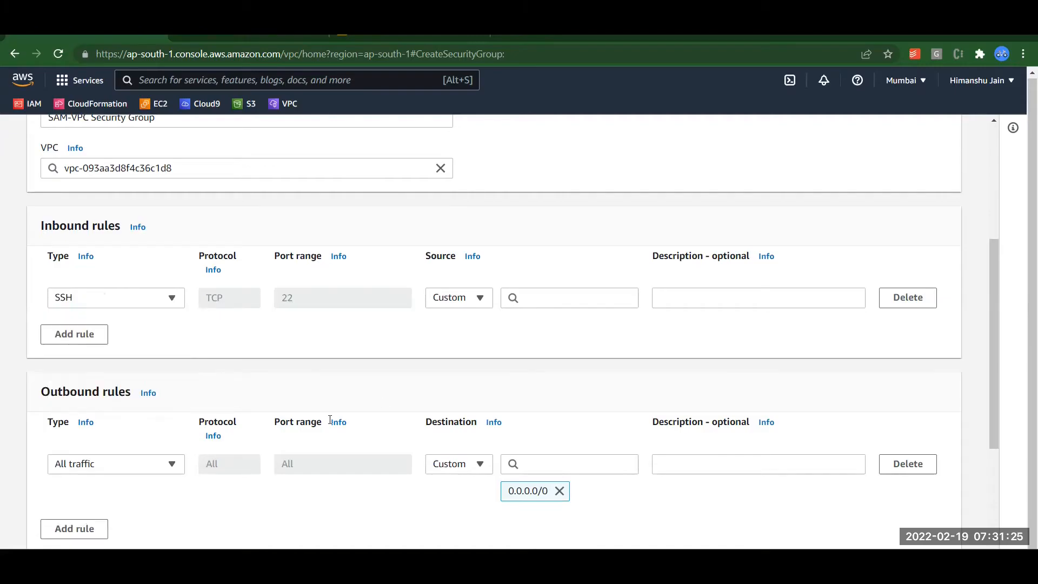
{"action": "left_click", "coordinate": [464, 297]}
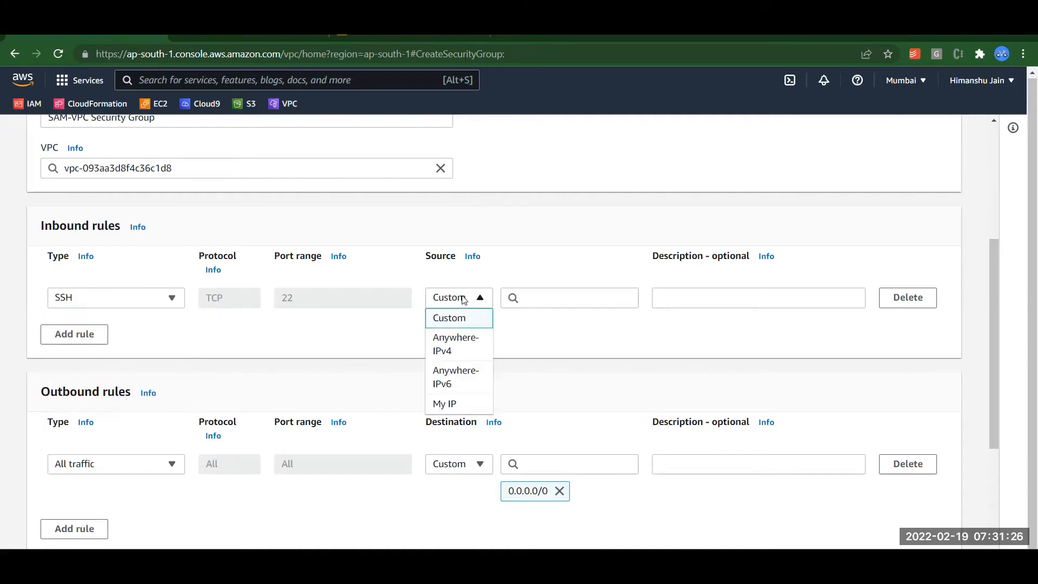
{"action": "left_click", "coordinate": [455, 349]}
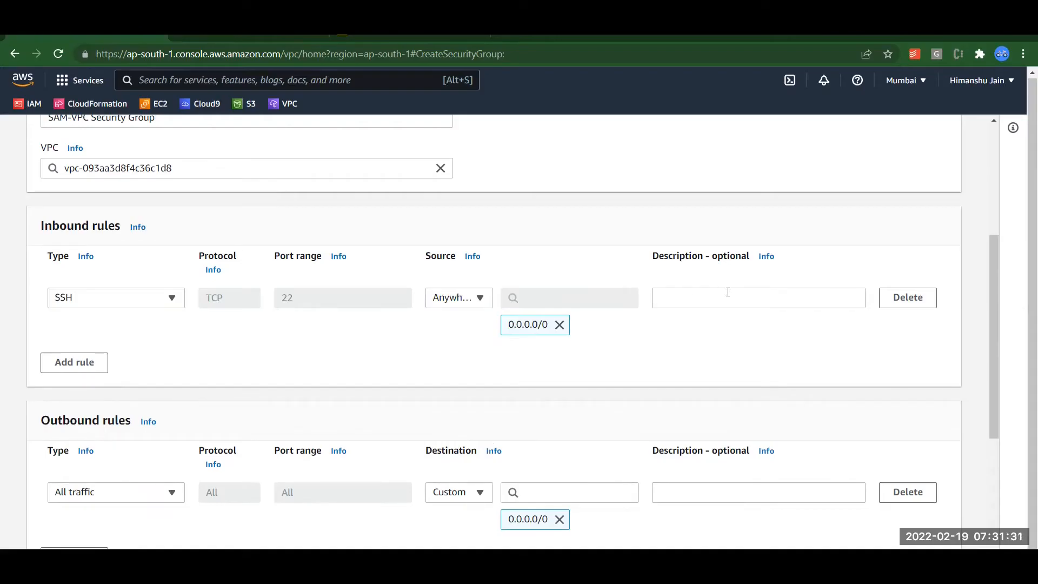
{"action": "left_click", "coordinate": [708, 303]}
{"action": "type", "text": "SSH"}
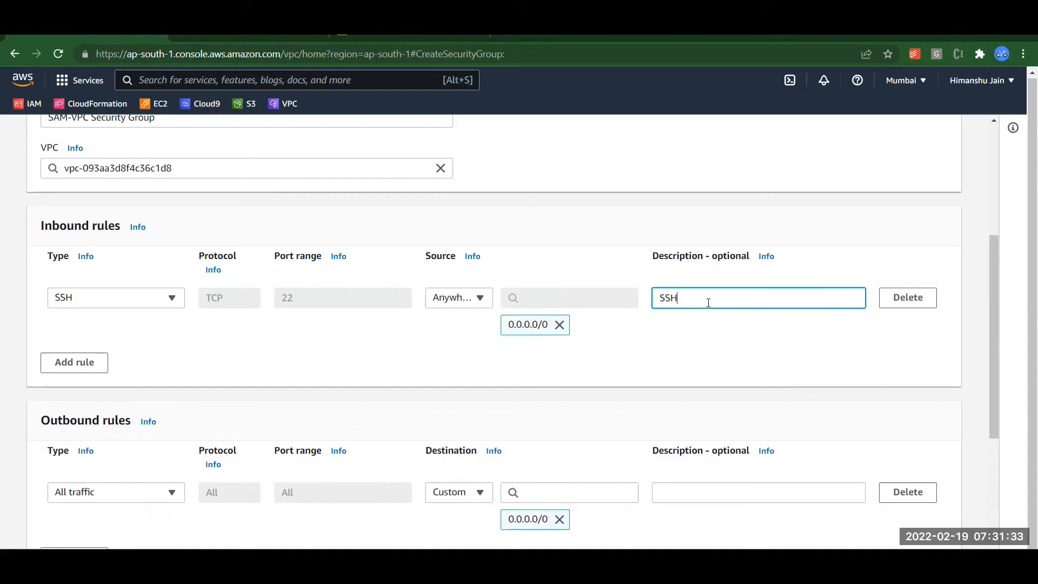
{"action": "type", "text": " connection to EC2"}
Add an inbound HTTP rule from Anywhere-IPv4 described 'For accessing web server'.
{"action": "left_click", "coordinate": [97, 366]}
{"action": "left_click", "coordinate": [123, 357]}
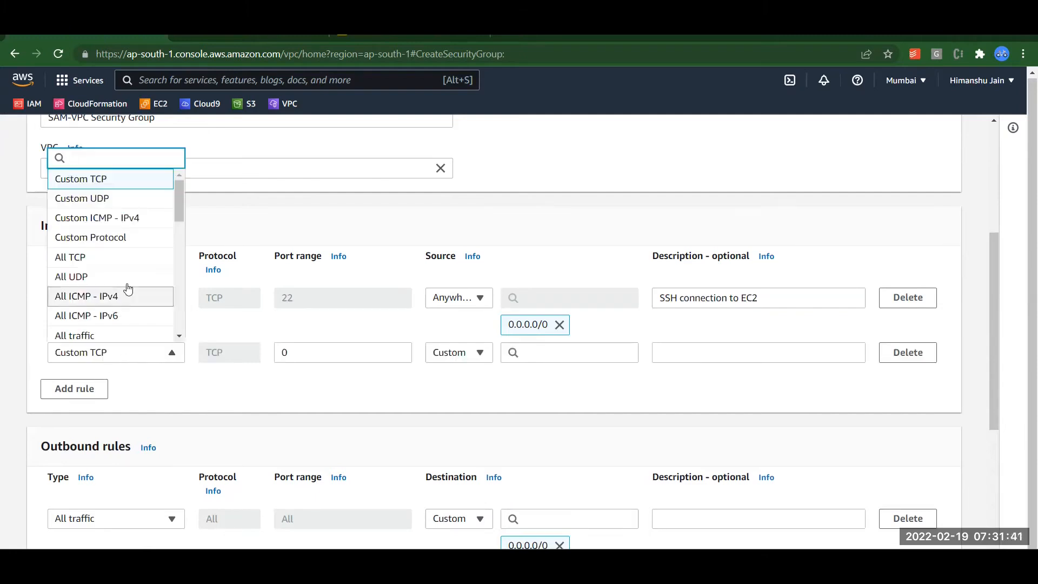
{"action": "left_click_drag", "start_coordinate": [180, 210], "coordinate": [178, 255]}
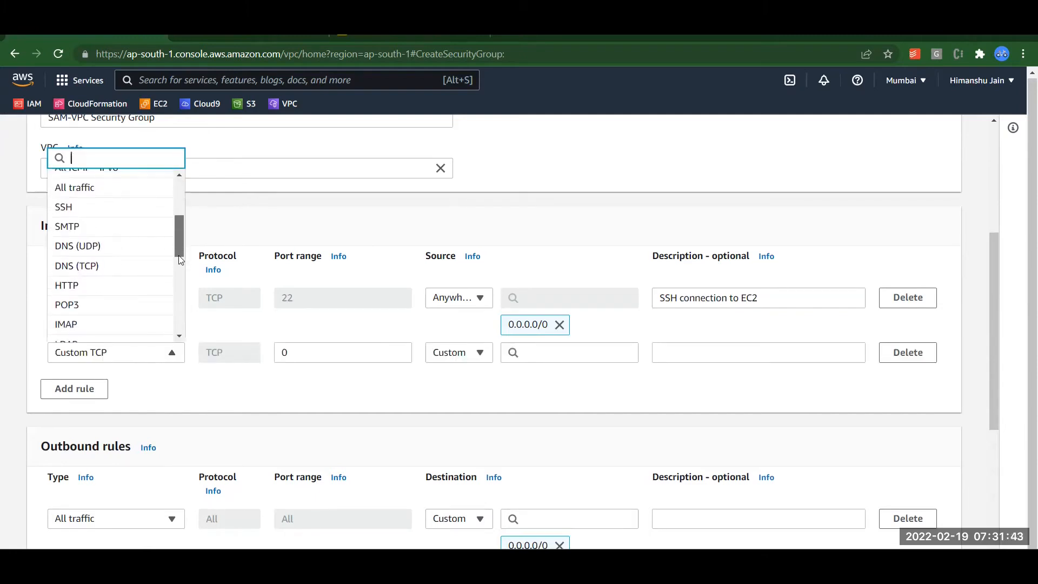
{"action": "left_click", "coordinate": [110, 294]}
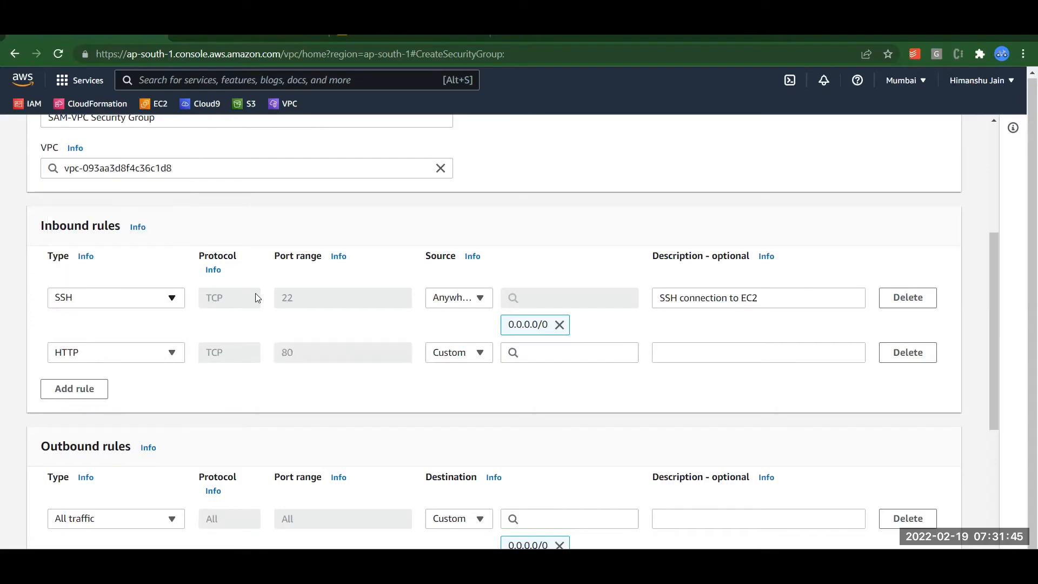
{"action": "left_click", "coordinate": [476, 354]}
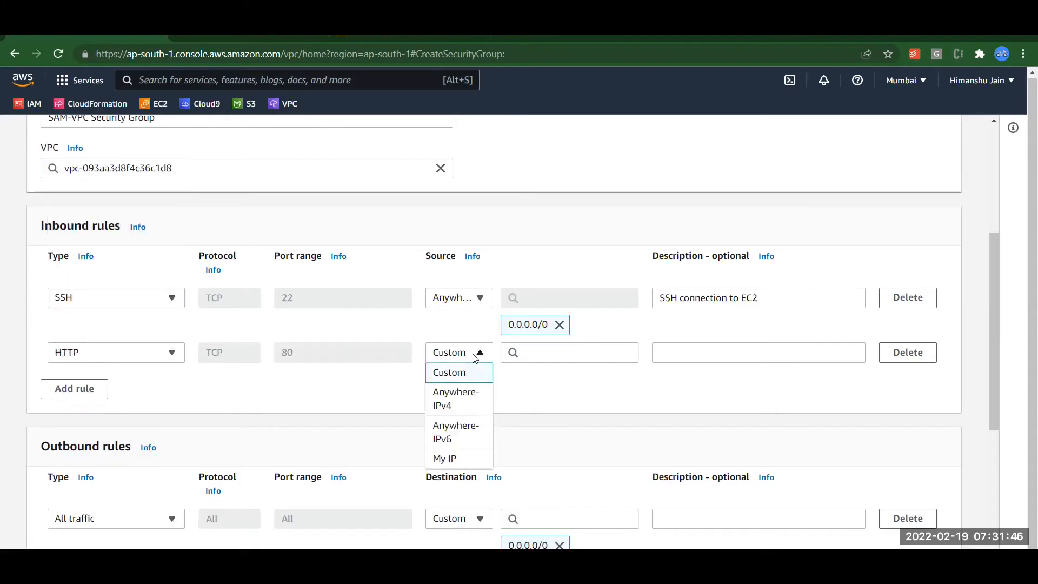
{"action": "left_click", "coordinate": [459, 398]}
{"action": "left_click", "coordinate": [695, 352]}
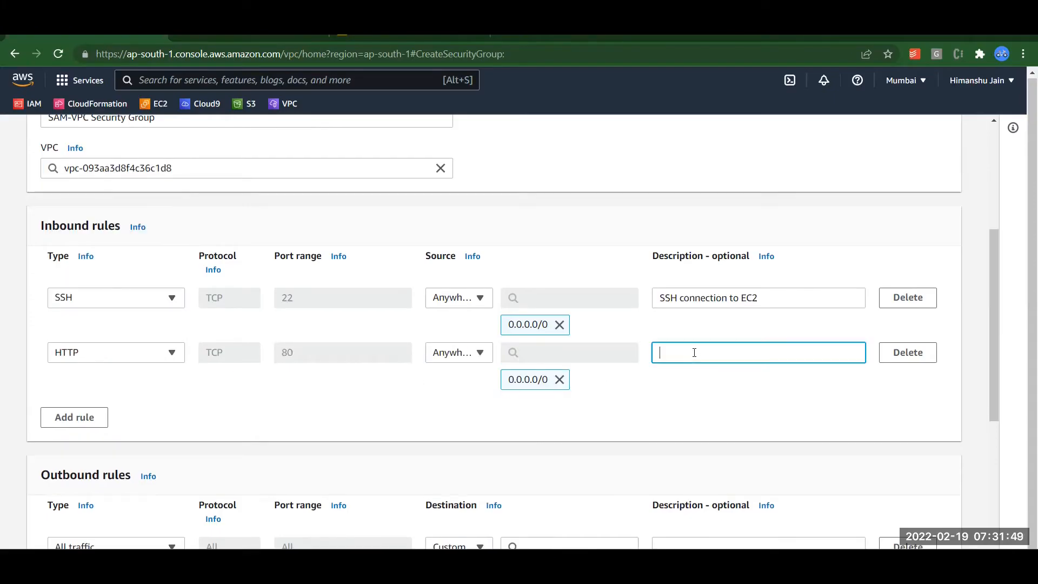
{"action": "type", "text": "FOr a"}
{"action": "key", "text": "BackSpace"}
{"action": "key", "text": "BackSpace"}
{"action": "type", "text": "or accessing web server"}
{"action": "left_click", "coordinate": [460, 406]}
{"action": "scroll", "coordinate": [459, 405], "scroll_direction": "down", "scroll_amount": 3}
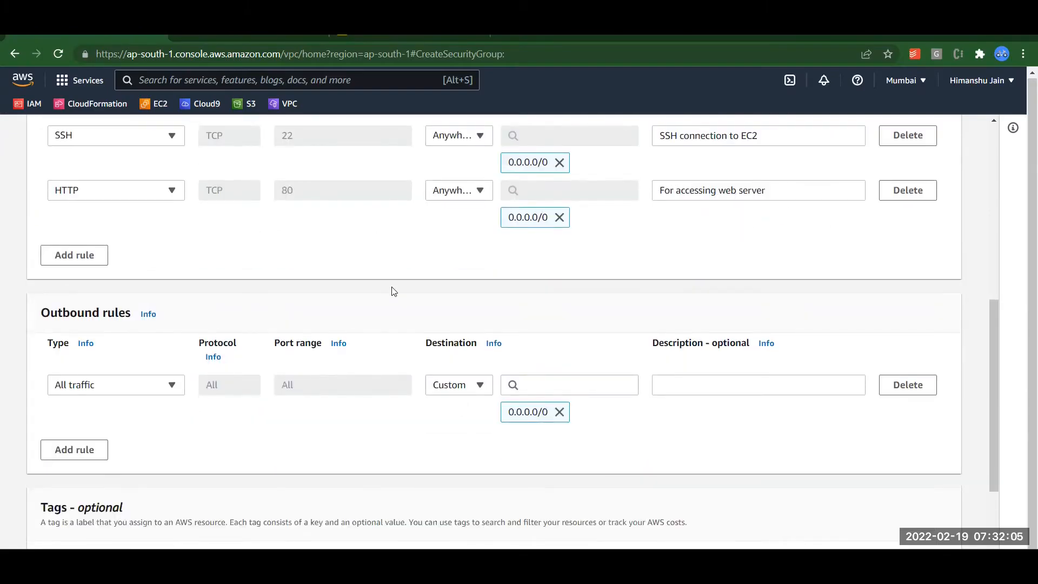
{"action": "scroll", "coordinate": [394, 294], "scroll_direction": "down", "scroll_amount": 2}
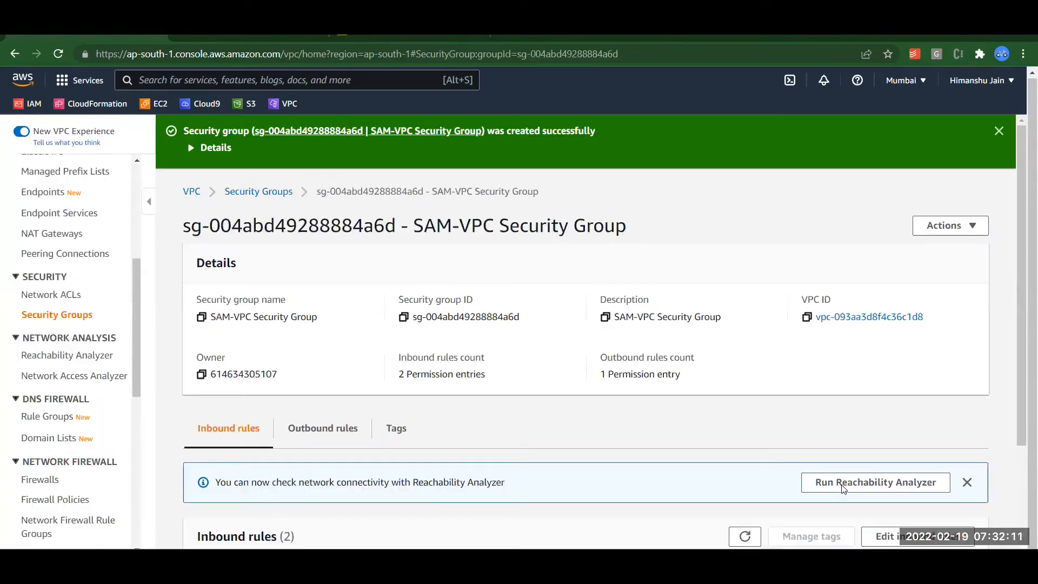
Dismiss the security-group-created message and switch to the EC2 Instances page.
{"action": "left_click", "coordinate": [1008, 129]}
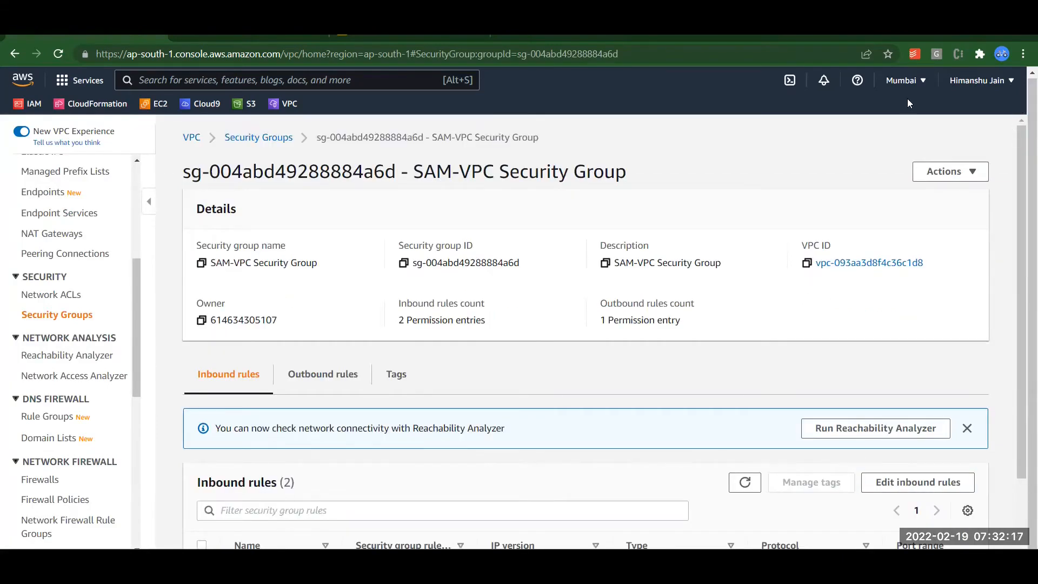
{"action": "left_click", "coordinate": [147, 105]}
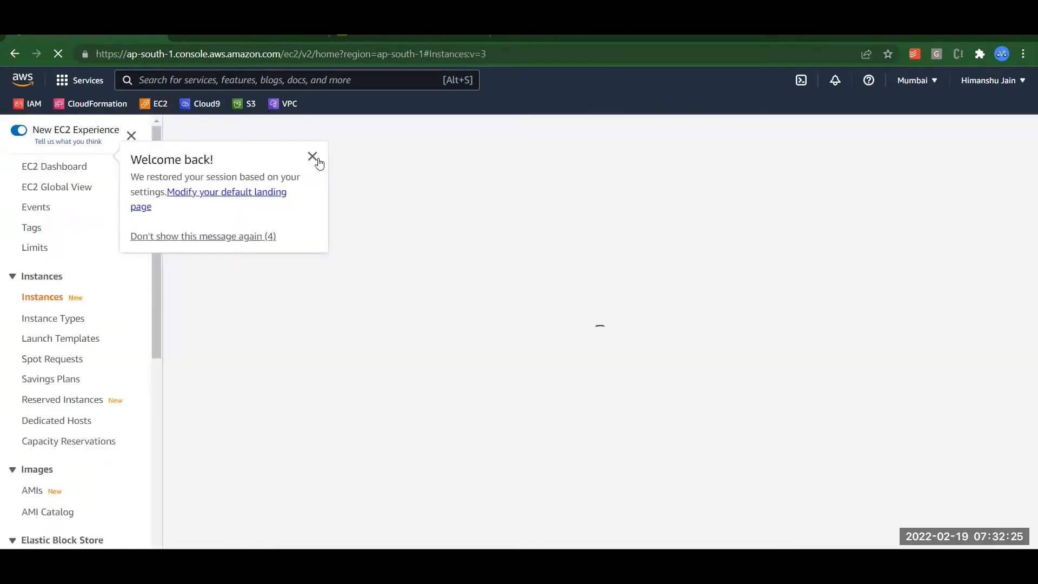
Dismiss the Welcome back popup and start the launch-instance wizard at the AMI choice.
{"action": "left_click", "coordinate": [317, 158]}
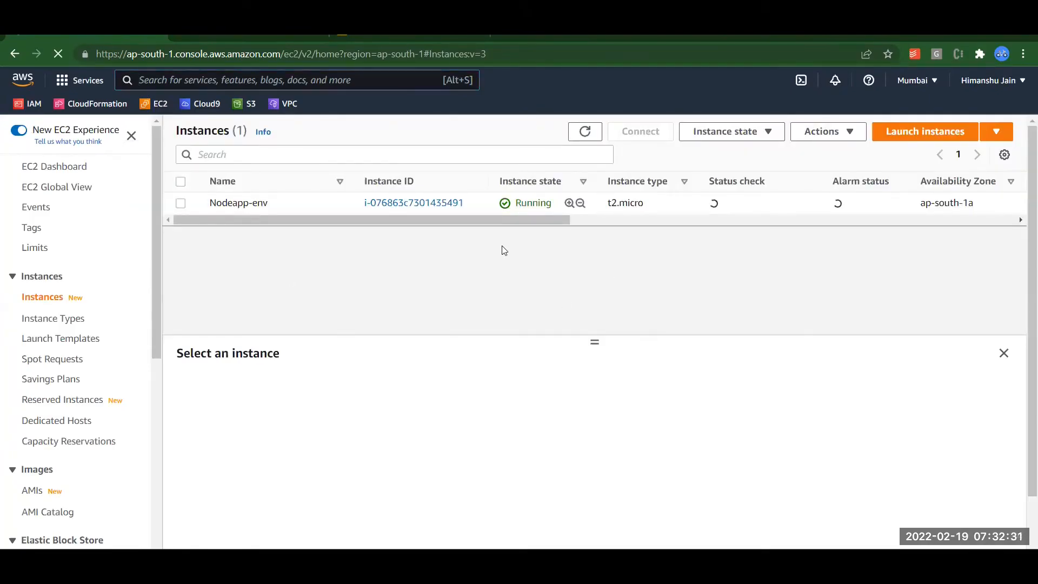
{"action": "left_click", "coordinate": [904, 133]}
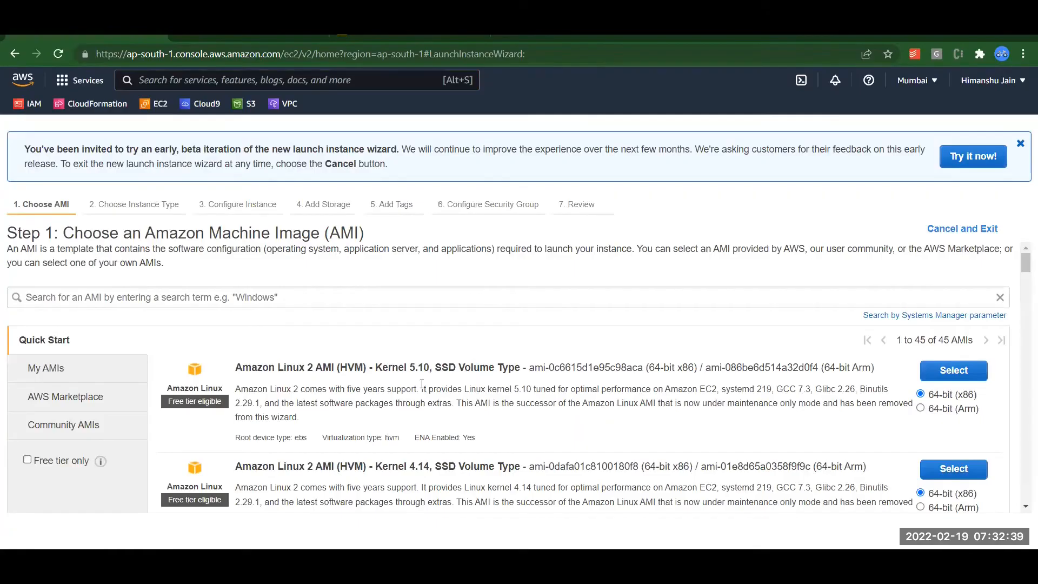
Pick the free-tier Amazon Linux 2 (Kernel 5.10) image on t2.micro and continue to instance details.
{"action": "left_click", "coordinate": [27, 460]}
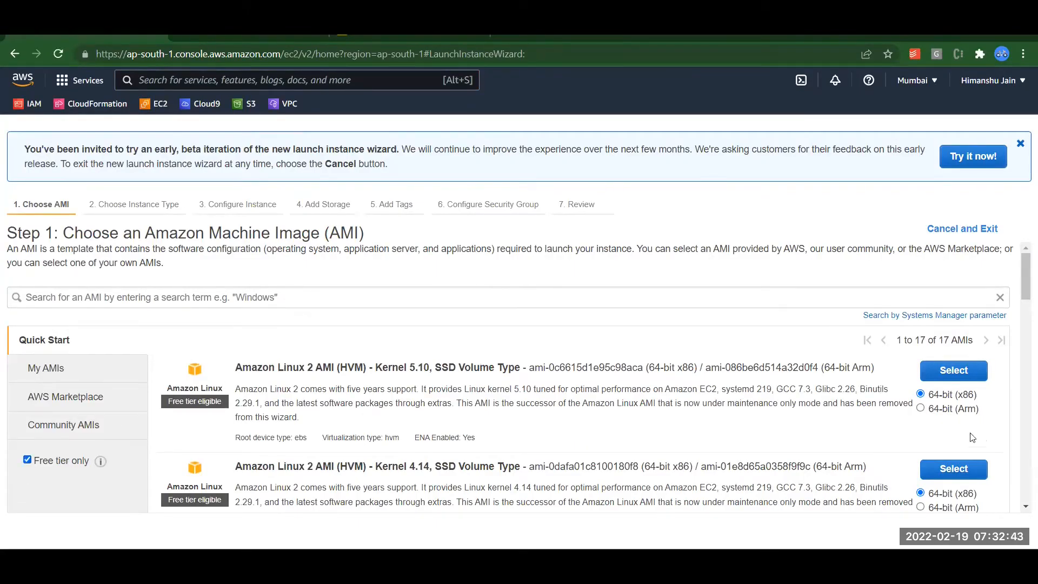
{"action": "left_click", "coordinate": [971, 374]}
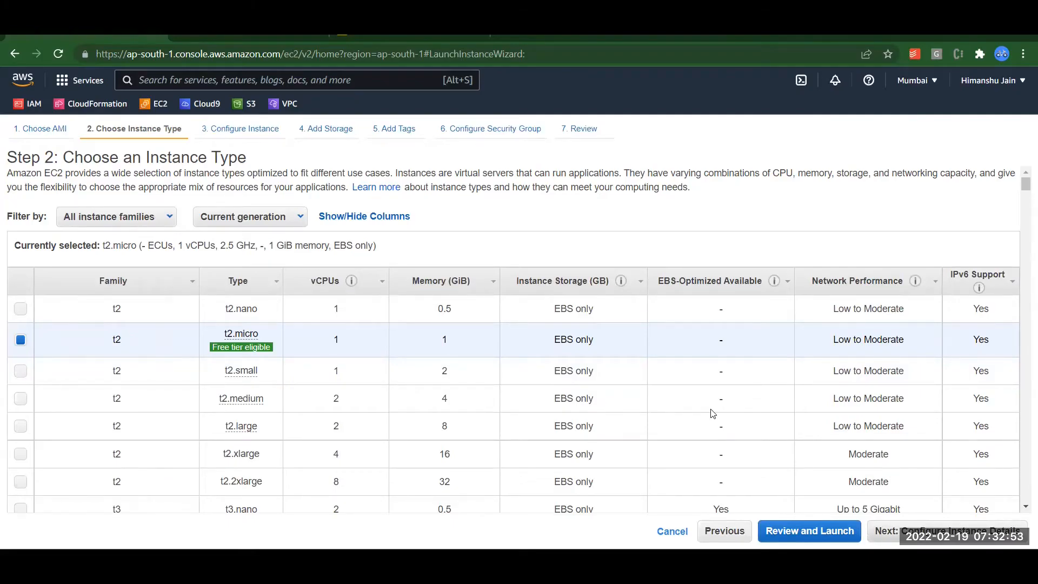
{"action": "key", "text": "Return"}
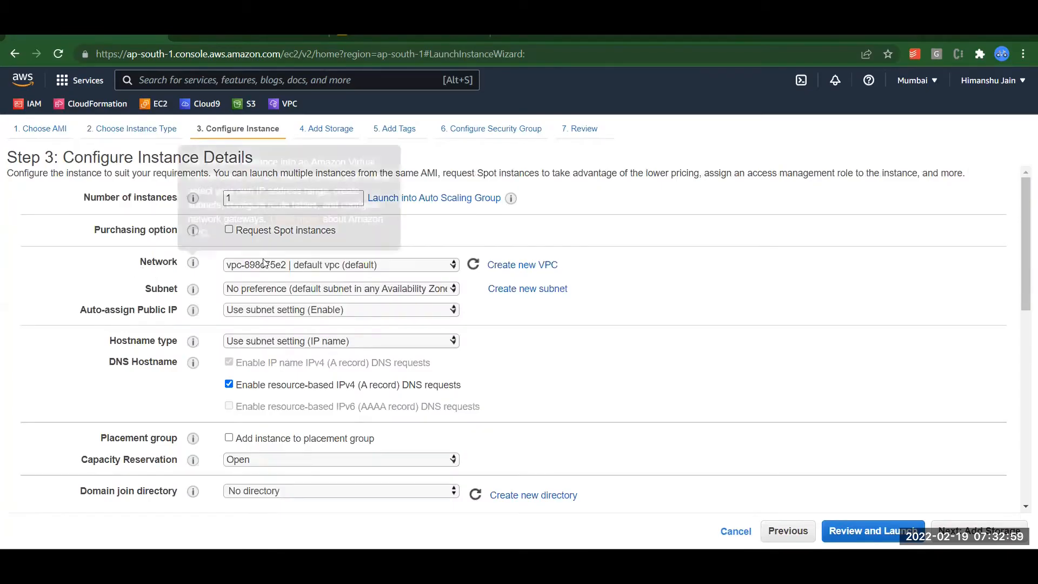
Set the network to SAM-VPC with SAM-VPC Private Subnet 1.
{"action": "left_click", "coordinate": [316, 265]}
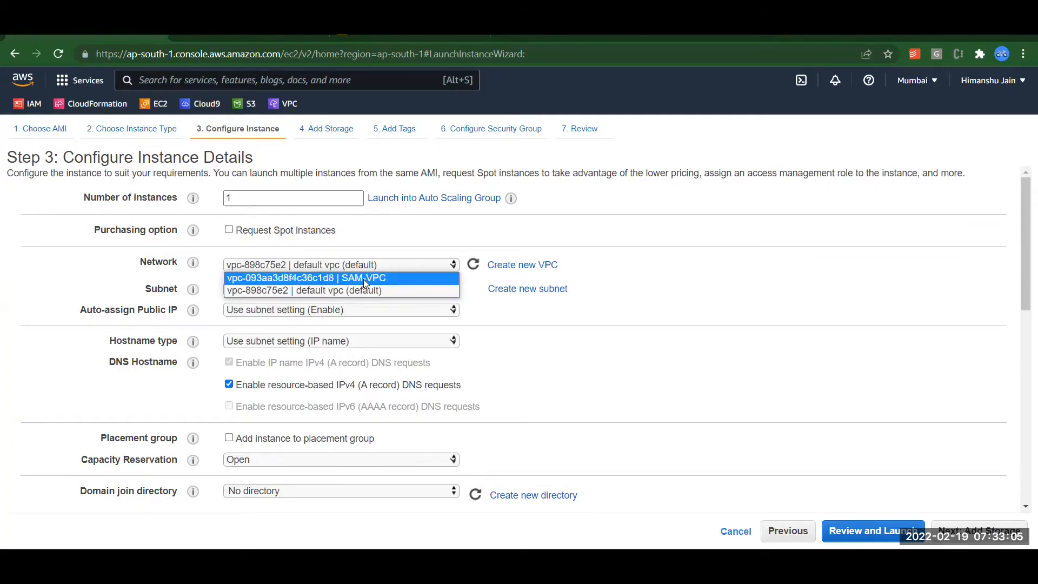
{"action": "left_click", "coordinate": [364, 279]}
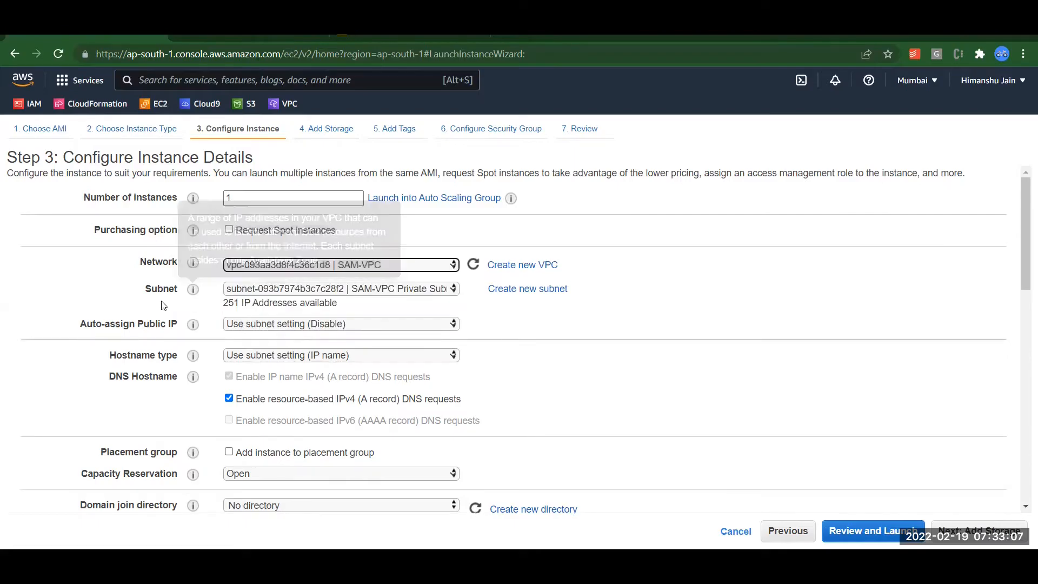
{"action": "left_click", "coordinate": [382, 289]}
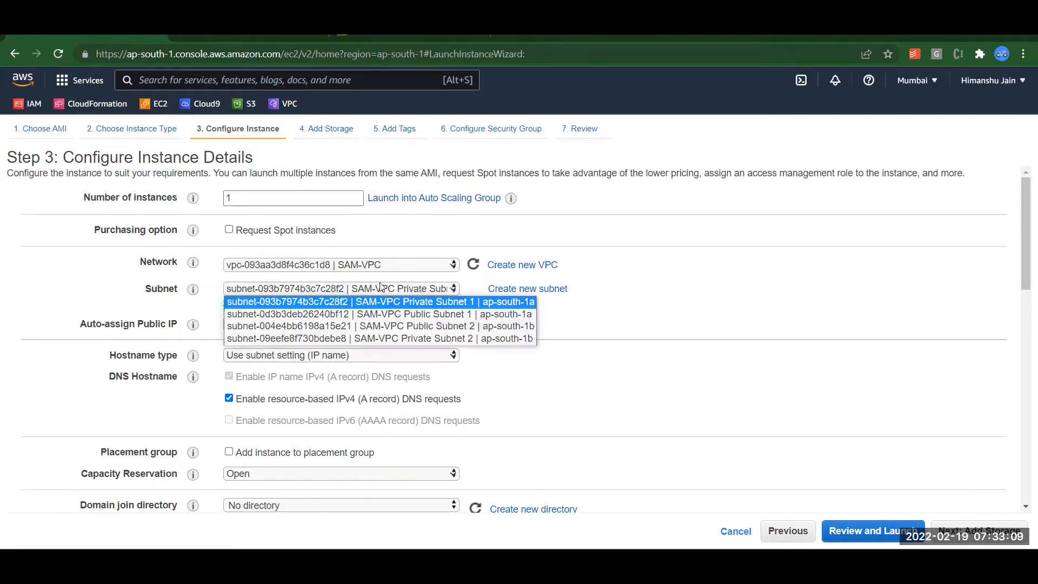
{"action": "left_click", "coordinate": [409, 307]}
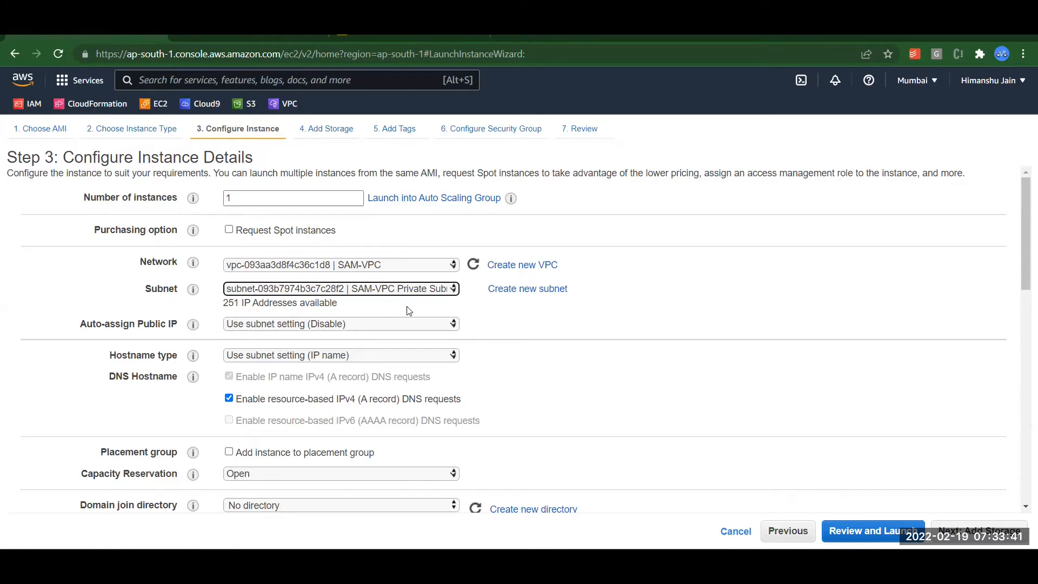
Switch the subnet to SAM-VPC Public Subnet 1, noting its 251 available IP addresses.
{"action": "left_click", "coordinate": [409, 290]}
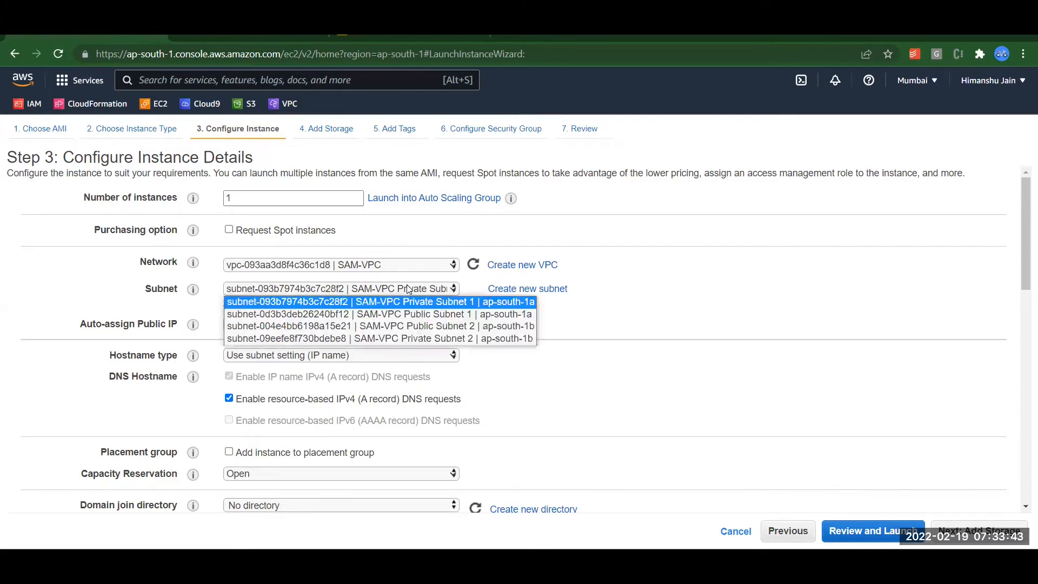
{"action": "left_click", "coordinate": [419, 318]}
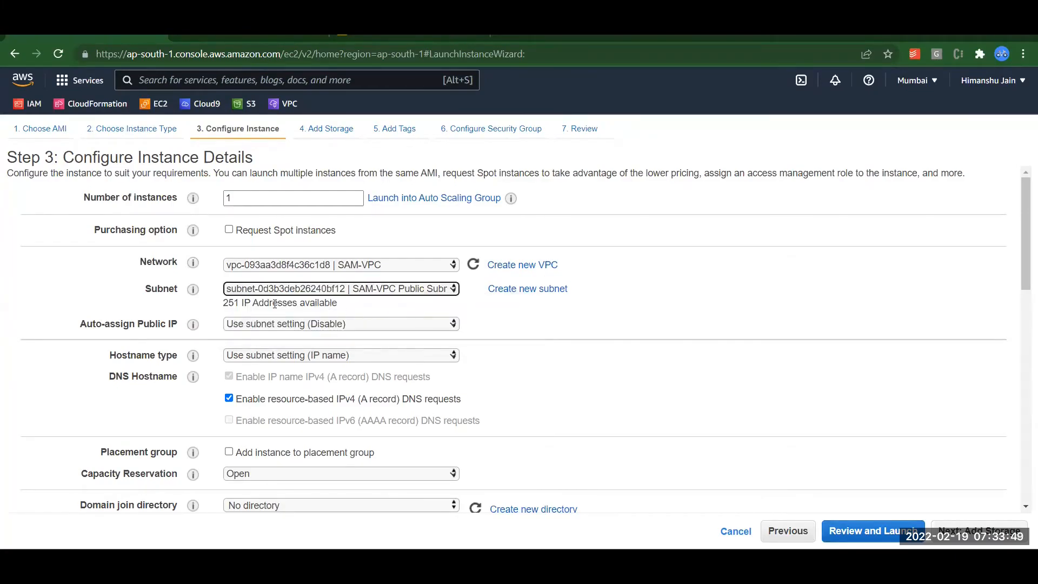
{"action": "double_click", "coordinate": [233, 305]}
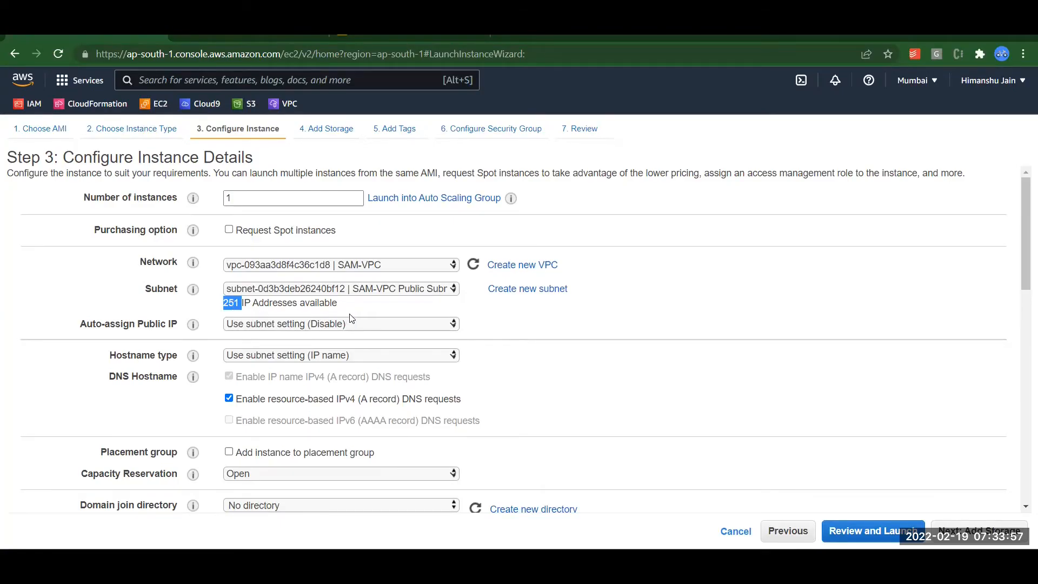
{"action": "left_click", "coordinate": [434, 336]}
{"action": "left_click", "coordinate": [264, 325]}
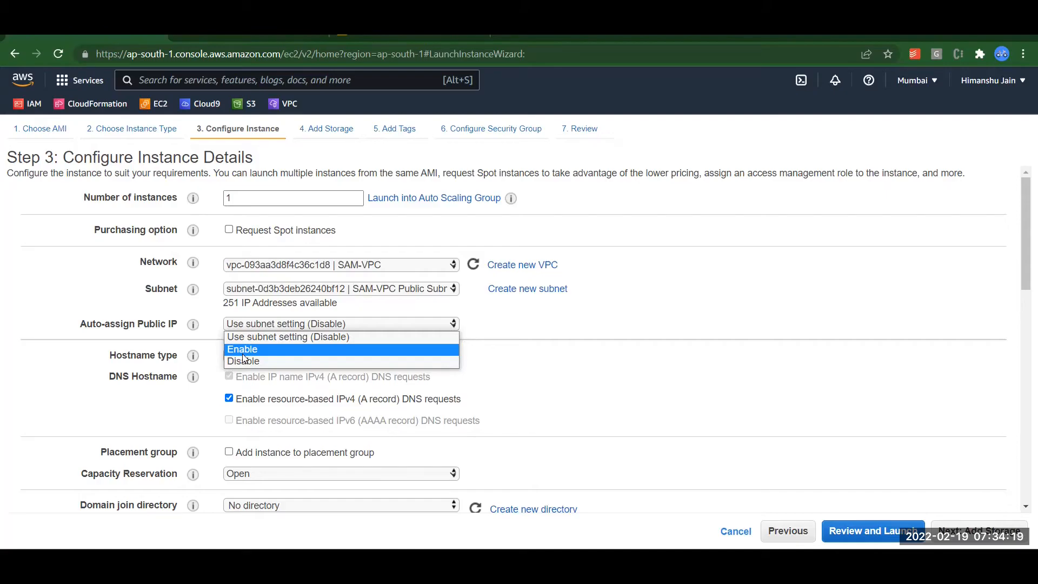
For comparison, set the subnet back to Private Subnet 1 with Auto-assign Public IP on Disable.
{"action": "left_click", "coordinate": [290, 289]}
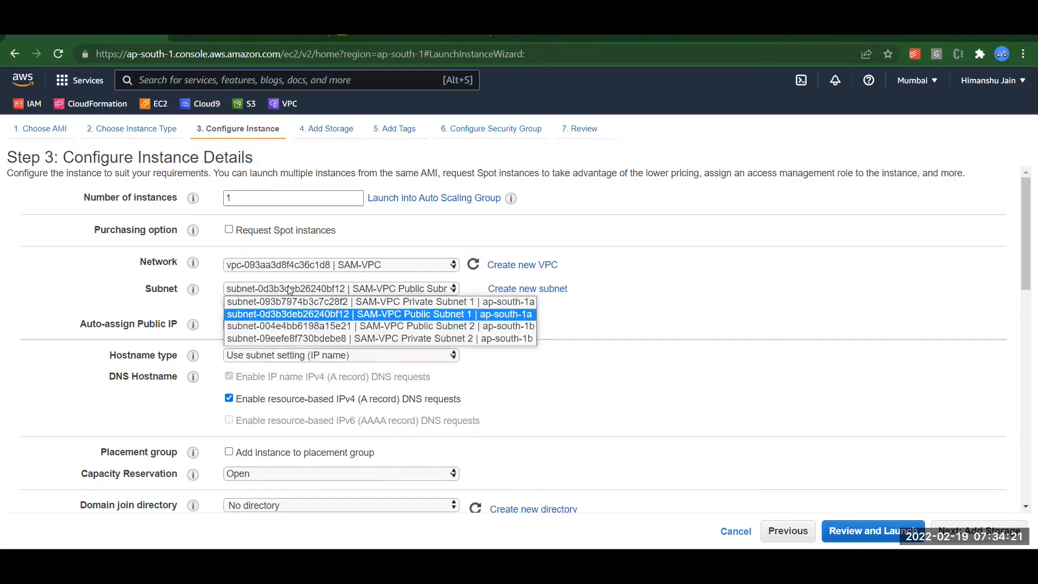
{"action": "left_click", "coordinate": [441, 303]}
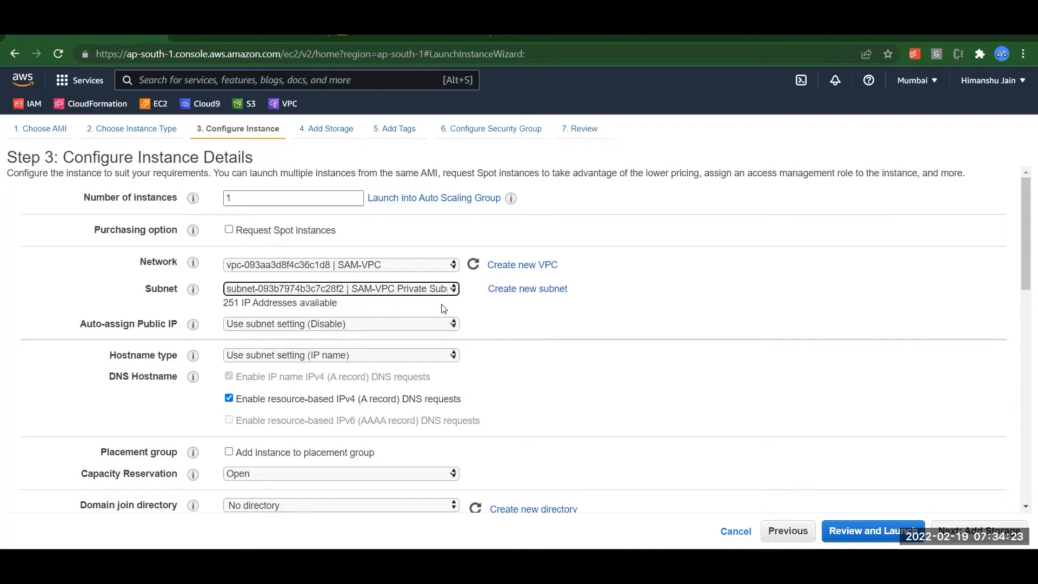
{"action": "left_click", "coordinate": [264, 326]}
{"action": "left_click", "coordinate": [261, 359]}
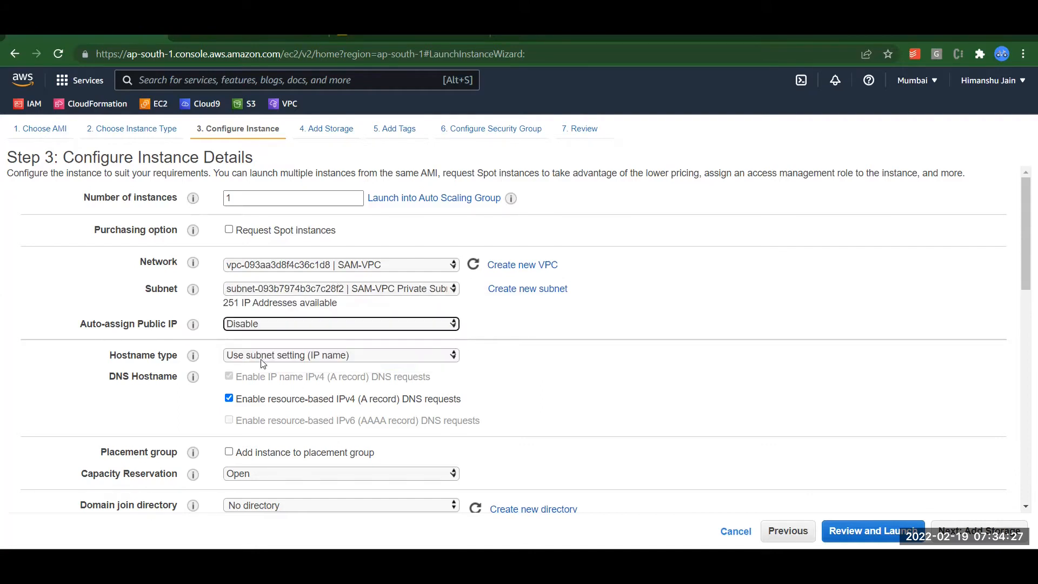
Set the subnet to Public Subnet 1 and Auto-assign Public IP to Enable.
{"action": "left_click", "coordinate": [357, 287]}
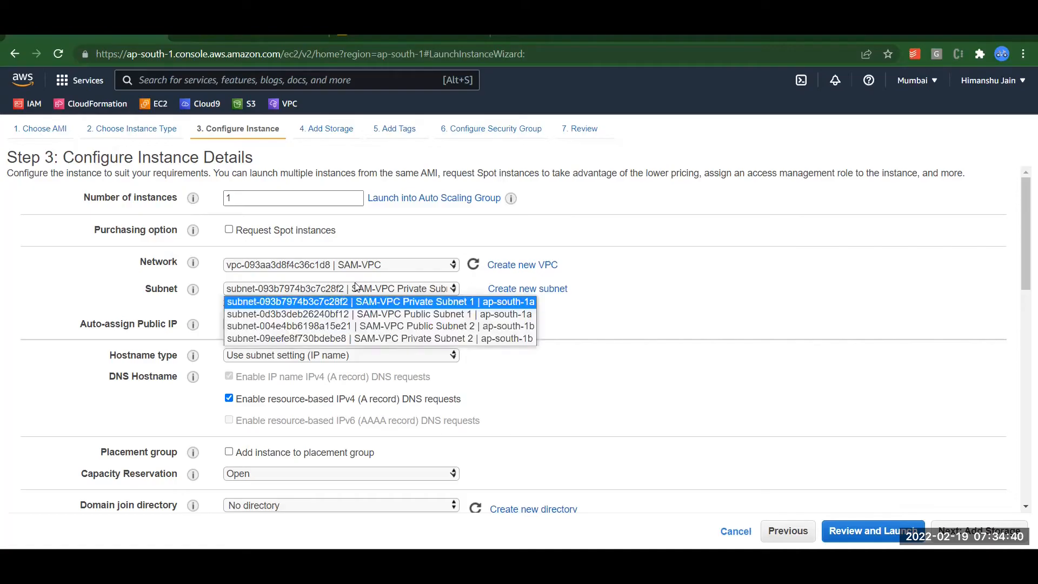
{"action": "left_click", "coordinate": [397, 320]}
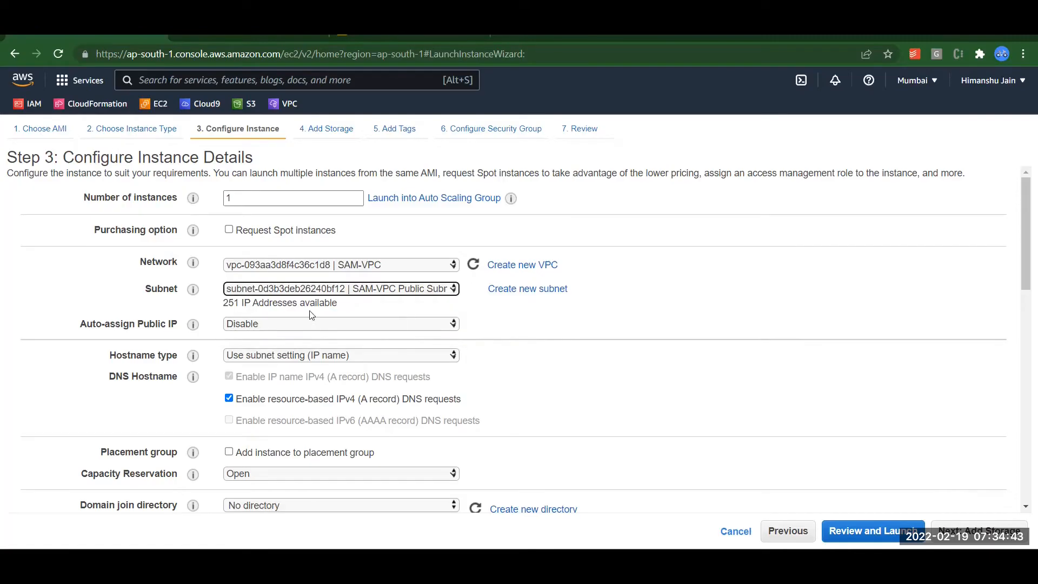
{"action": "left_click", "coordinate": [282, 324]}
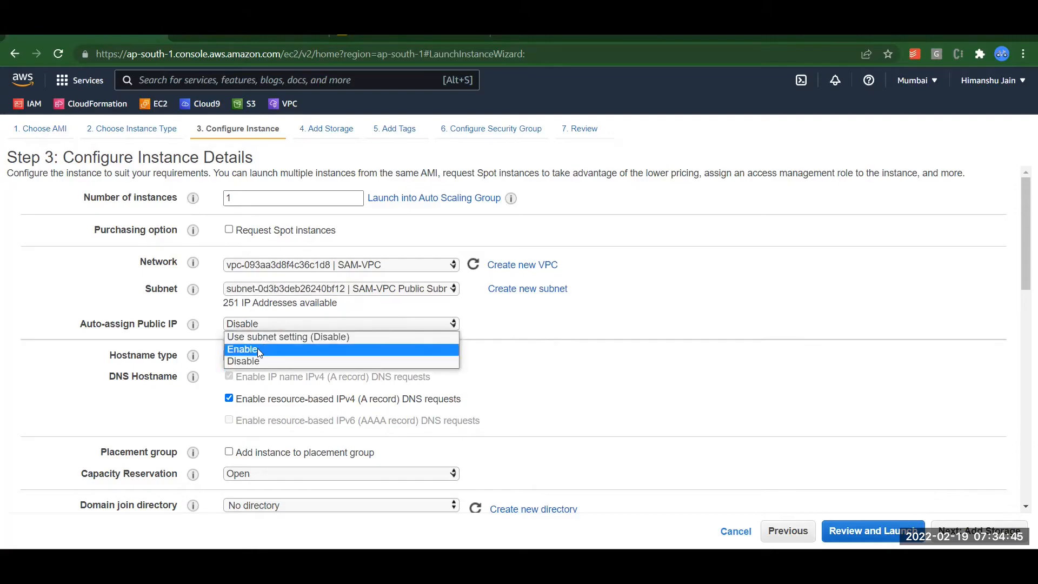
{"action": "left_click", "coordinate": [257, 348]}
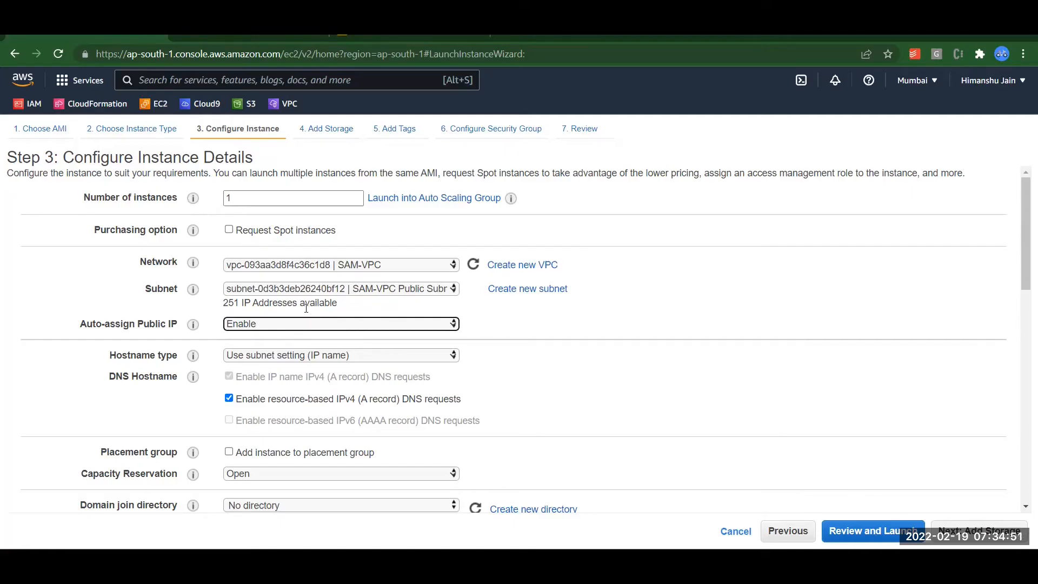
{"action": "left_click", "coordinate": [533, 331]}
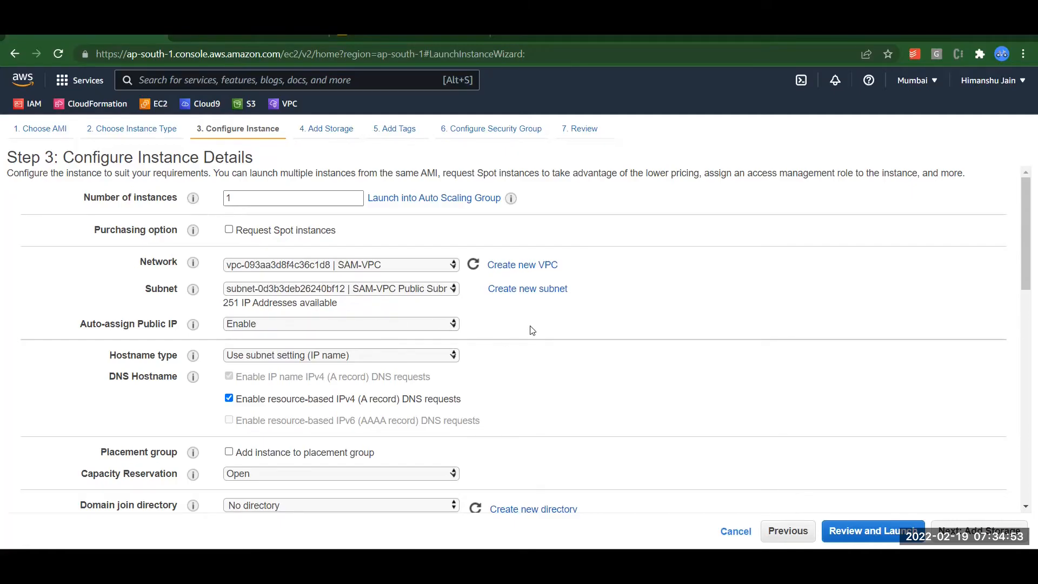
{"action": "scroll", "coordinate": [533, 330], "scroll_direction": "down", "scroll_amount": 6}
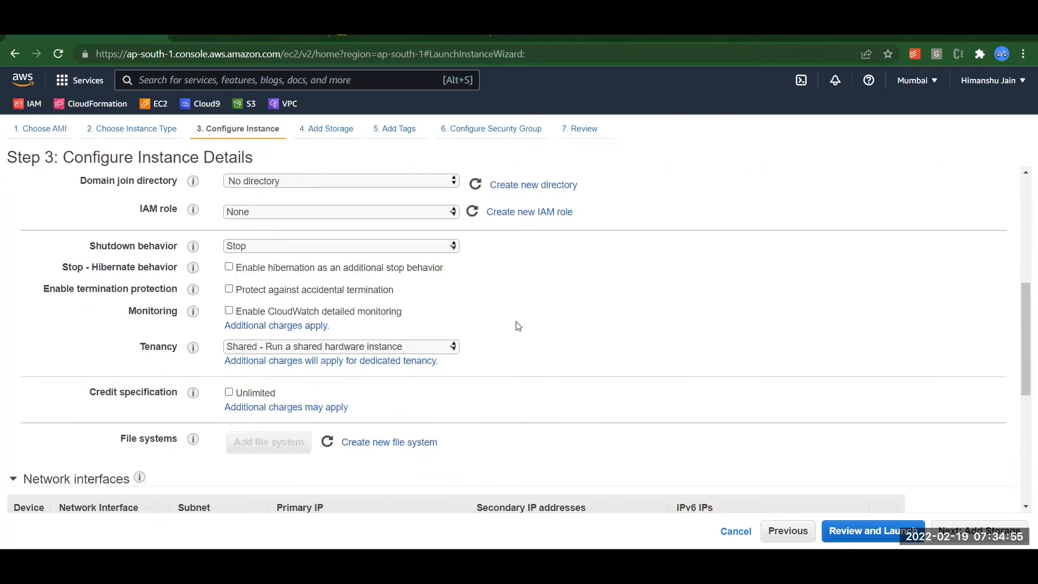
Leave Advanced Details and User data empty, and proceed to the Add Storage step.
{"action": "scroll", "coordinate": [698, 302], "scroll_direction": "down", "scroll_amount": 6}
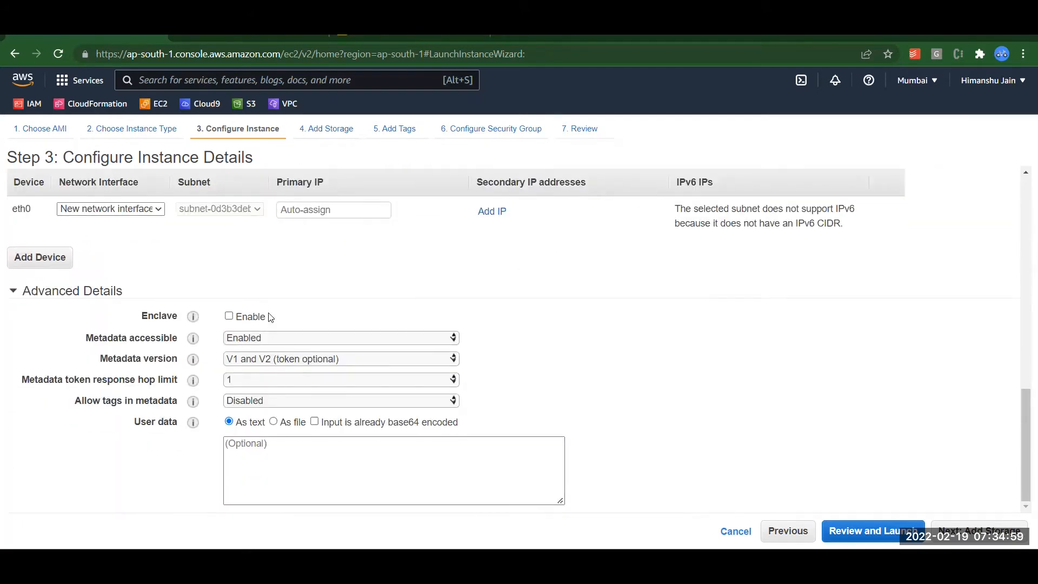
{"action": "left_click", "coordinate": [271, 459]}
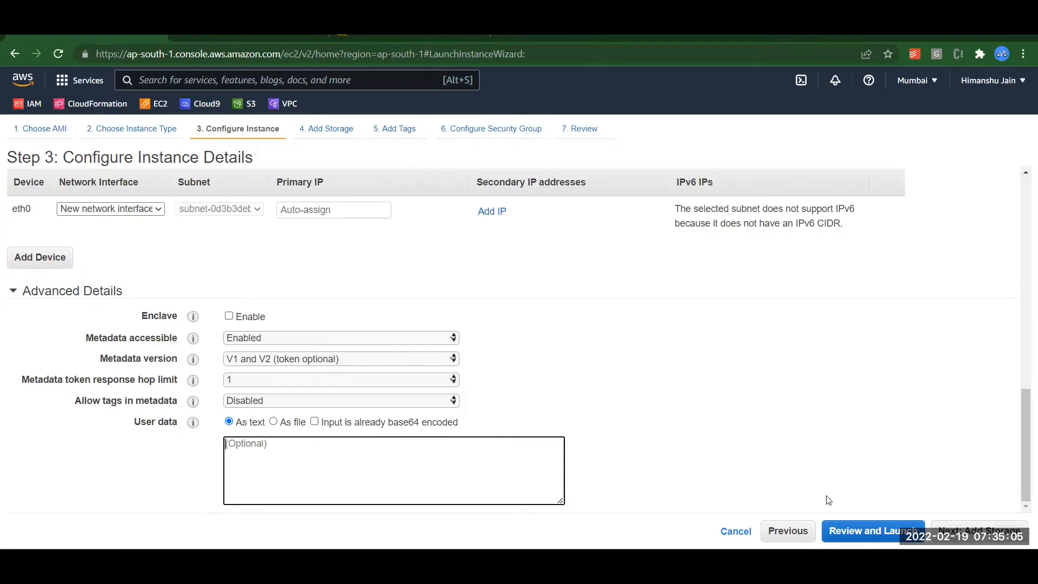
{"action": "left_click", "coordinate": [979, 531]}
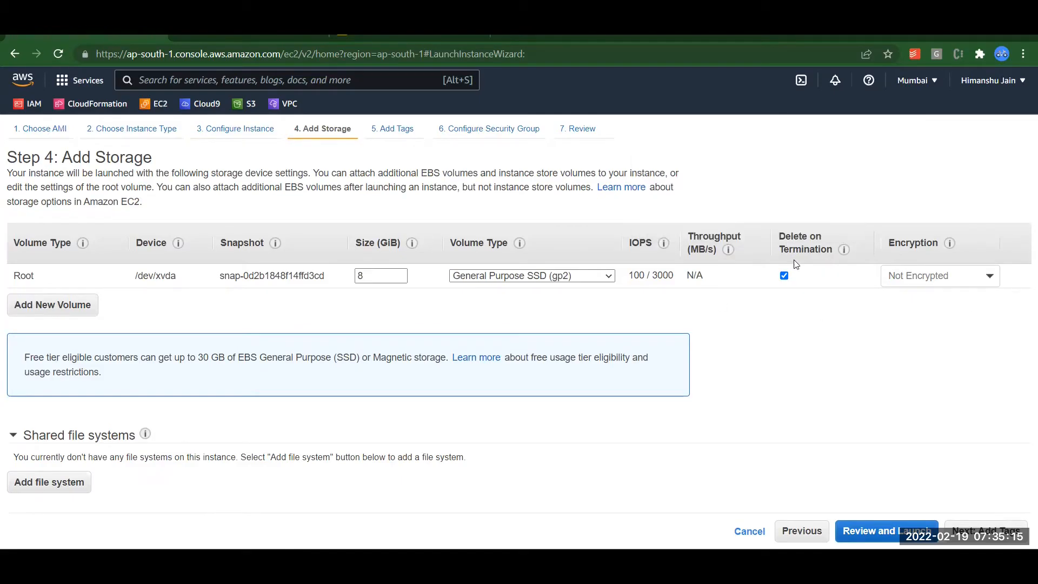
{"action": "mouse_move", "coordinate": [843, 250]}
{"action": "left_click", "coordinate": [787, 276]}
{"action": "left_click", "coordinate": [785, 277]}
{"action": "left_click", "coordinate": [967, 271]}
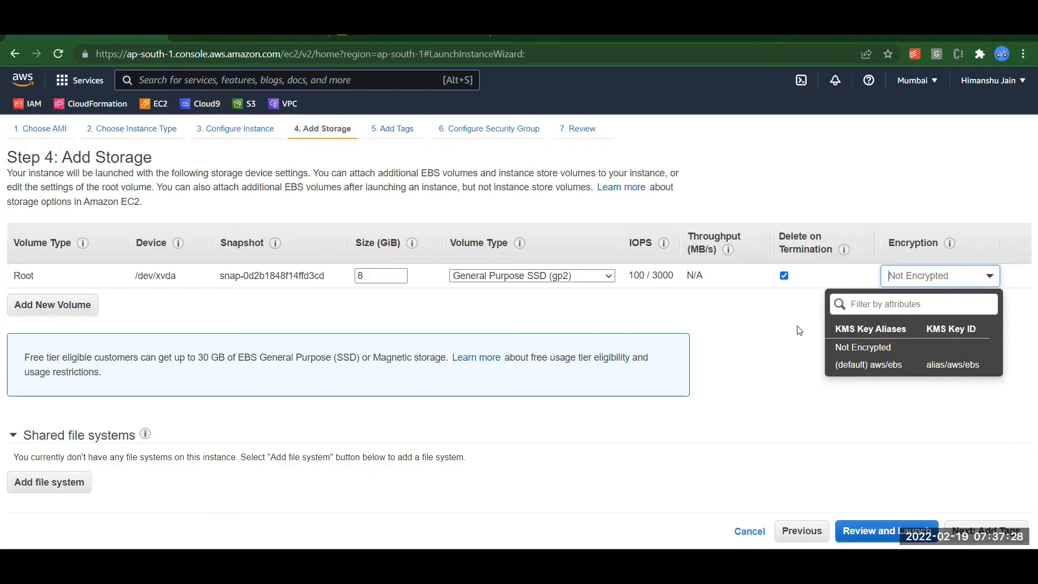
{"action": "left_click", "coordinate": [753, 352]}
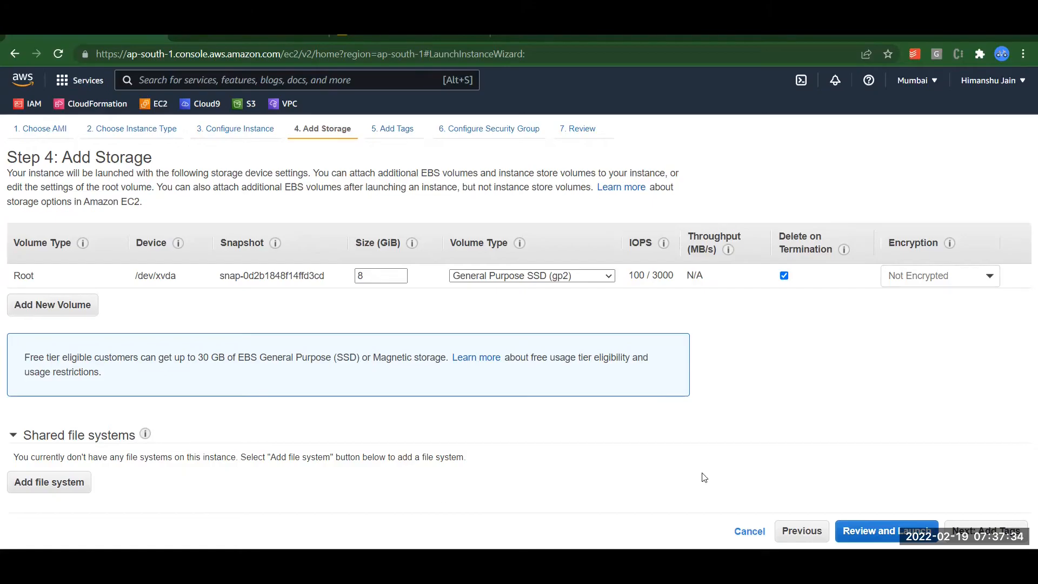
{"action": "left_click", "coordinate": [980, 531]}
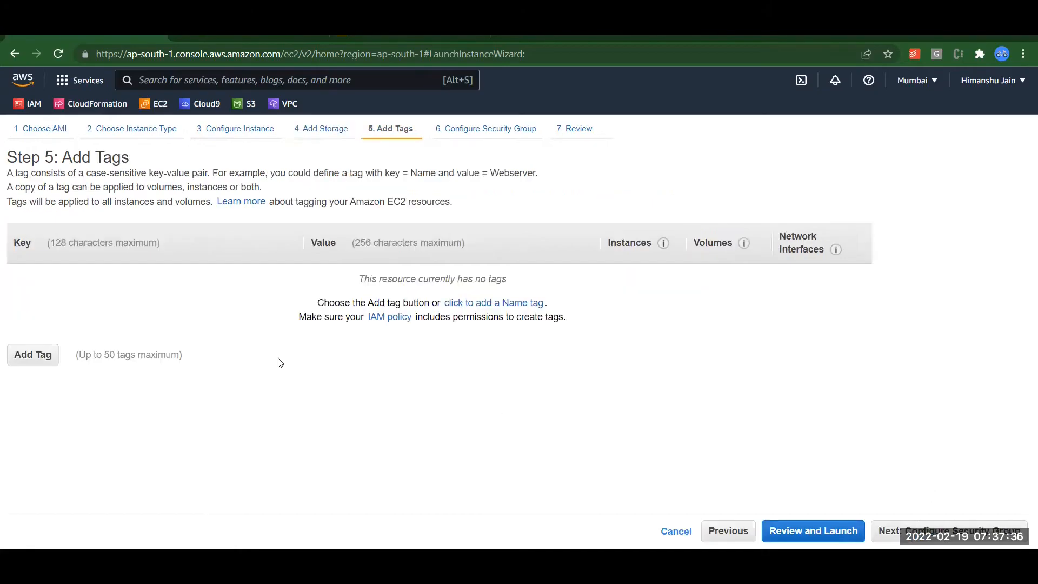
Add a tag with Key 'Name' and Value 'SAM EC2', then proceed to Configure Security Group.
{"action": "left_click", "coordinate": [28, 357]}
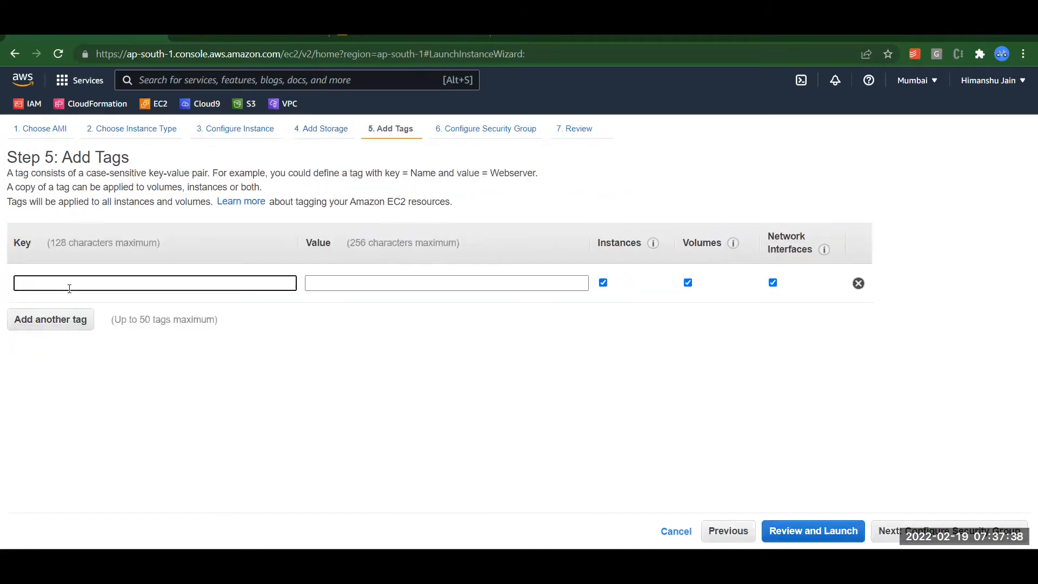
{"action": "type", "text": "Name"}
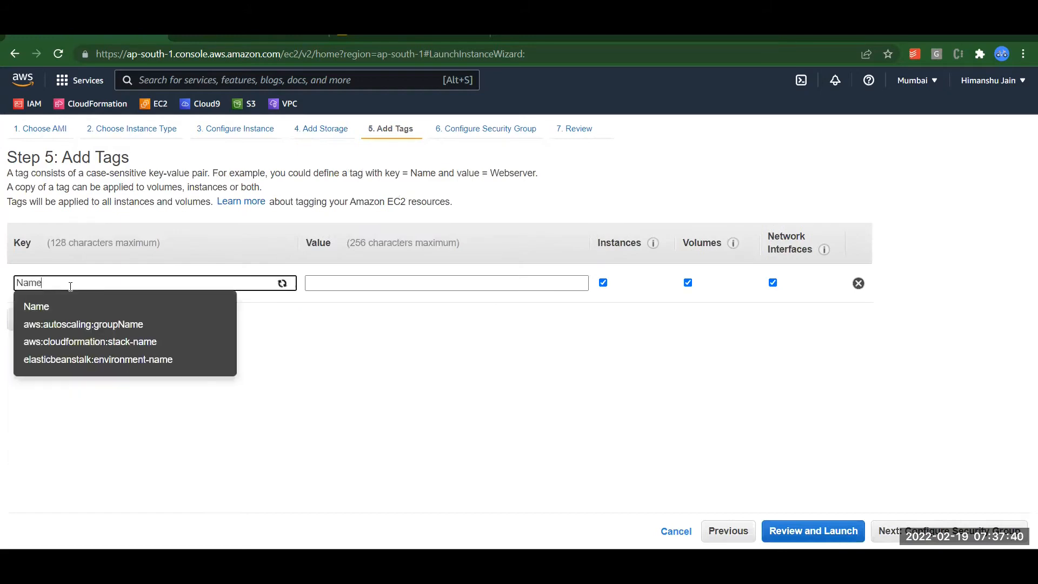
{"action": "left_click", "coordinate": [349, 278]}
{"action": "type", "text": "My"}
{"action": "key", "text": "BackSpace"}
{"action": "key", "text": "BackSpace"}
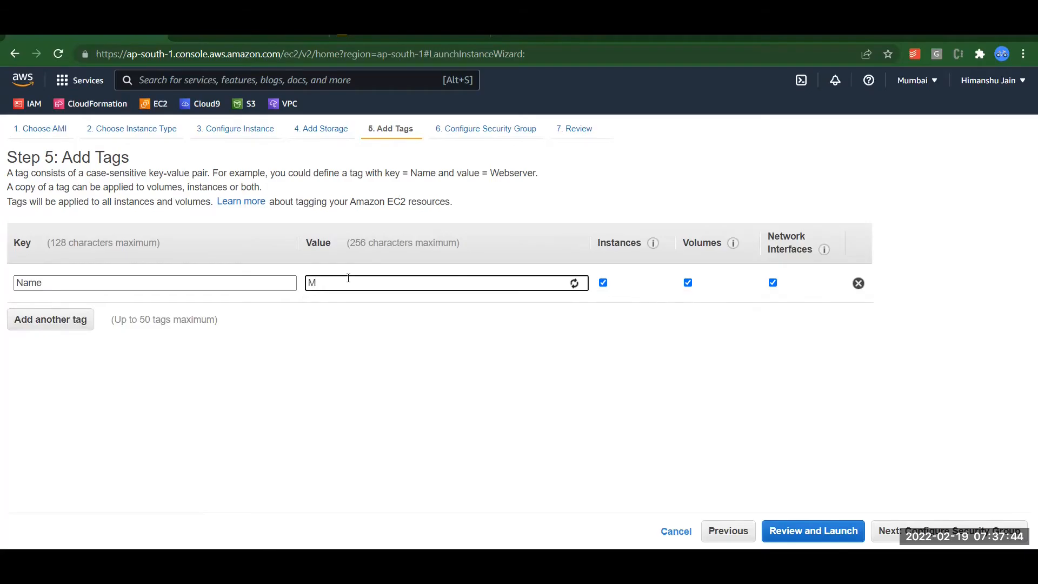
{"action": "type", "text": "SAM Ec"}
{"action": "key", "text": "BackSpace"}
{"action": "type", "text": "C2 We"}
{"action": "key", "text": "BackSpace"}
{"action": "key", "text": "BackSpace"}
{"action": "key", "text": "BackSpace"}
{"action": "left_click", "coordinate": [392, 372]}
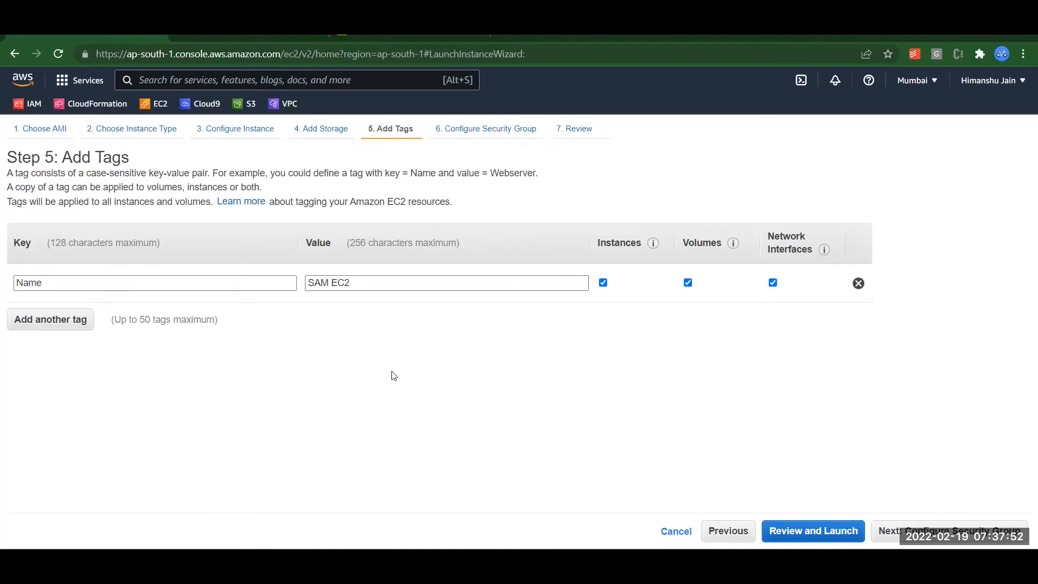
{"action": "left_click", "coordinate": [913, 529]}
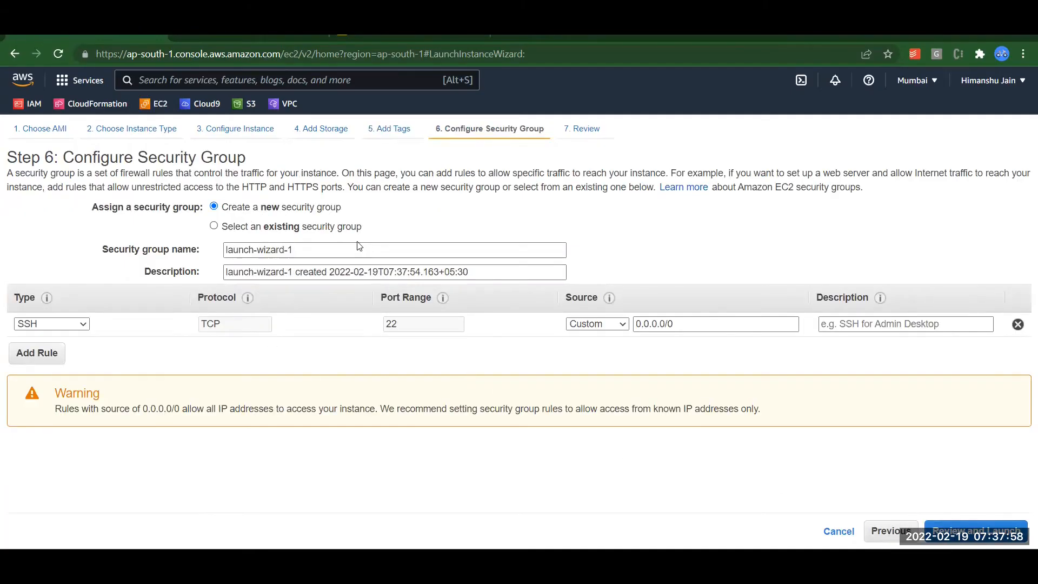
Reuse the existing SAM-VPC Security Group and proceed to Review Instance Launch.
{"action": "left_click", "coordinate": [216, 227]}
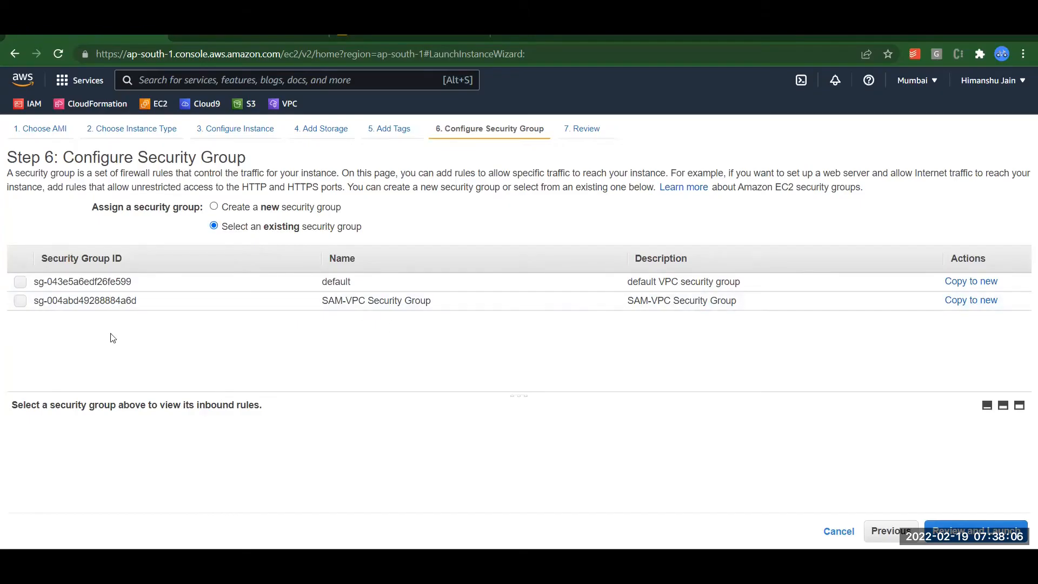
{"action": "left_click", "coordinate": [20, 301]}
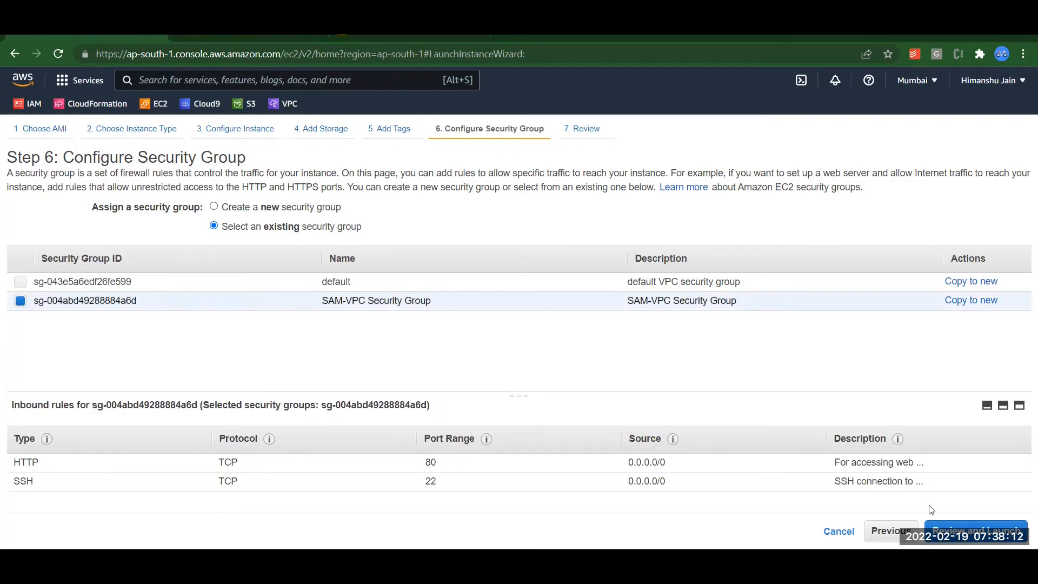
{"action": "left_click", "coordinate": [938, 525]}
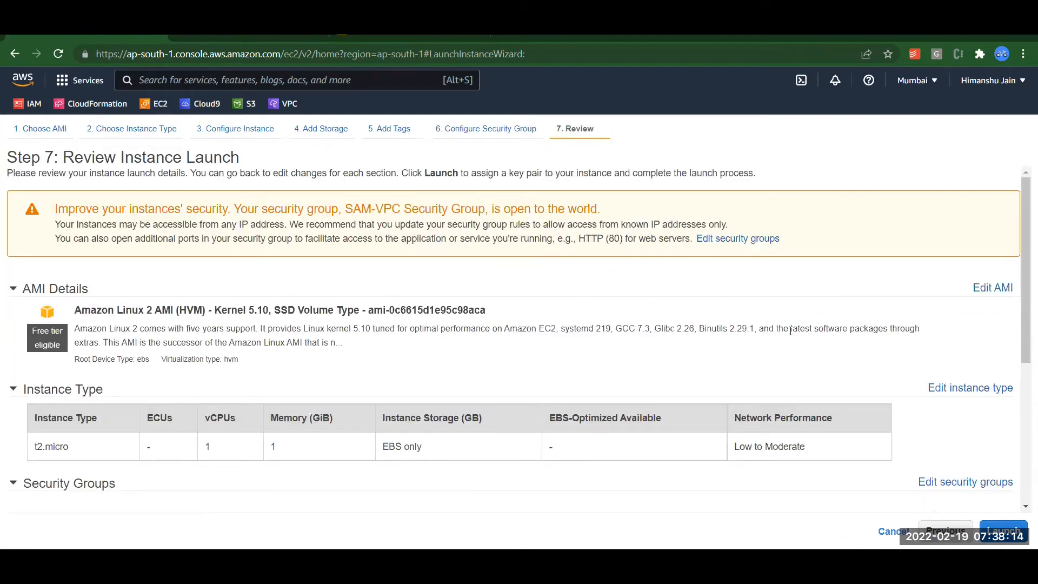
Launch the instance with the existing myvmpair key pair, acknowledging private key access.
{"action": "left_click_drag", "start_coordinate": [1023, 276], "coordinate": [989, 494]}
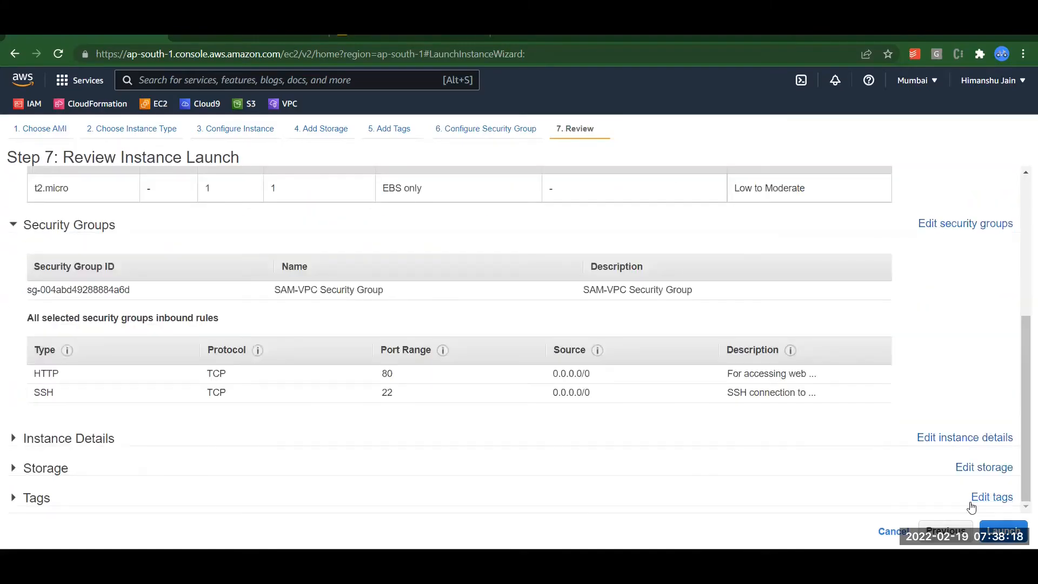
{"action": "left_click", "coordinate": [1000, 528]}
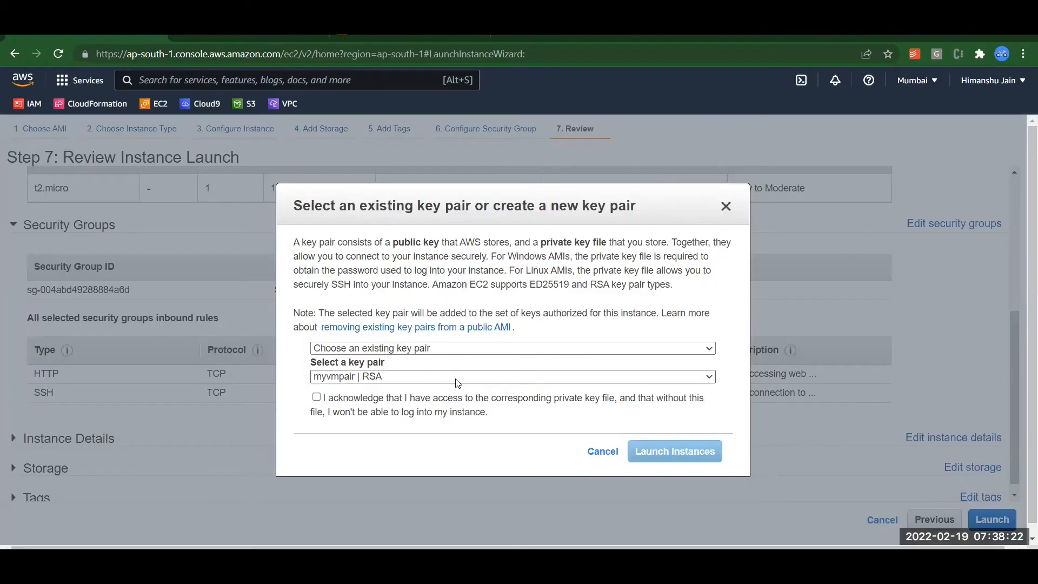
{"action": "left_click", "coordinate": [371, 352]}
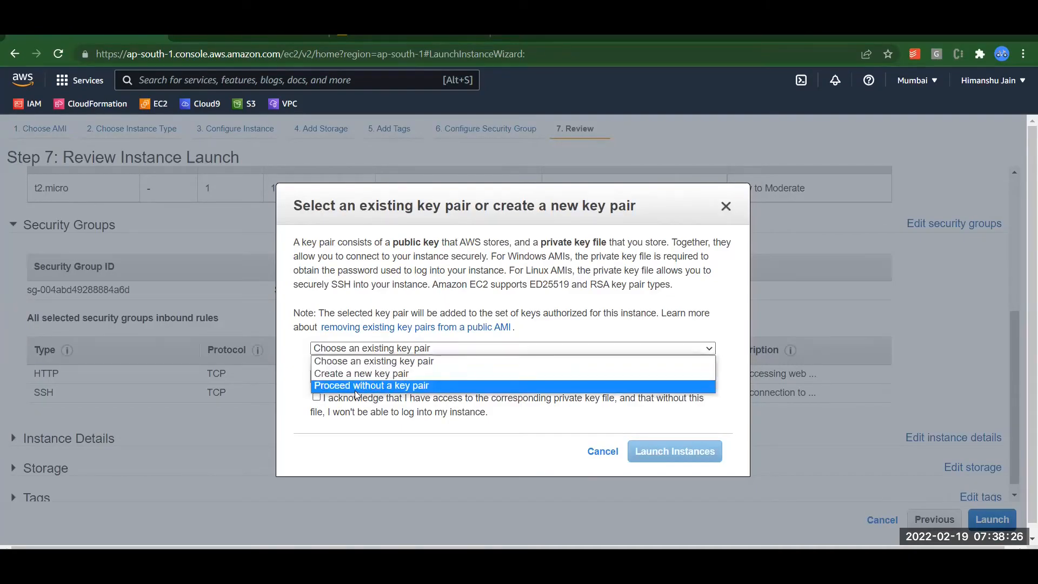
{"action": "left_click", "coordinate": [332, 410]}
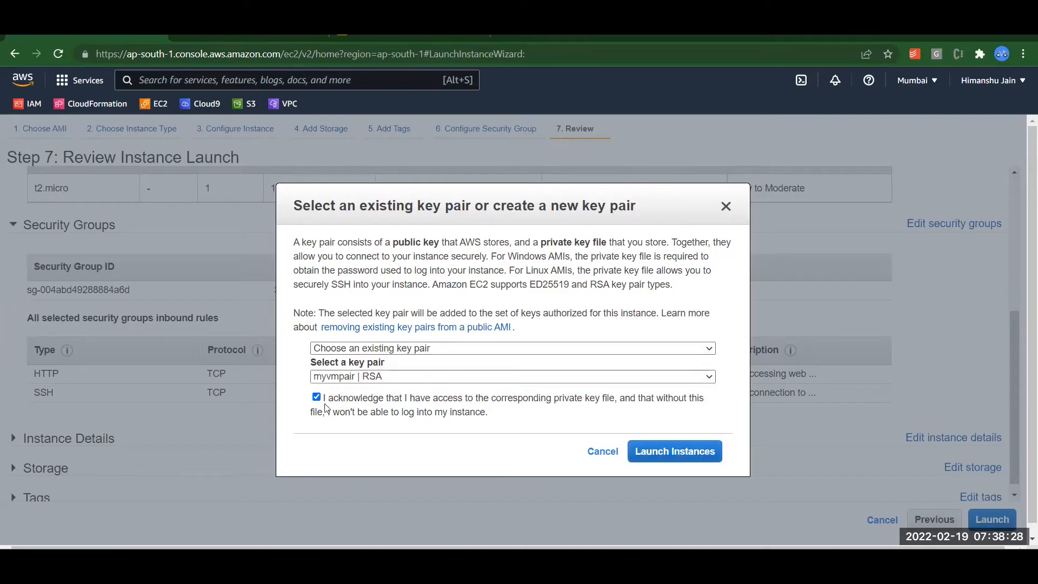
{"action": "left_click", "coordinate": [652, 453]}
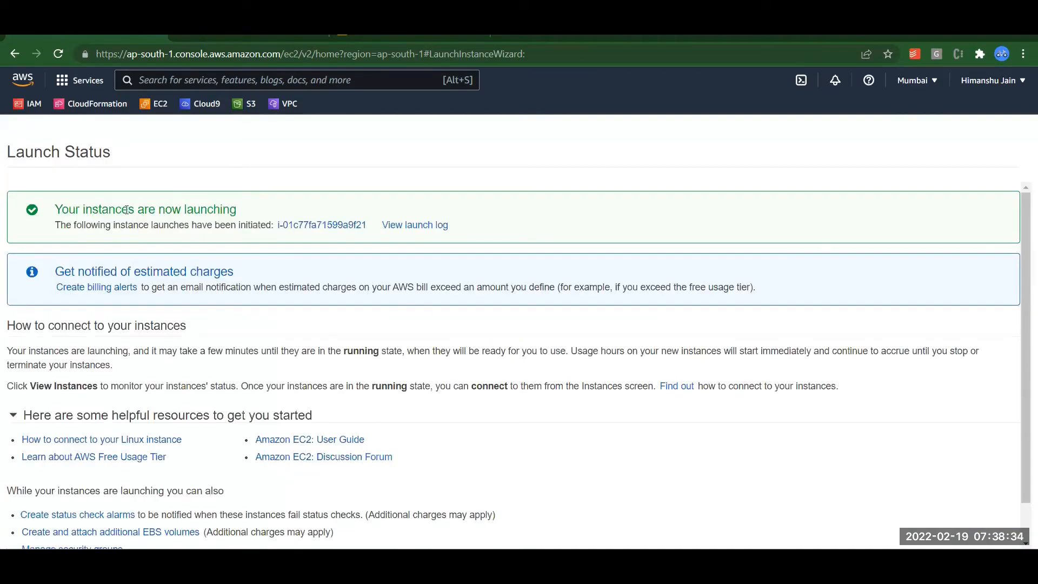
Open the new SAM EC2 instance's summary after reloading its status.
{"action": "left_click", "coordinate": [297, 225]}
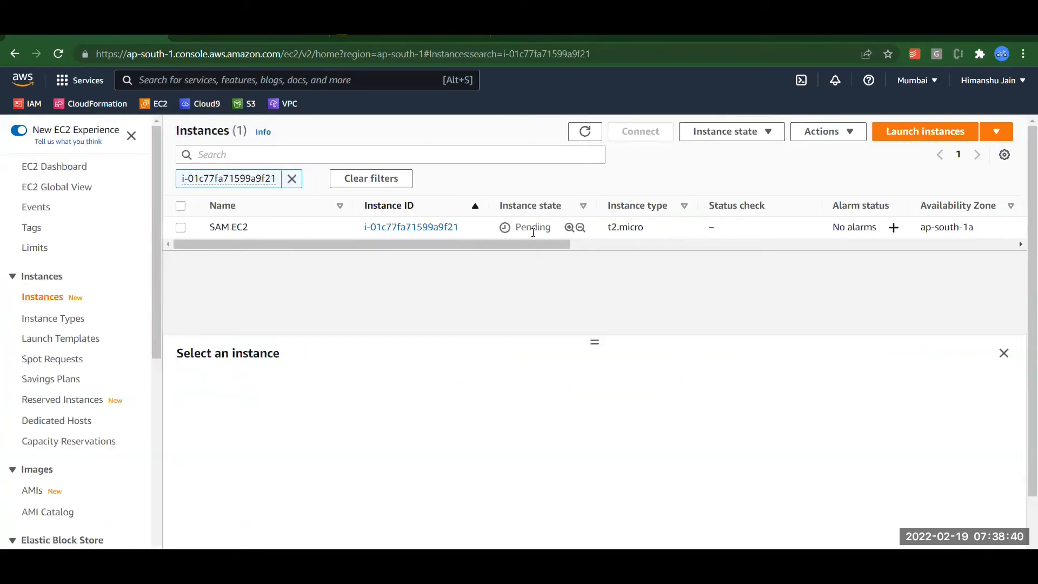
{"action": "left_click", "coordinate": [583, 135]}
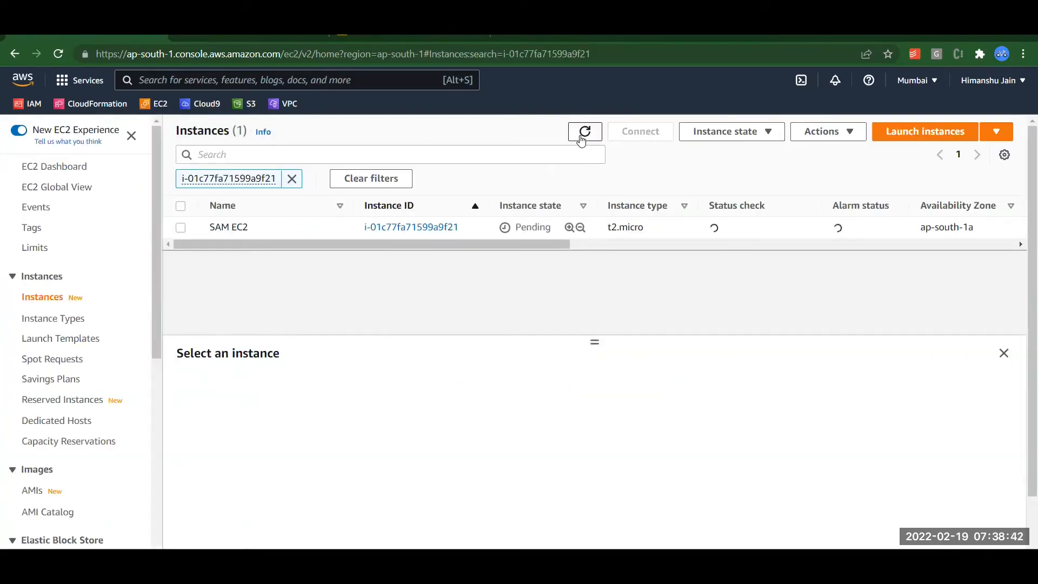
{"action": "left_click", "coordinate": [447, 228]}
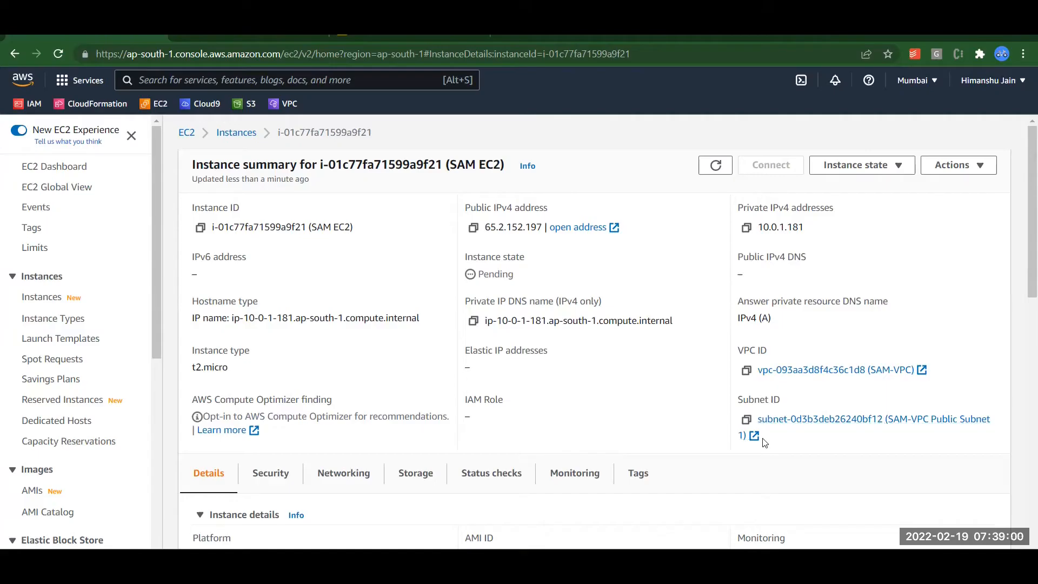
Review SAM EC2's security rules, then select it in the Instances list showing Running.
{"action": "left_click", "coordinate": [271, 469]}
{"action": "scroll", "coordinate": [332, 420], "scroll_direction": "down", "scroll_amount": 7}
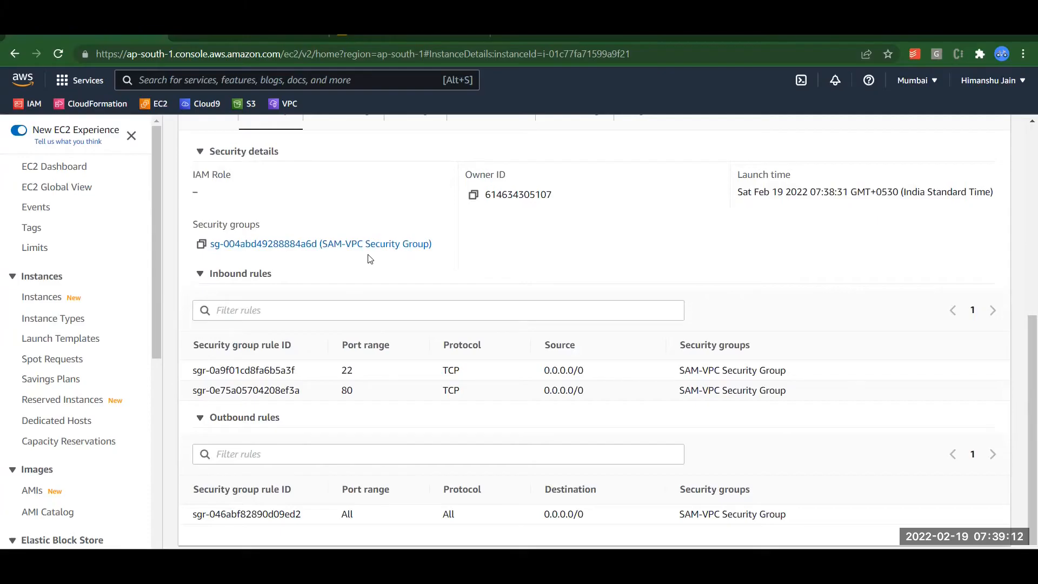
{"action": "scroll", "coordinate": [370, 259], "scroll_direction": "up", "scroll_amount": 7}
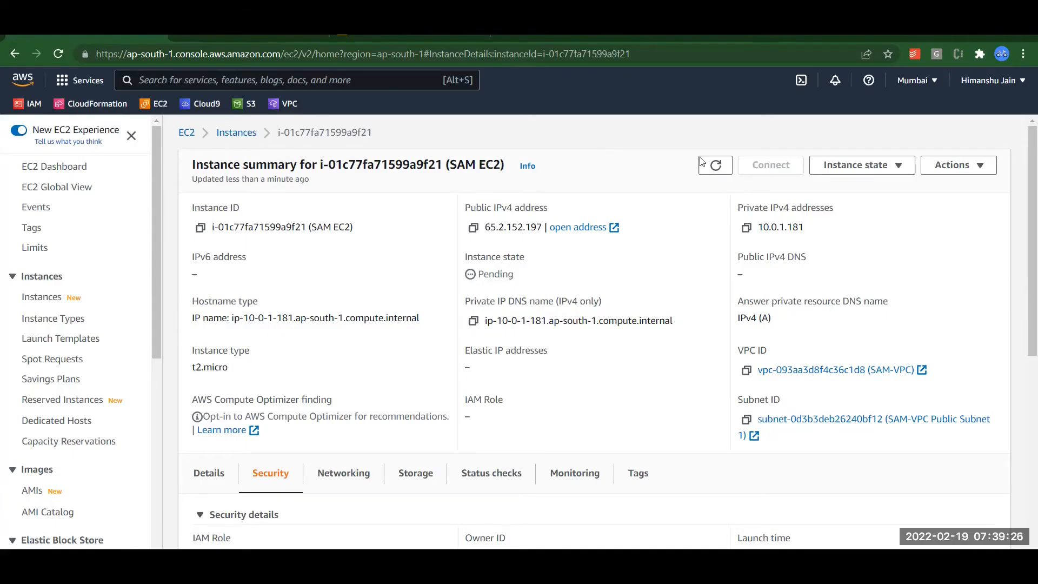
{"action": "left_click", "coordinate": [716, 168]}
{"action": "left_click", "coordinate": [243, 130]}
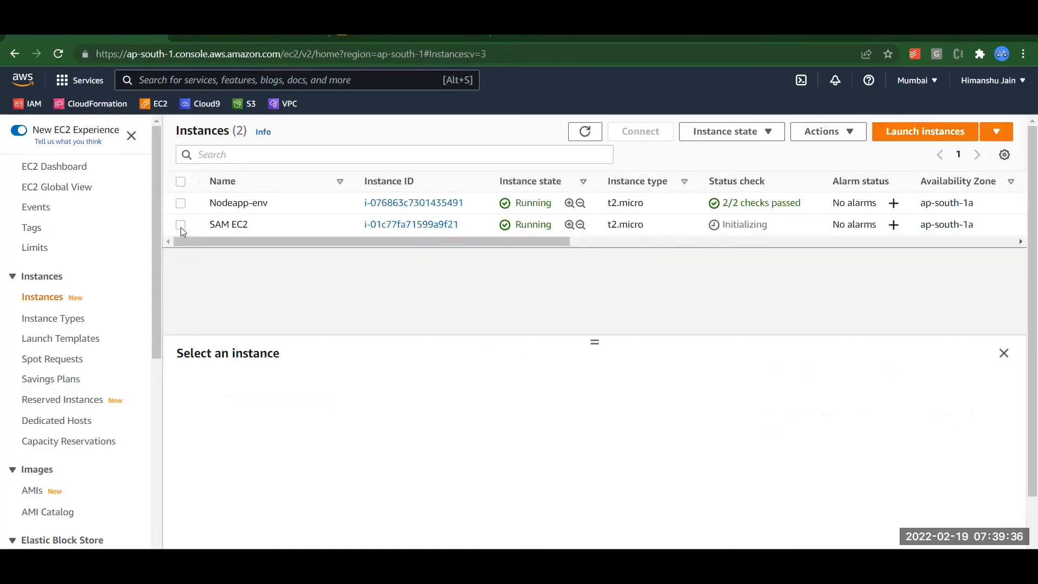
{"action": "left_click", "coordinate": [180, 227]}
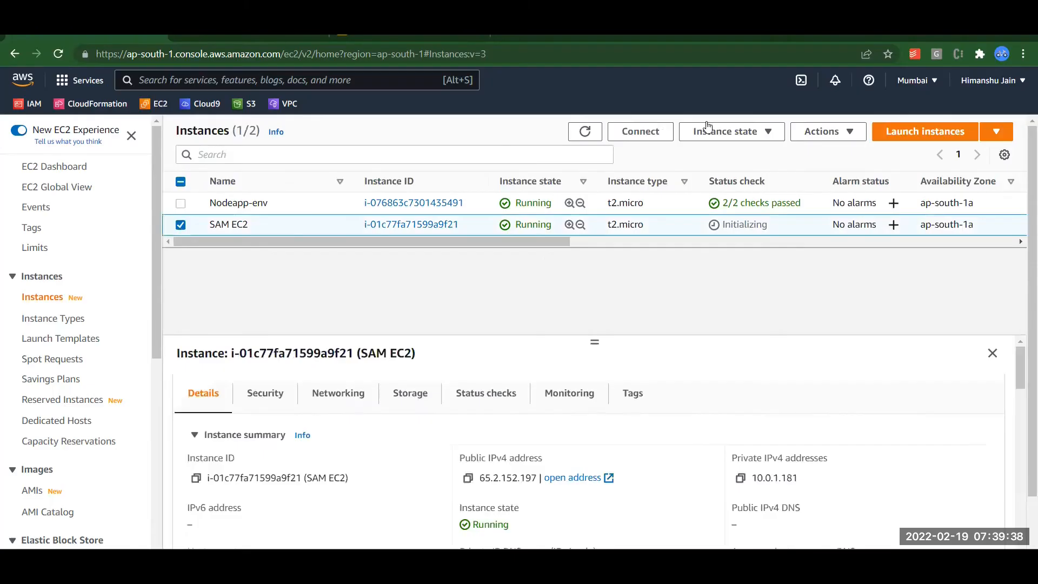
Connect to SAM EC2 through EC2 Instance Connect as ec2-user.
{"action": "left_click", "coordinate": [658, 135]}
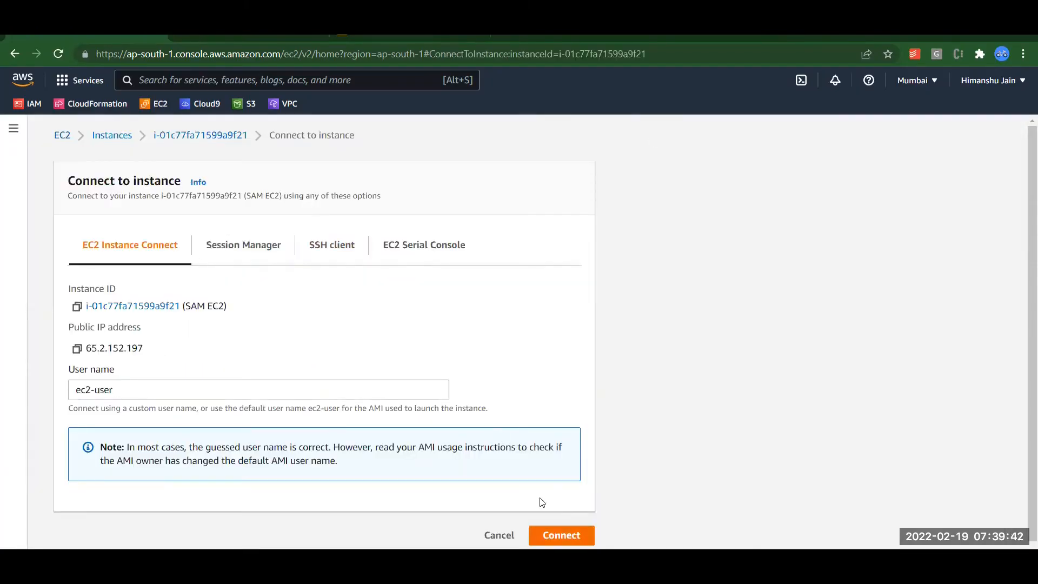
{"action": "left_click", "coordinate": [557, 535]}
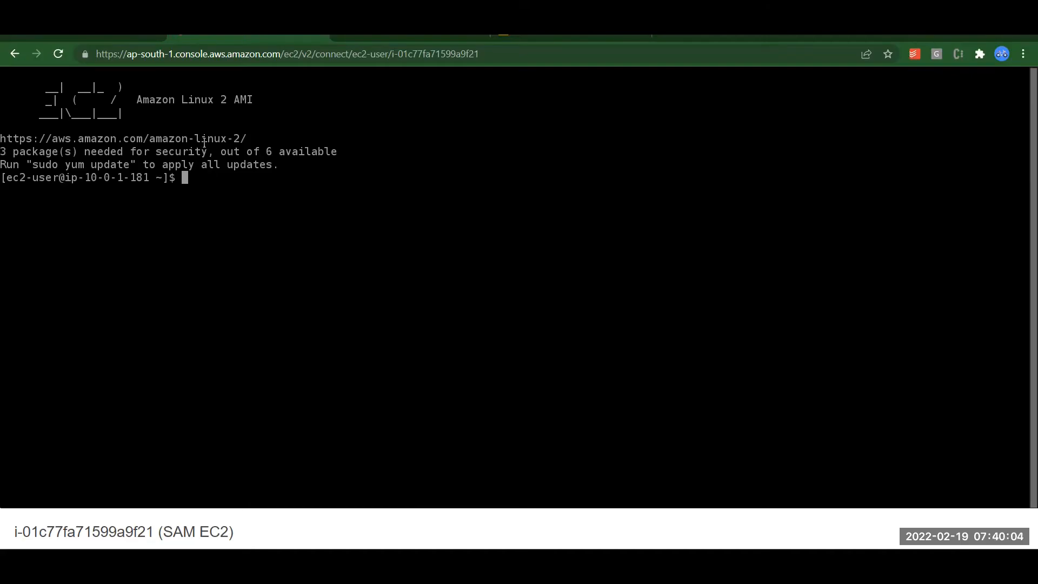
Return to SAM EC2's Instance Connect page showing user ec2-user and IP 65.2.152.197.
{"action": "left_click", "coordinate": [136, 42]}
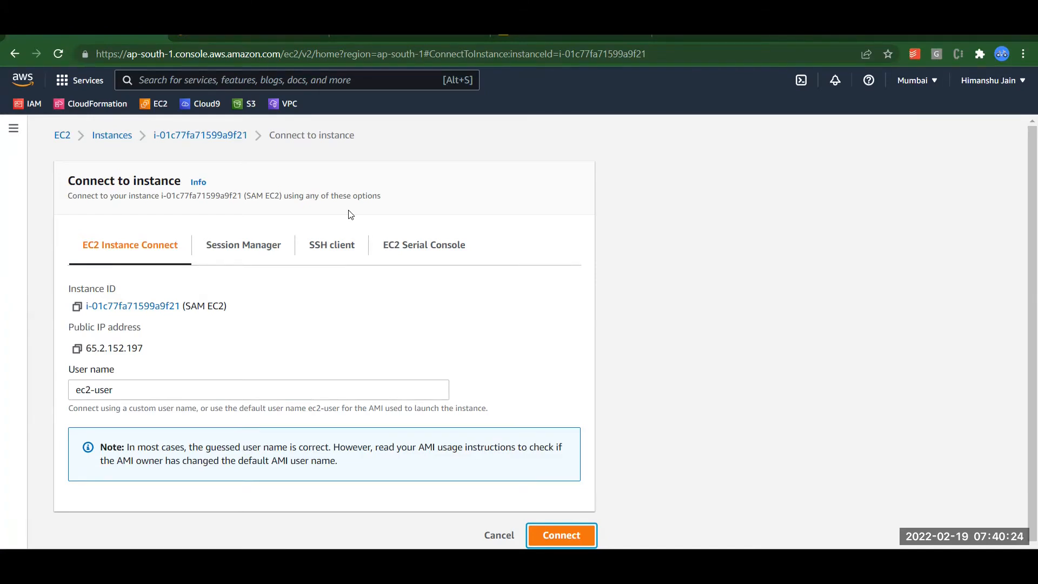
Go back to the Instances list, where SAM EC2 is Running with 2/2 checks passed.
{"action": "left_click", "coordinate": [111, 141]}
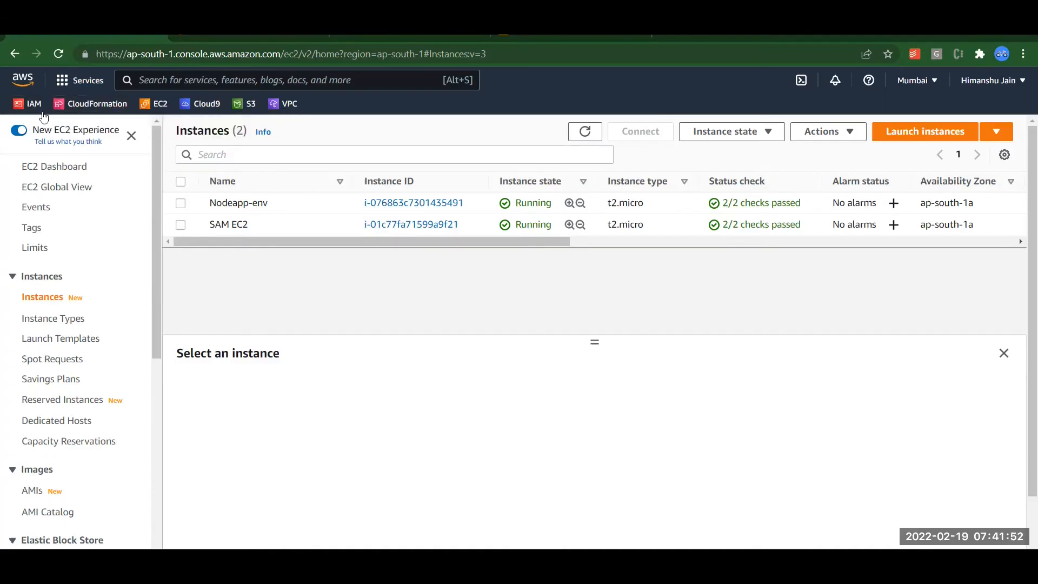
Bring up the Google Drive project files folder listing the cf-*.yml templates and zip archives.
{"action": "mouse_move", "coordinate": [256, 228]}
Show slide 6 on CloudFormation EC2 in a custom VPC, then bring up cf-create-vpc-ec2.yml in Notepad++.
{"action": "left_click", "coordinate": [396, 38]}
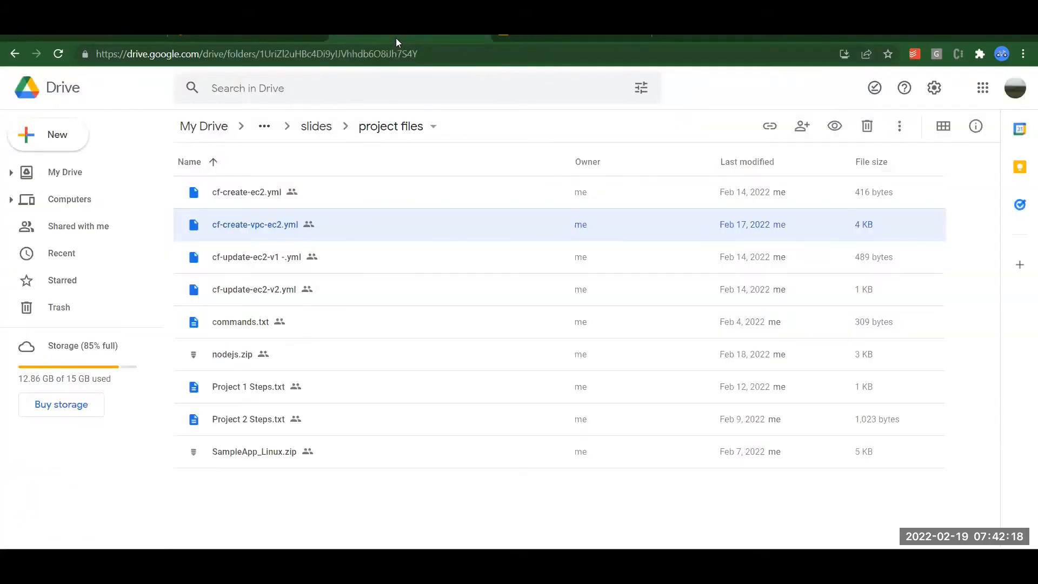
{"action": "left_click", "coordinate": [273, 39]}
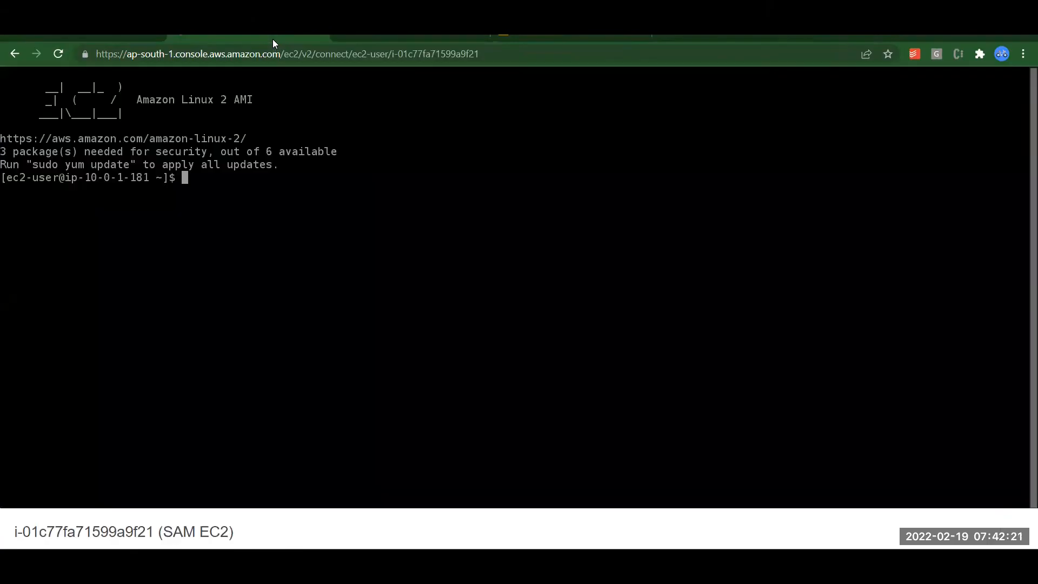
{"action": "left_click", "coordinate": [541, 37]}
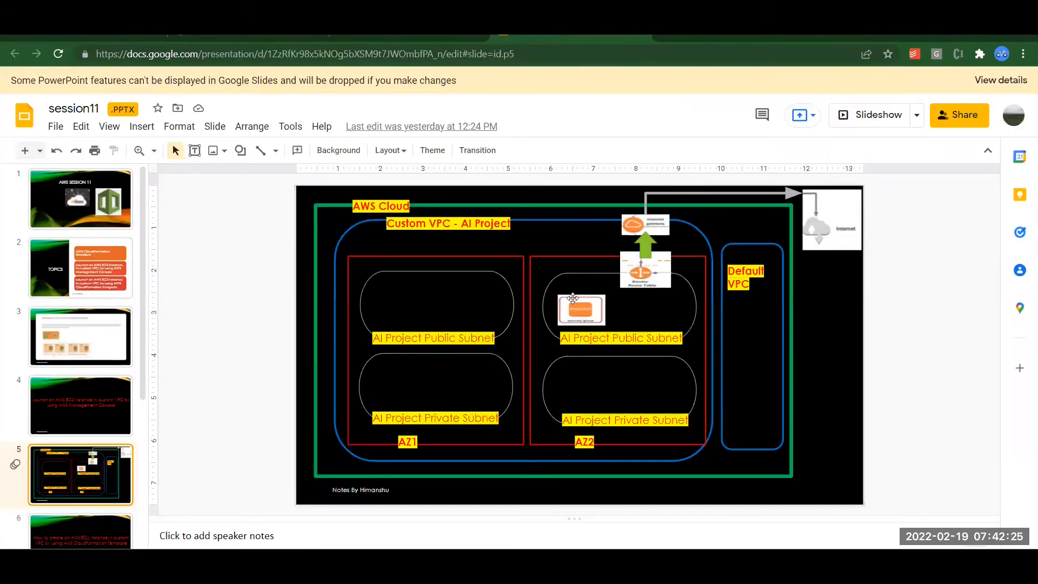
{"action": "left_click", "coordinate": [65, 525]}
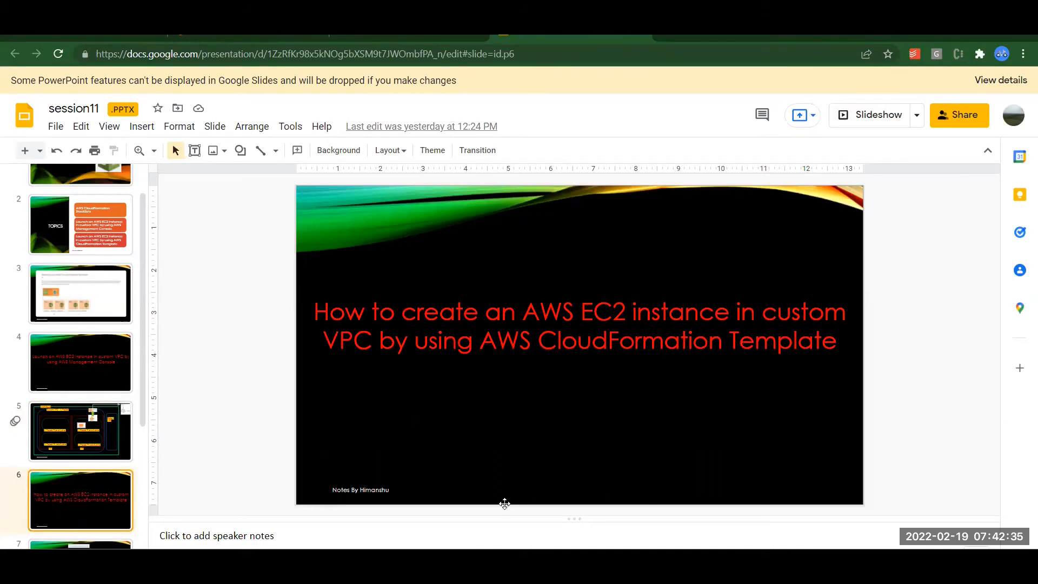
{"action": "left_click", "coordinate": [284, 559]}
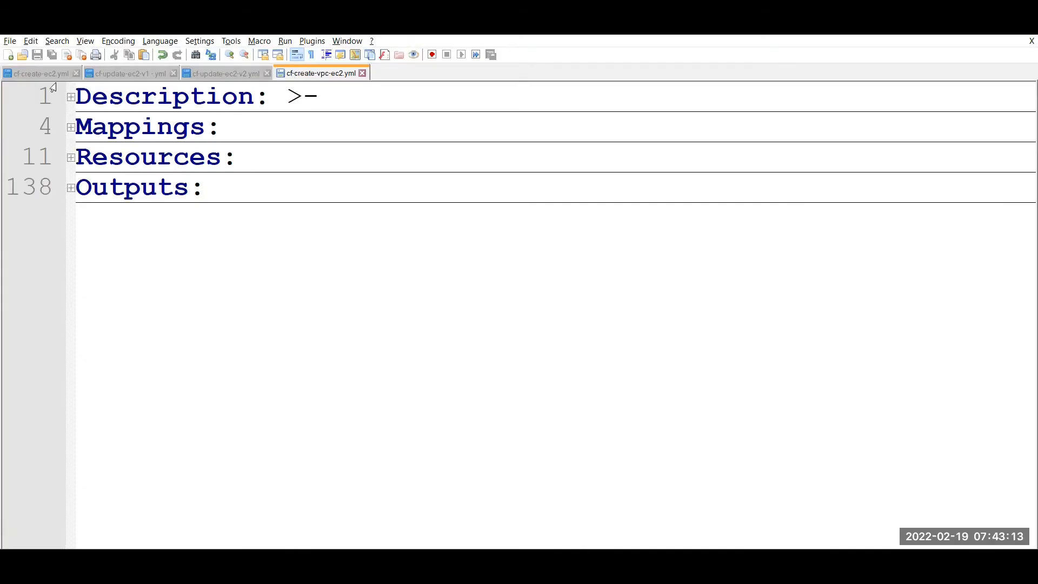
Expand the template Description and highlight the regions ap-south-1, ap-southeast-1 and the word private.
{"action": "left_click", "coordinate": [70, 98]}
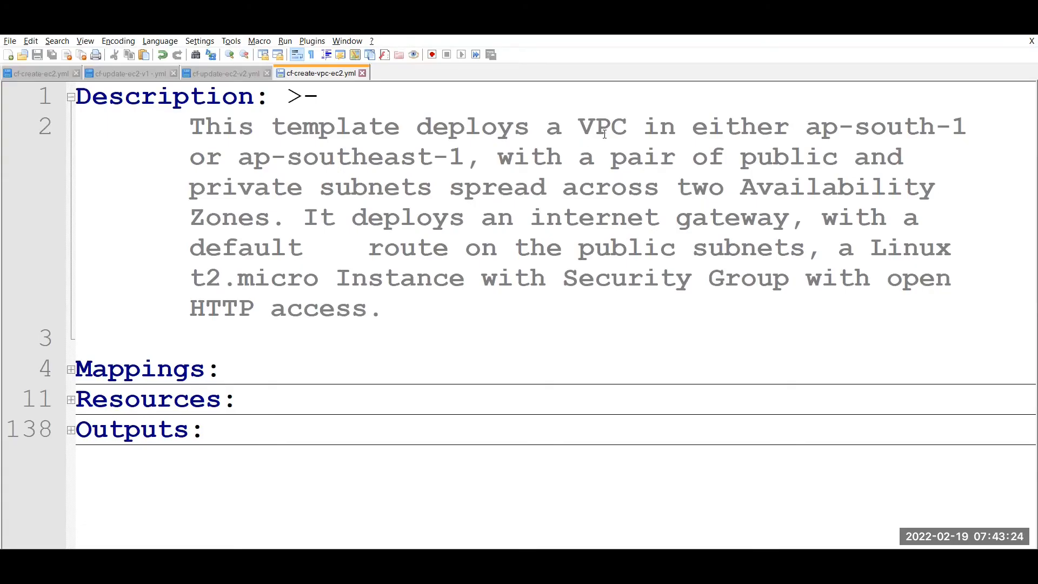
{"action": "double_click", "coordinate": [872, 127]}
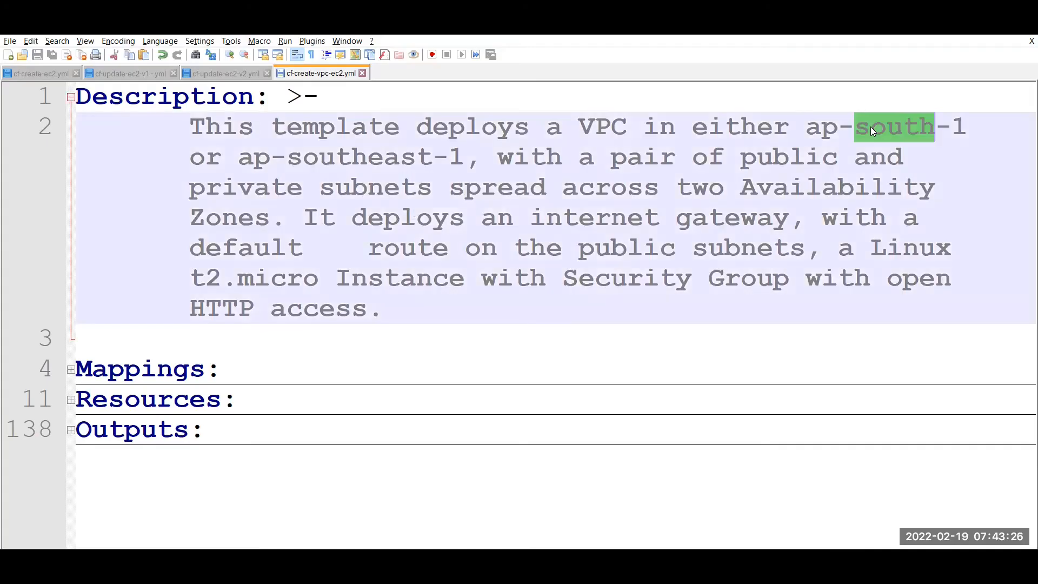
{"action": "double_click", "coordinate": [383, 162]}
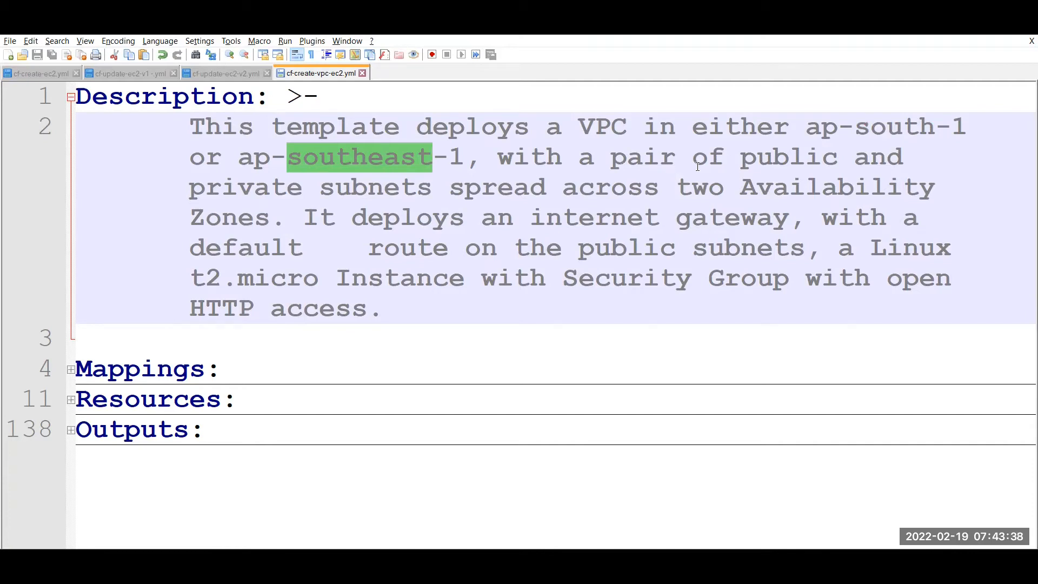
{"action": "double_click", "coordinate": [272, 198]}
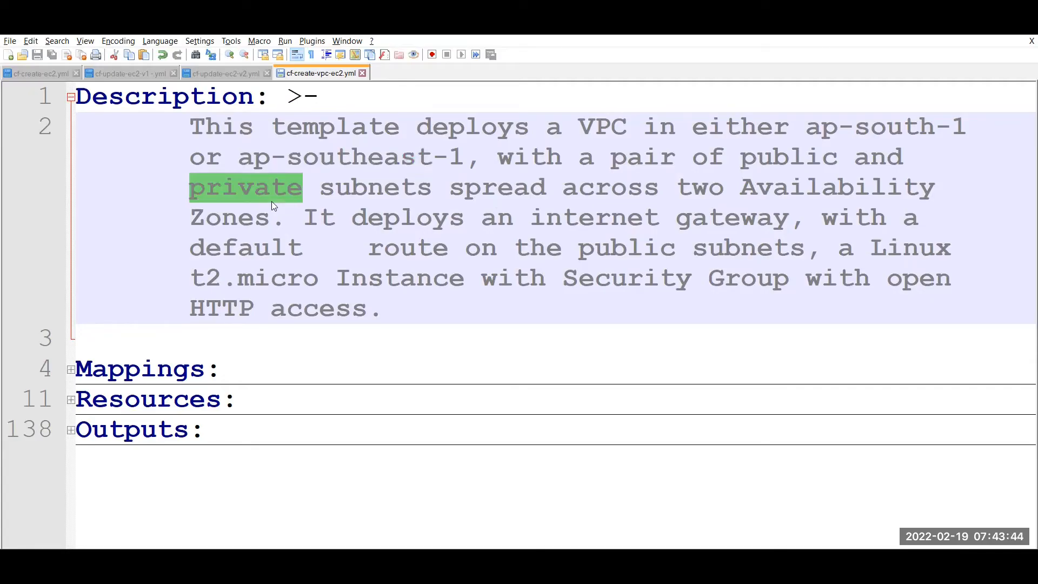
{"action": "left_click", "coordinate": [271, 201]}
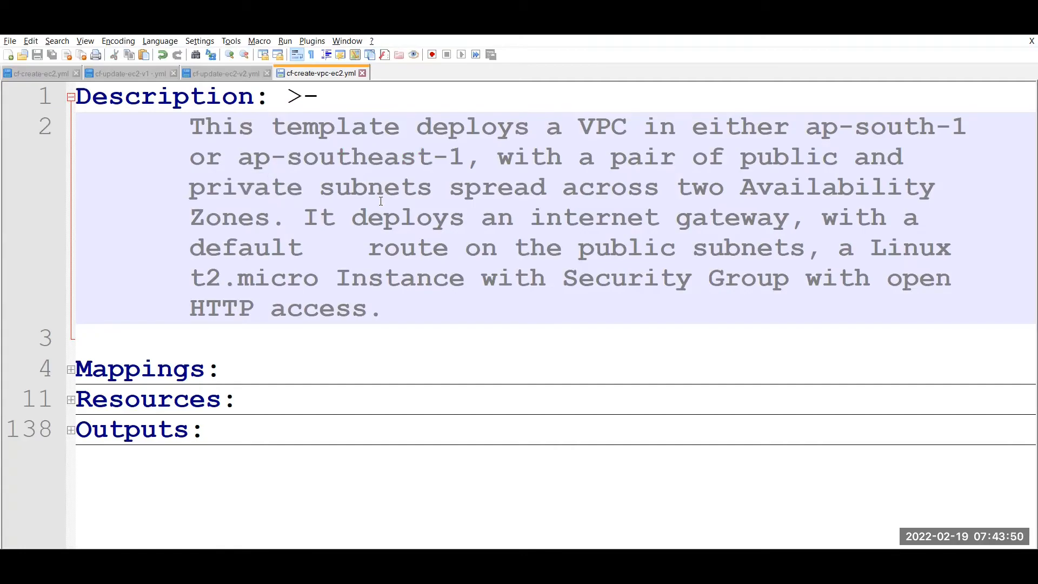
Highlight gateway, route, micro and Security Group in the Description, then collapse it.
{"action": "double_click", "coordinate": [731, 219]}
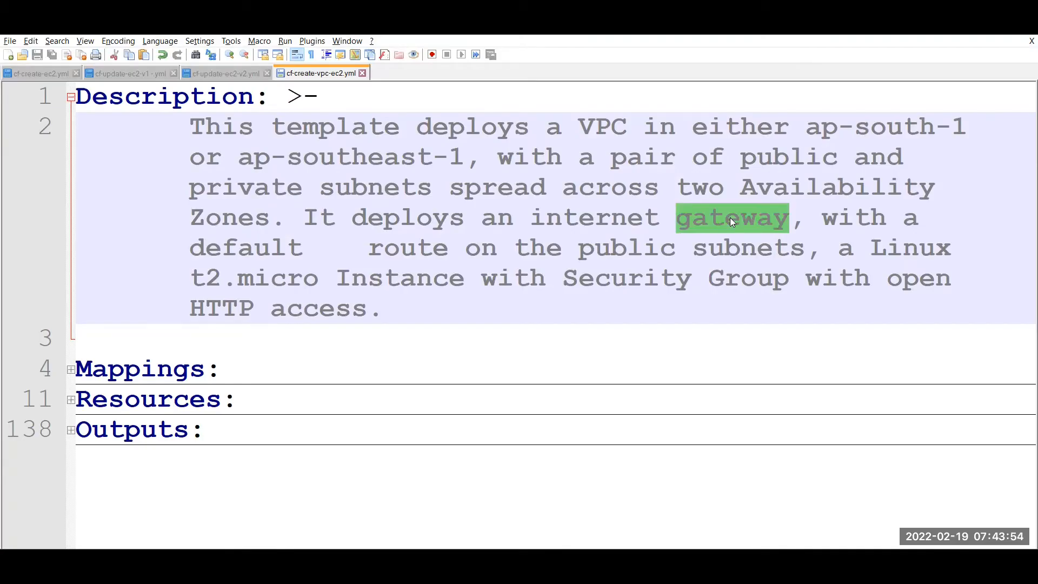
{"action": "double_click", "coordinate": [424, 248]}
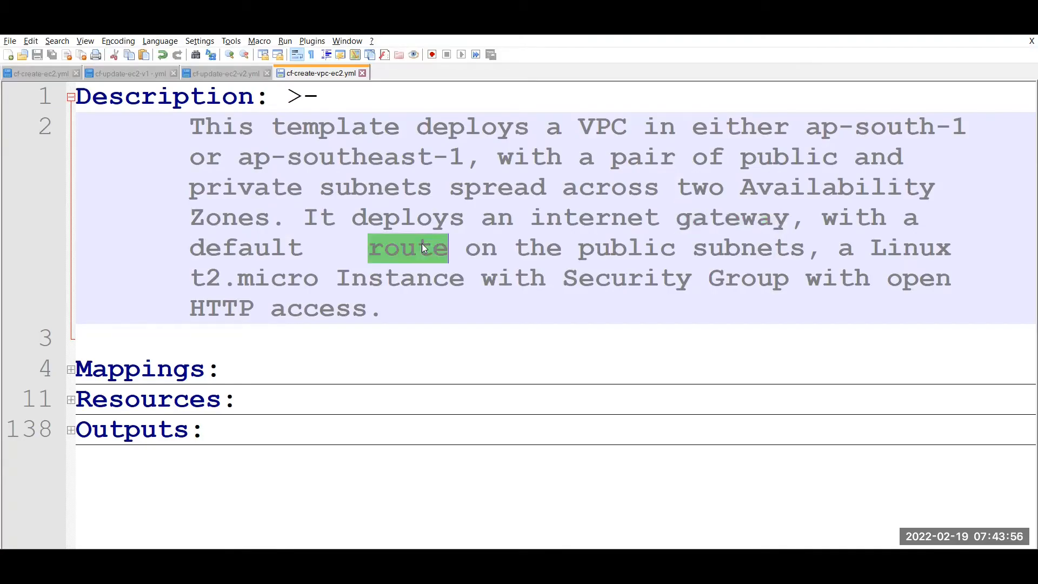
{"action": "left_click", "coordinate": [780, 241]}
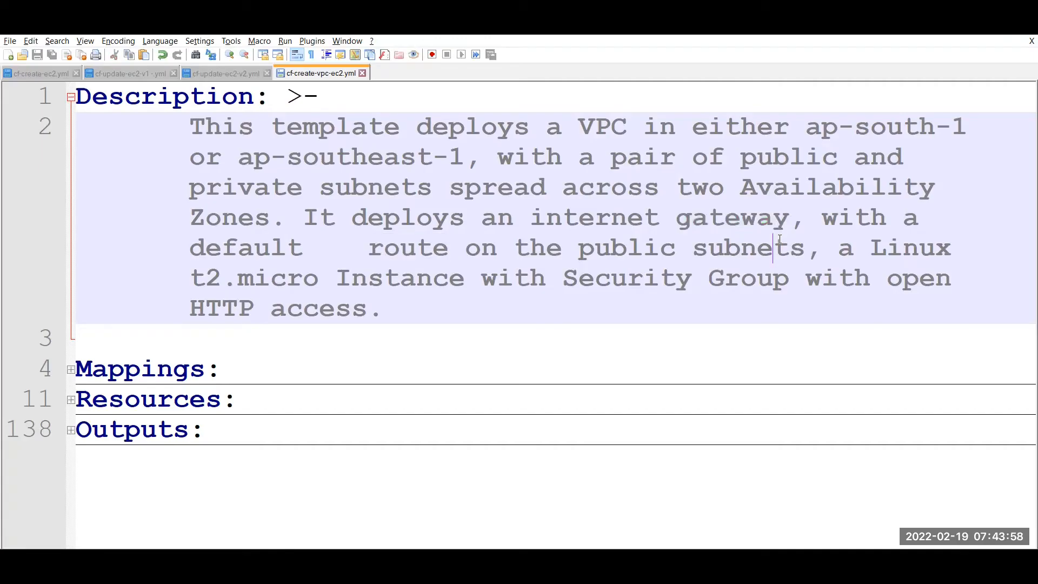
{"action": "double_click", "coordinate": [292, 279]}
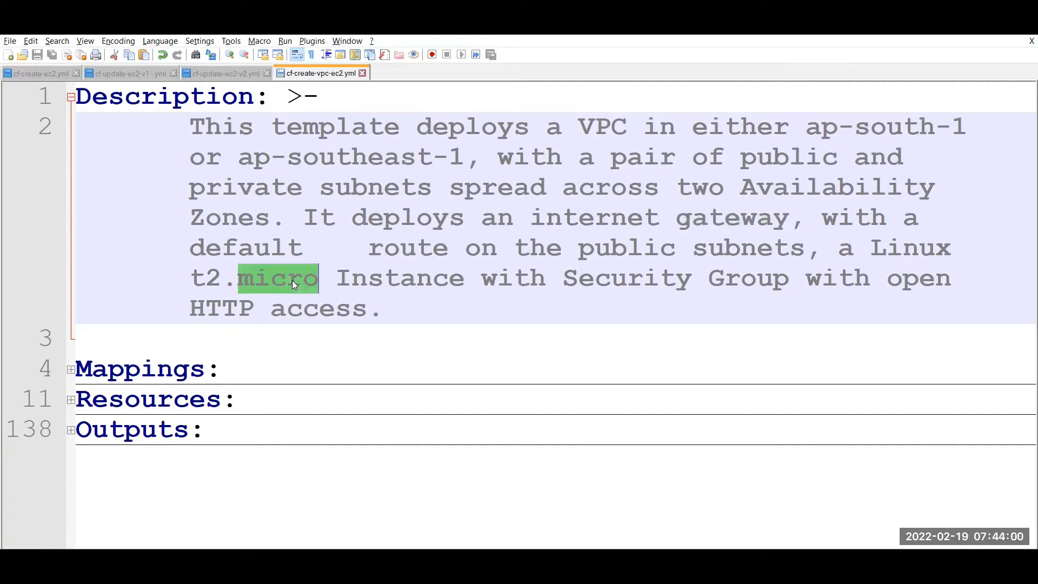
{"action": "double_click", "coordinate": [735, 278]}
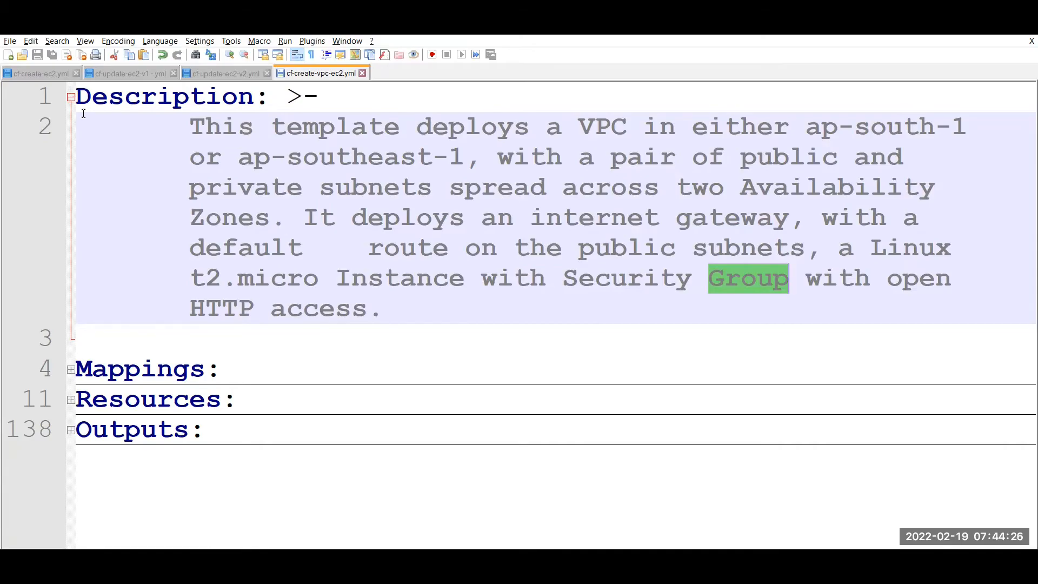
{"action": "left_click", "coordinate": [67, 98]}
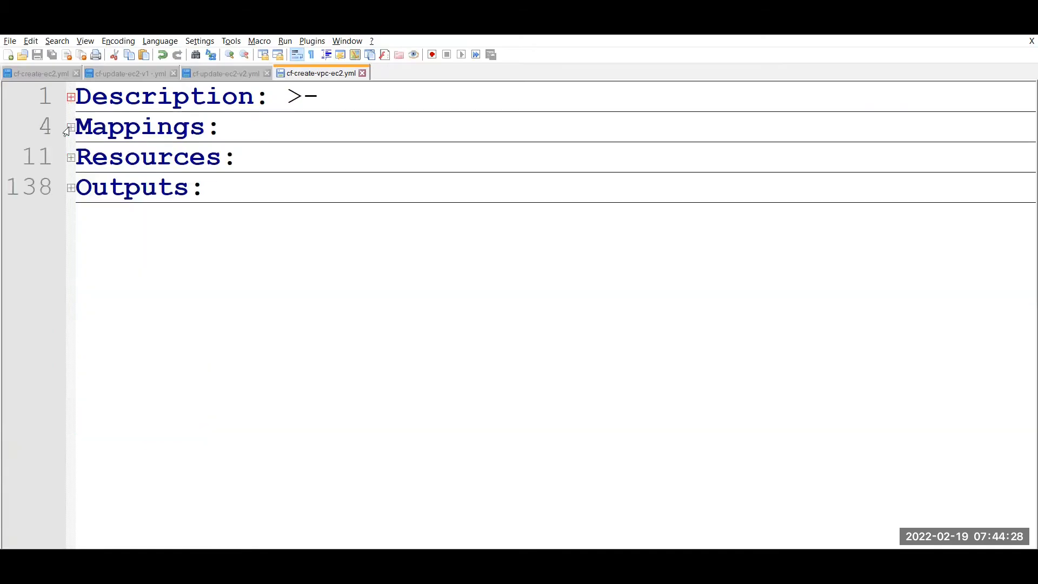
Expand Mappings and highlight RegionMap, the ap-south-1 key and its AMI ID.
{"action": "left_click", "coordinate": [68, 129]}
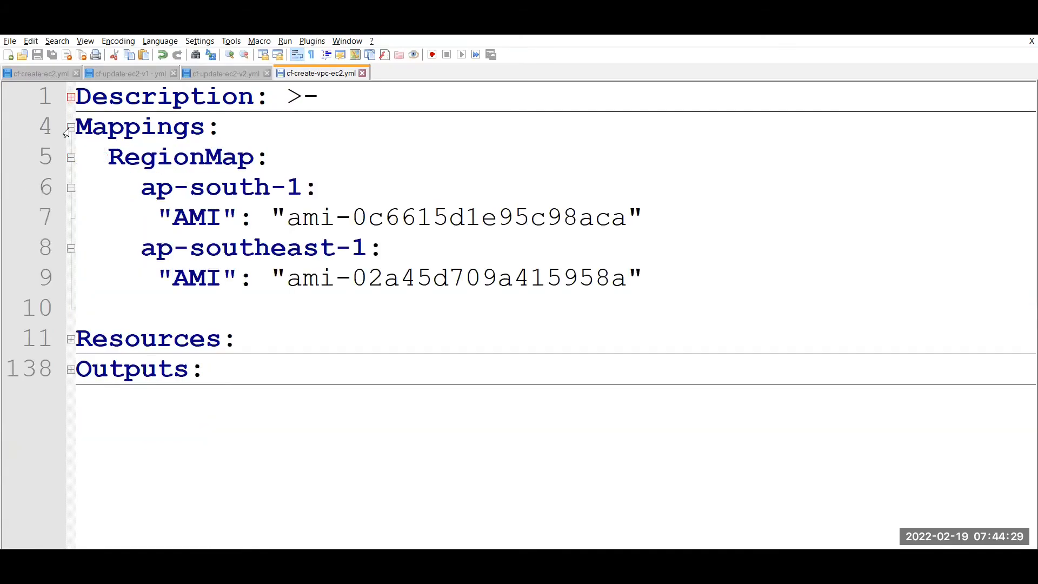
{"action": "double_click", "coordinate": [208, 155]}
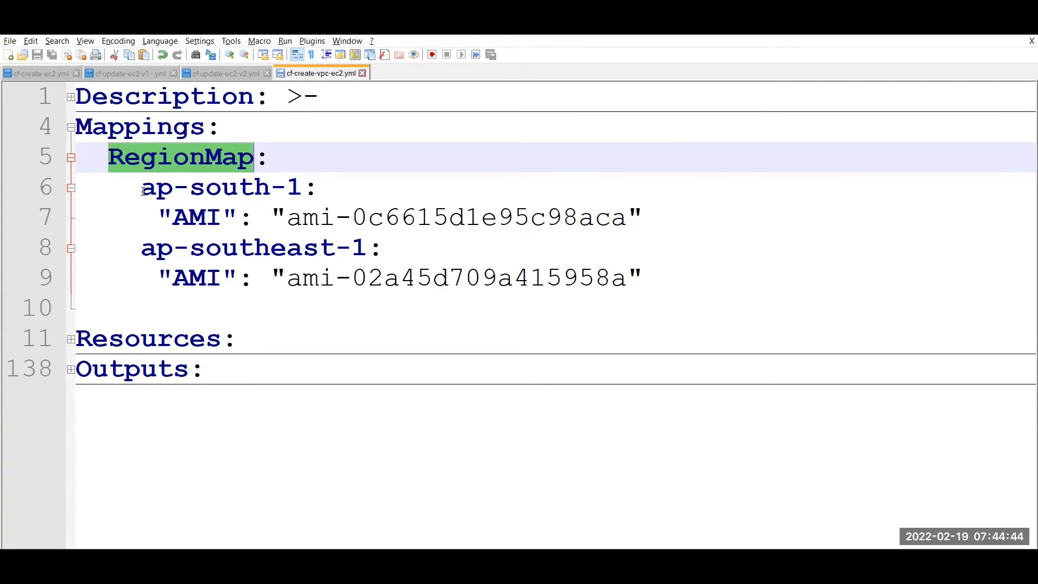
{"action": "left_click_drag", "start_coordinate": [143, 190], "coordinate": [302, 181]}
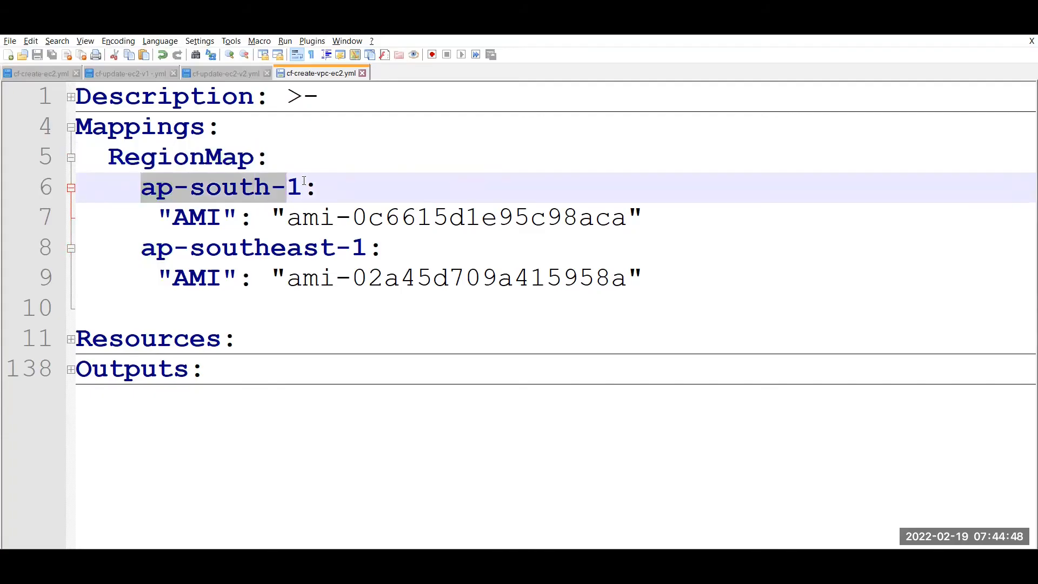
{"action": "left_click", "coordinate": [305, 182]}
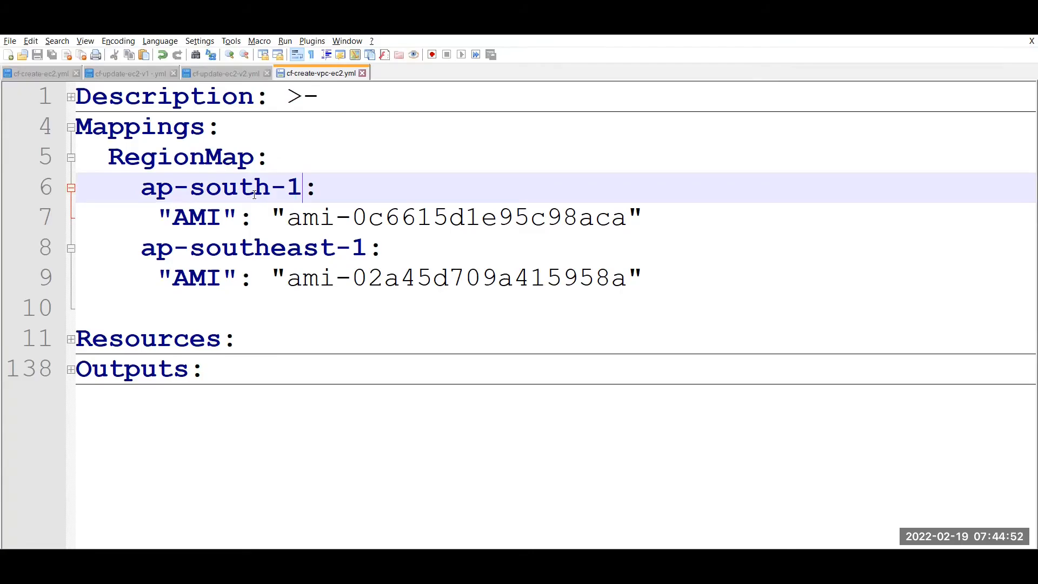
{"action": "double_click", "coordinate": [210, 218]}
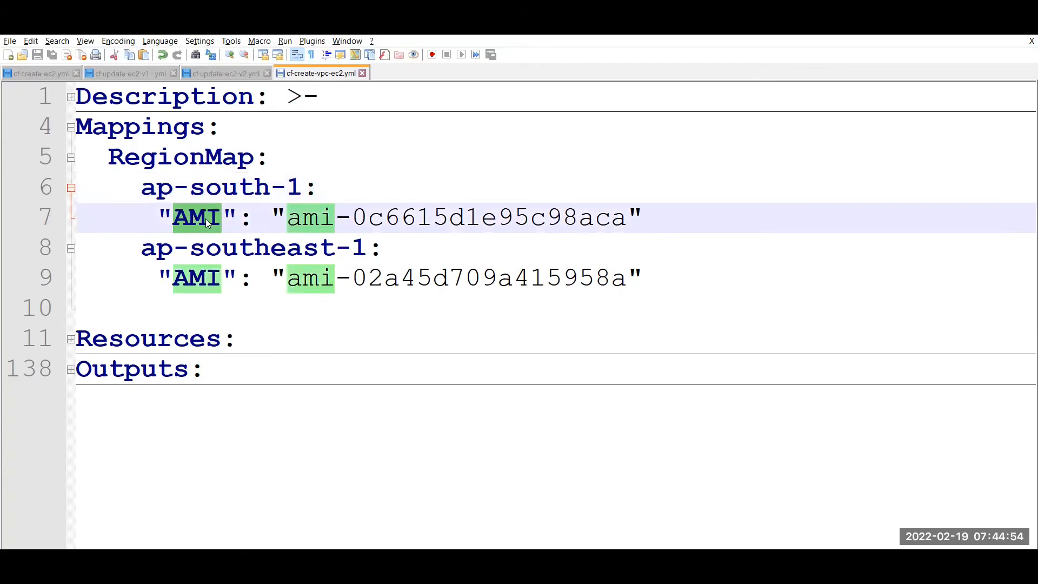
{"action": "double_click", "coordinate": [237, 195]}
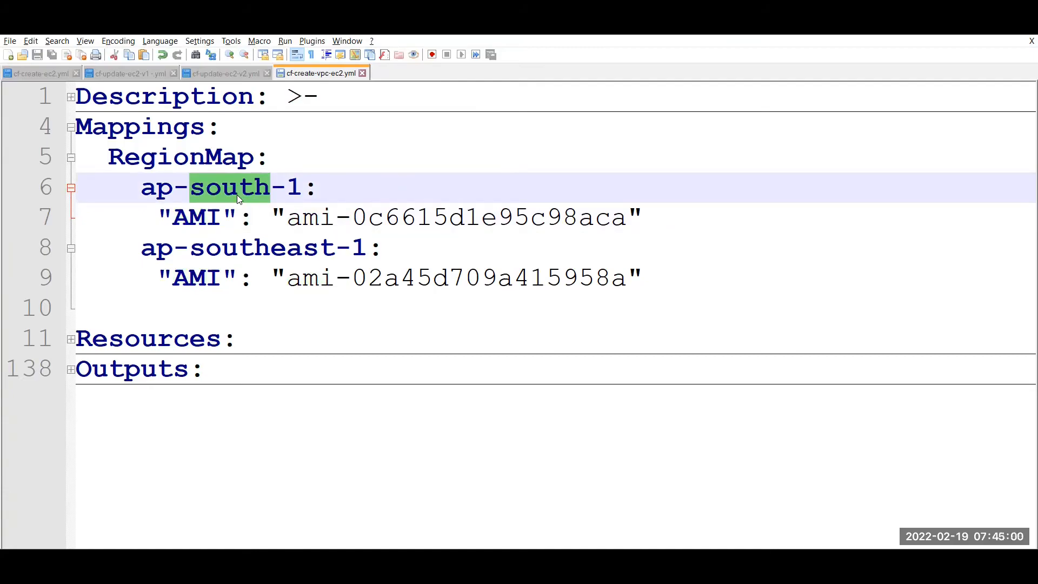
{"action": "double_click", "coordinate": [201, 219]}
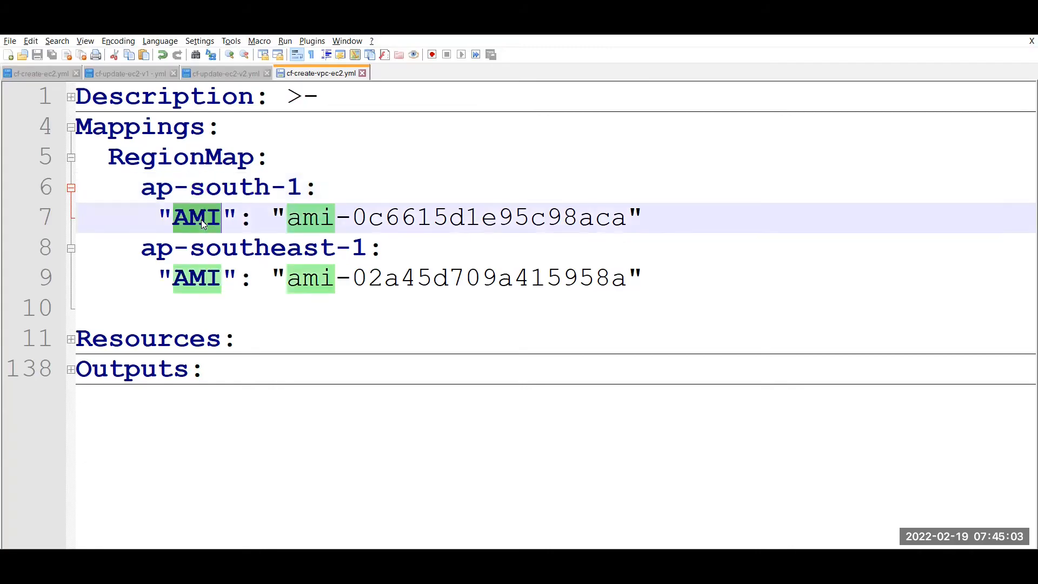
{"action": "double_click", "coordinate": [525, 216]}
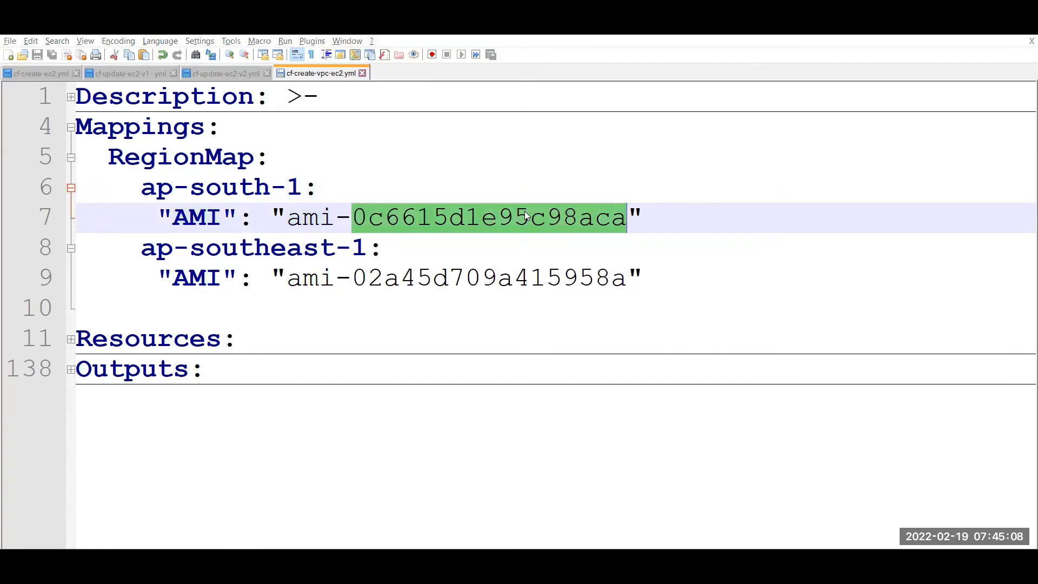
Compare the ap-southeast-1 and ap-south-1 region keys in the RegionMap.
{"action": "key", "text": "alt+Tab"}
{"action": "key", "text": "alt+Tab"}
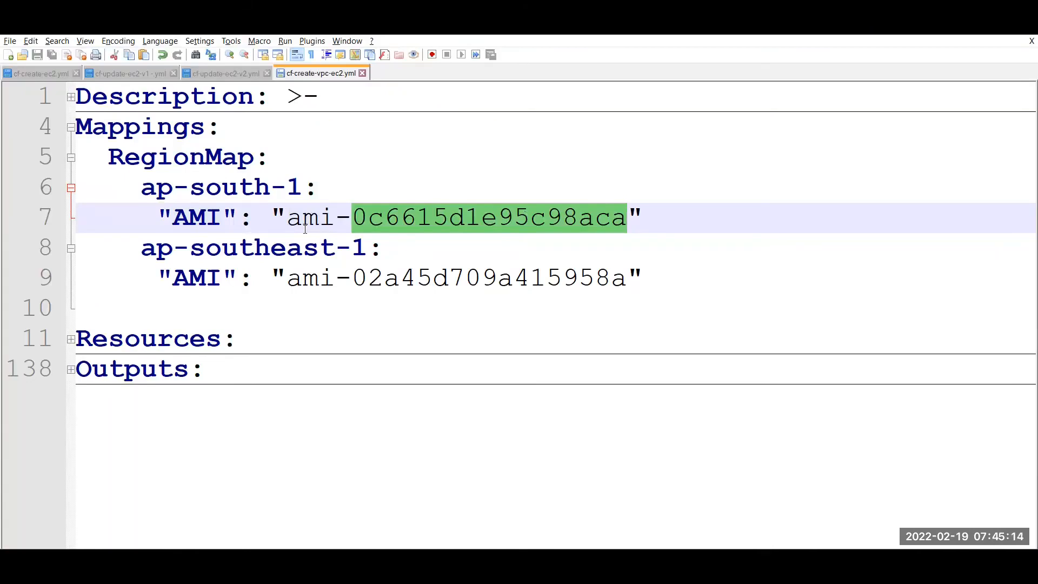
{"action": "double_click", "coordinate": [276, 247]}
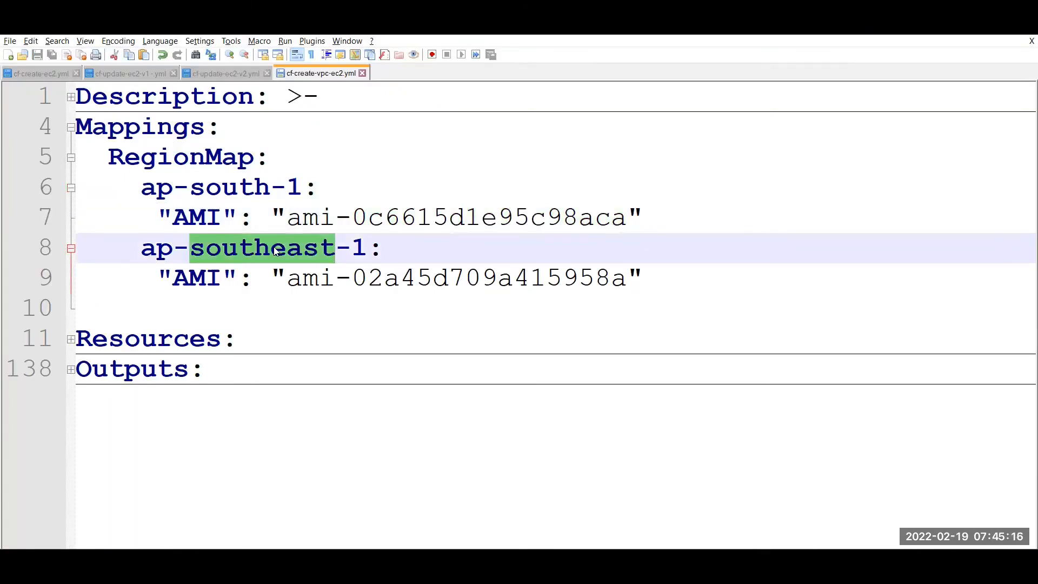
{"action": "double_click", "coordinate": [239, 183]}
{"action": "left_click", "coordinate": [235, 251]}
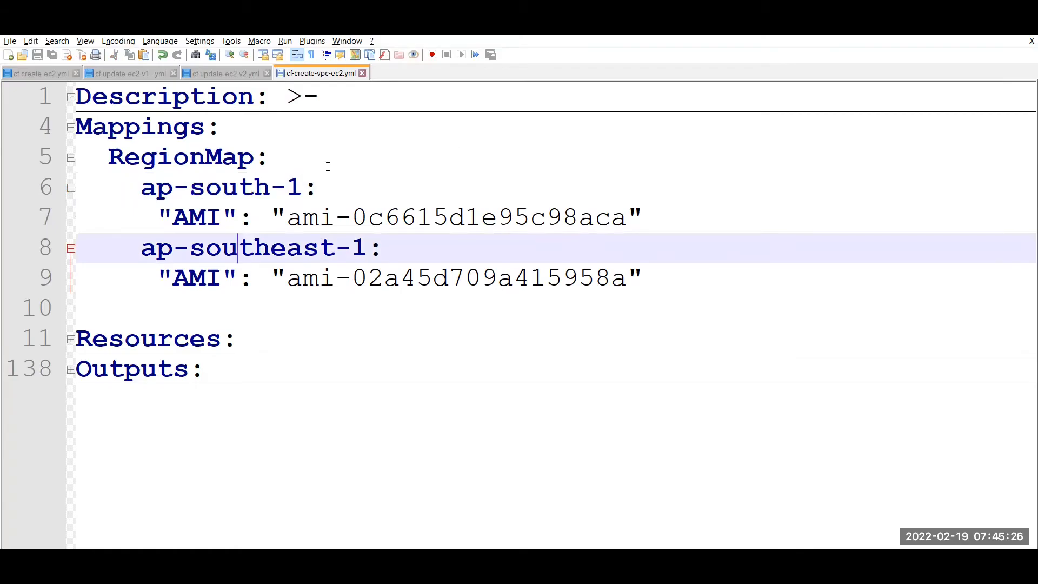
{"action": "double_click", "coordinate": [244, 188]}
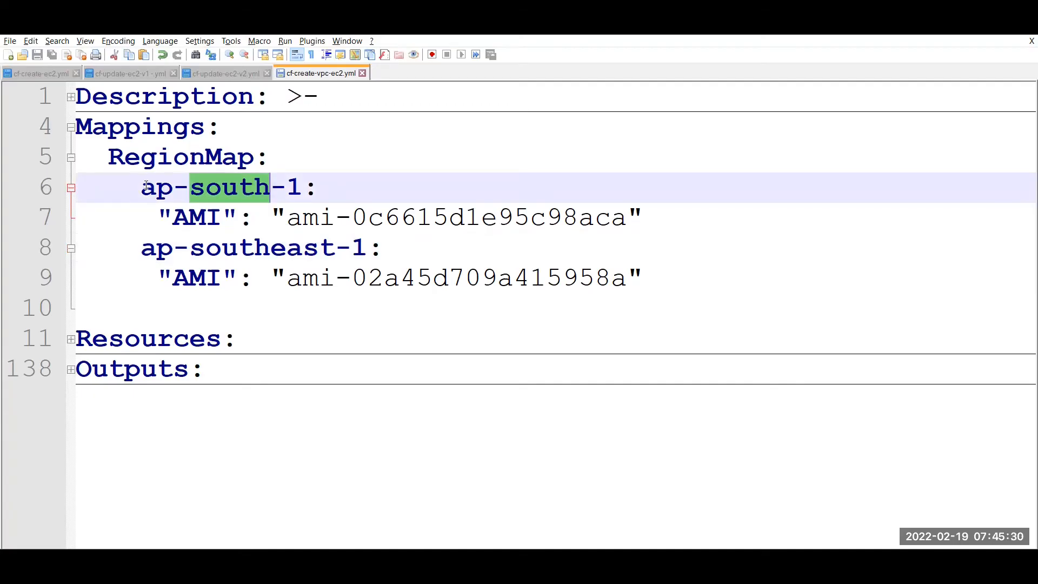
{"action": "left_click_drag", "start_coordinate": [142, 186], "coordinate": [307, 192]}
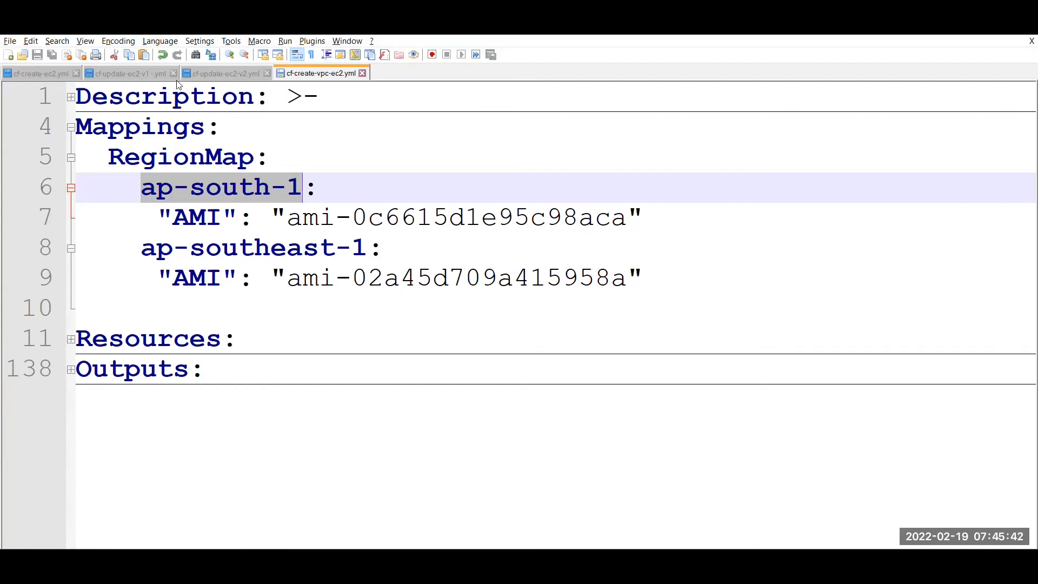
Return to the Mumbai EC2 Instances page and open the region list showing Mumbai and Singapore.
{"action": "key", "text": "alt+Tab"}
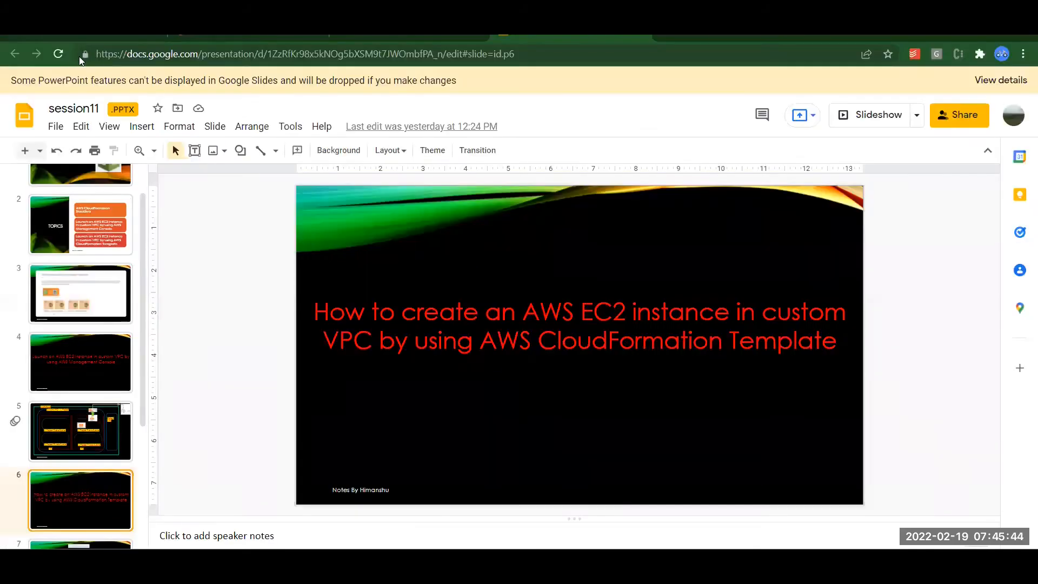
{"action": "left_click", "coordinate": [63, 38]}
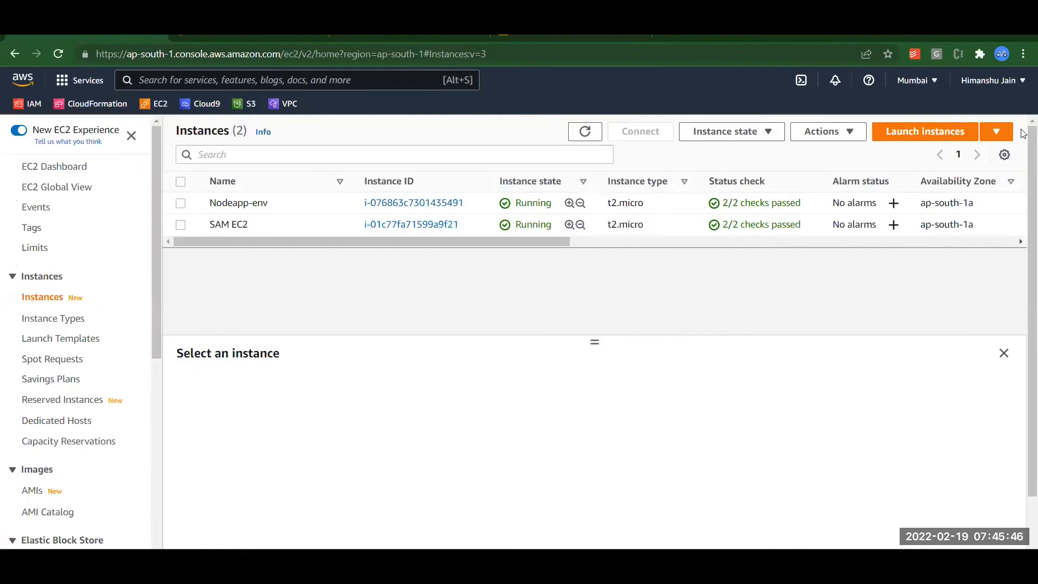
{"action": "left_click", "coordinate": [935, 84]}
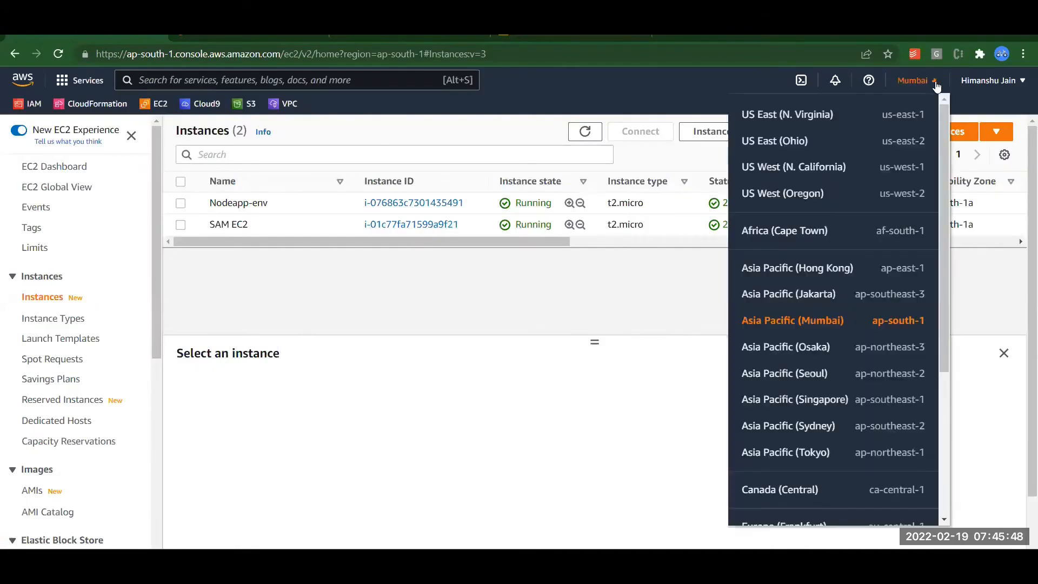
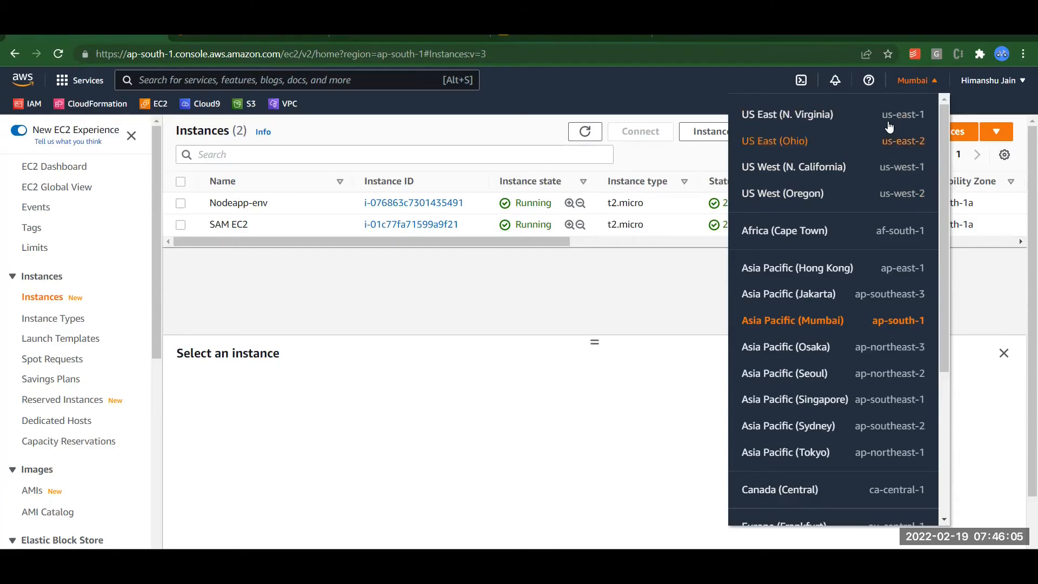
Close the region list, staying in Mumbai, and bring up cf-create-vpc-ec2.yml in Notepad++.
{"action": "left_click", "coordinate": [403, 490]}
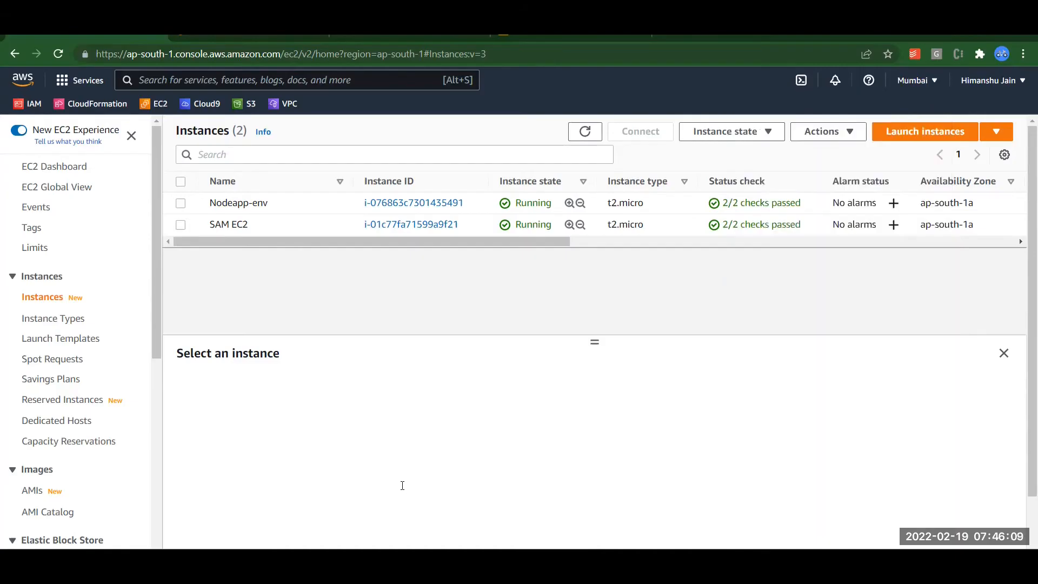
{"action": "key", "text": "alt+Tab"}
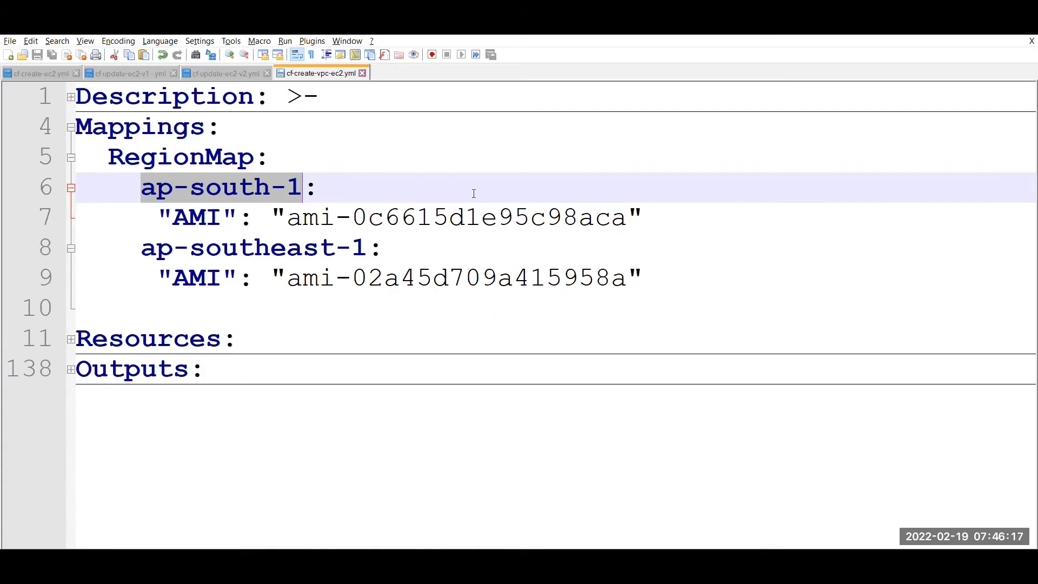
Copy the template's ap-south-1 AMI ID and start the Mumbai instance launch wizard.
{"action": "double_click", "coordinate": [467, 224]}
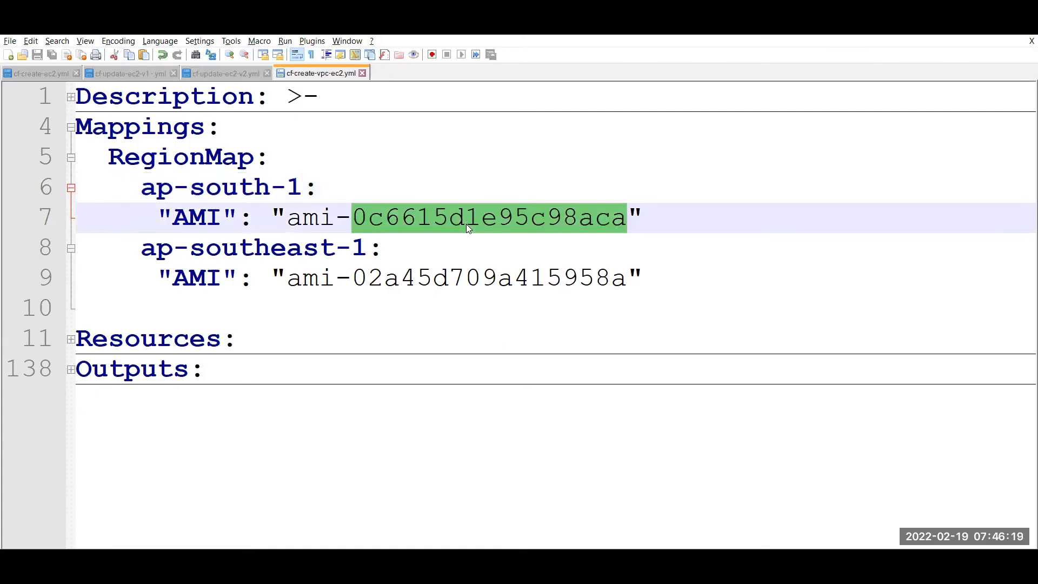
{"action": "key", "text": "alt+Tab"}
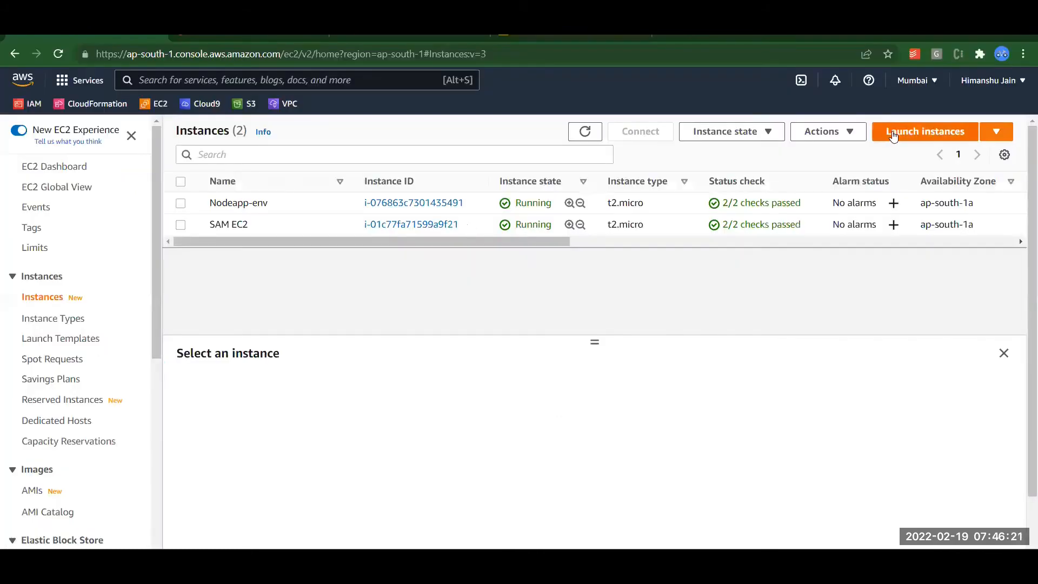
{"action": "left_click", "coordinate": [893, 136]}
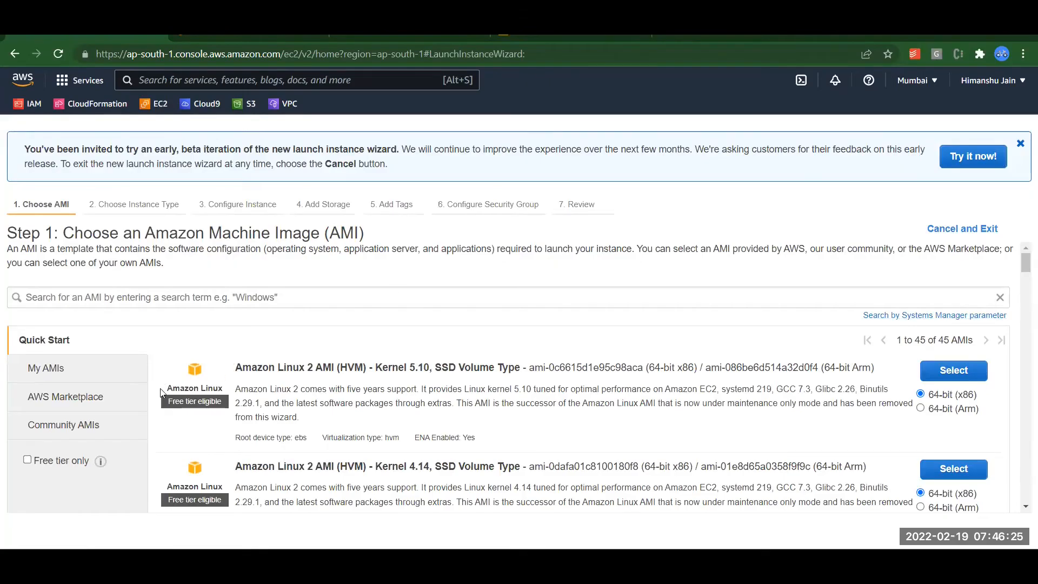
Filter to free-tier AMIs and match the Amazon Linux 2 AMI ID with ami-0c6615d1e95c98aca.
{"action": "left_click", "coordinate": [29, 462]}
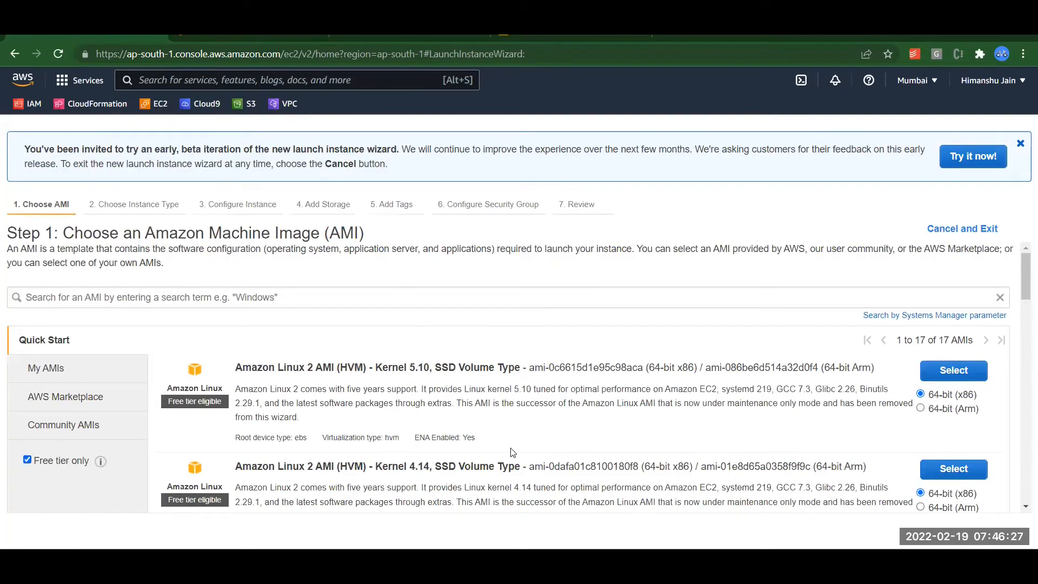
{"action": "left_click_drag", "start_coordinate": [528, 368], "coordinate": [643, 368]}
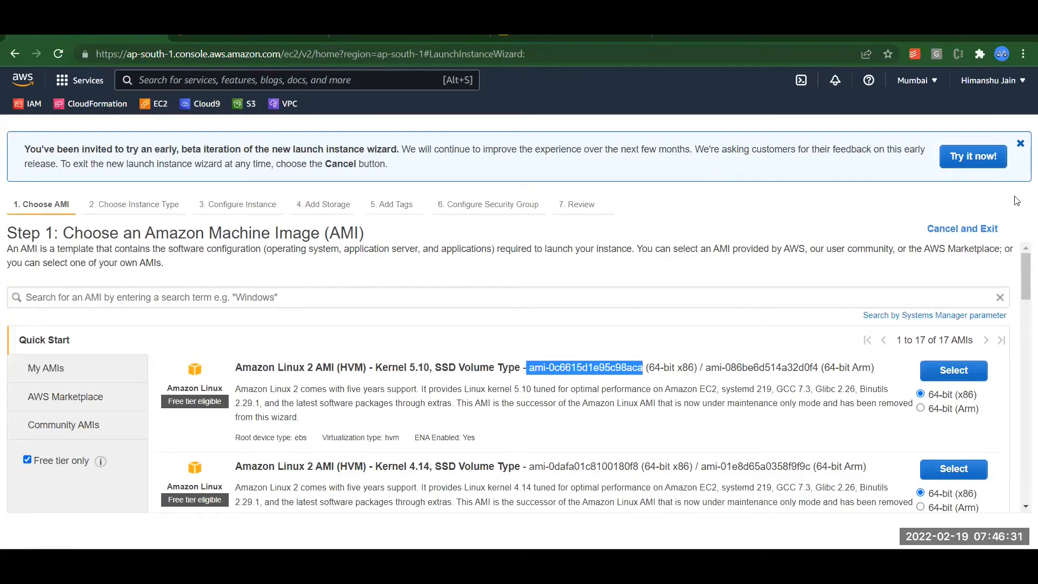
{"action": "left_click", "coordinate": [1020, 148]}
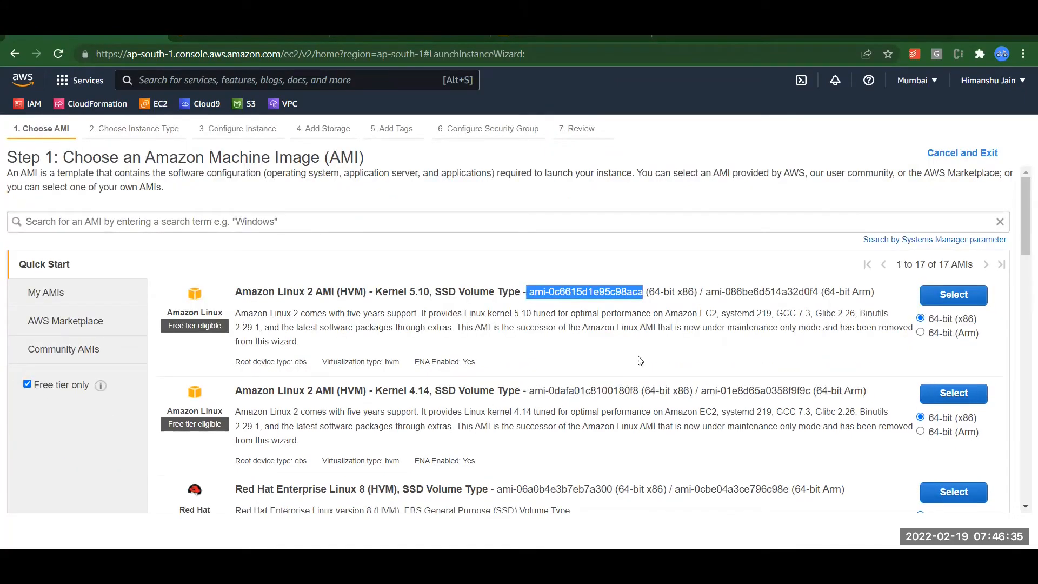
{"action": "scroll", "coordinate": [1024, 258], "scroll_direction": "down", "scroll_amount": 1}
{"action": "scroll", "coordinate": [1024, 258], "scroll_direction": "down", "scroll_amount": 5}
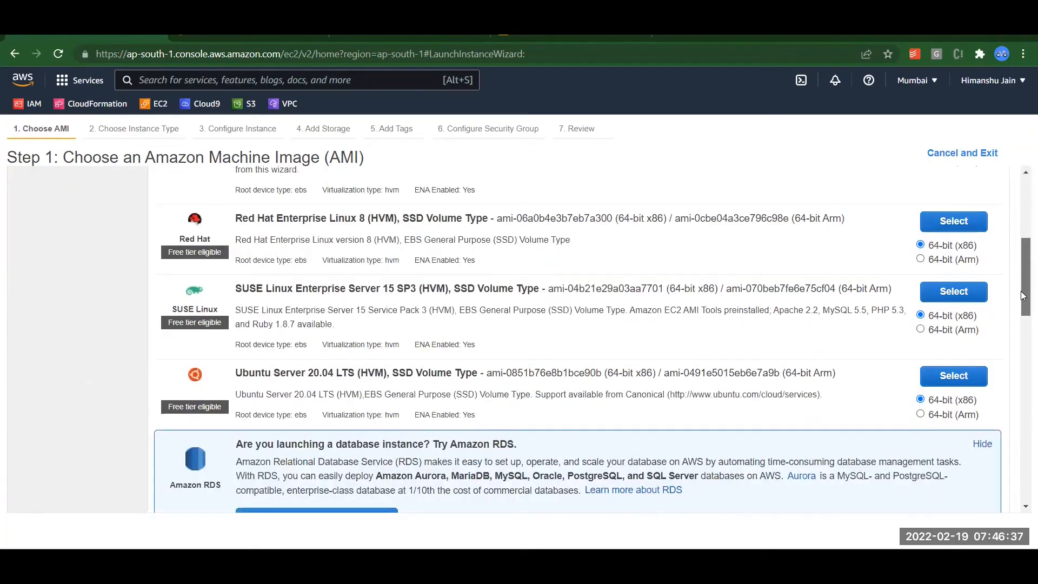
{"action": "scroll", "coordinate": [1024, 425], "scroll_direction": "down", "scroll_amount": 7}
{"action": "scroll", "coordinate": [1024, 425], "scroll_direction": "down", "scroll_amount": 6}
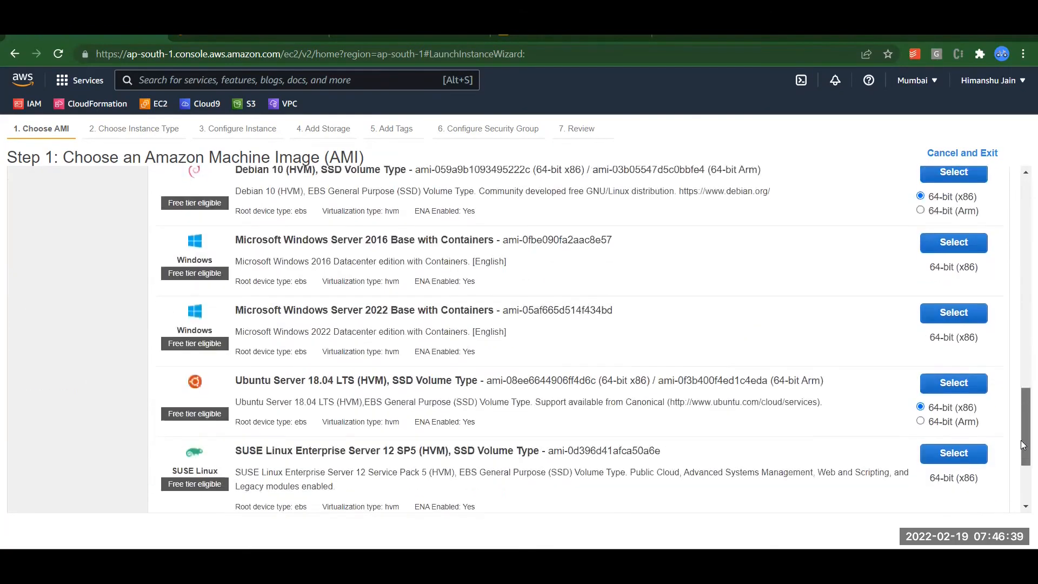
{"action": "left_click_drag", "start_coordinate": [1023, 495], "coordinate": [1024, 202]}
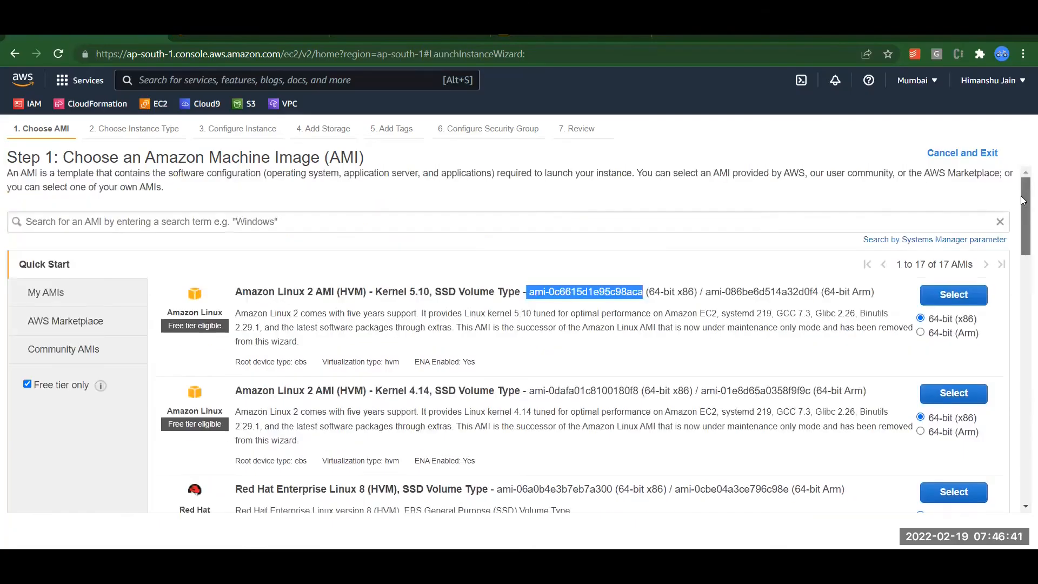
{"action": "key", "text": "alt+Tab"}
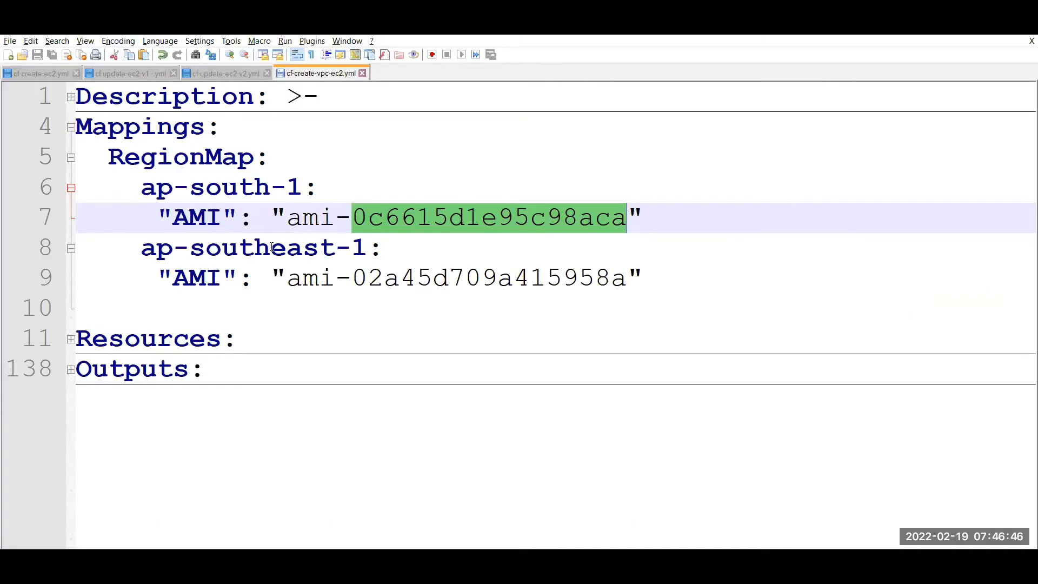
Select the ap-southeast-1 AMI ID ami-02a45d709a415958a on line 9 of the template.
{"action": "key", "text": "alt+Tab"}
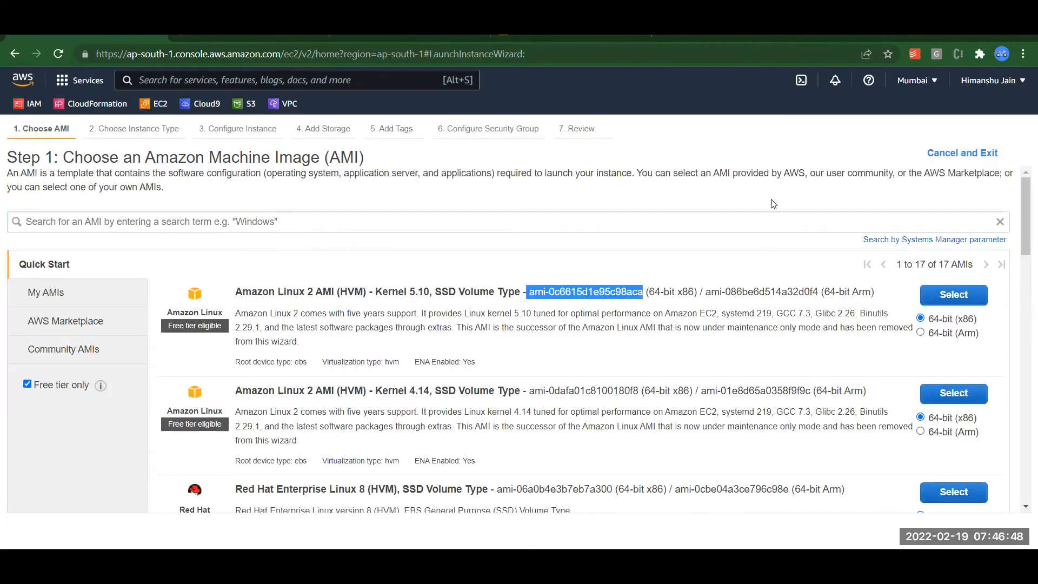
{"action": "key", "text": "alt+Tab"}
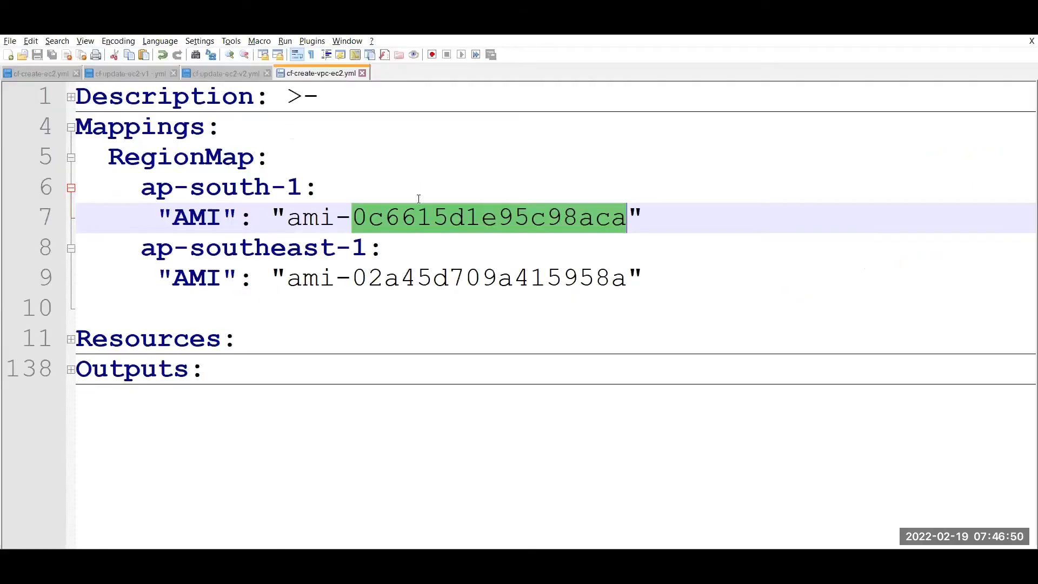
{"action": "double_click", "coordinate": [250, 253]}
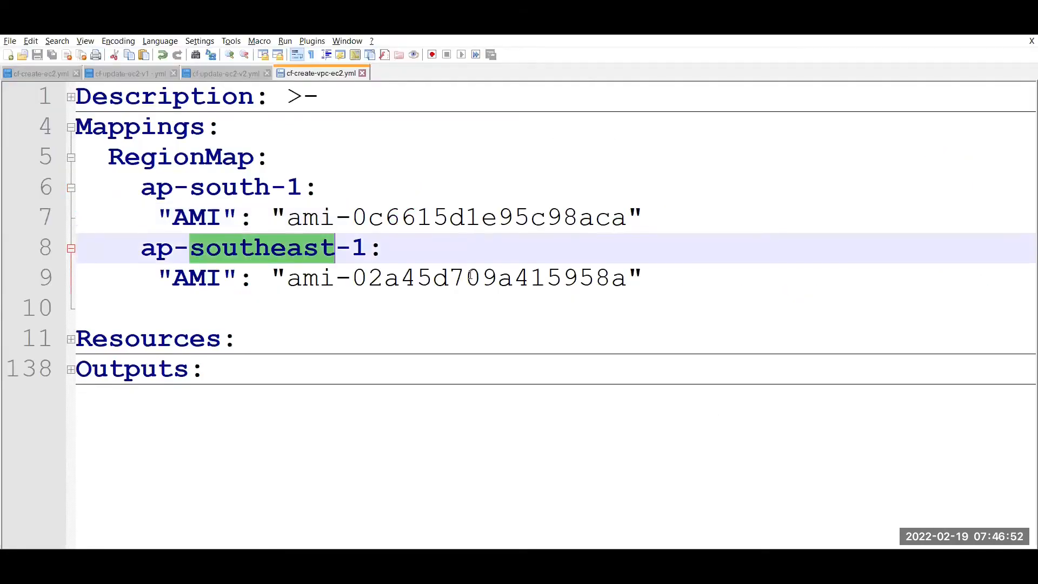
{"action": "double_click", "coordinate": [492, 278]}
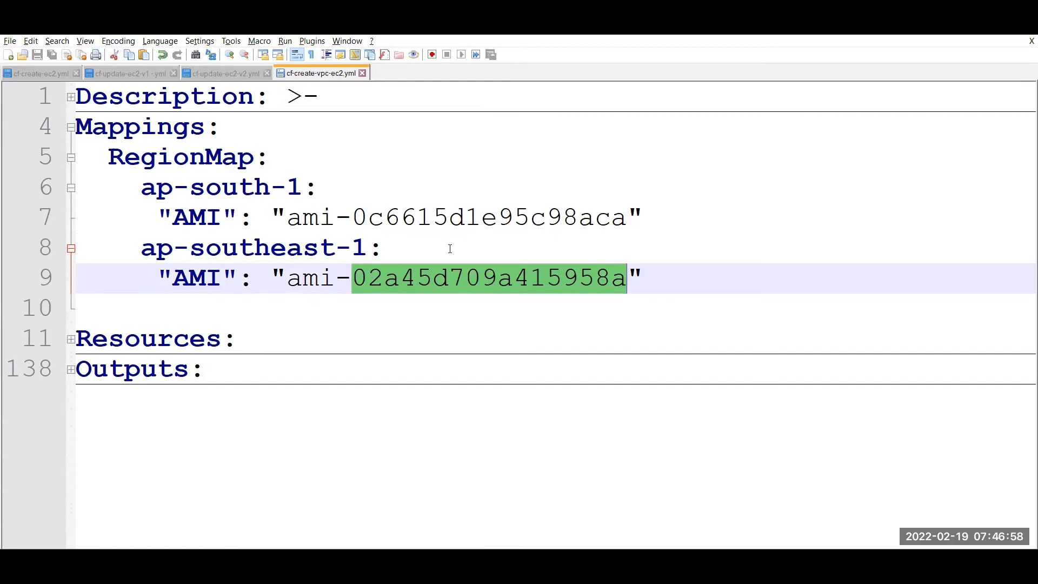
{"action": "key", "text": "alt+Tab"}
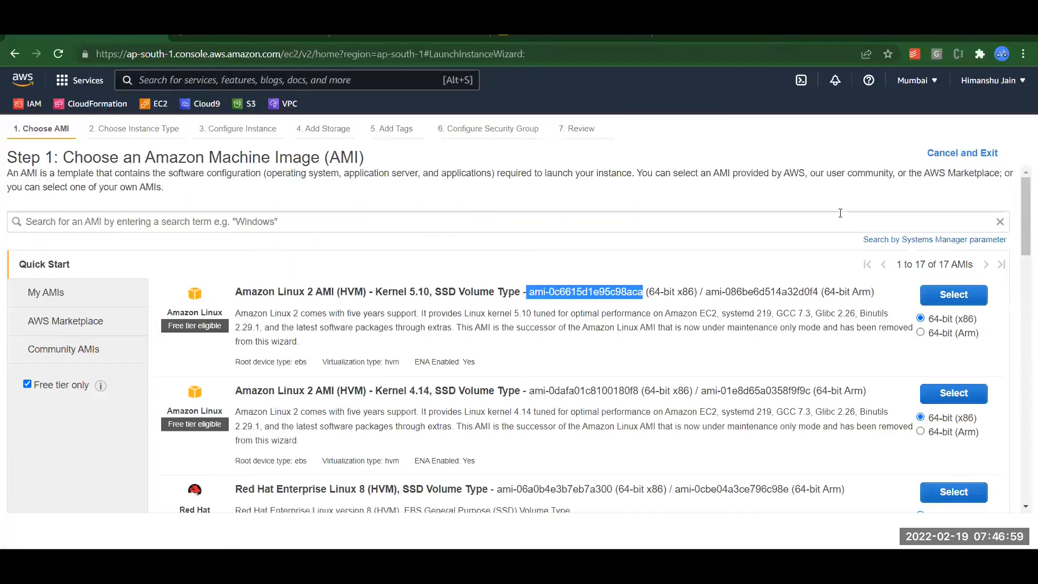
Switch the wizard to Asia Pacific (Singapore) and check its Amazon Linux AMI ID against ami-02a45d709a415958a.
{"action": "left_click", "coordinate": [940, 80]}
{"action": "left_click", "coordinate": [826, 400]}
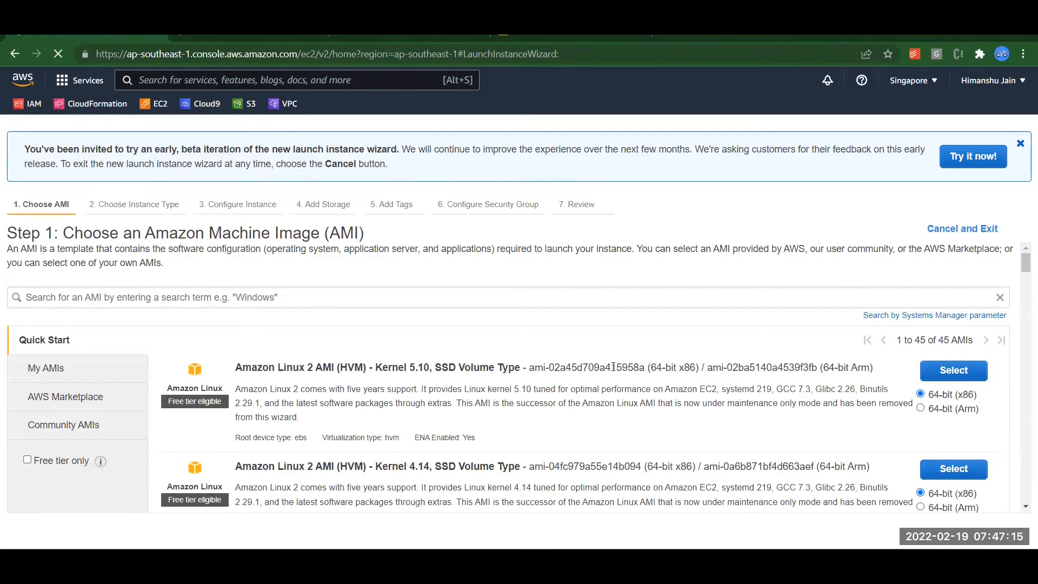
{"action": "double_click", "coordinate": [613, 367]}
{"action": "scroll", "coordinate": [597, 477], "scroll_direction": "down", "scroll_amount": 1}
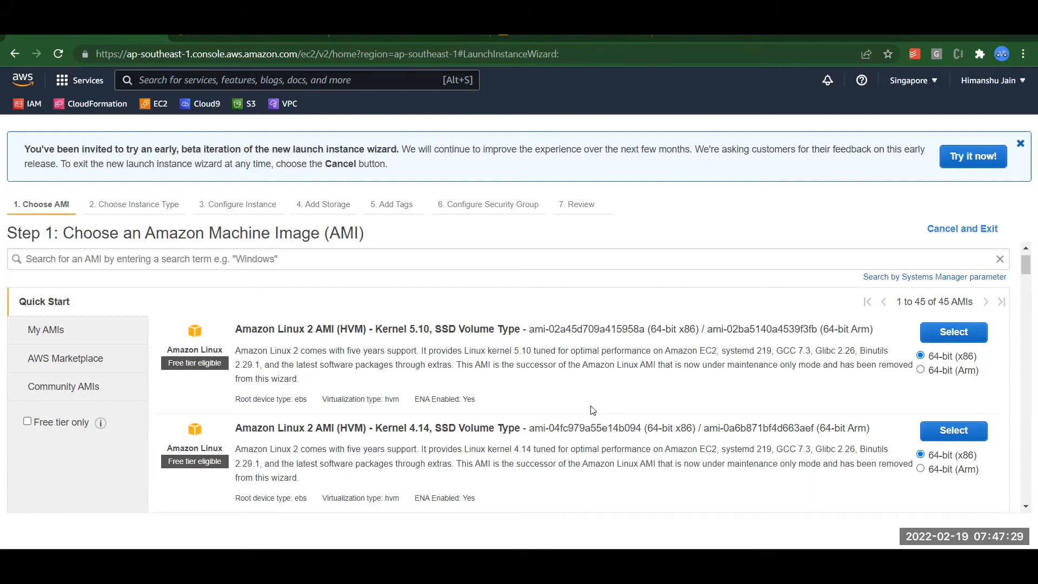
{"action": "key", "text": "alt+Tab"}
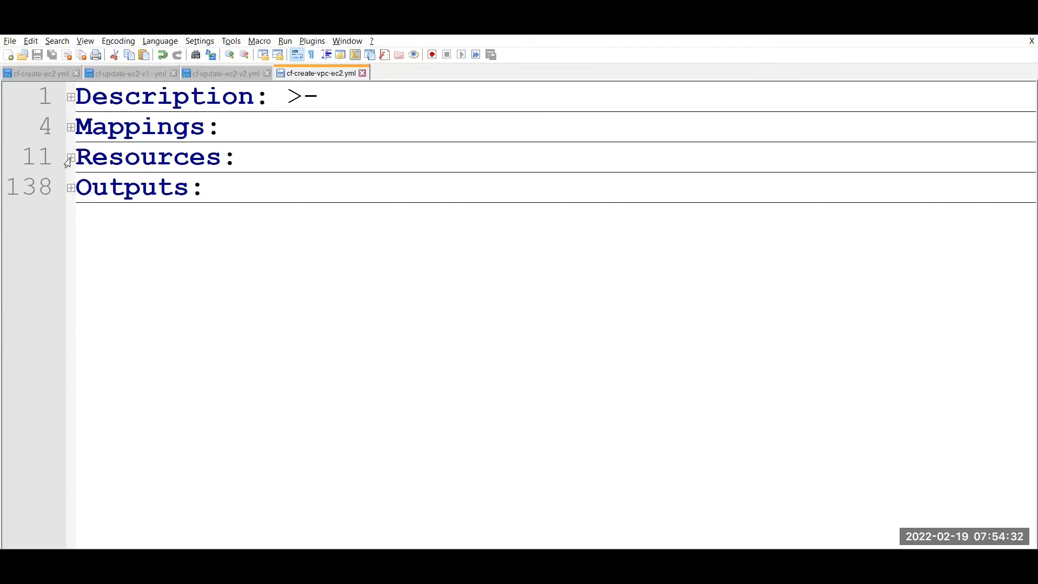
Expand Resources and highlight the VPC resource's name and resource type on lines 12–13.
{"action": "left_click", "coordinate": [70, 158]}
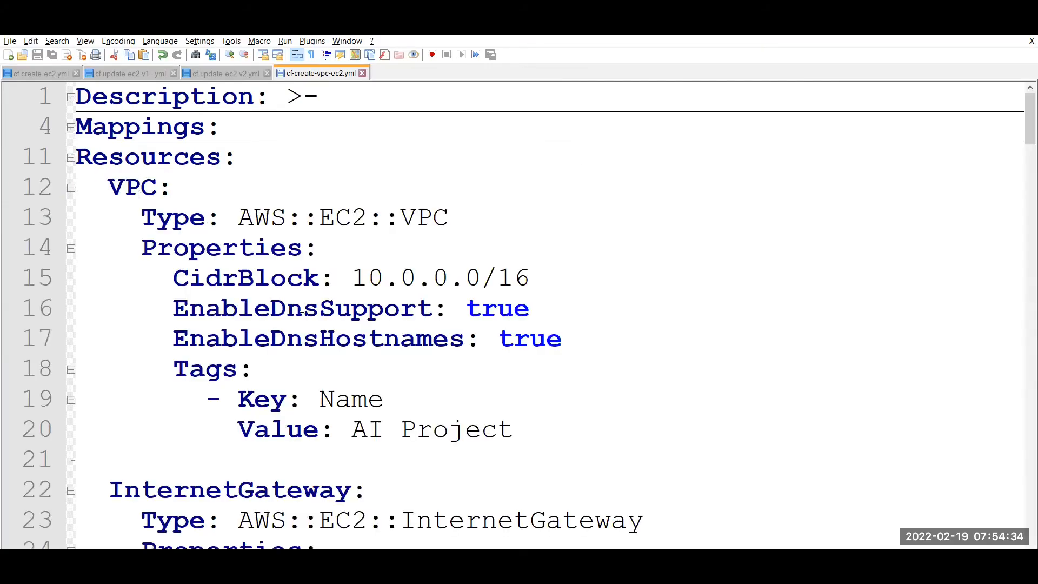
{"action": "scroll", "coordinate": [483, 301], "scroll_direction": "down", "scroll_amount": 2}
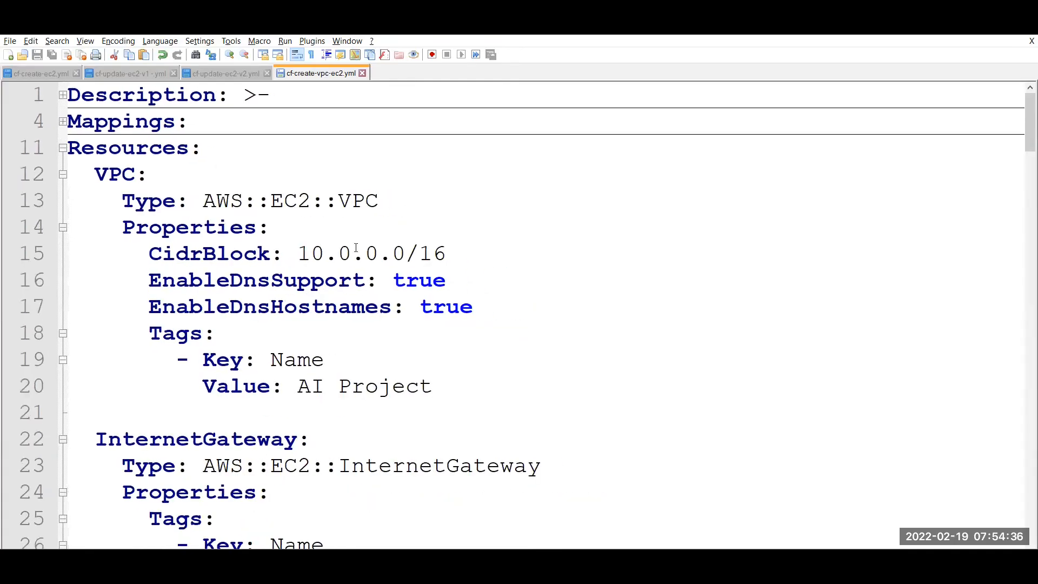
{"action": "left_click", "coordinate": [360, 198]}
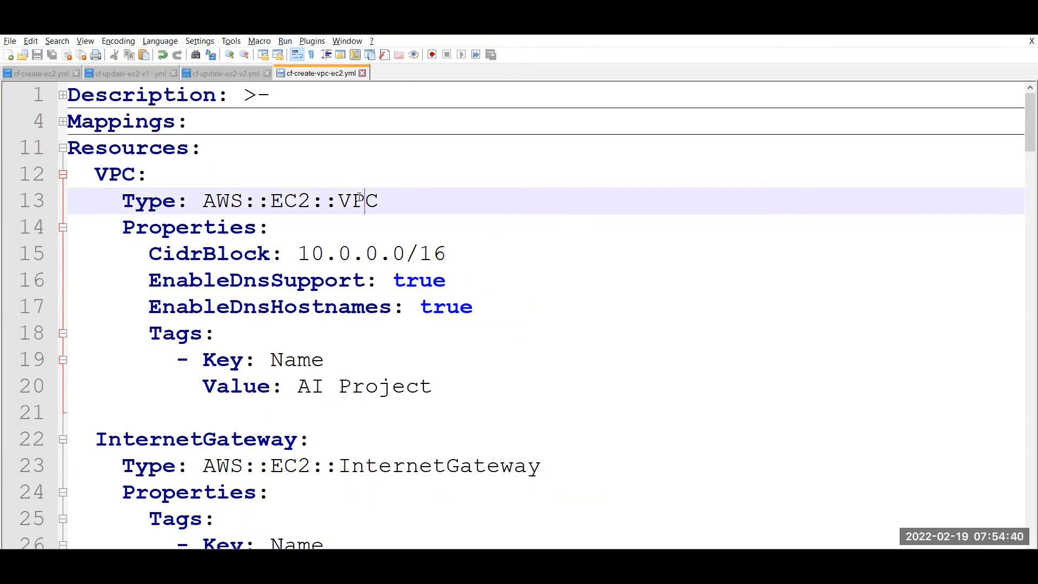
{"action": "double_click", "coordinate": [120, 173]}
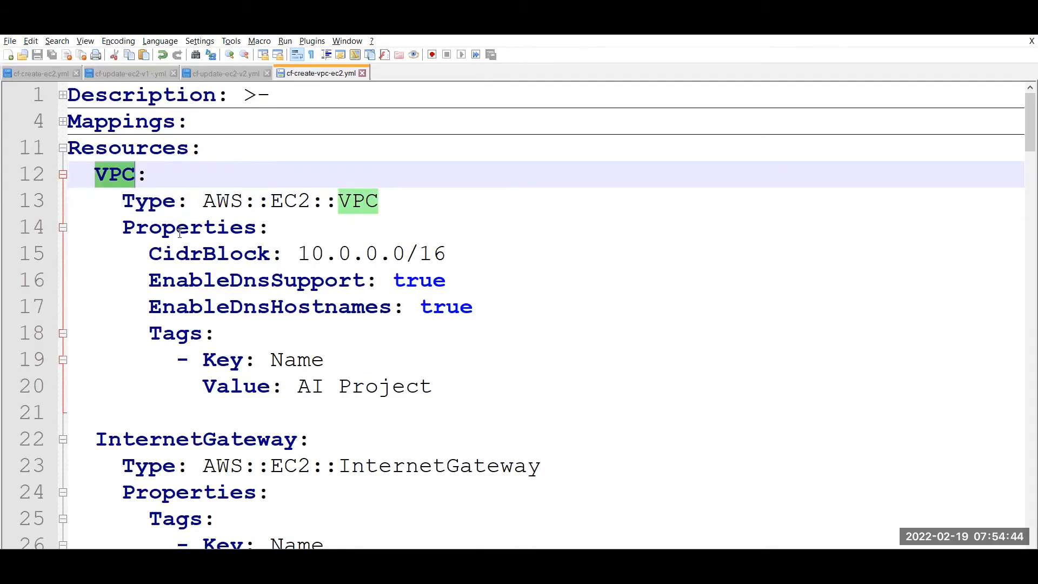
{"action": "left_click", "coordinate": [153, 208]}
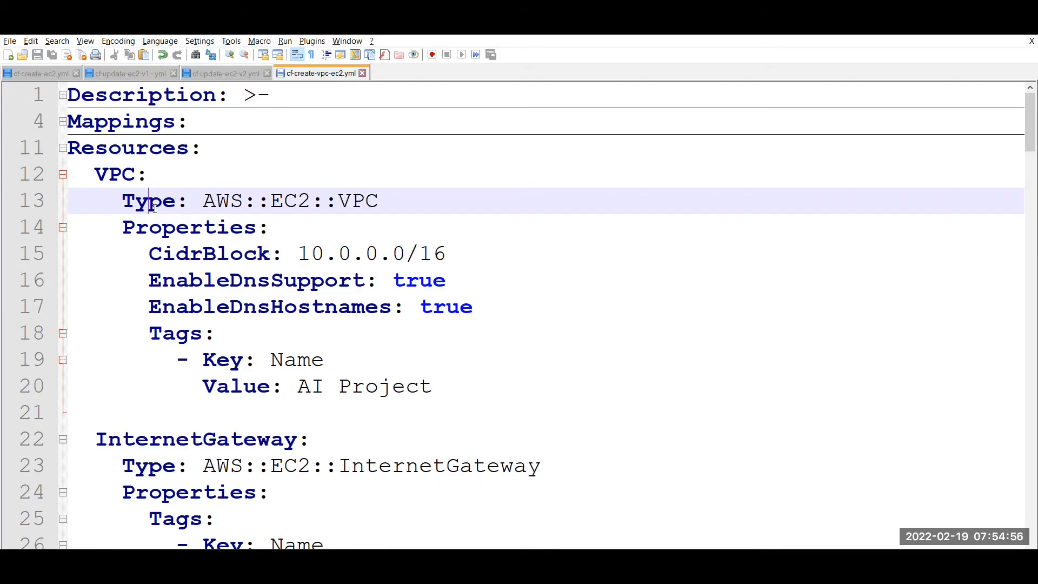
{"action": "double_click", "coordinate": [222, 201]}
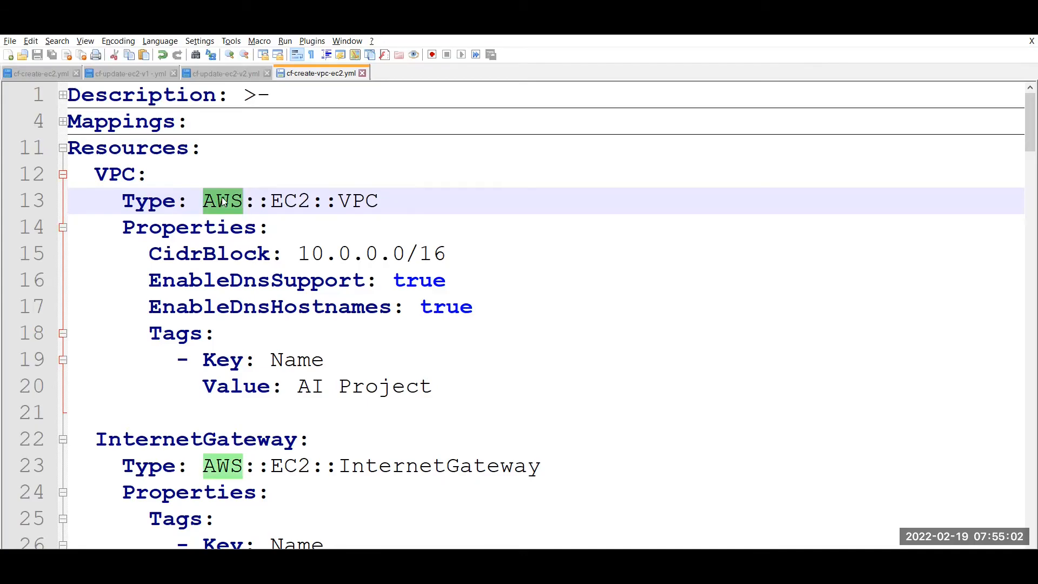
{"action": "left_click", "coordinate": [273, 203]}
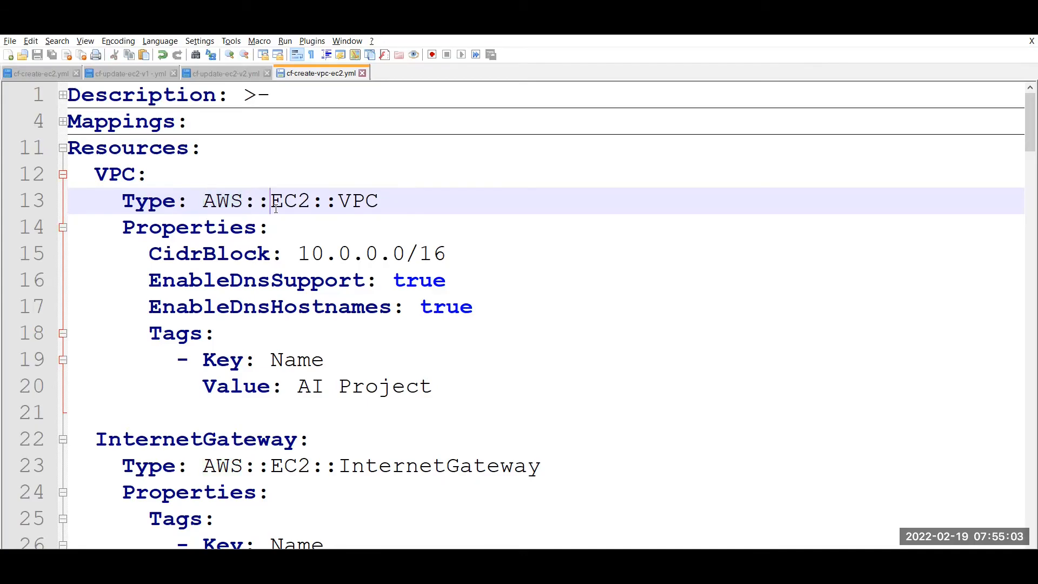
{"action": "double_click", "coordinate": [370, 210]}
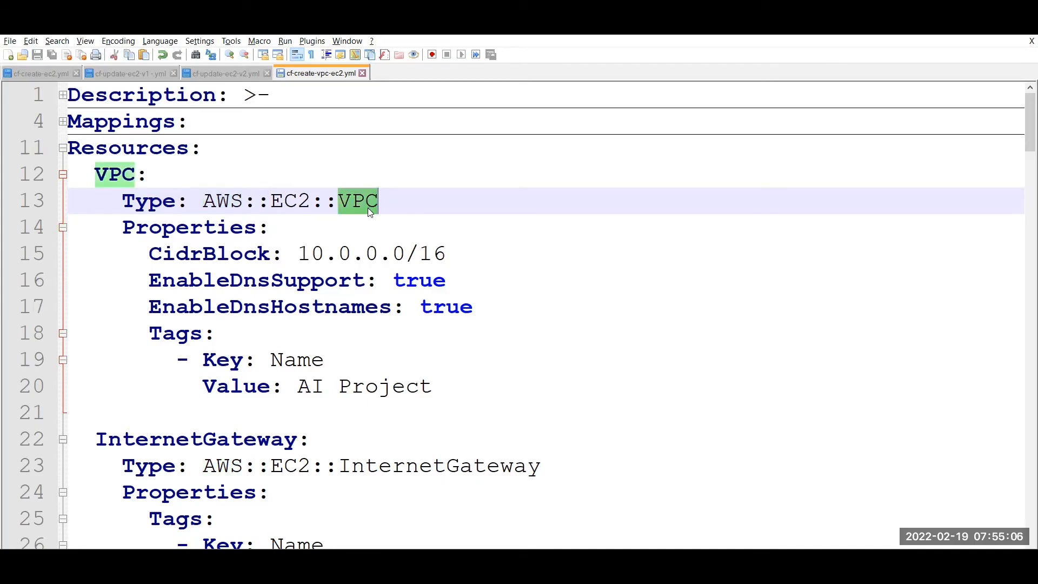
Point out the VPC's 10.0.0.0/16 CidrBlock, EnableDnsSupport and Name tag properties.
{"action": "left_click", "coordinate": [230, 252]}
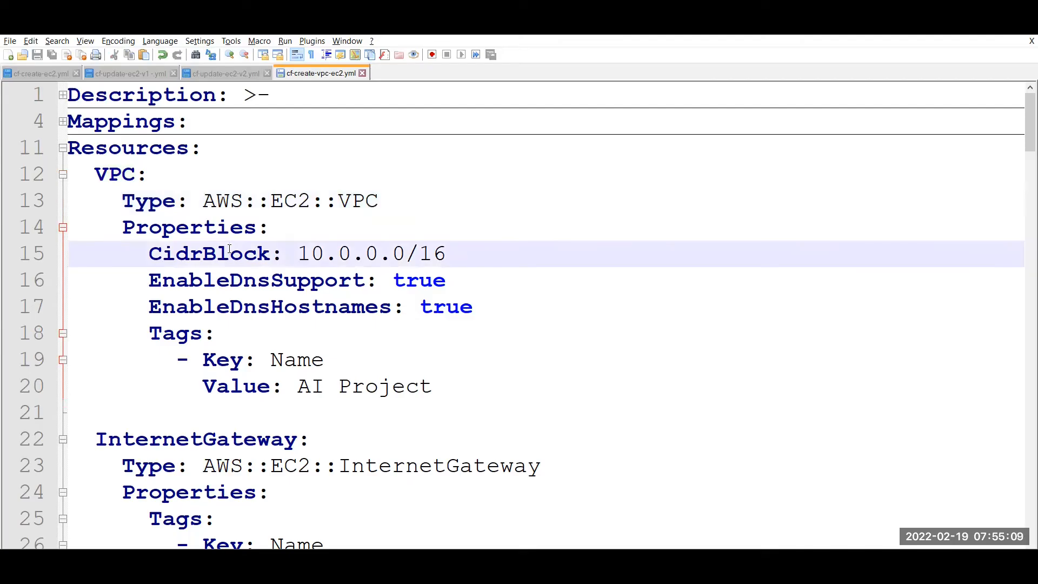
{"action": "double_click", "coordinate": [234, 281]}
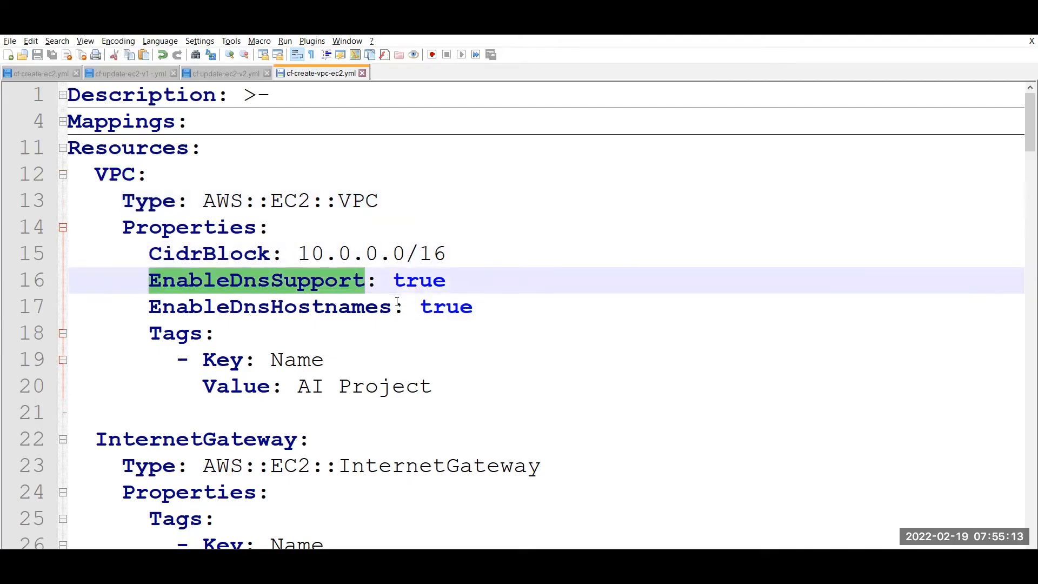
{"action": "double_click", "coordinate": [294, 361]}
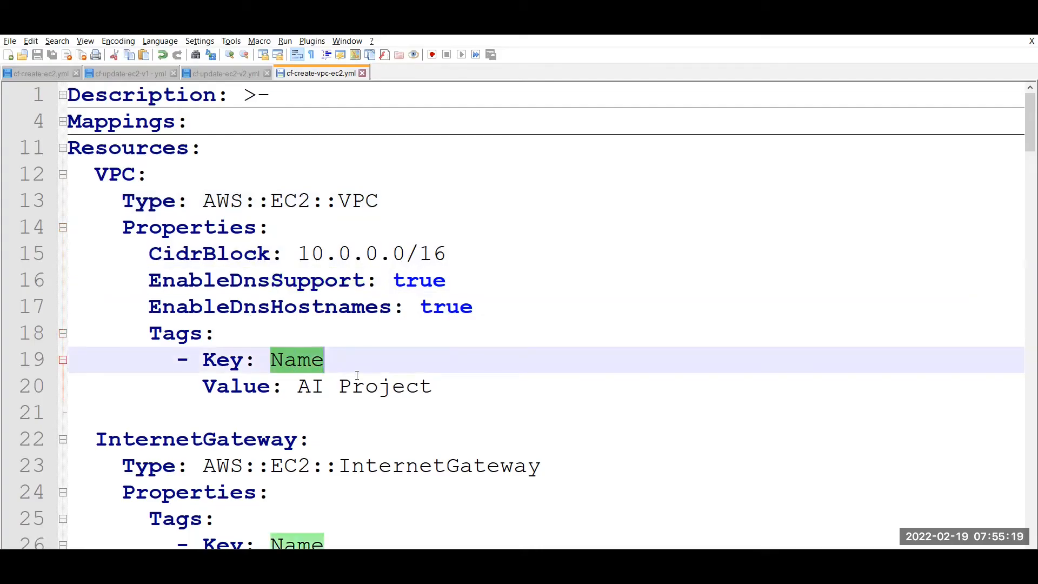
{"action": "double_click", "coordinate": [332, 255]}
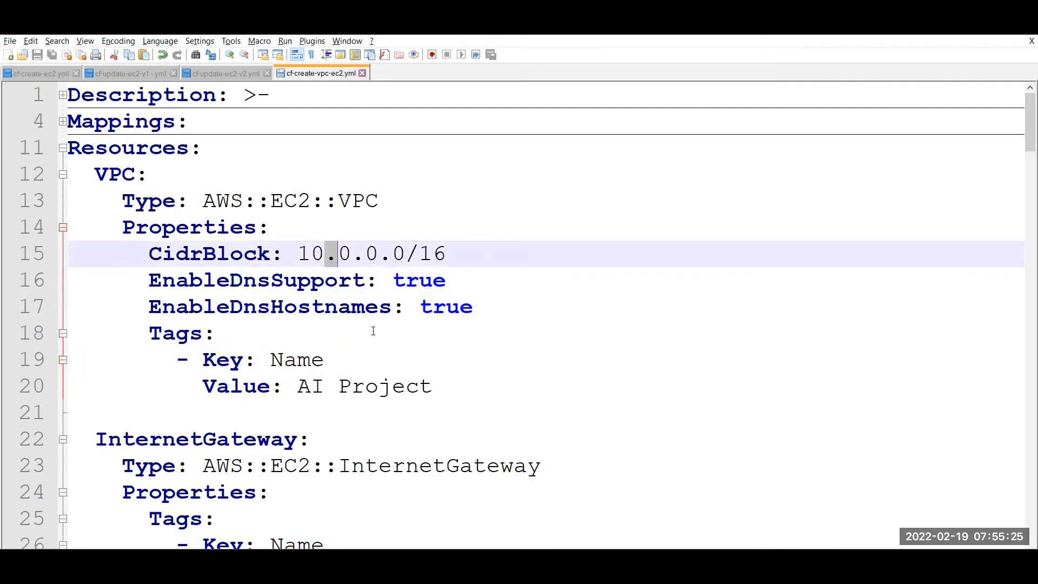
{"action": "key", "text": "Down"}
{"action": "key", "text": "Down"}
{"action": "key", "text": "Down"}
{"action": "key", "text": "Down"}
{"action": "key", "text": "Down"}
{"action": "key", "text": "Down"}
{"action": "key", "text": "Down"}
{"action": "key", "text": "Down"}
{"action": "key", "text": "Down"}
{"action": "key", "text": "Down"}
{"action": "key", "text": "Down"}
{"action": "key", "text": "Down"}
{"action": "key", "text": "Down"}
{"action": "key", "text": "Down"}
{"action": "key", "text": "Down"}
{"action": "key", "text": "Down"}
{"action": "key", "text": "Down"}
{"action": "key", "text": "Down"}
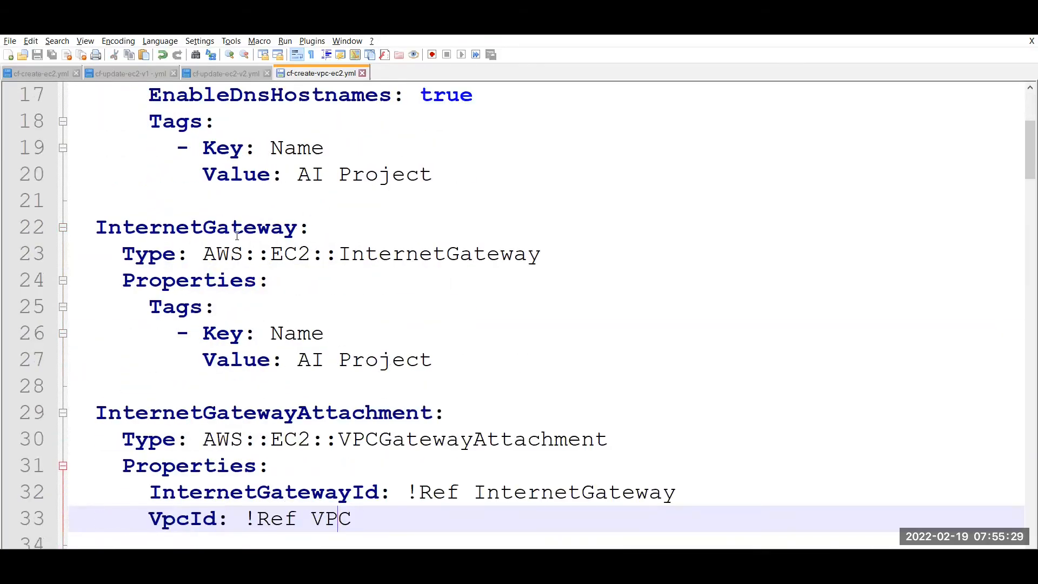
Append InternetGateway to the gateway's Name tag, making it 'AI Project InternetGateway'.
{"action": "double_click", "coordinate": [389, 252]}
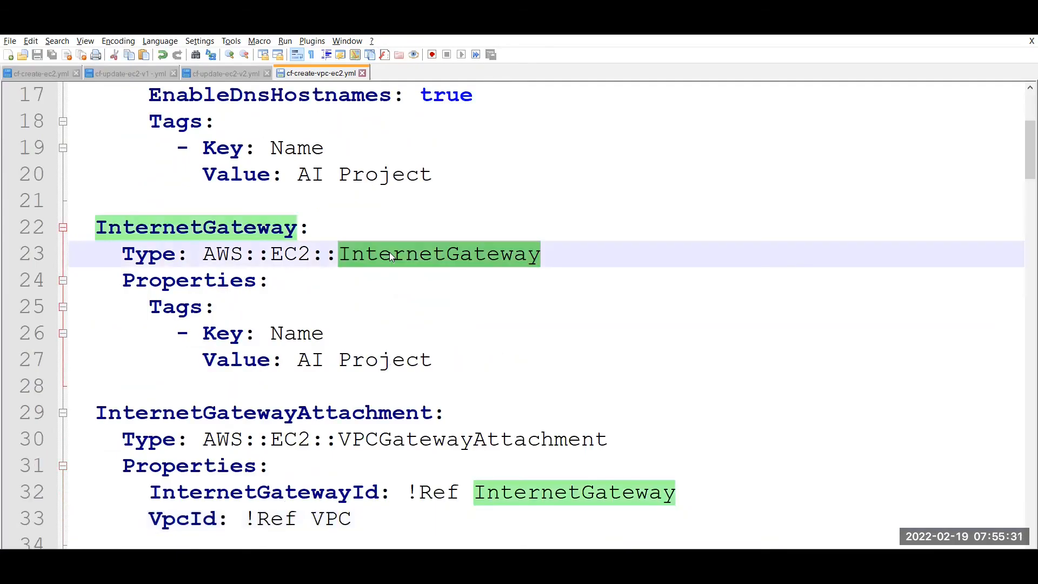
{"action": "double_click", "coordinate": [214, 276]}
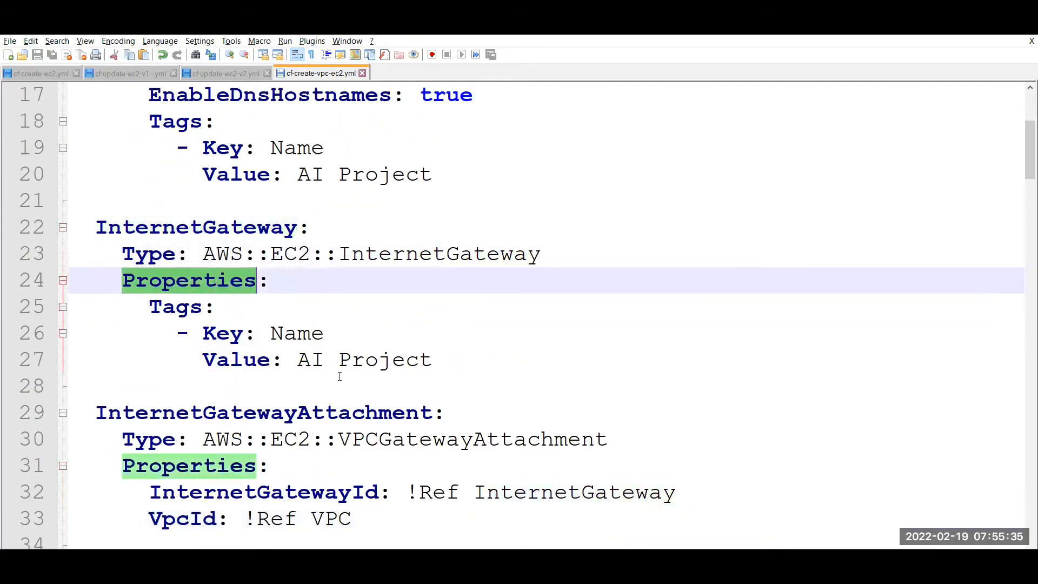
{"action": "left_click", "coordinate": [515, 357]}
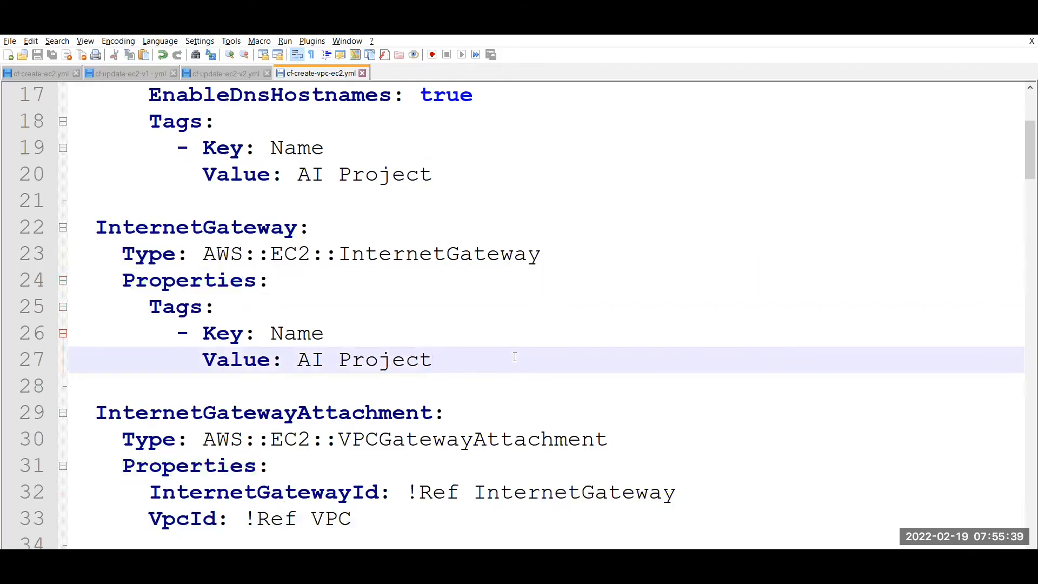
{"action": "key", "text": "Down"}
{"action": "key", "text": "Down"}
{"action": "key", "text": "Down"}
{"action": "key", "text": "Down"}
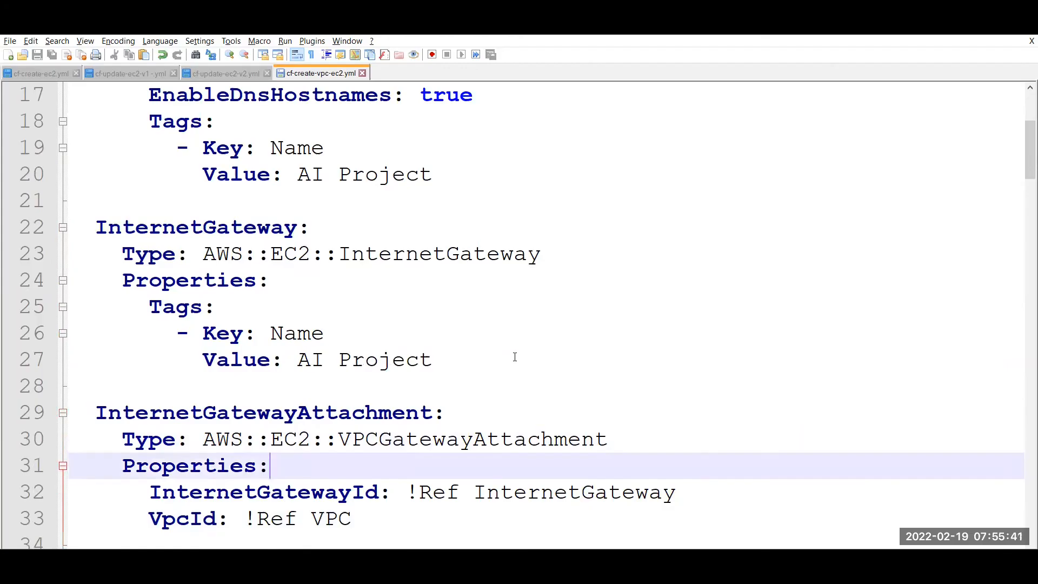
{"action": "key", "text": "Down"}
{"action": "key", "text": "Down"}
{"action": "key", "text": "Down"}
{"action": "key", "text": "Down"}
{"action": "key", "text": "Down"}
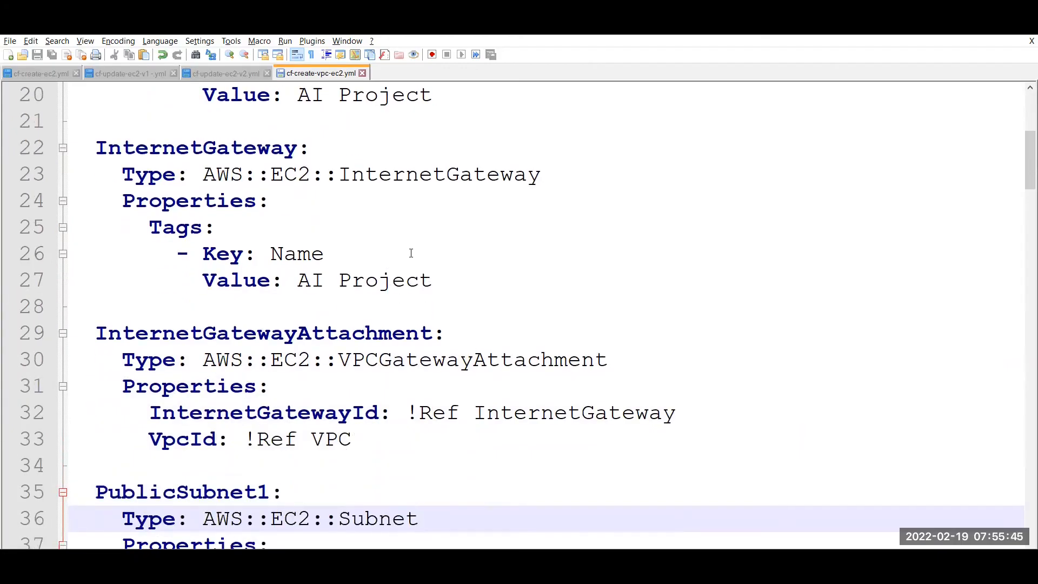
{"action": "double_click", "coordinate": [398, 174]}
{"action": "key", "text": "ctrl+c"}
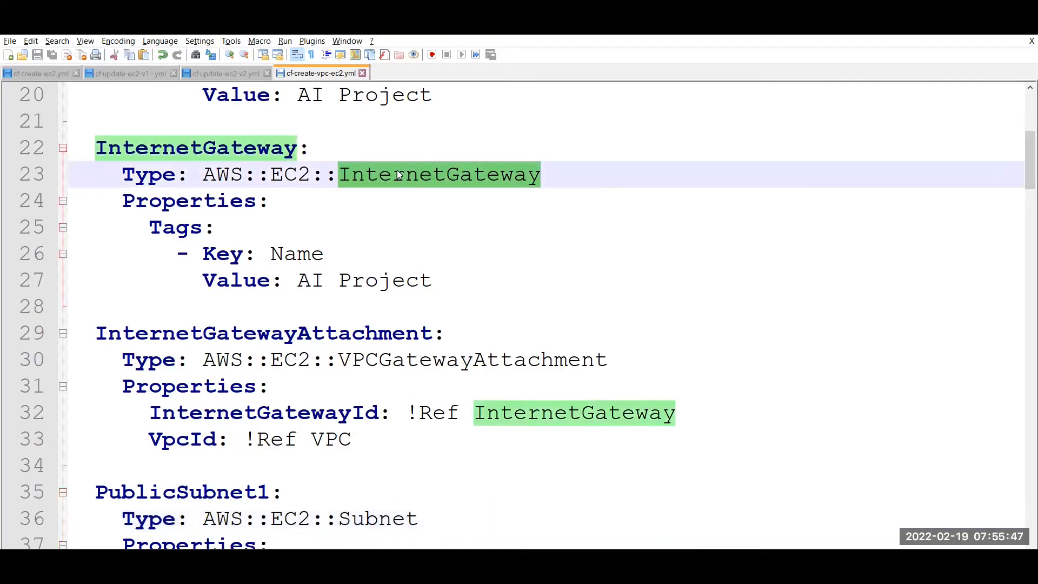
{"action": "left_click", "coordinate": [448, 276]}
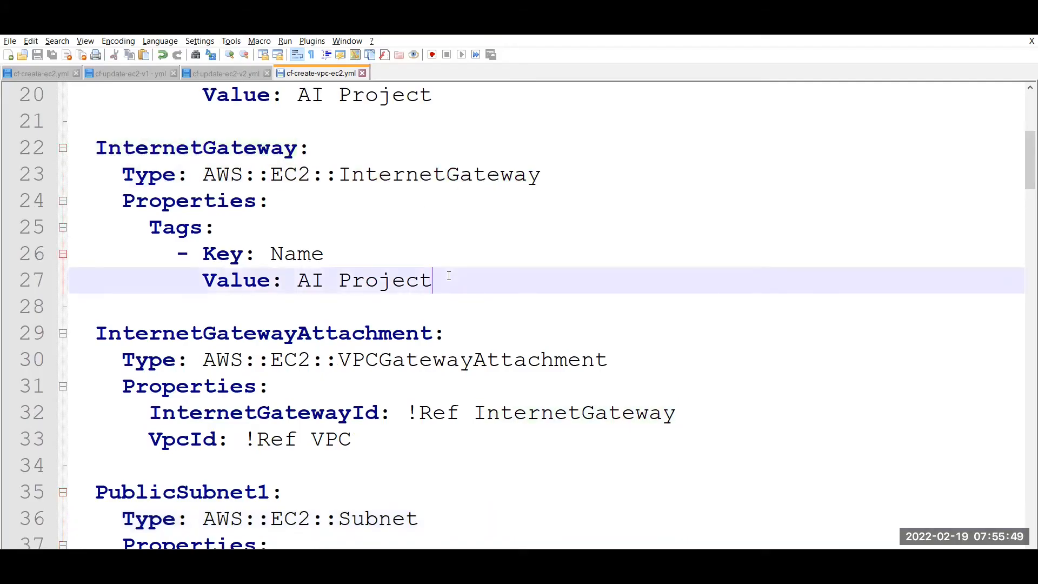
{"action": "key", "text": "ctrl+v"}
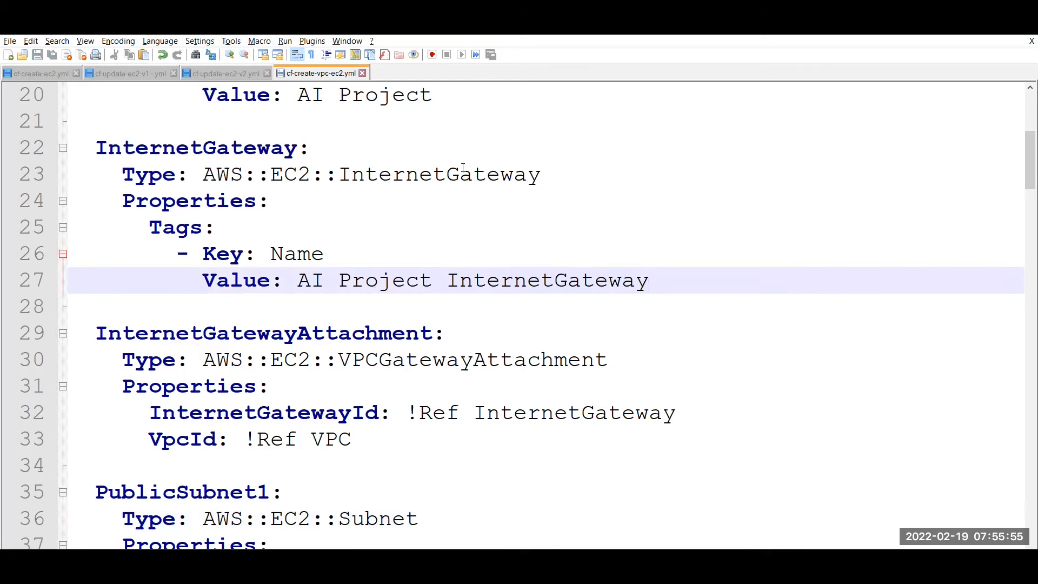
Walk through InternetGatewayAttachment: its VPCGatewayAttachment type and Refs to InternetGateway and VPC.
{"action": "left_click", "coordinate": [270, 335]}
{"action": "double_click", "coordinate": [222, 336]}
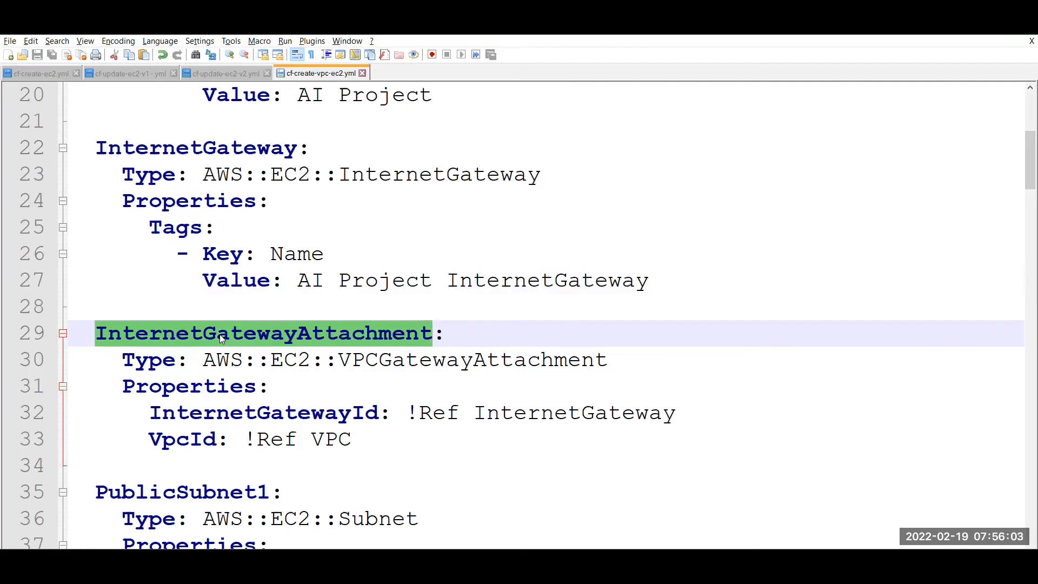
{"action": "double_click", "coordinate": [159, 361]}
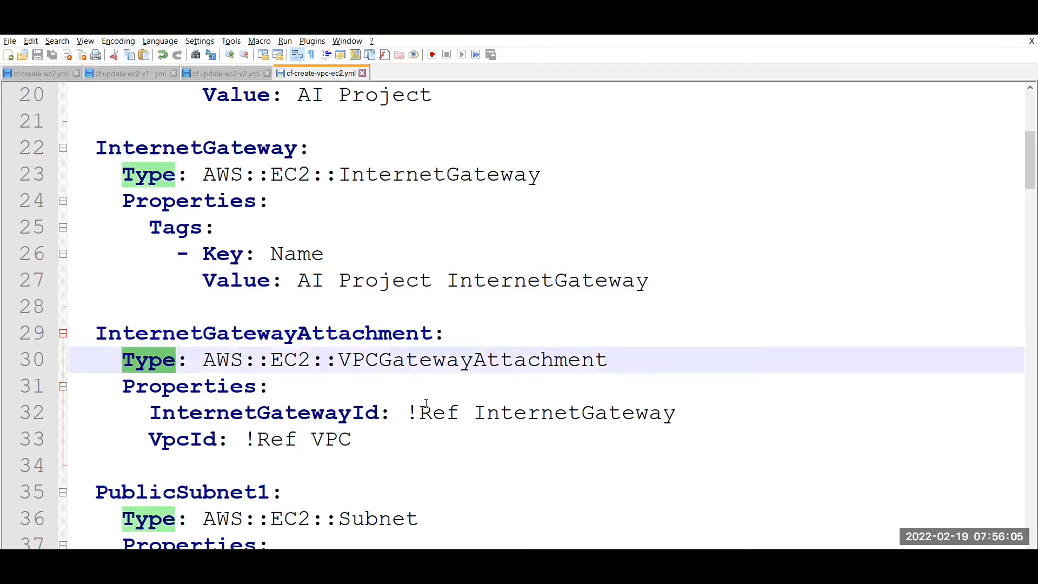
{"action": "left_click", "coordinate": [440, 364]}
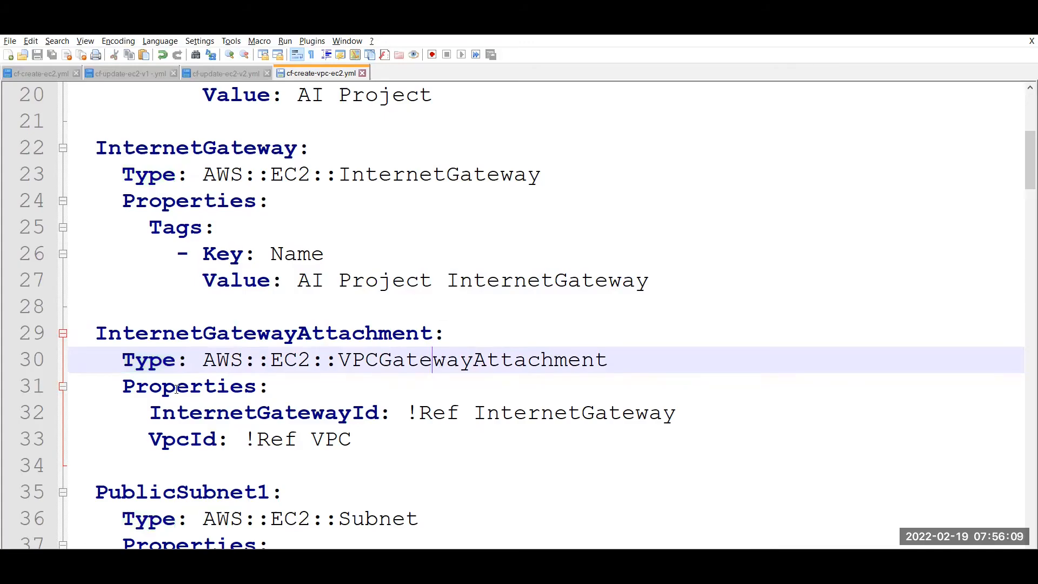
{"action": "double_click", "coordinate": [273, 413]}
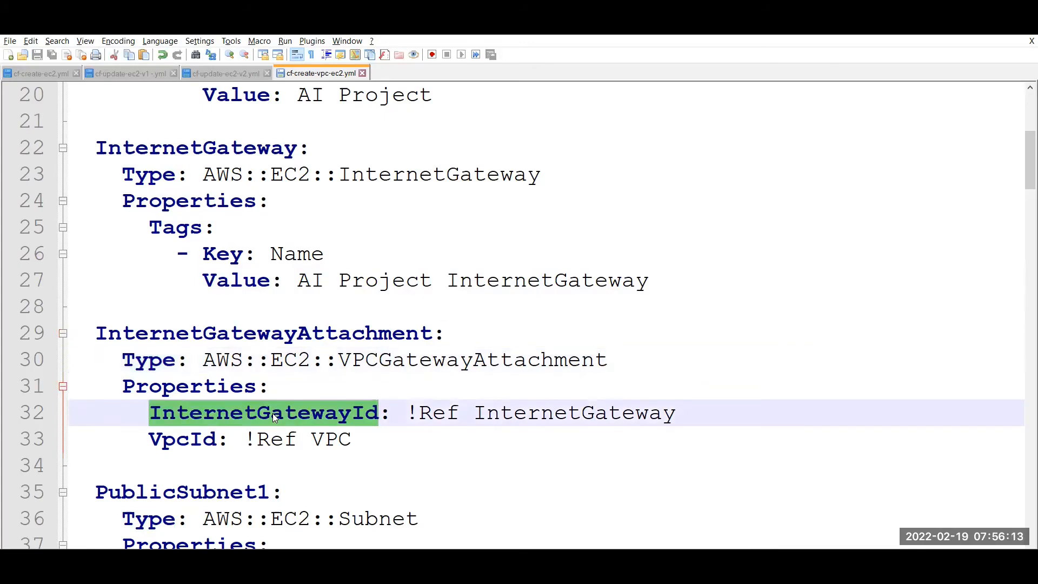
{"action": "double_click", "coordinate": [191, 448]}
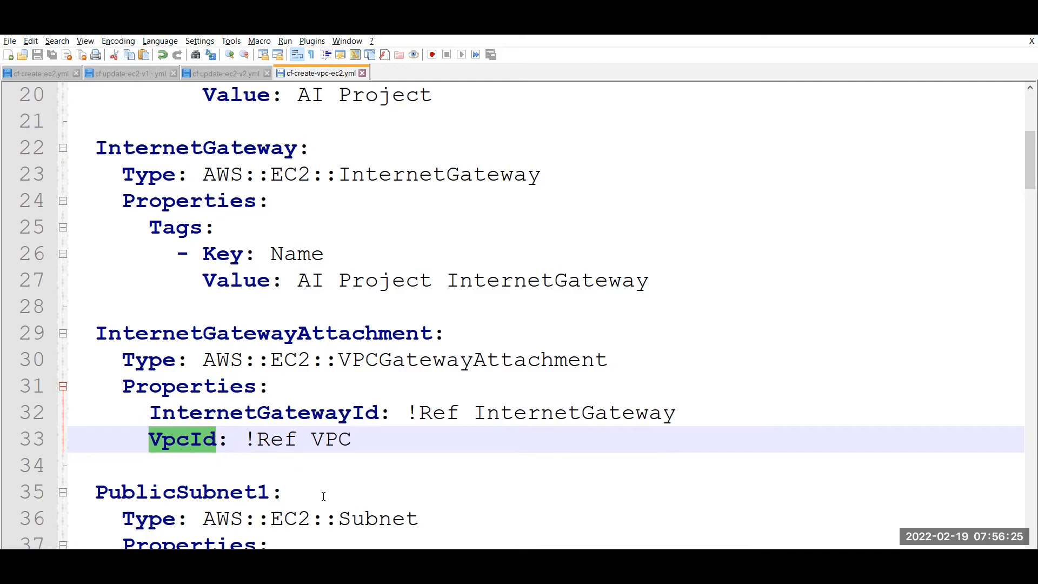
{"action": "double_click", "coordinate": [431, 414]}
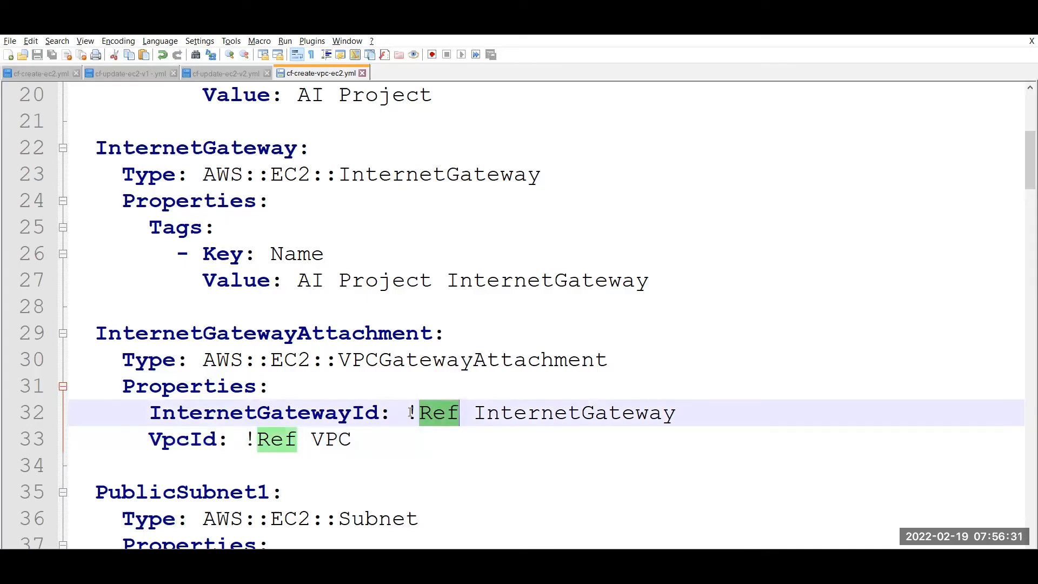
{"action": "double_click", "coordinate": [411, 415]}
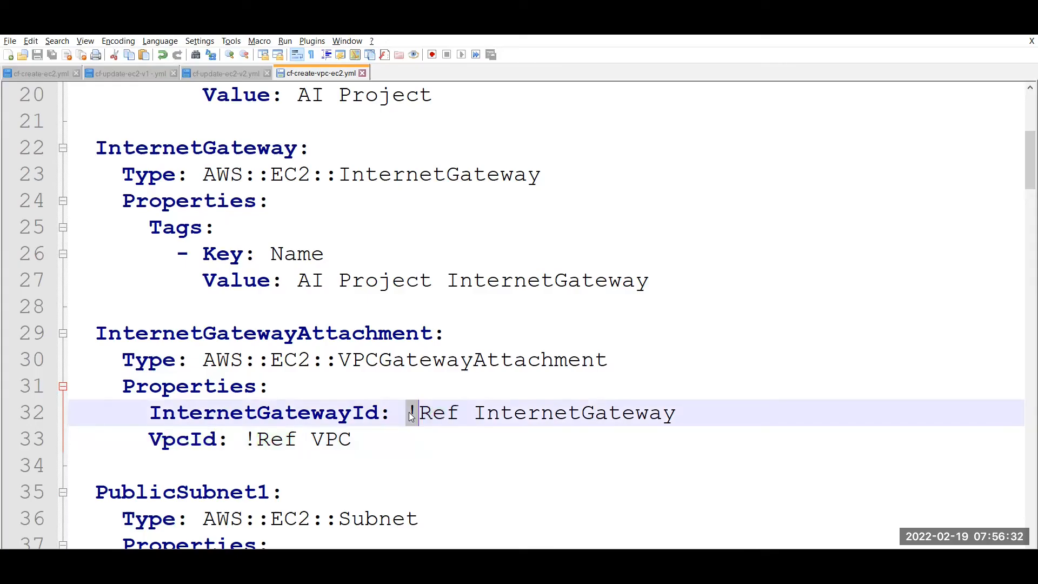
{"action": "double_click", "coordinate": [530, 414]}
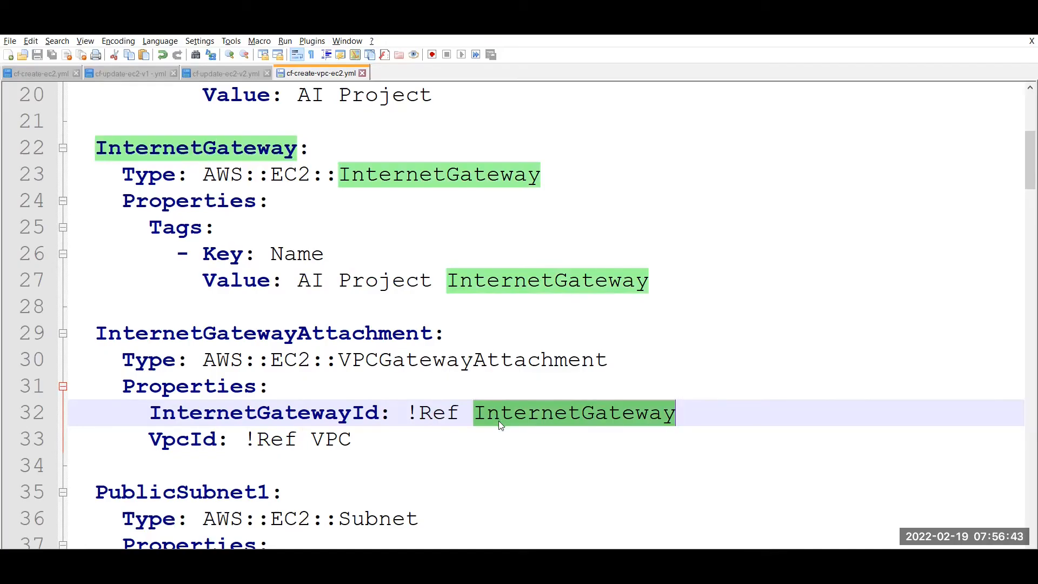
{"action": "double_click", "coordinate": [329, 439]}
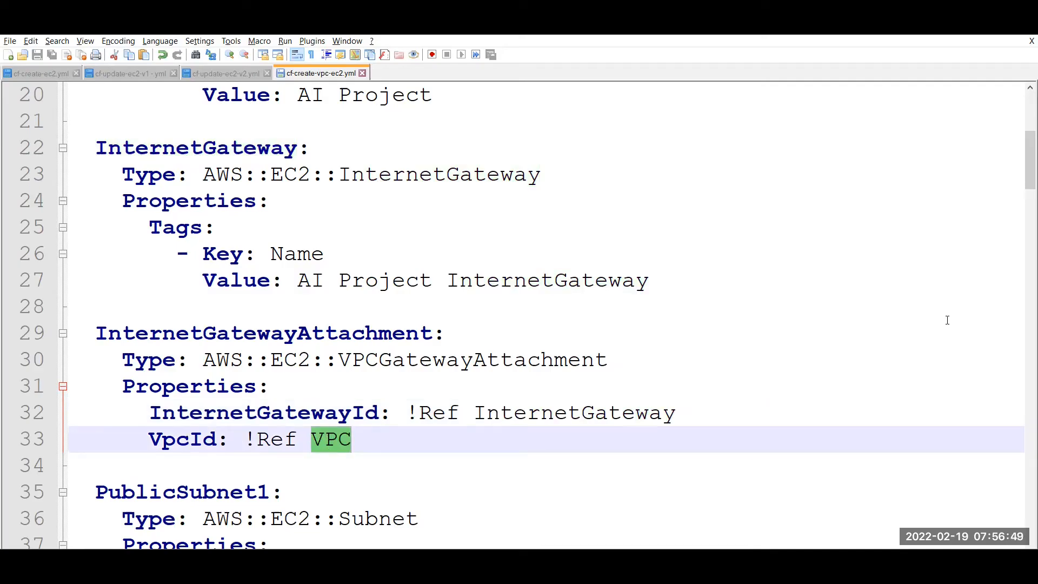
{"action": "left_click_drag", "start_coordinate": [1025, 183], "coordinate": [1023, 142]}
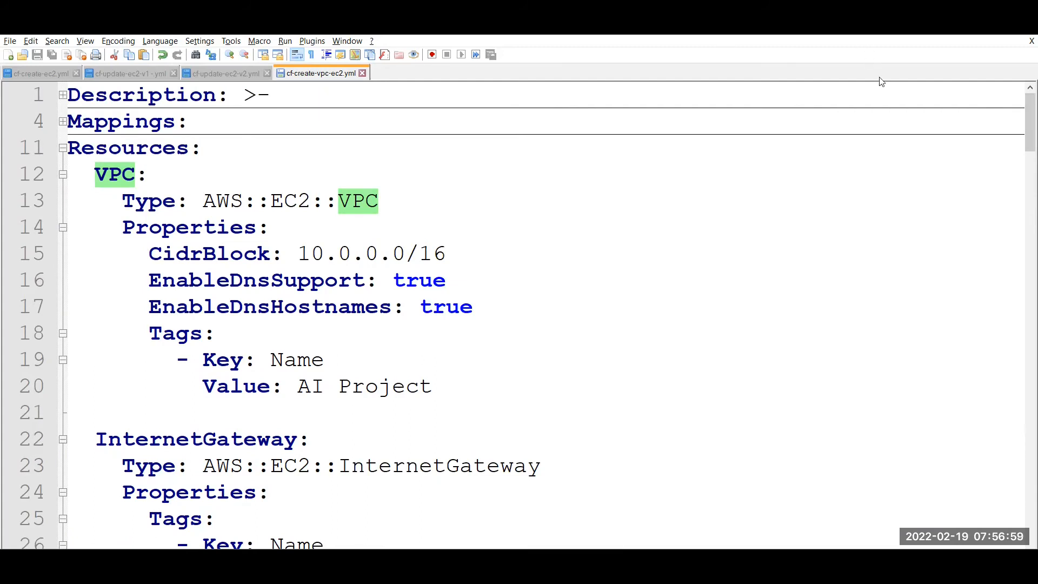
{"action": "scroll", "coordinate": [1024, 151], "scroll_direction": "down", "scroll_amount": 1}
{"action": "scroll", "coordinate": [1023, 162], "scroll_direction": "down", "scroll_amount": 6}
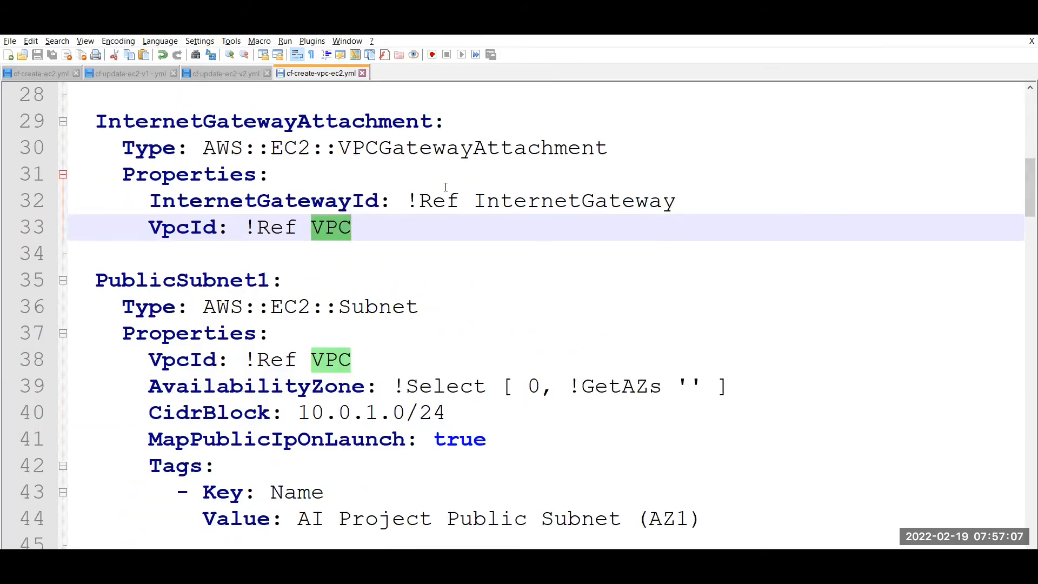
{"action": "double_click", "coordinate": [428, 197]}
{"action": "left_click", "coordinate": [411, 225]}
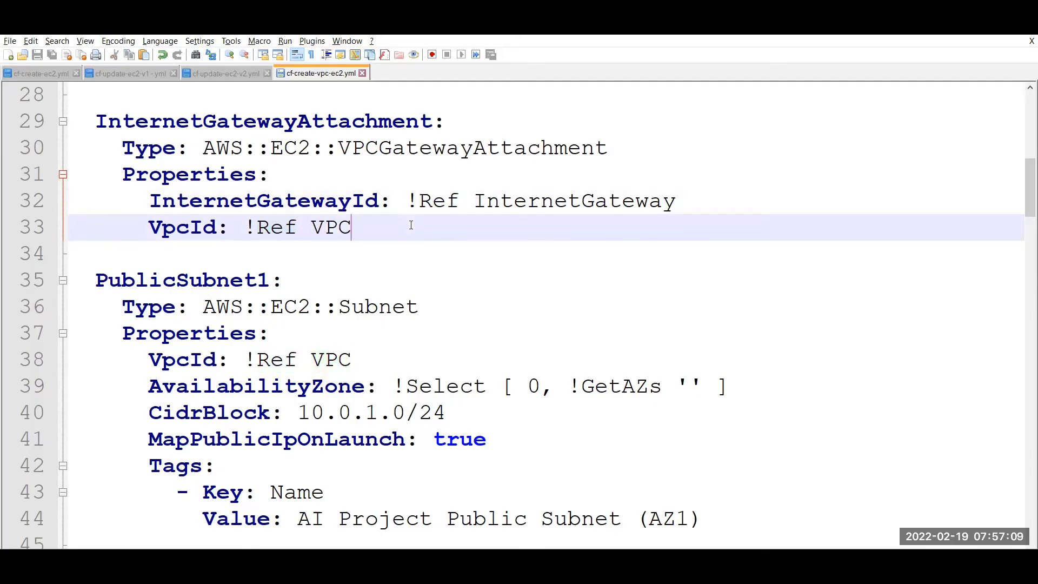
{"action": "left_click_drag", "start_coordinate": [407, 202], "coordinate": [460, 201]}
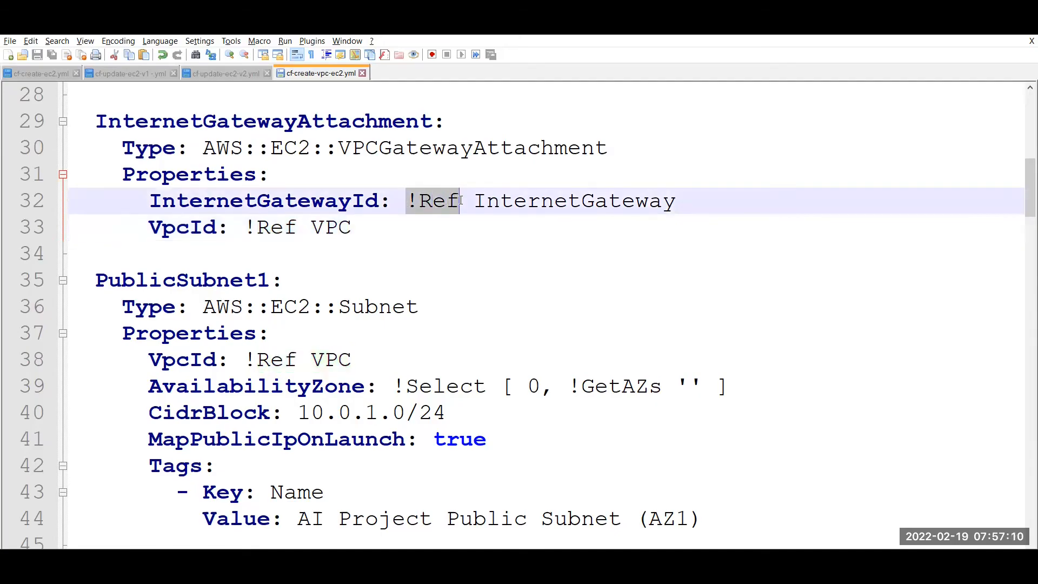
{"action": "left_click", "coordinate": [414, 255]}
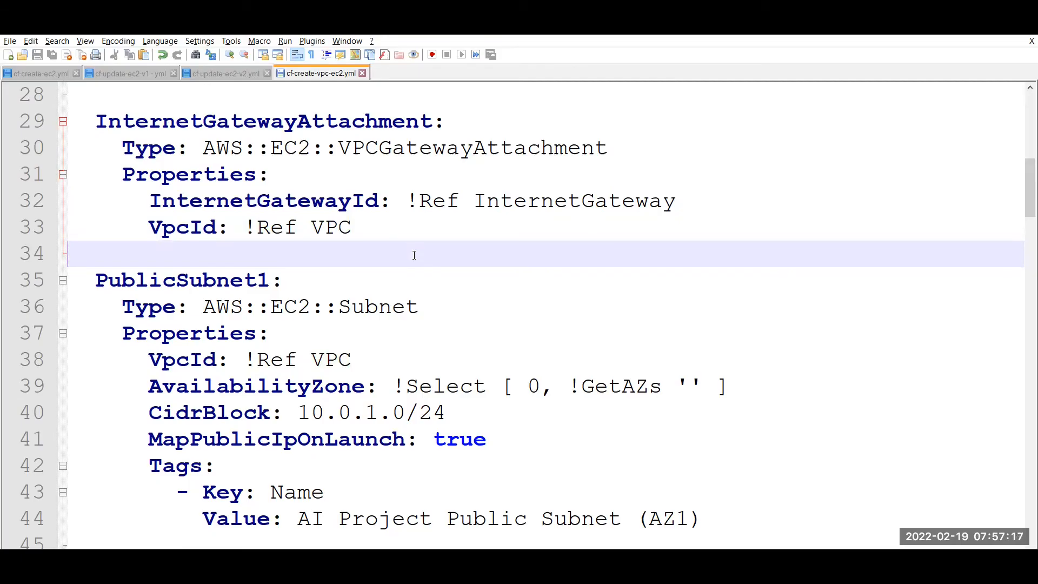
{"action": "double_click", "coordinate": [196, 286]}
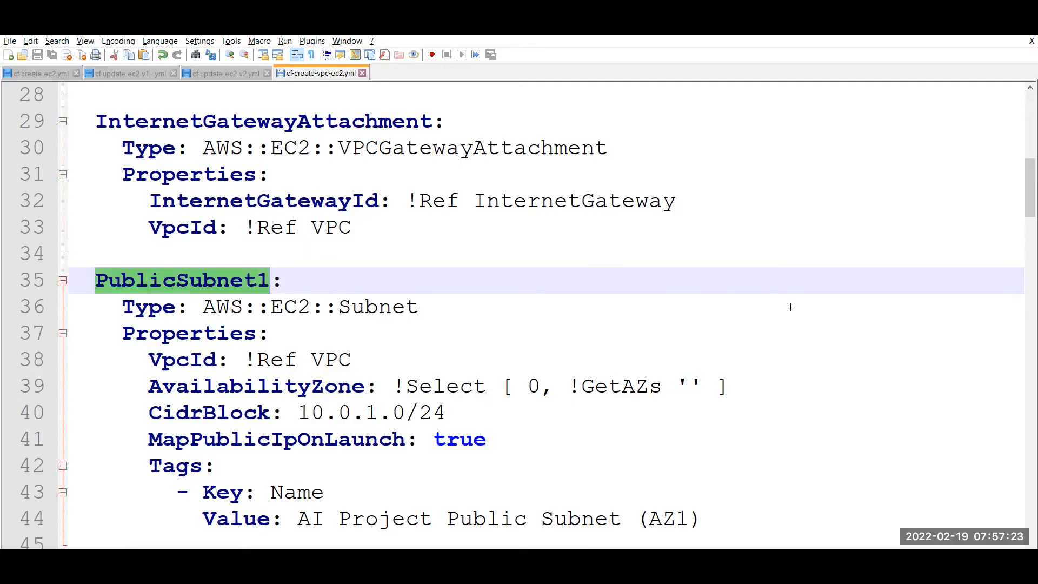
{"action": "left_click_drag", "start_coordinate": [1022, 189], "coordinate": [1022, 206]}
{"action": "double_click", "coordinate": [386, 227]}
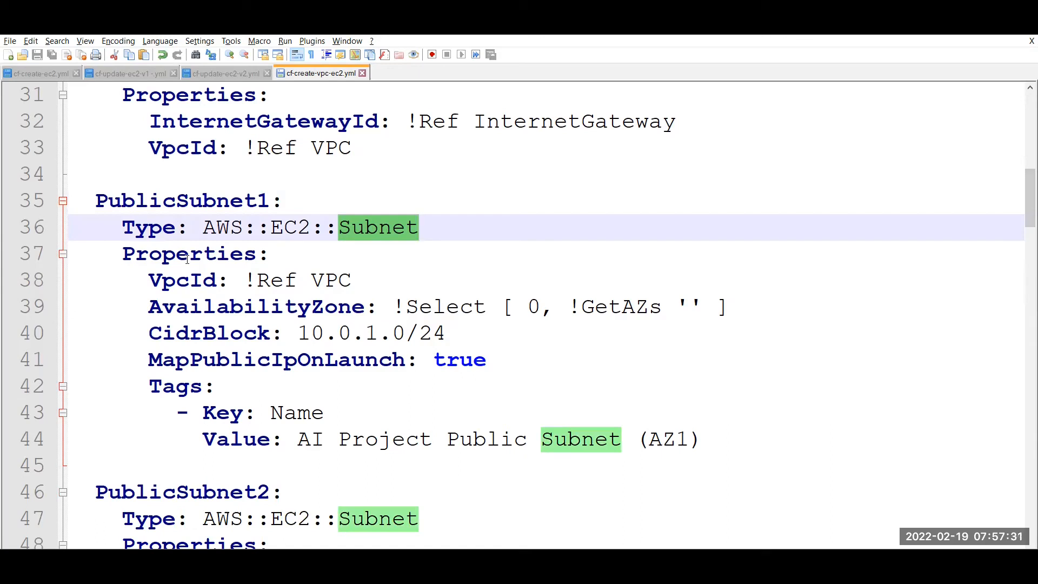
{"action": "double_click", "coordinate": [176, 281]}
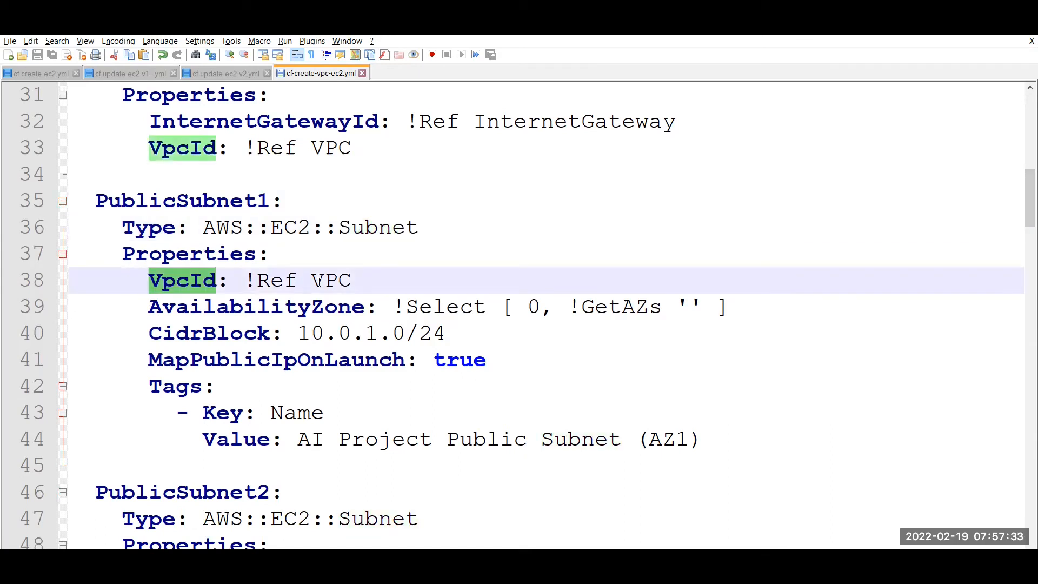
{"action": "double_click", "coordinate": [261, 280]}
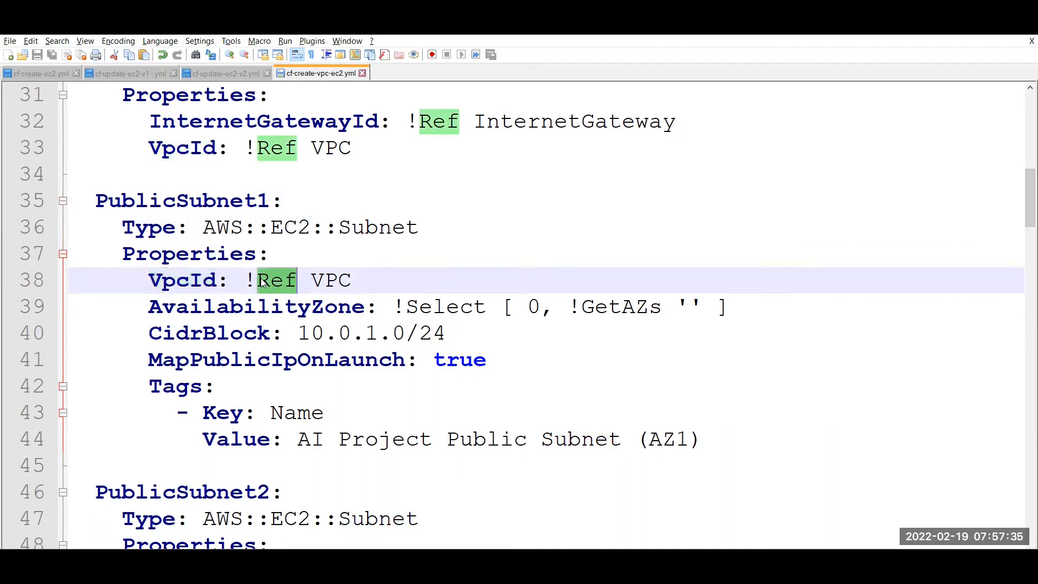
{"action": "double_click", "coordinate": [329, 281]}
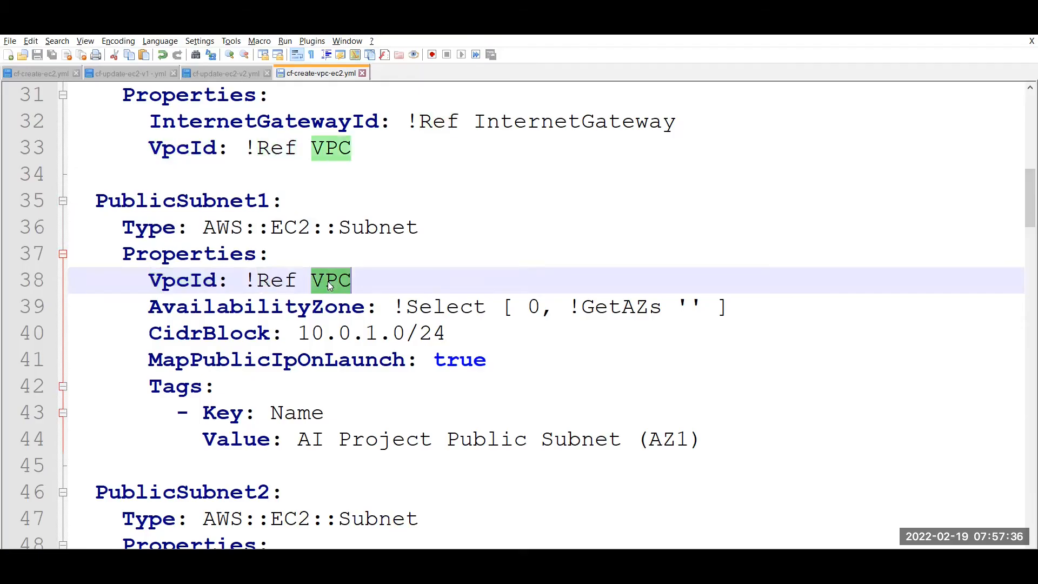
{"action": "double_click", "coordinate": [307, 308]}
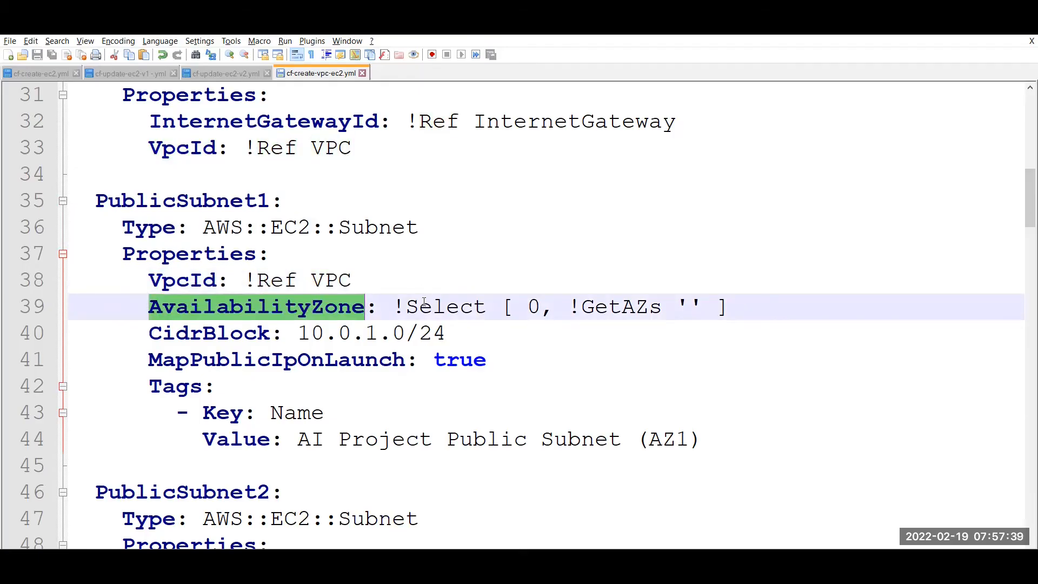
{"action": "left_click_drag", "start_coordinate": [393, 307], "coordinate": [757, 309]}
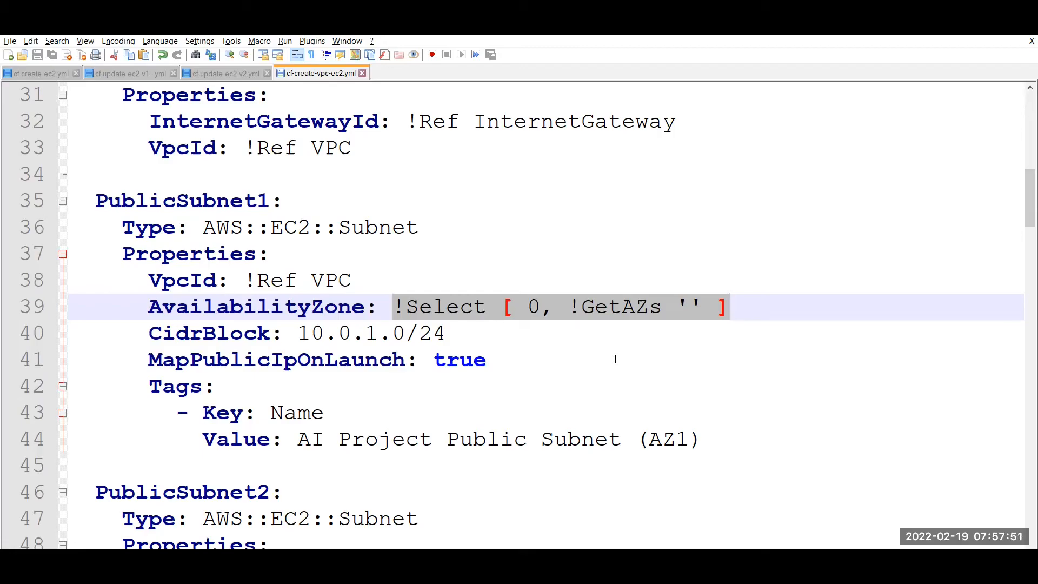
{"action": "left_click", "coordinate": [607, 351]}
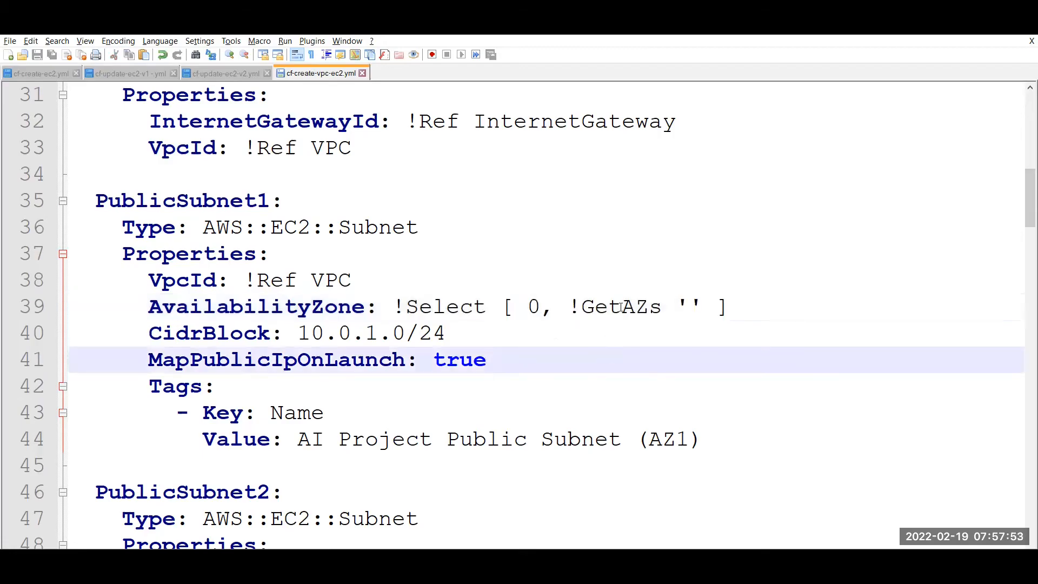
{"action": "double_click", "coordinate": [620, 307]}
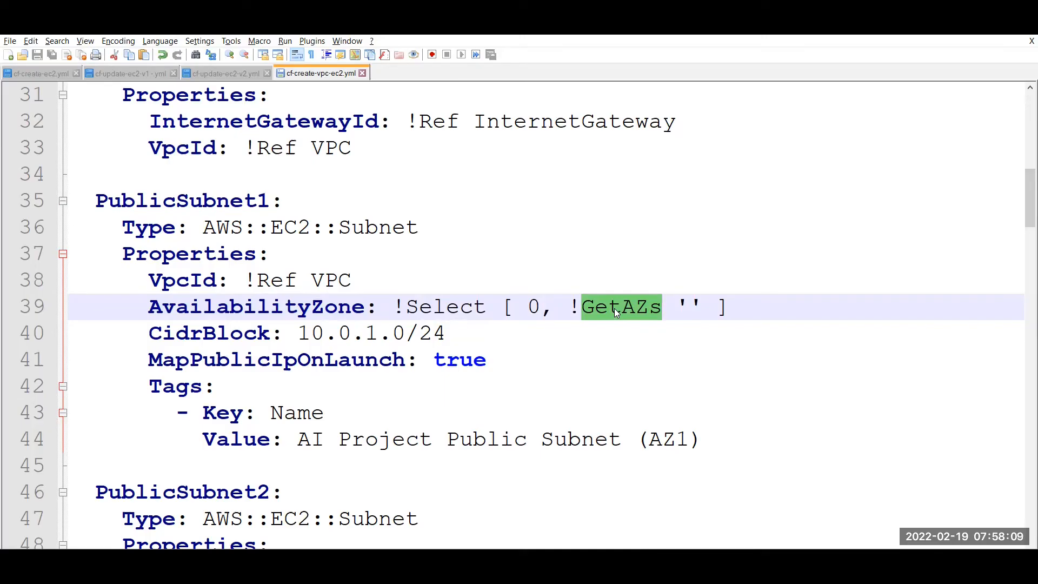
{"action": "double_click", "coordinate": [539, 306]}
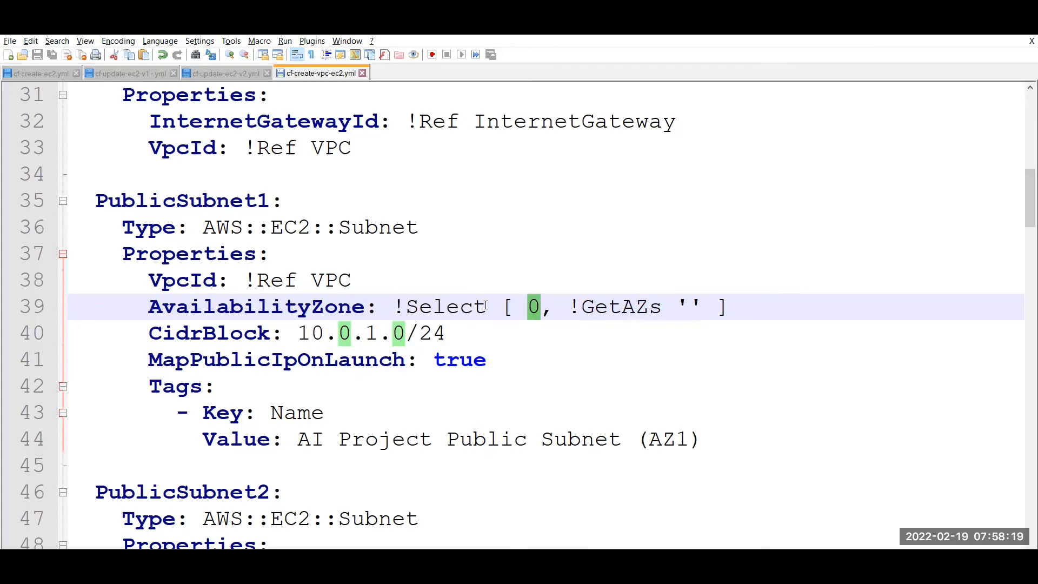
{"action": "double_click", "coordinate": [383, 308]}
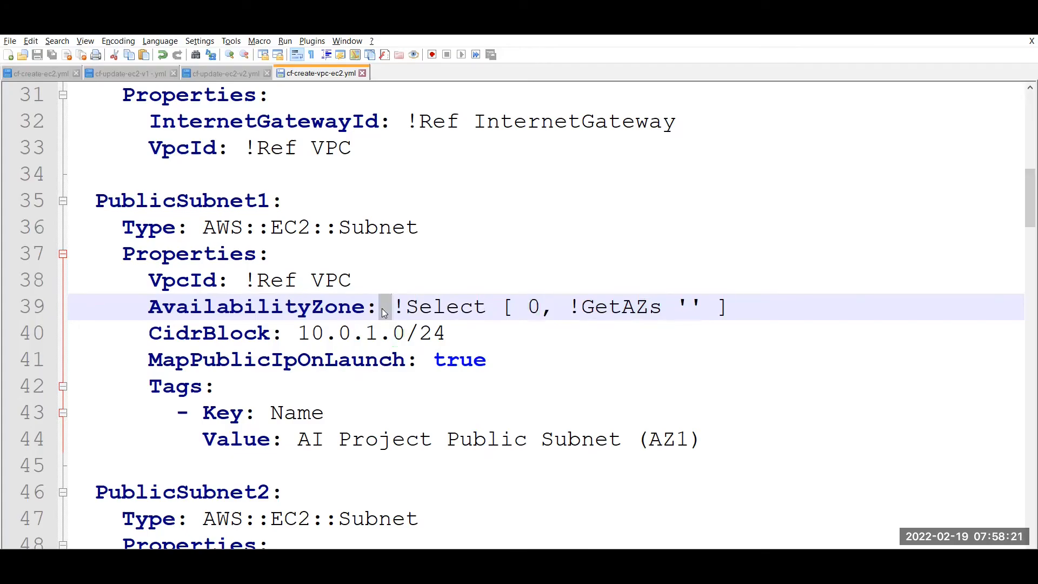
{"action": "double_click", "coordinate": [422, 306]}
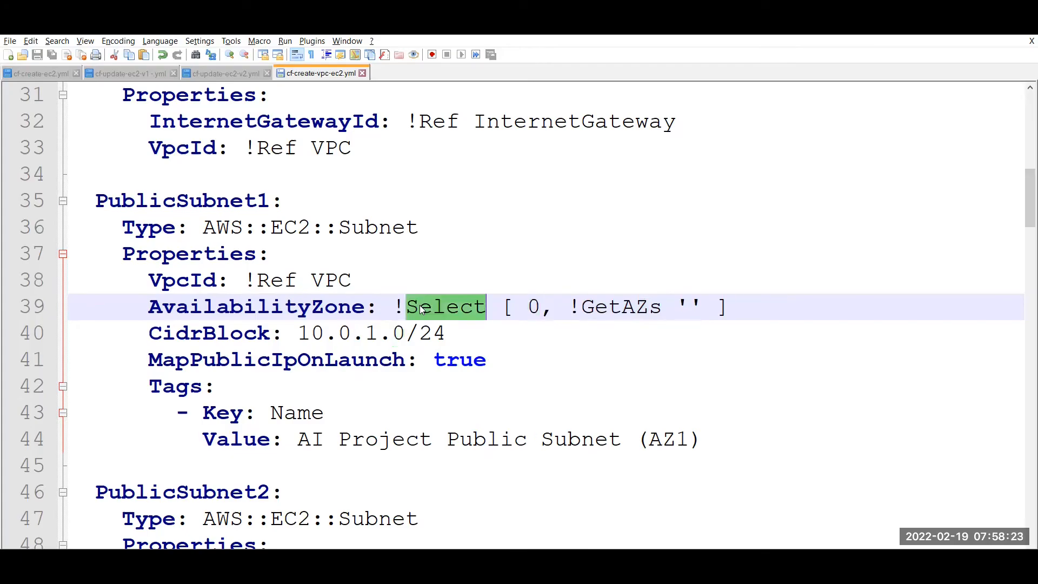
{"action": "left_click", "coordinate": [215, 333]}
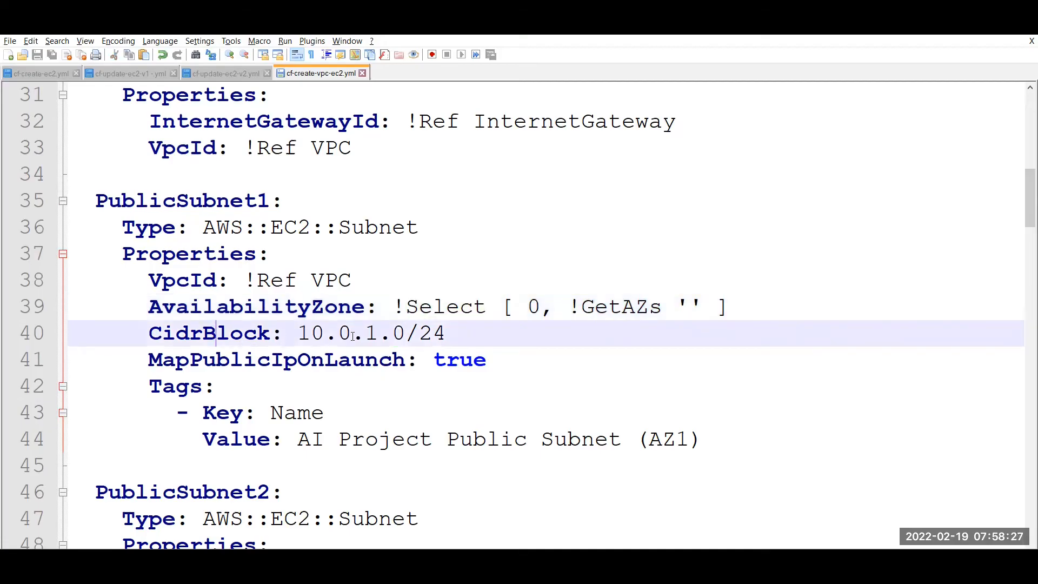
{"action": "double_click", "coordinate": [321, 359]}
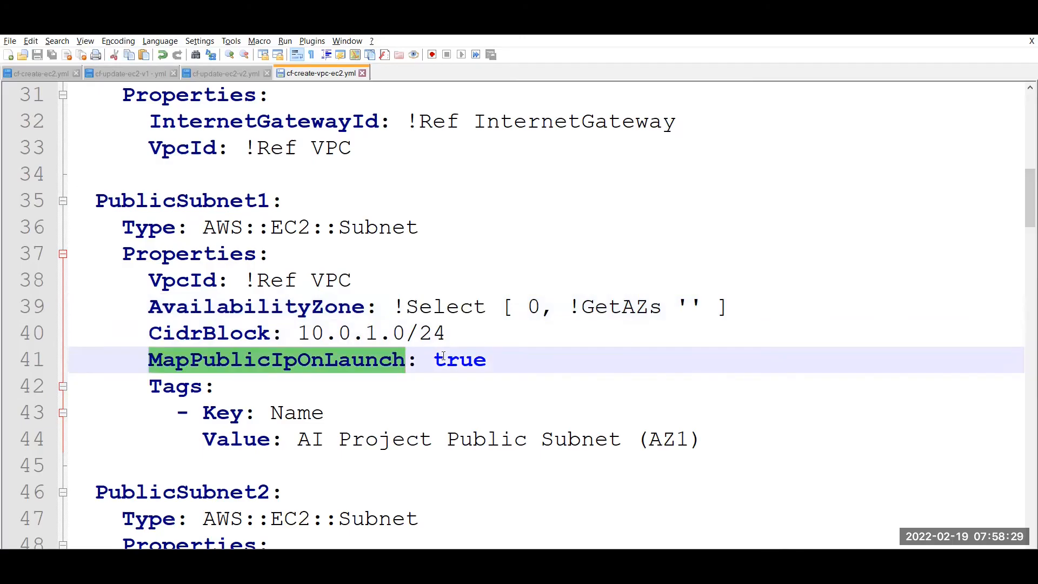
{"action": "double_click", "coordinate": [462, 359]}
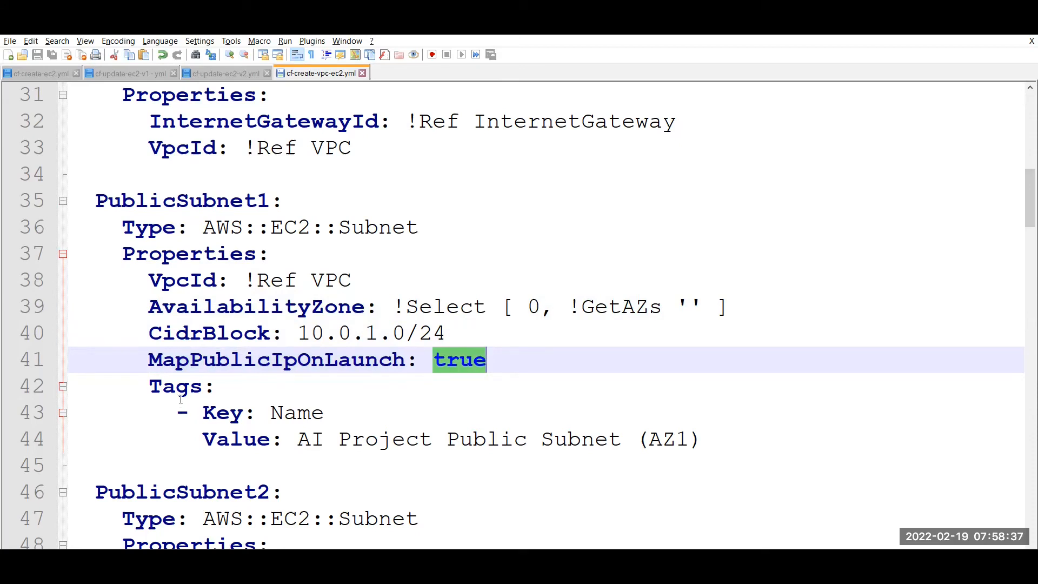
{"action": "double_click", "coordinate": [287, 414]}
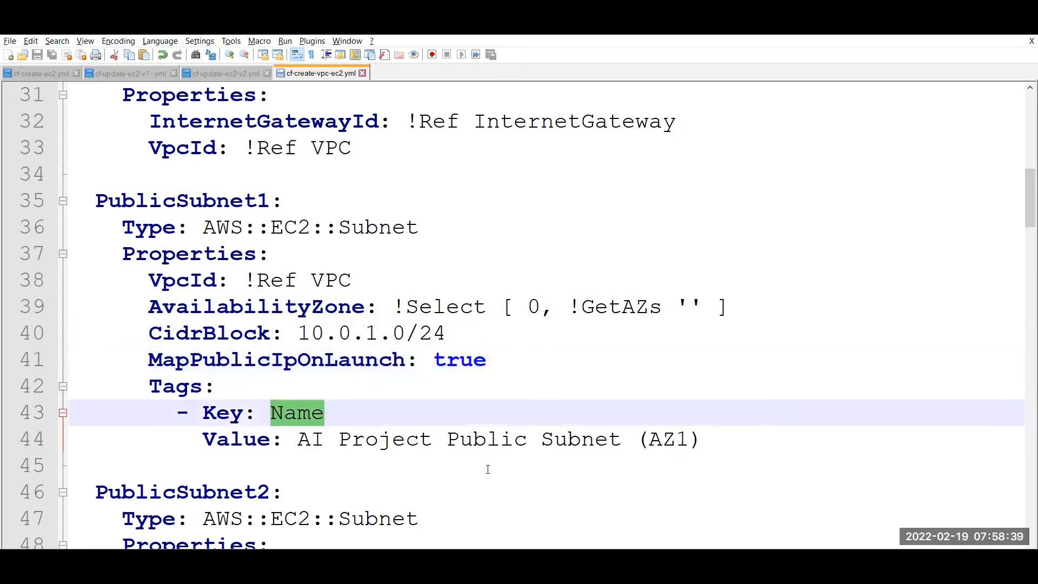
{"action": "key", "text": "Down"}
{"action": "key", "text": "Down"}
{"action": "key", "text": "Down"}
{"action": "key", "text": "Down"}
{"action": "key", "text": "Down"}
{"action": "key", "text": "Down"}
{"action": "key", "text": "Down"}
{"action": "key", "text": "Down"}
{"action": "key", "text": "Down"}
{"action": "key", "text": "Down"}
{"action": "key", "text": "Down"}
{"action": "key", "text": "Down"}
{"action": "key", "text": "Down"}
{"action": "key", "text": "Down"}
{"action": "key", "text": "Down"}
{"action": "key", "text": "Down"}
{"action": "key", "text": "Down"}
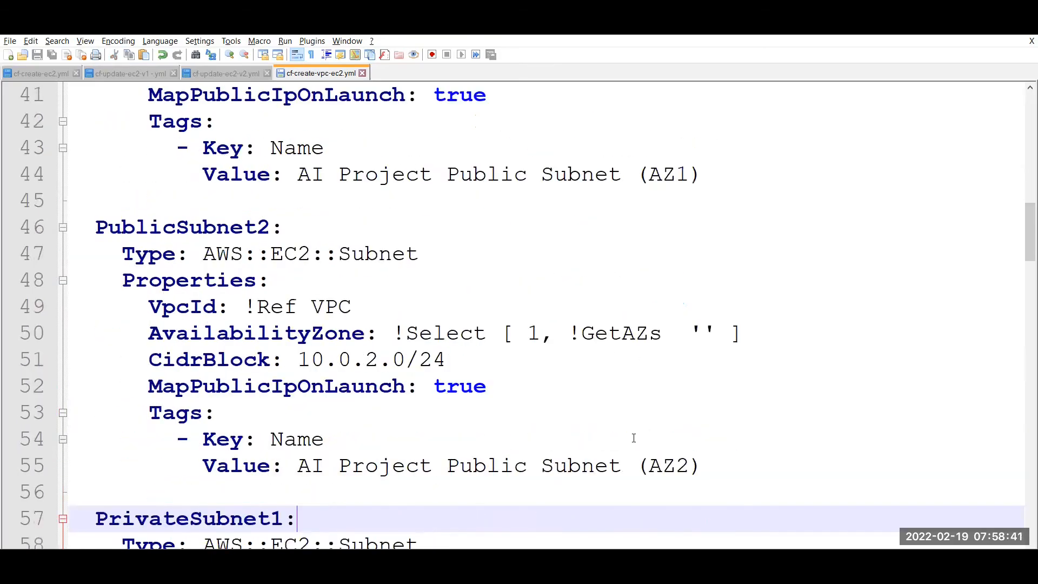
{"action": "left_click_drag", "start_coordinate": [392, 174], "coordinate": [333, 227]}
{"action": "triple_click", "coordinate": [335, 224]}
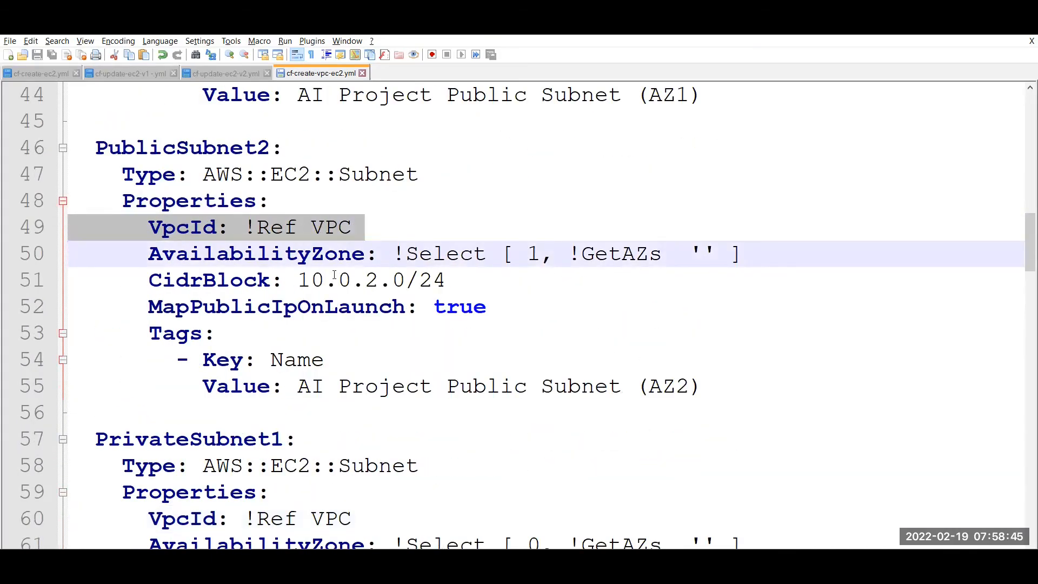
{"action": "double_click", "coordinate": [372, 279]}
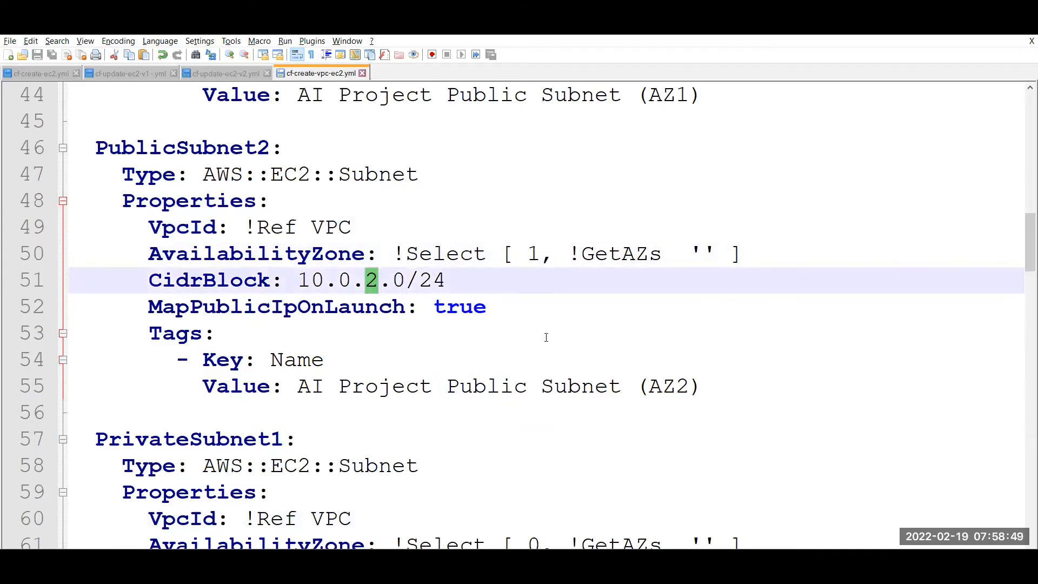
{"action": "key", "text": "Down"}
{"action": "key", "text": "Down"}
{"action": "key", "text": "Down"}
{"action": "key", "text": "Down"}
{"action": "key", "text": "Down"}
{"action": "key", "text": "Down"}
{"action": "key", "text": "Down"}
{"action": "key", "text": "Down"}
{"action": "key", "text": "Down"}
{"action": "key", "text": "Down"}
{"action": "key", "text": "Down"}
{"action": "key", "text": "Down"}
{"action": "key", "text": "Down"}
{"action": "key", "text": "Down"}
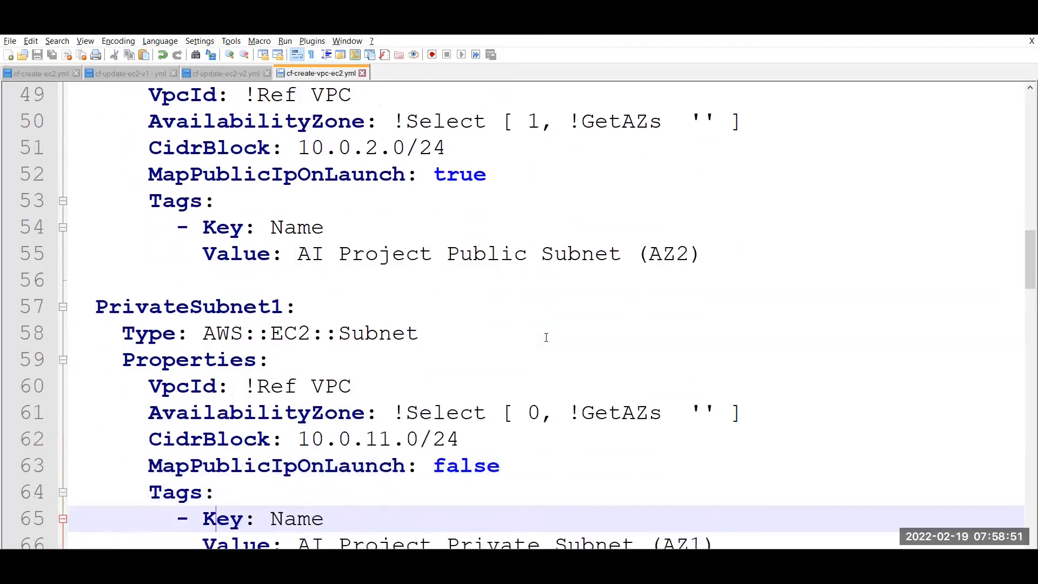
{"action": "key", "text": "Down"}
{"action": "key", "text": "Down"}
{"action": "key", "text": "Down"}
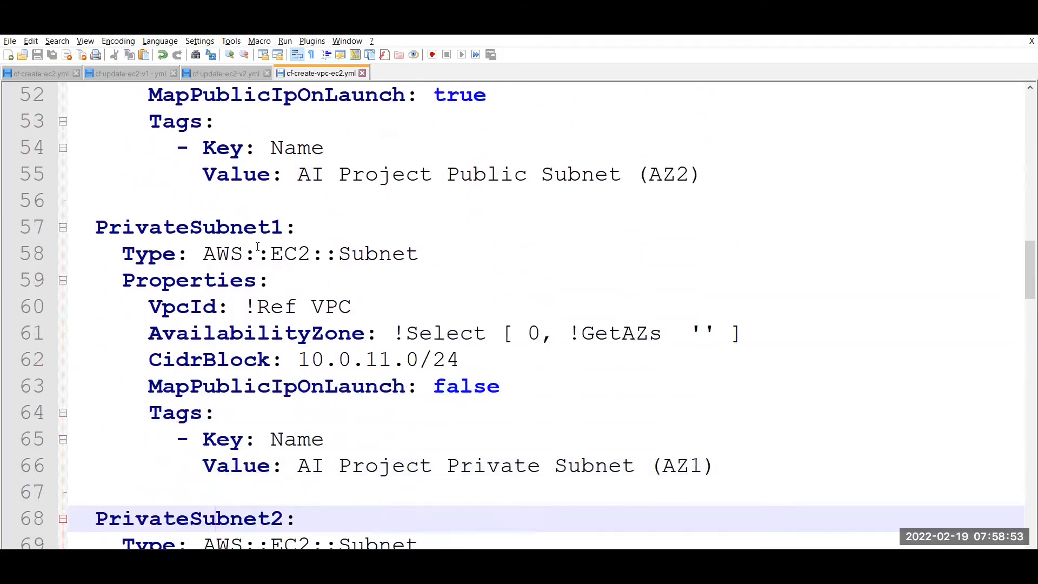
{"action": "double_click", "coordinate": [320, 304]}
{"action": "double_click", "coordinate": [377, 360]}
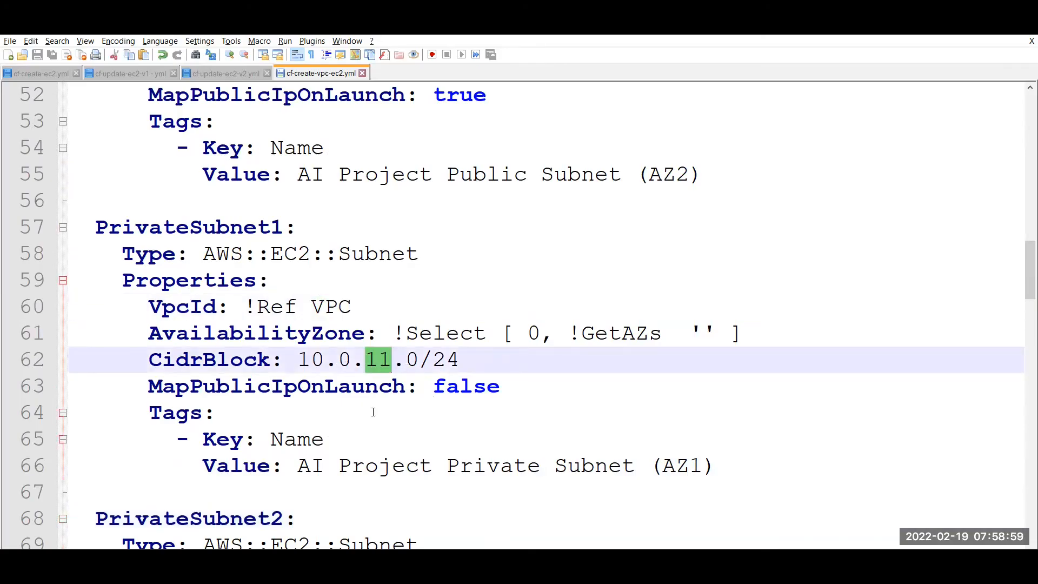
{"action": "key", "text": "Down"}
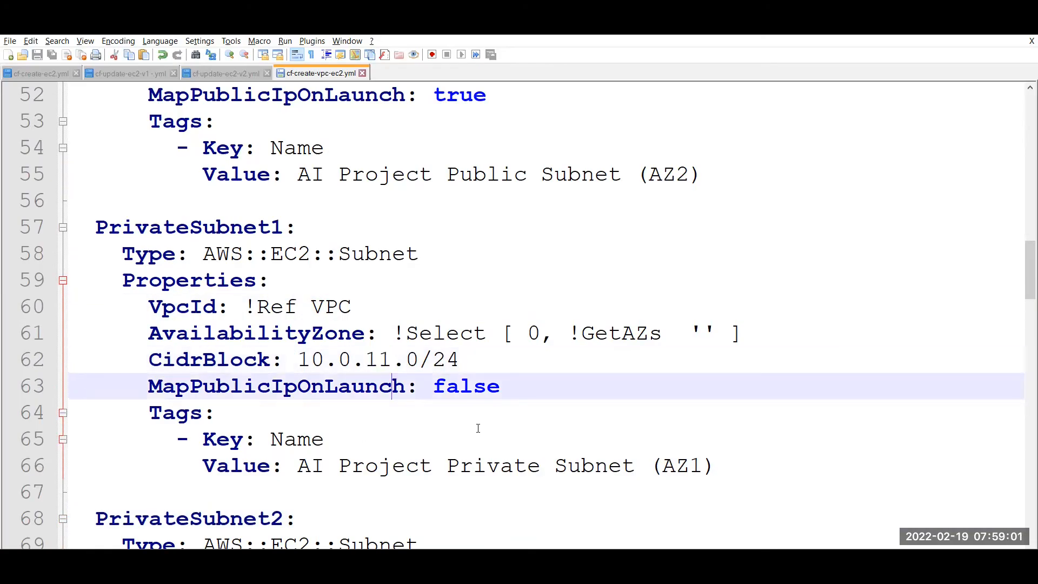
{"action": "double_click", "coordinate": [534, 466]}
{"action": "key", "text": "Down"}
{"action": "key", "text": "Down"}
{"action": "key", "text": "Down"}
{"action": "key", "text": "Down"}
{"action": "key", "text": "Down"}
{"action": "key", "text": "Down"}
{"action": "key", "text": "Down"}
{"action": "key", "text": "Down"}
{"action": "key", "text": "Down"}
{"action": "key", "text": "Down"}
{"action": "key", "text": "Down"}
{"action": "key", "text": "Down"}
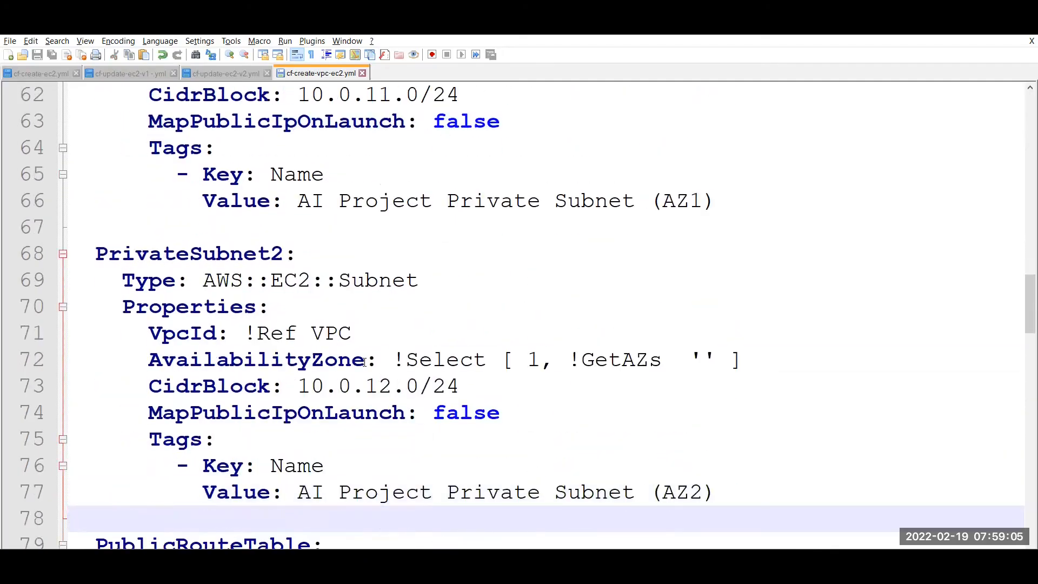
{"action": "key", "text": "Down"}
{"action": "key", "text": "Down"}
{"action": "key", "text": "Down"}
{"action": "key", "text": "Down"}
{"action": "key", "text": "Down"}
{"action": "key", "text": "Down"}
{"action": "key", "text": "Down"}
{"action": "key", "text": "Down"}
{"action": "key", "text": "Down"}
{"action": "key", "text": "Down"}
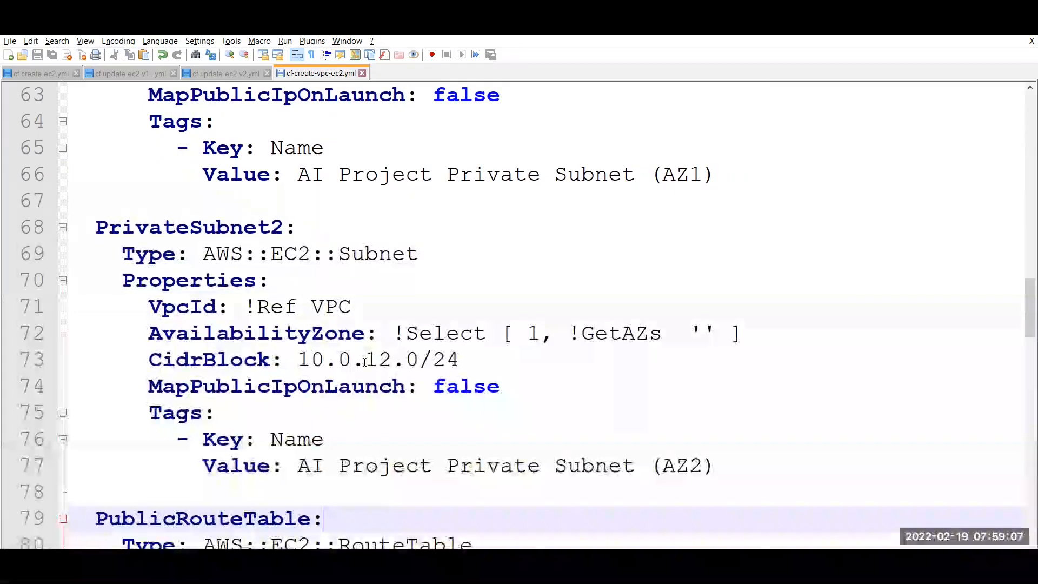
{"action": "key", "text": "Down"}
{"action": "key", "text": "Down"}
{"action": "key", "text": "Down"}
{"action": "key", "text": "Down"}
{"action": "key", "text": "Down"}
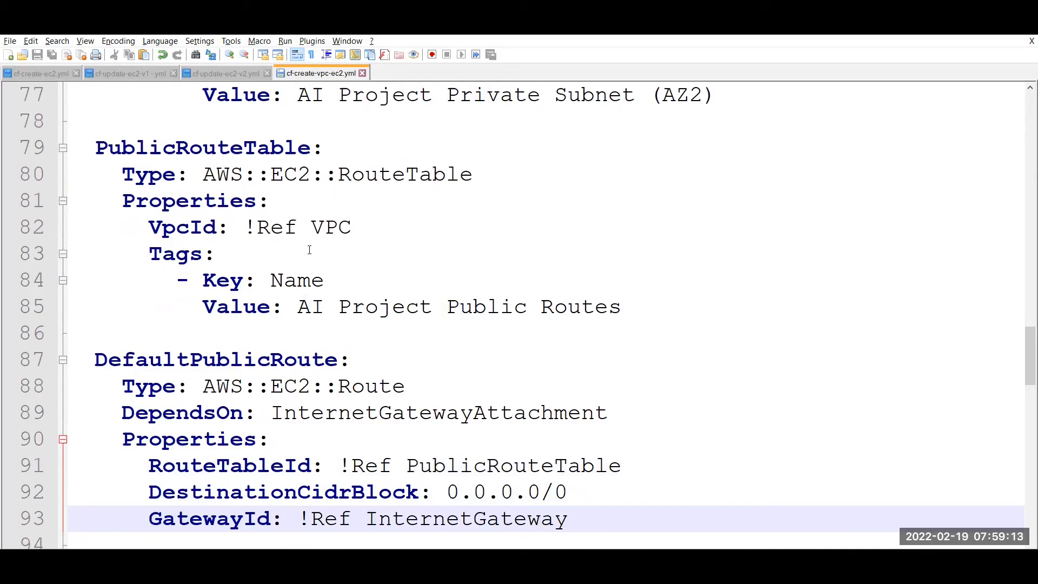
{"action": "double_click", "coordinate": [277, 177]}
{"action": "double_click", "coordinate": [375, 182]}
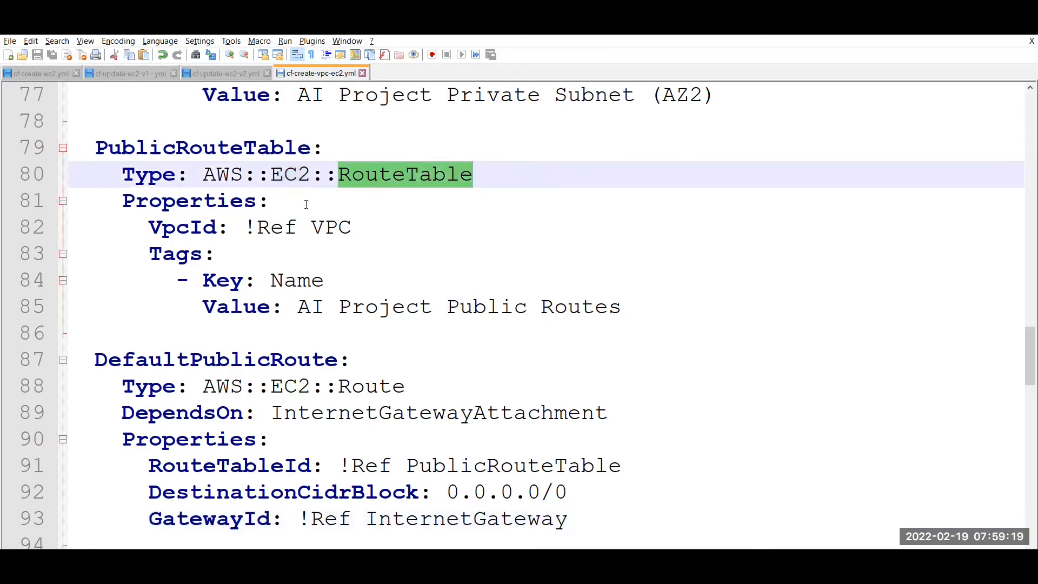
{"action": "double_click", "coordinate": [265, 227]}
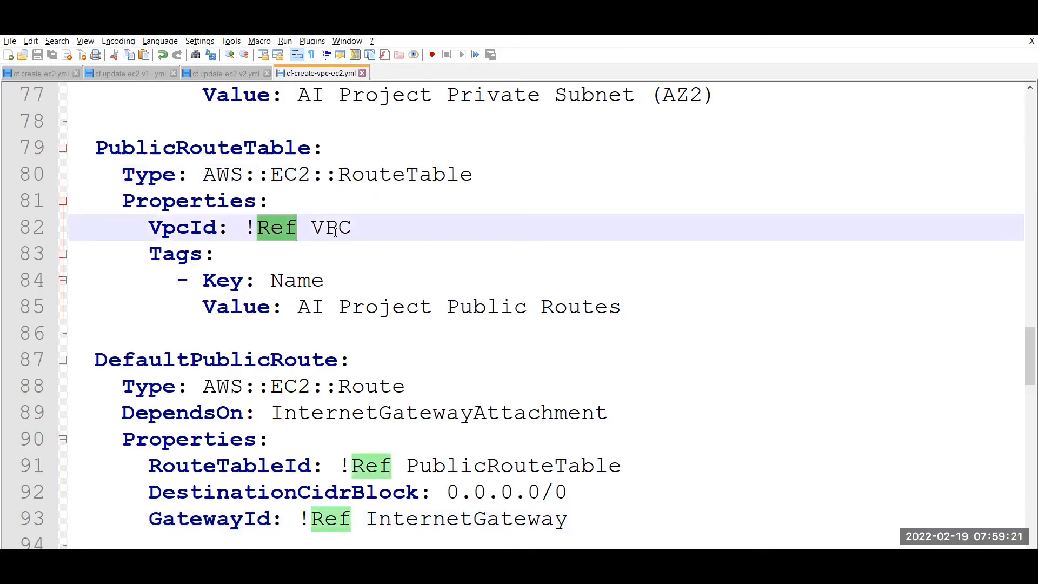
{"action": "double_click", "coordinate": [335, 232]}
{"action": "left_click_drag", "start_coordinate": [299, 280], "coordinate": [489, 322]}
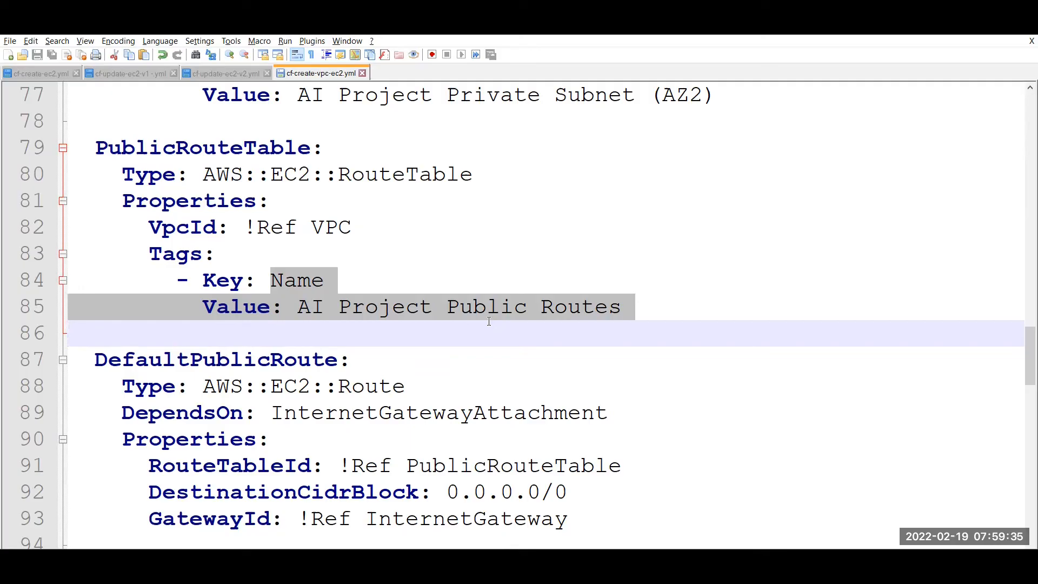
{"action": "left_click", "coordinate": [443, 338]}
{"action": "key", "text": "Down"}
{"action": "key", "text": "Down"}
{"action": "key", "text": "Down"}
{"action": "key", "text": "Down"}
{"action": "key", "text": "Down"}
{"action": "key", "text": "Down"}
{"action": "key", "text": "Down"}
{"action": "key", "text": "Down"}
{"action": "key", "text": "Down"}
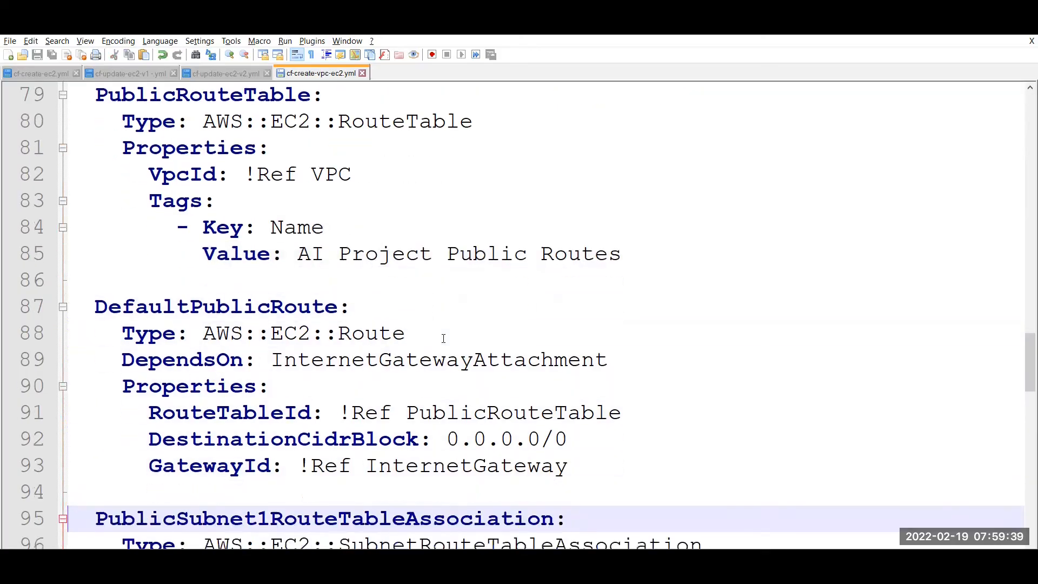
{"action": "key", "text": "Down"}
{"action": "key", "text": "Down"}
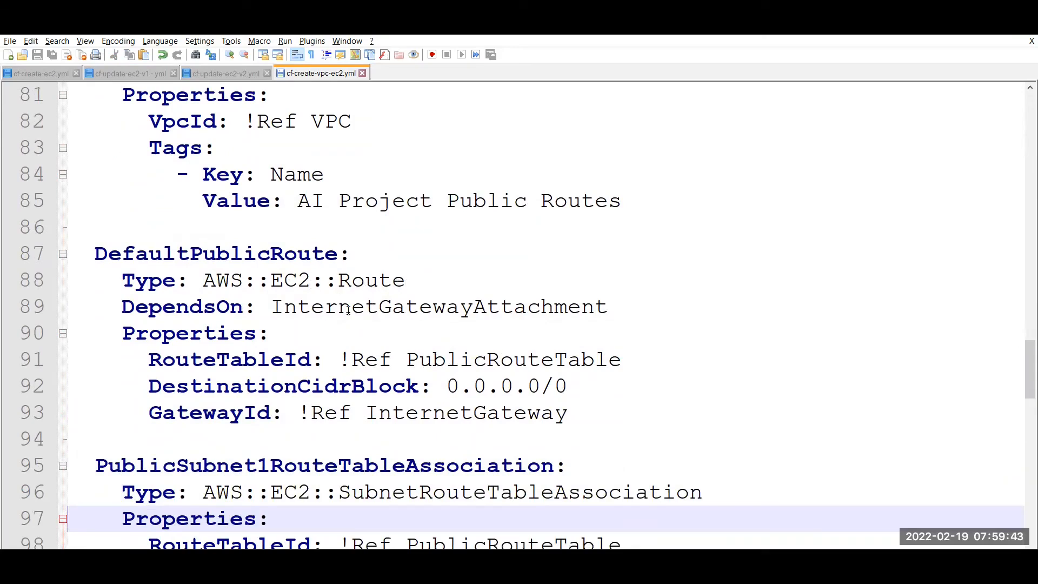
{"action": "double_click", "coordinate": [373, 312]}
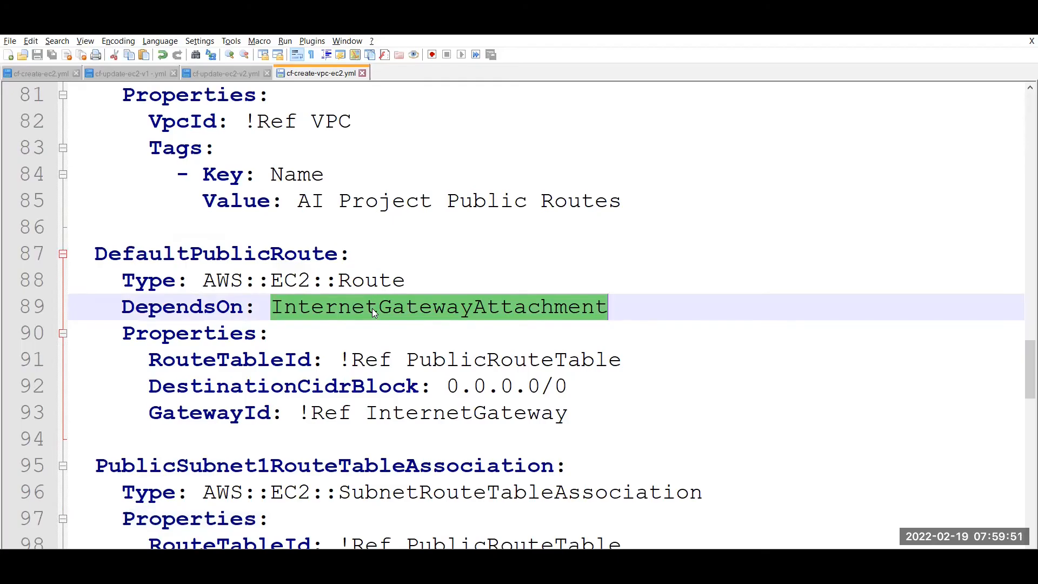
{"action": "double_click", "coordinate": [460, 389]}
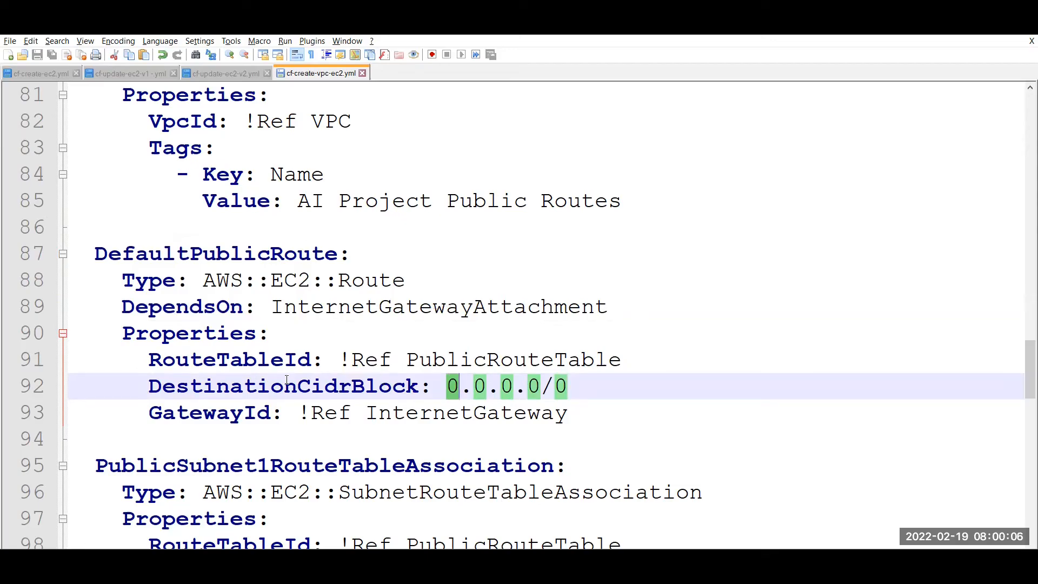
{"action": "key", "text": "Down"}
{"action": "key", "text": "Down"}
{"action": "key", "text": "Down"}
{"action": "key", "text": "Down"}
{"action": "key", "text": "Down"}
{"action": "key", "text": "Down"}
{"action": "key", "text": "Down"}
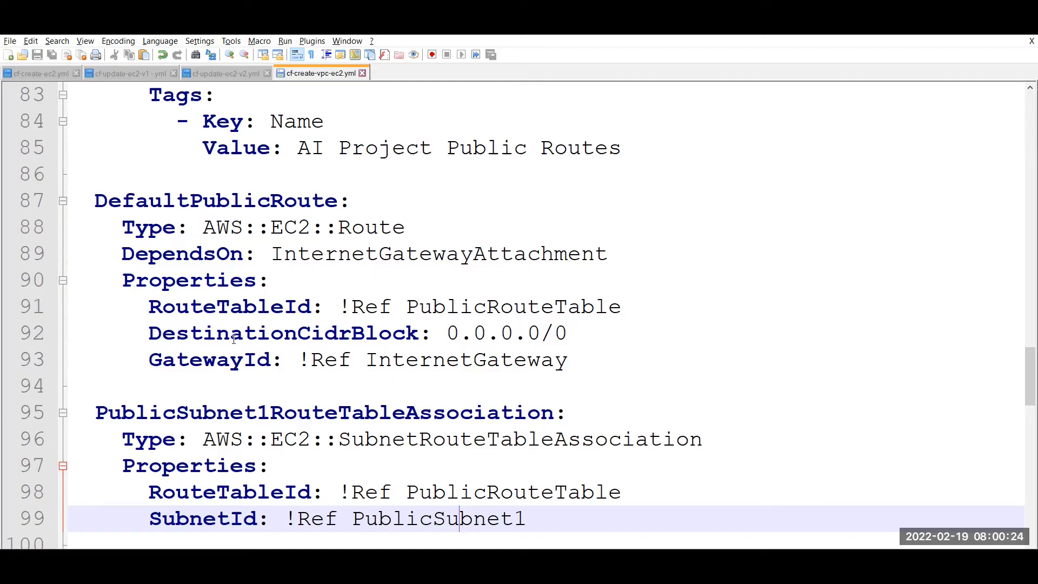
{"action": "left_click", "coordinate": [249, 359]}
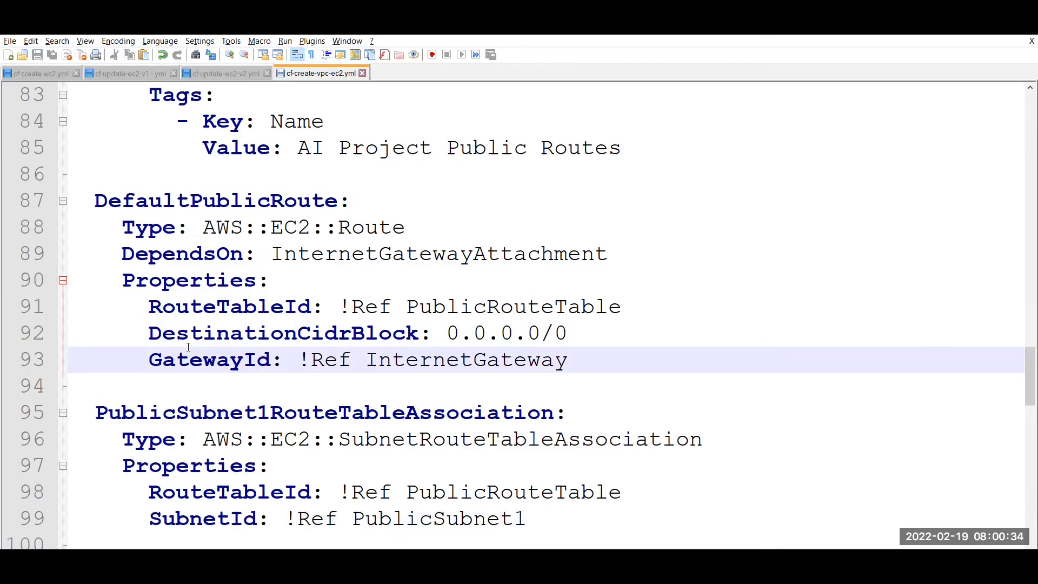
{"action": "double_click", "coordinate": [165, 415]}
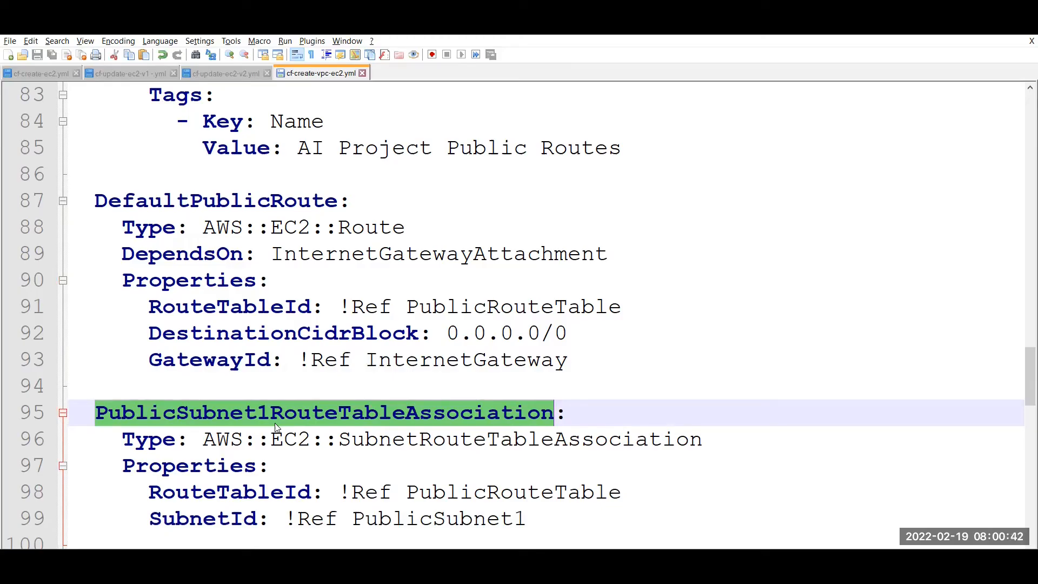
{"action": "double_click", "coordinate": [495, 435]}
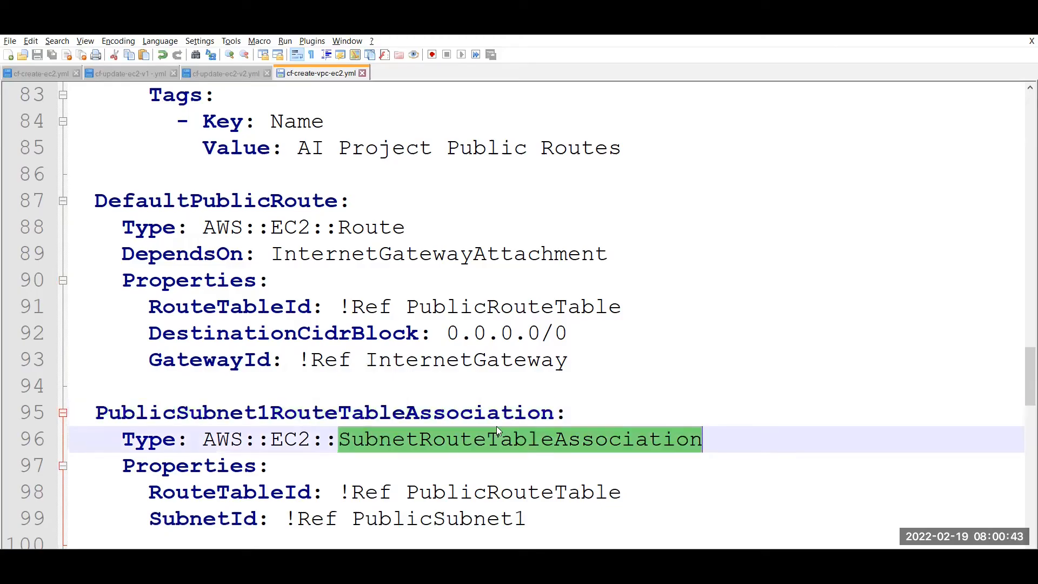
{"action": "double_click", "coordinate": [469, 493]}
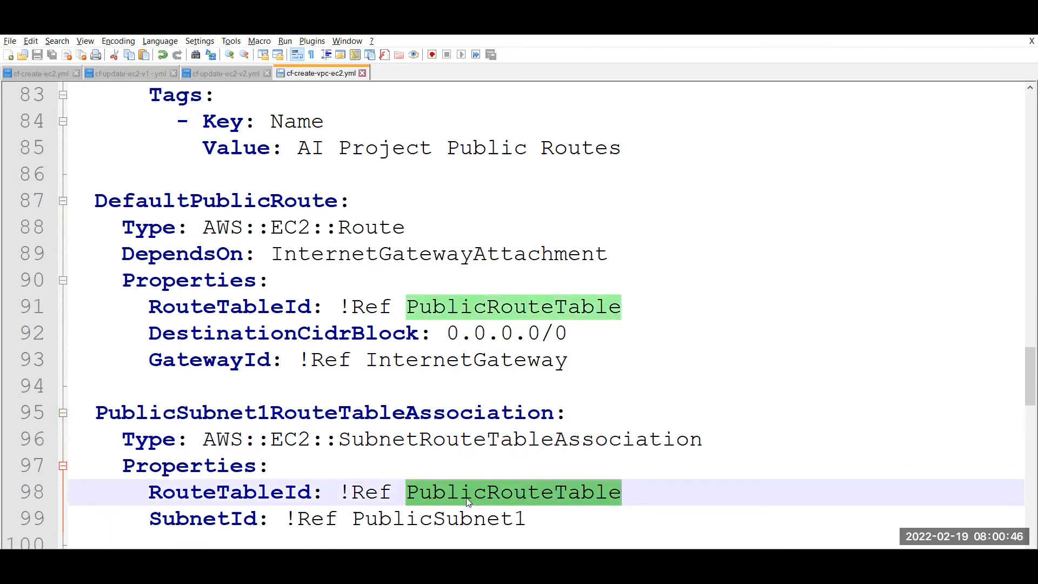
{"action": "double_click", "coordinate": [453, 509]}
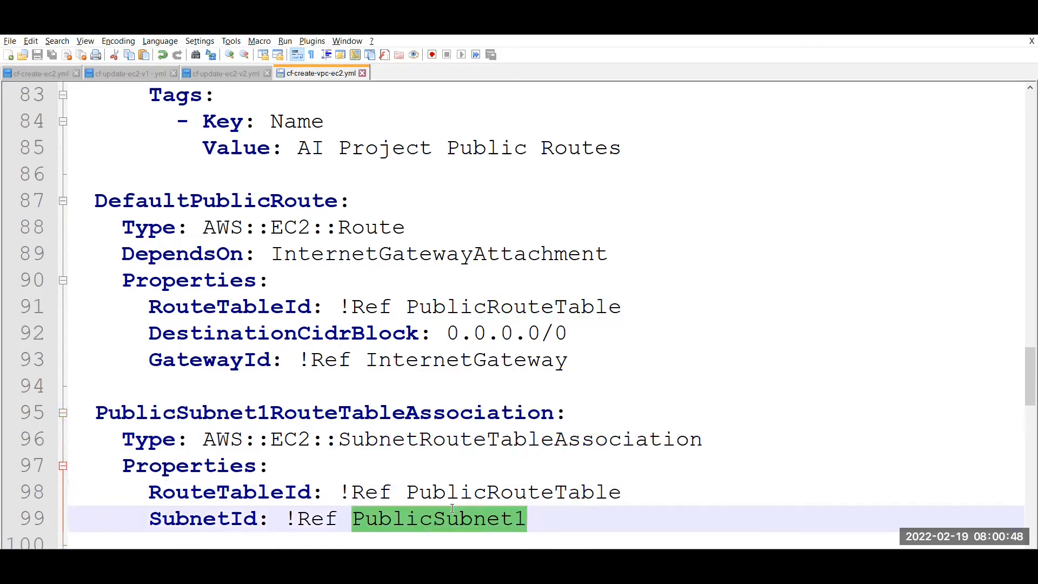
{"action": "key", "text": "Down"}
{"action": "key", "text": "Down"}
{"action": "key", "text": "Down"}
{"action": "key", "text": "Down"}
{"action": "key", "text": "Down"}
{"action": "key", "text": "Down"}
{"action": "key", "text": "Down"}
{"action": "key", "text": "Down"}
{"action": "key", "text": "Down"}
{"action": "key", "text": "Down"}
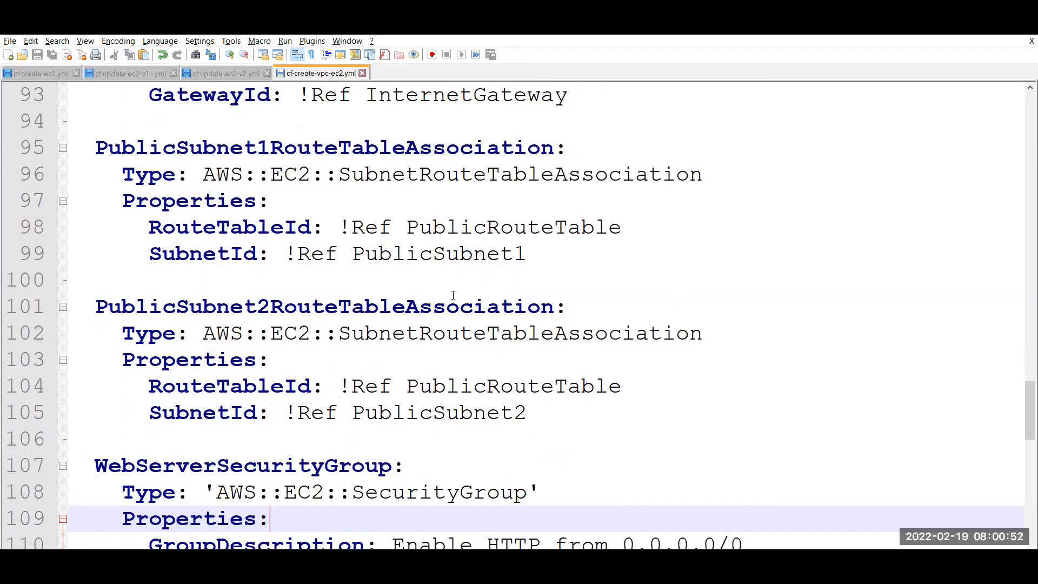
{"action": "double_click", "coordinate": [453, 297]}
{"action": "double_click", "coordinate": [451, 388]}
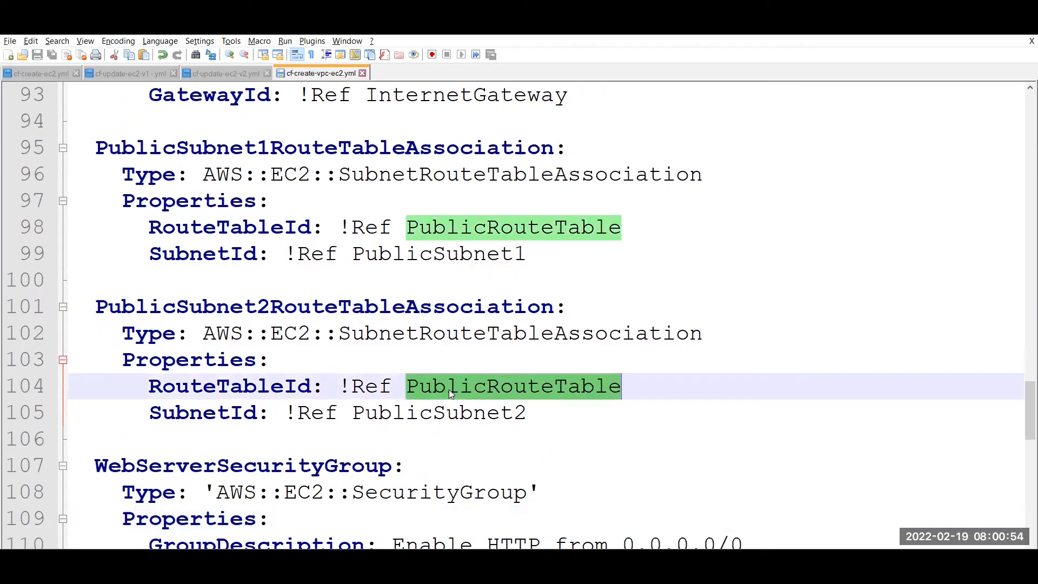
{"action": "double_click", "coordinate": [431, 414]}
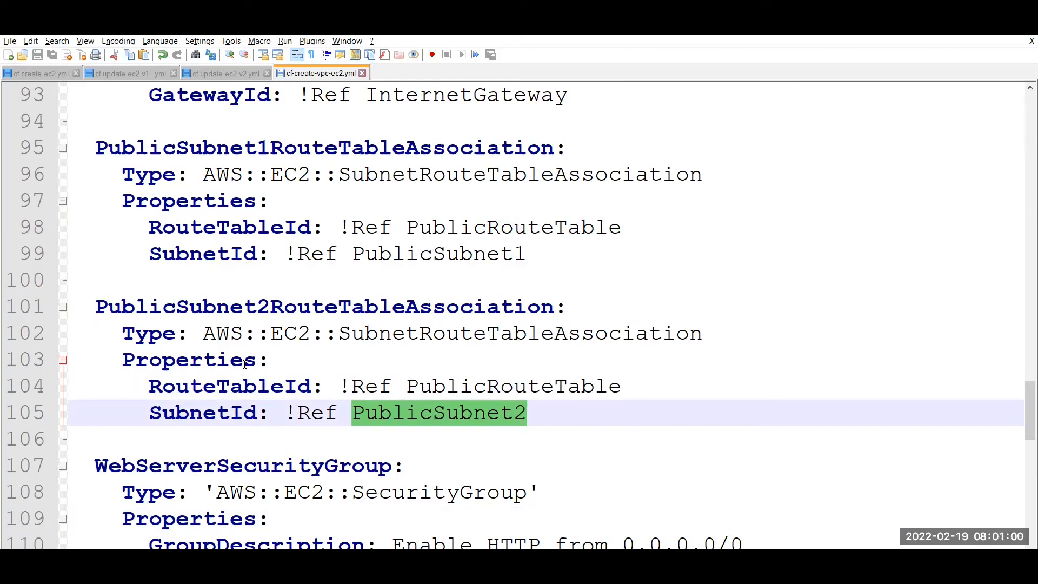
{"action": "double_click", "coordinate": [151, 306]}
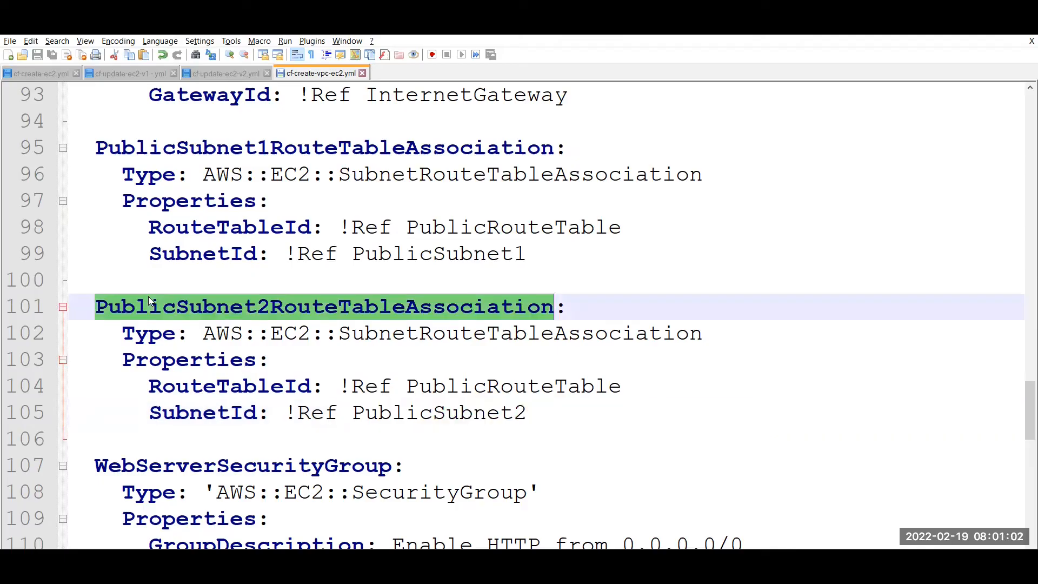
{"action": "double_click", "coordinate": [152, 332]}
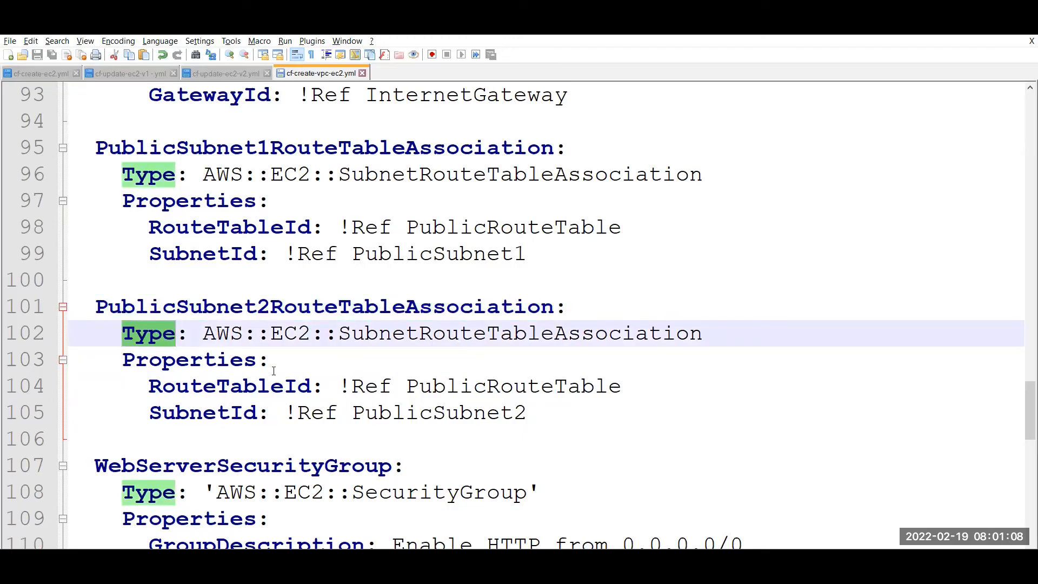
{"action": "left_click", "coordinate": [233, 366]}
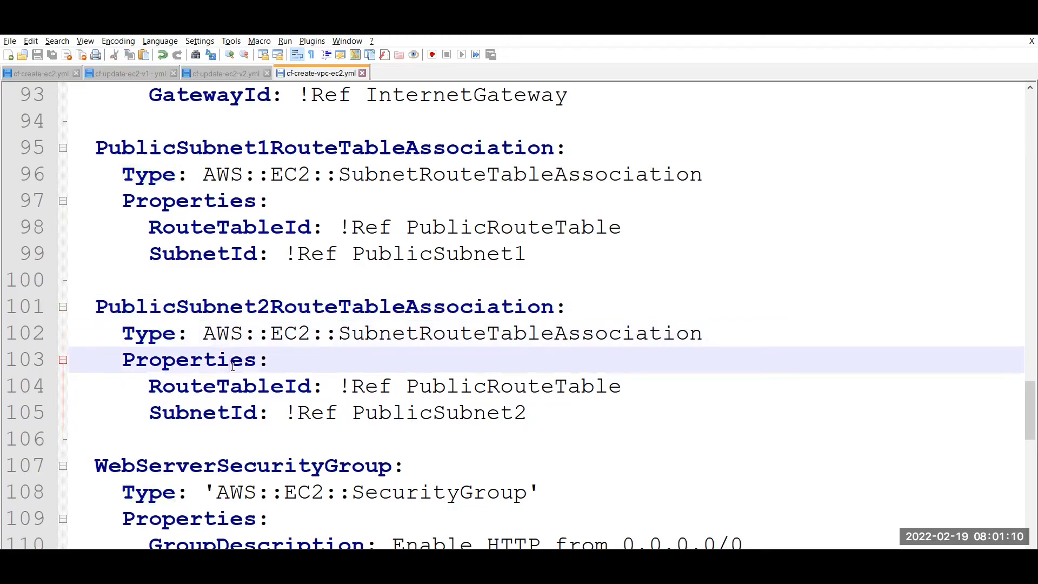
{"action": "key", "text": "Down"}
{"action": "key", "text": "Down"}
{"action": "key", "text": "Down"}
{"action": "key", "text": "Down"}
{"action": "key", "text": "Down"}
{"action": "key", "text": "Down"}
{"action": "key", "text": "Down"}
{"action": "key", "text": "Down"}
{"action": "key", "text": "Down"}
{"action": "key", "text": "Down"}
{"action": "key", "text": "Down"}
{"action": "key", "text": "Down"}
{"action": "key", "text": "Down"}
{"action": "key", "text": "Down"}
{"action": "key", "text": "Down"}
{"action": "key", "text": "Down"}
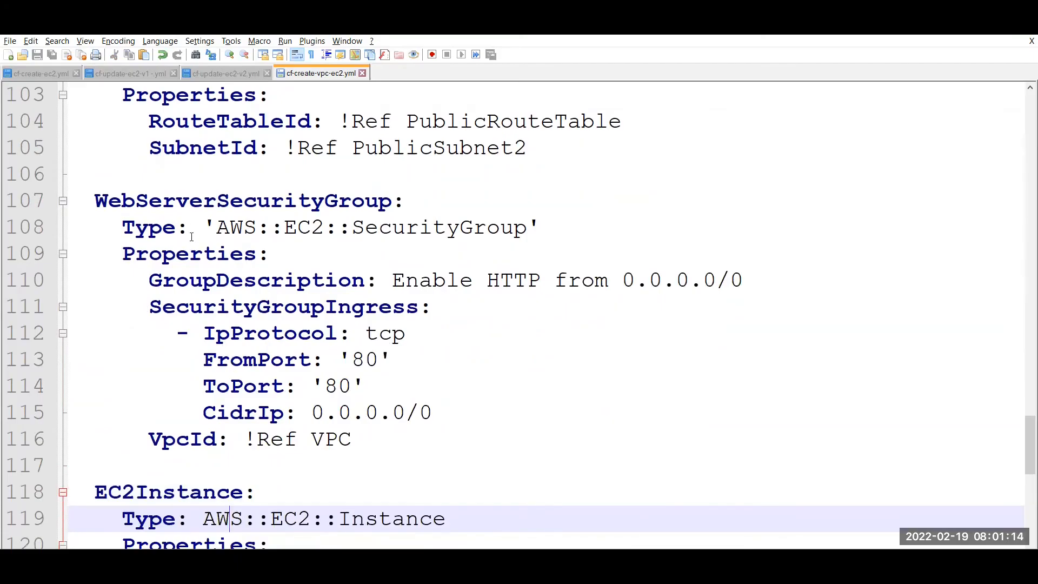
{"action": "left_click", "coordinate": [189, 199]}
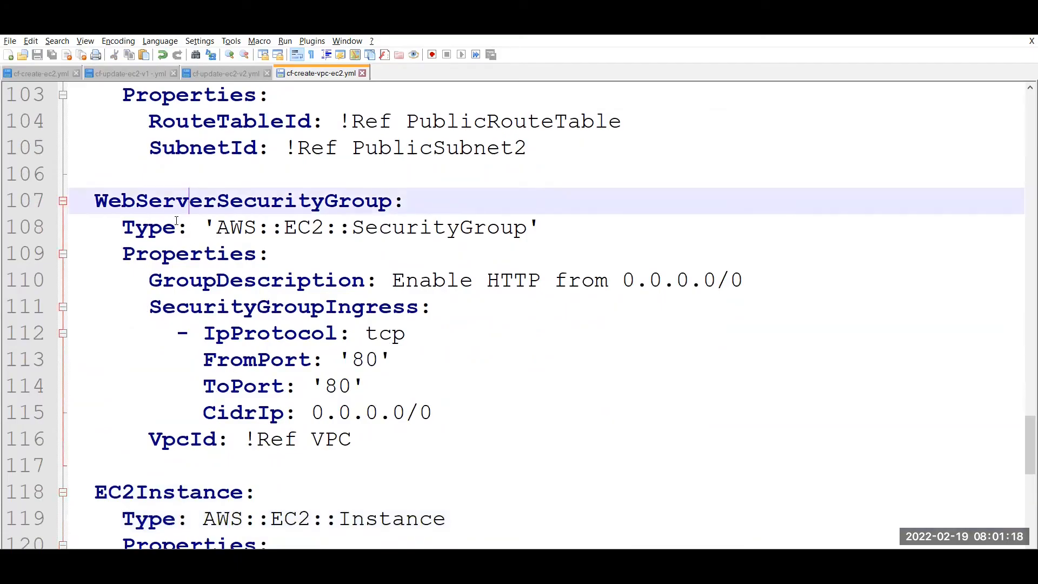
{"action": "double_click", "coordinate": [417, 224]}
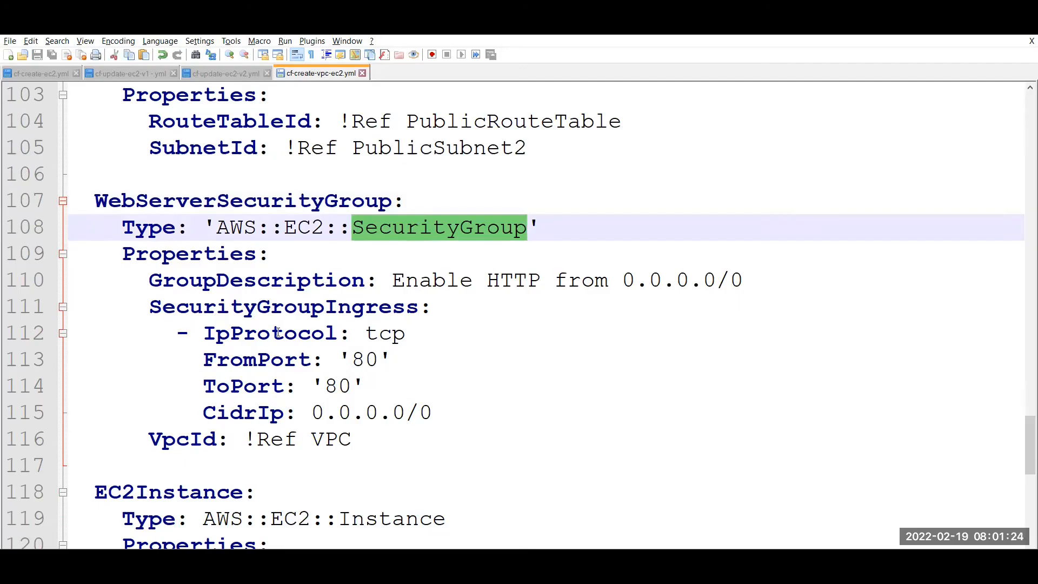
{"action": "double_click", "coordinate": [331, 310]}
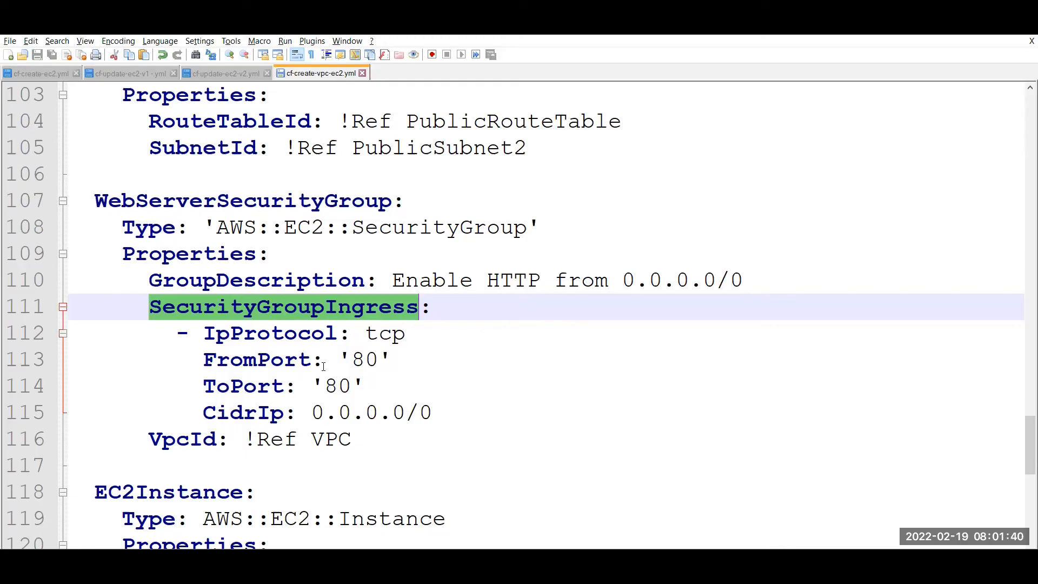
{"action": "double_click", "coordinate": [389, 334]}
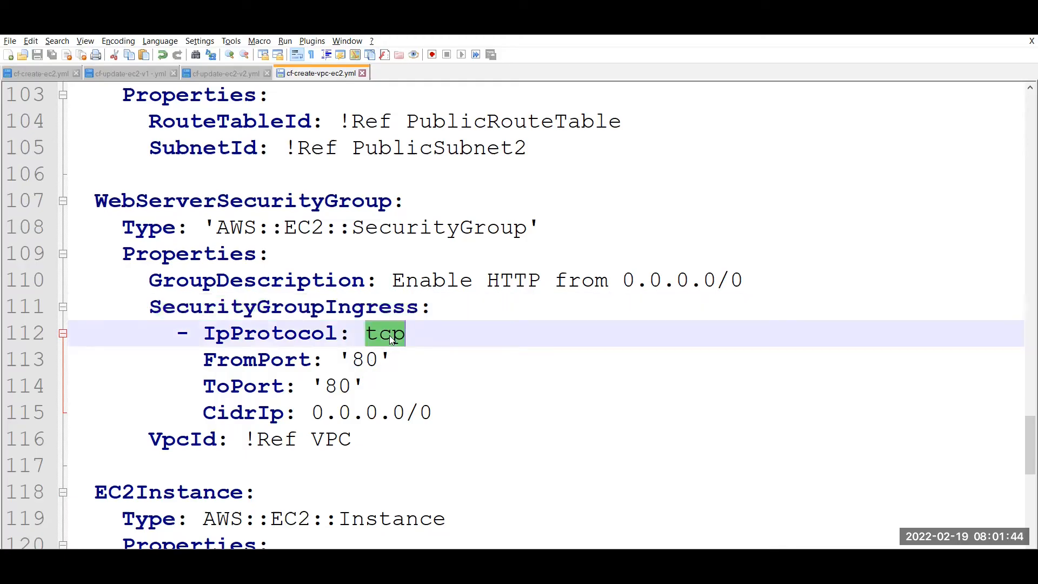
{"action": "left_click", "coordinate": [371, 357]}
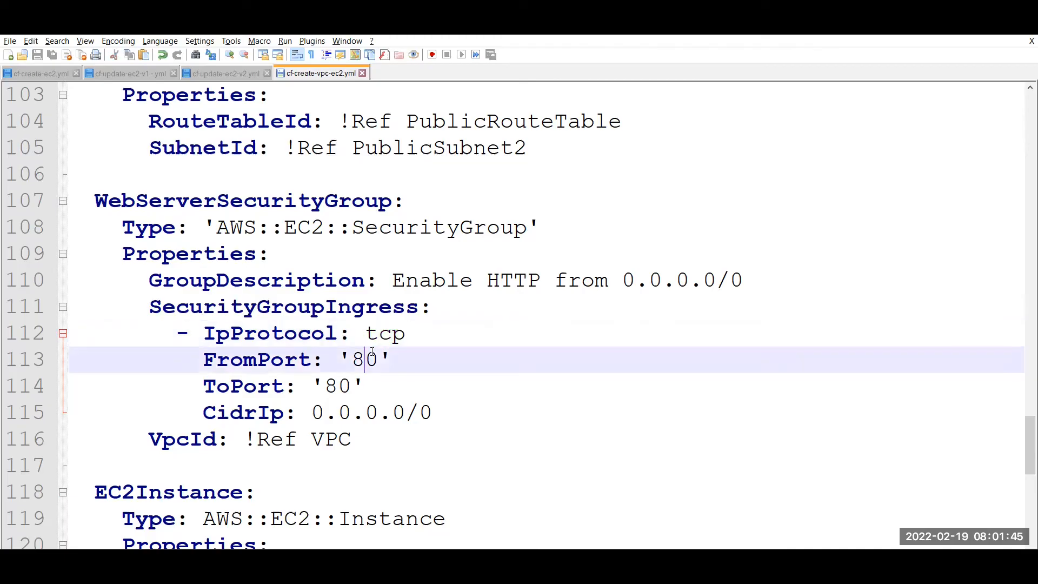
{"action": "left_click", "coordinate": [344, 385]}
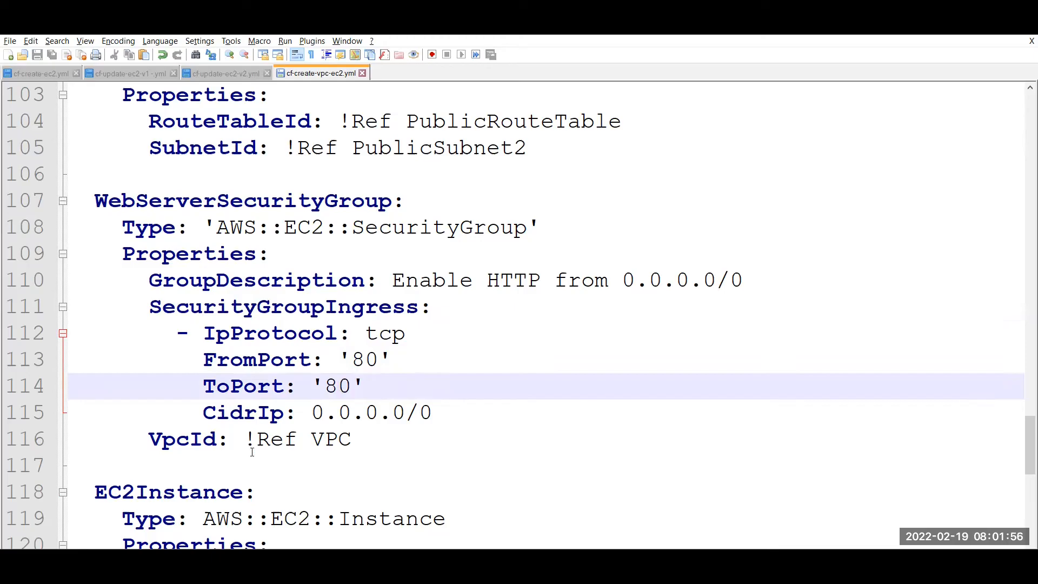
{"action": "double_click", "coordinate": [331, 439]}
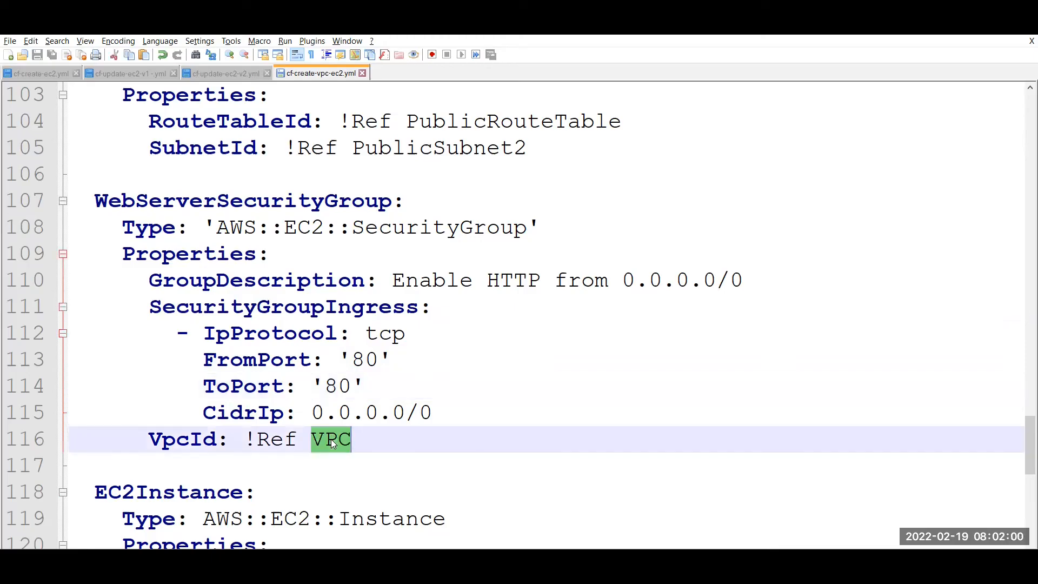
{"action": "left_click", "coordinate": [397, 416]}
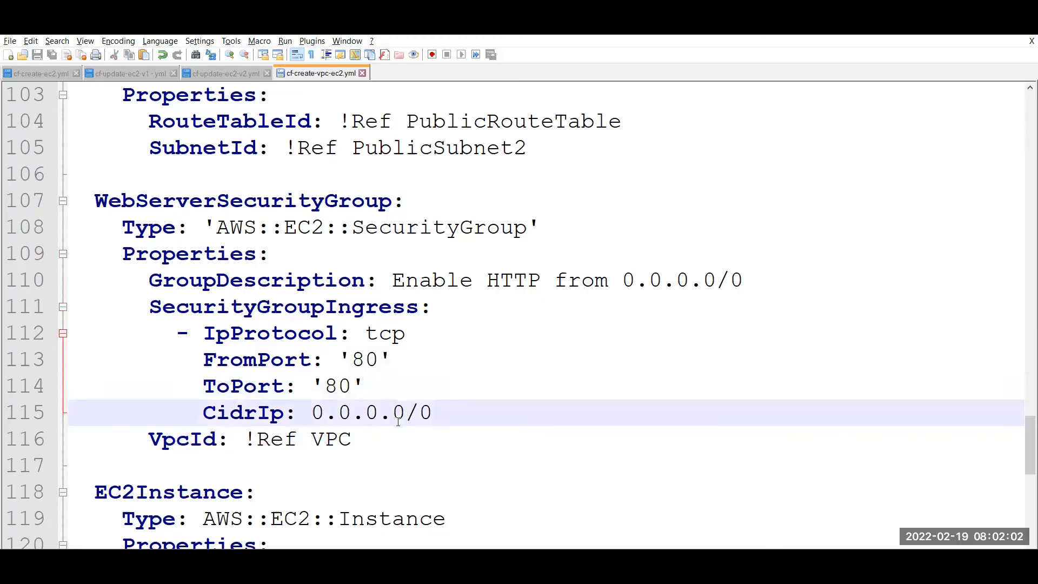
{"action": "key", "text": "Down"}
{"action": "key", "text": "Down"}
{"action": "key", "text": "Down"}
{"action": "key", "text": "Down"}
{"action": "key", "text": "Down"}
{"action": "key", "text": "Down"}
{"action": "key", "text": "Down"}
{"action": "key", "text": "Down"}
{"action": "key", "text": "Down"}
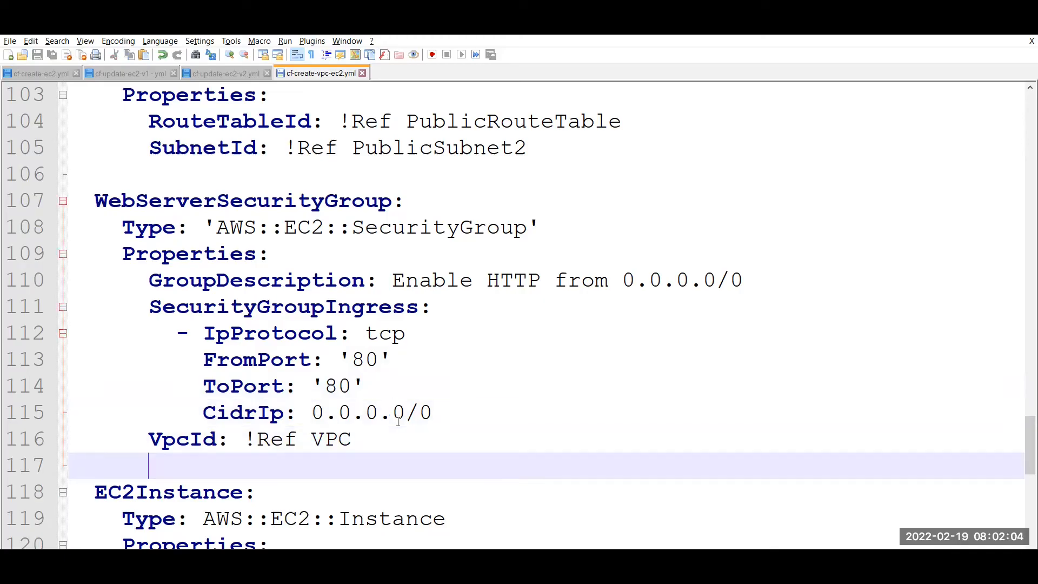
{"action": "key", "text": "Down"}
{"action": "key", "text": "Down"}
{"action": "key", "text": "Down"}
{"action": "key", "text": "Down"}
{"action": "key", "text": "Down"}
{"action": "key", "text": "Down"}
{"action": "key", "text": "Down"}
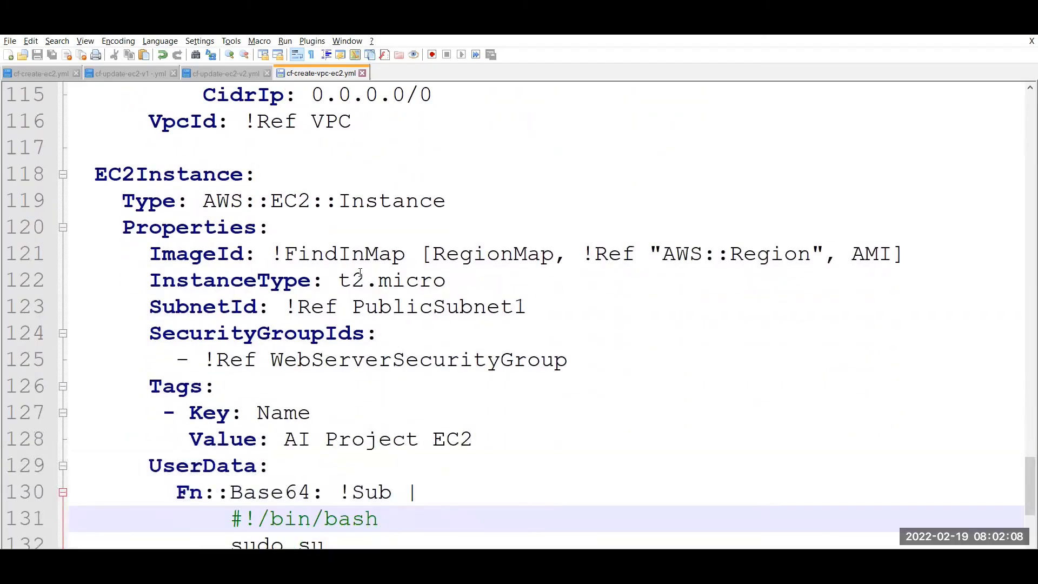
{"action": "double_click", "coordinate": [160, 177]}
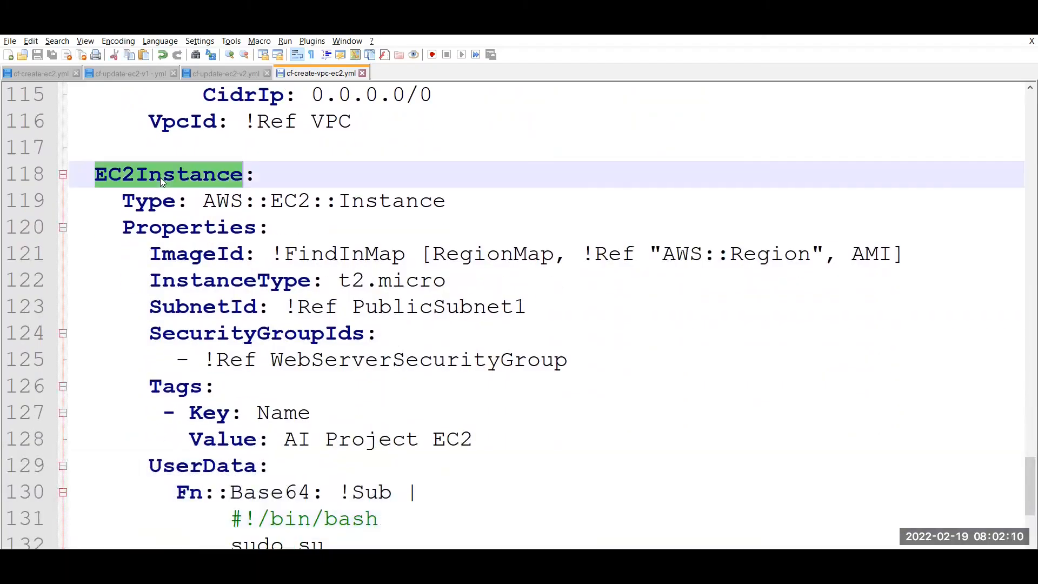
{"action": "double_click", "coordinate": [149, 202]}
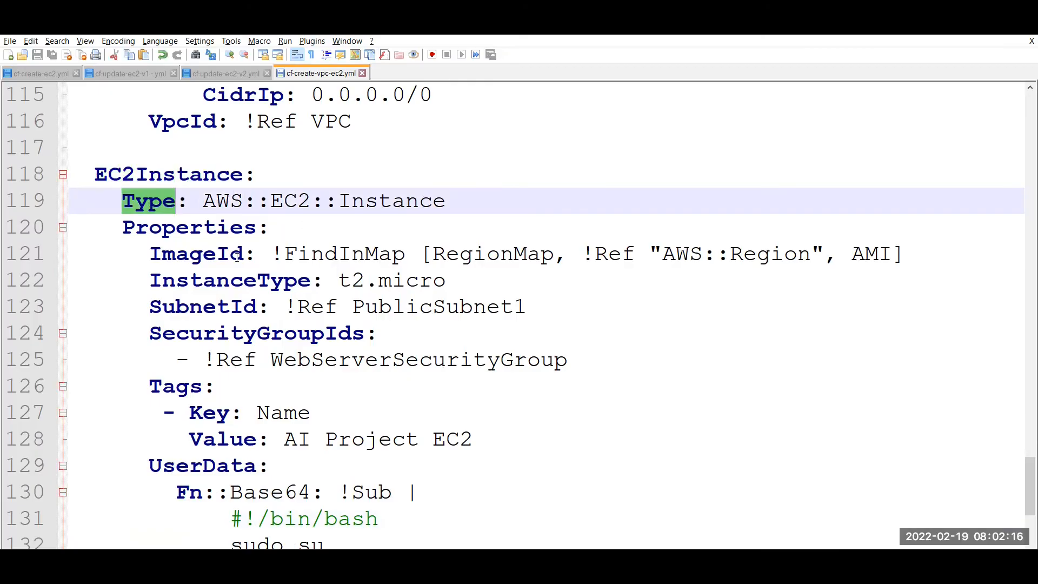
{"action": "double_click", "coordinate": [200, 255]}
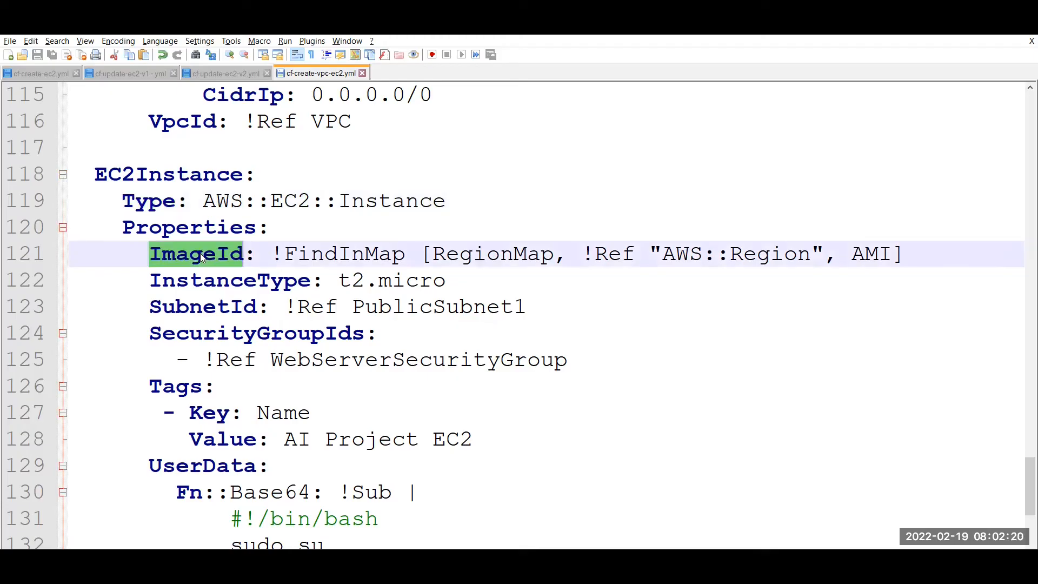
{"action": "double_click", "coordinate": [328, 259]}
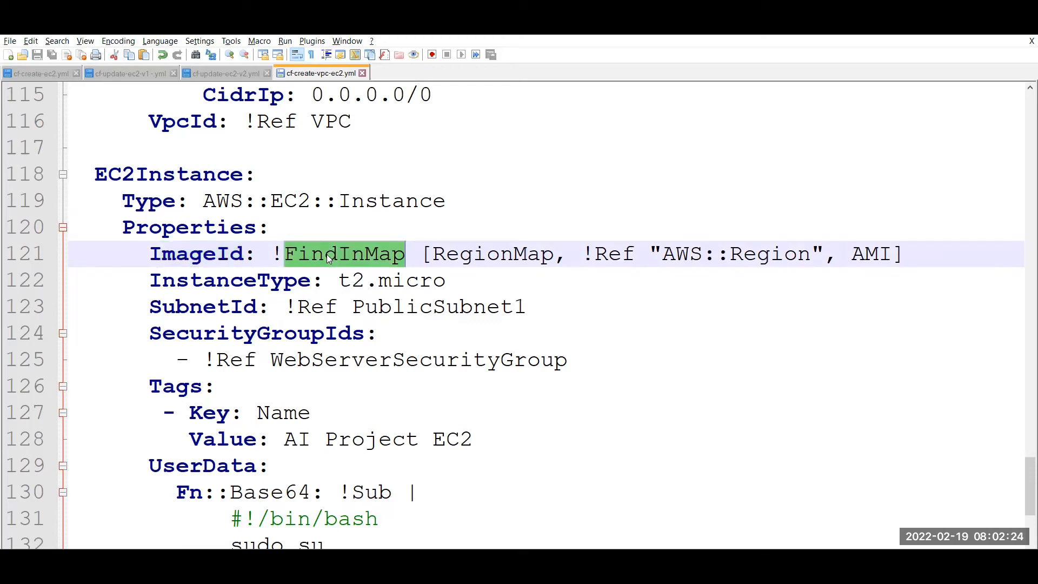
{"action": "double_click", "coordinate": [474, 258]}
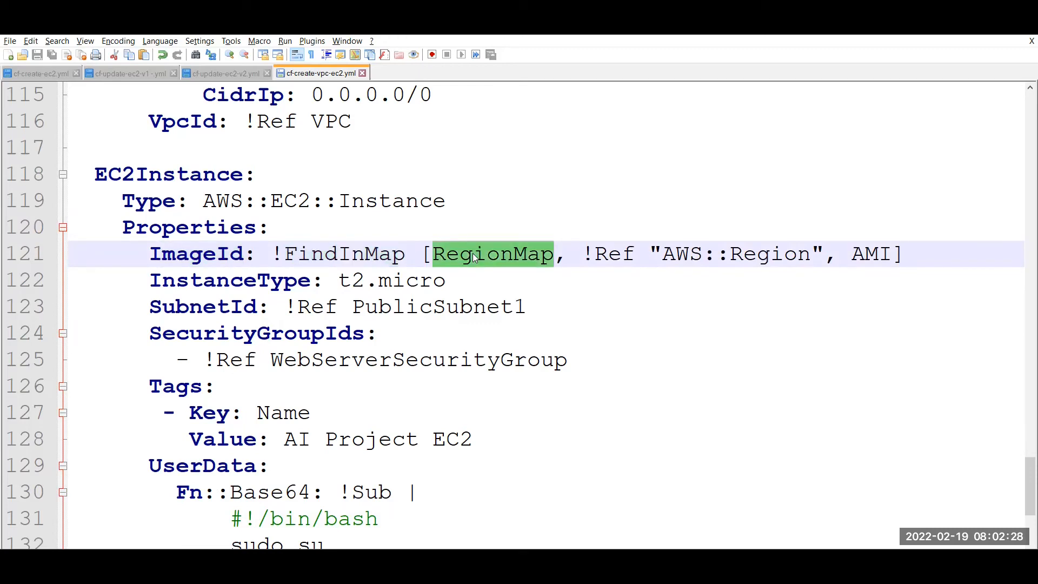
{"action": "double_click", "coordinate": [683, 256]}
{"action": "left_click", "coordinate": [763, 266]}
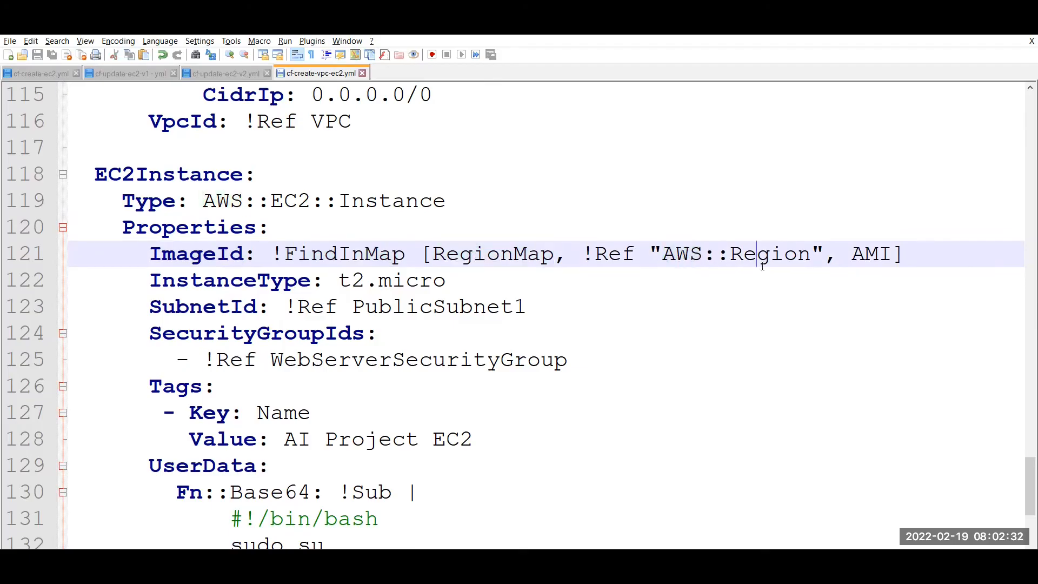
{"action": "left_click", "coordinate": [894, 255]}
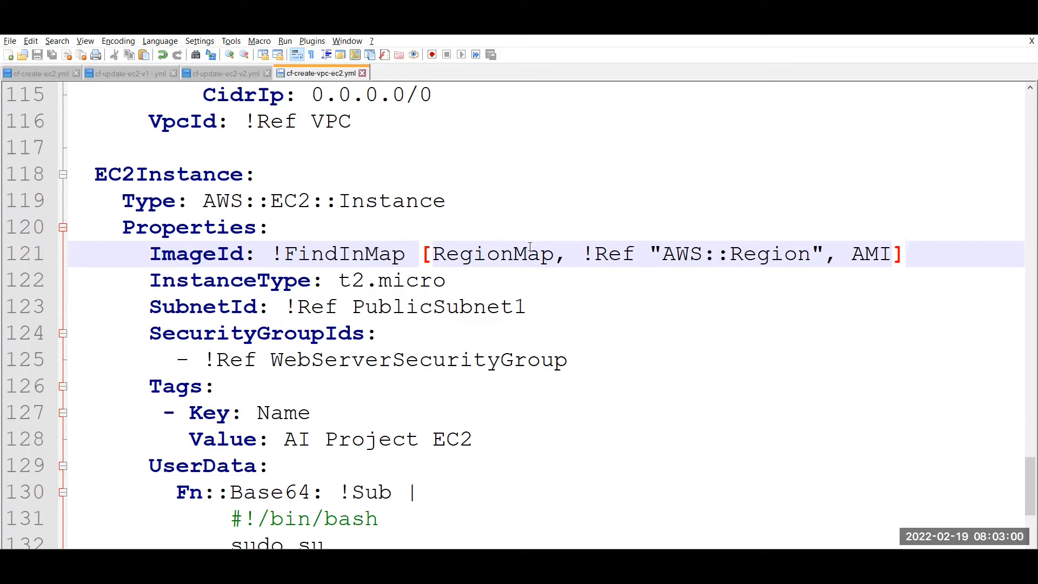
{"action": "double_click", "coordinate": [228, 279]}
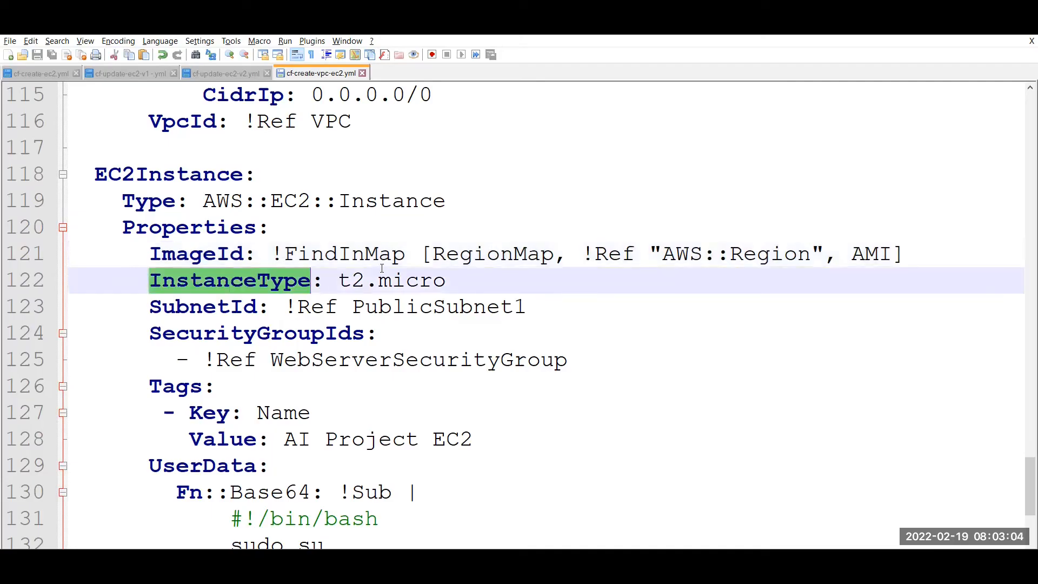
{"action": "left_click", "coordinate": [421, 279]}
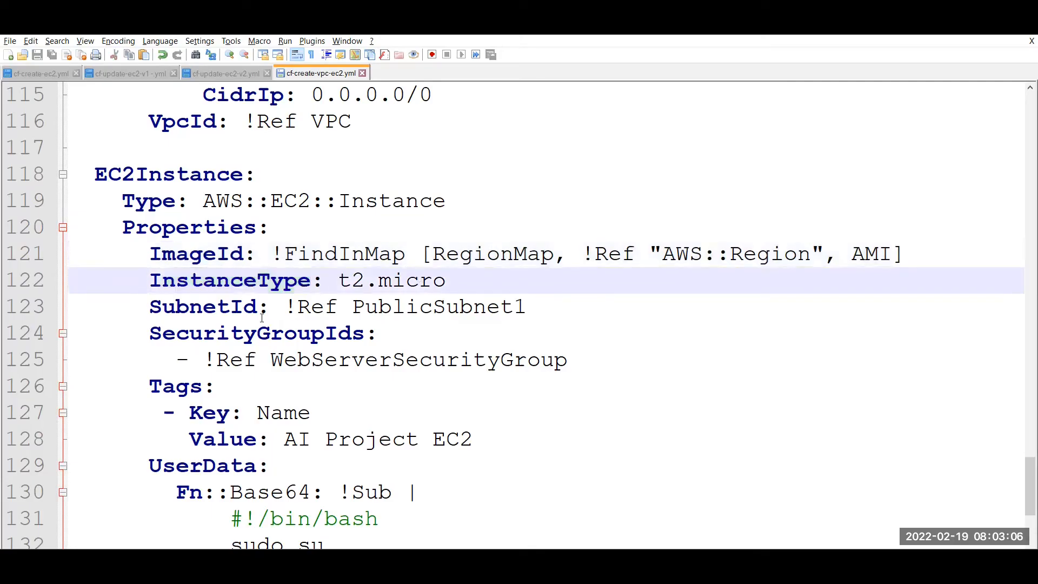
{"action": "left_click", "coordinate": [203, 306]}
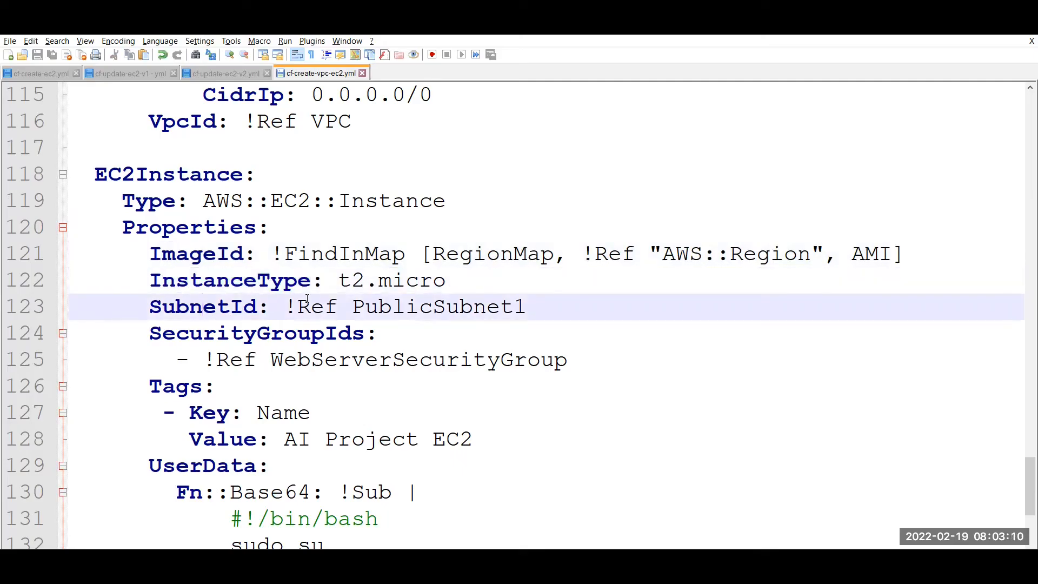
{"action": "double_click", "coordinate": [413, 307]}
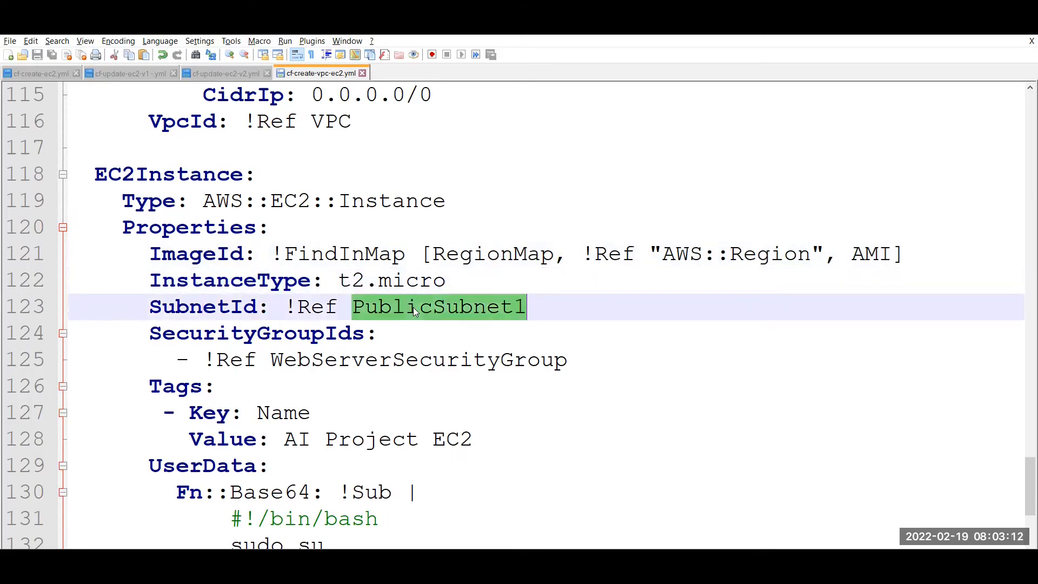
{"action": "double_click", "coordinate": [297, 334]}
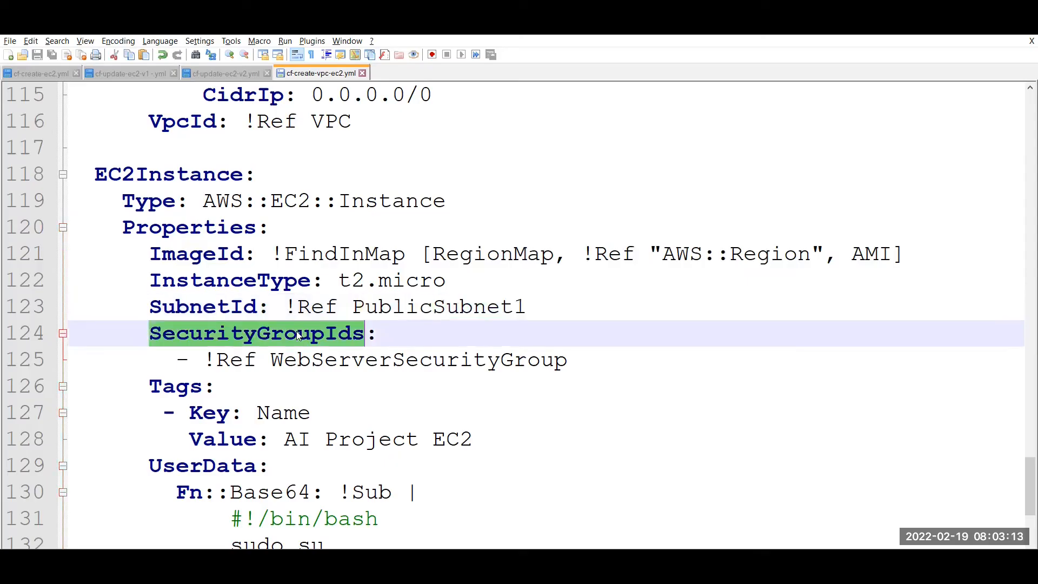
{"action": "left_click", "coordinate": [325, 359]}
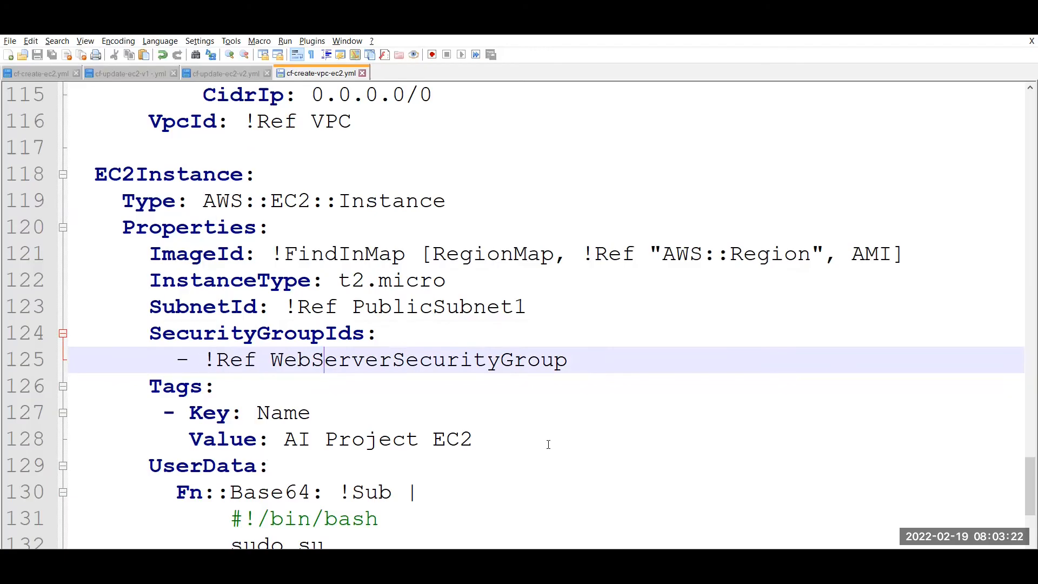
{"action": "scroll", "coordinate": [1028, 476], "scroll_direction": "down", "scroll_amount": 3}
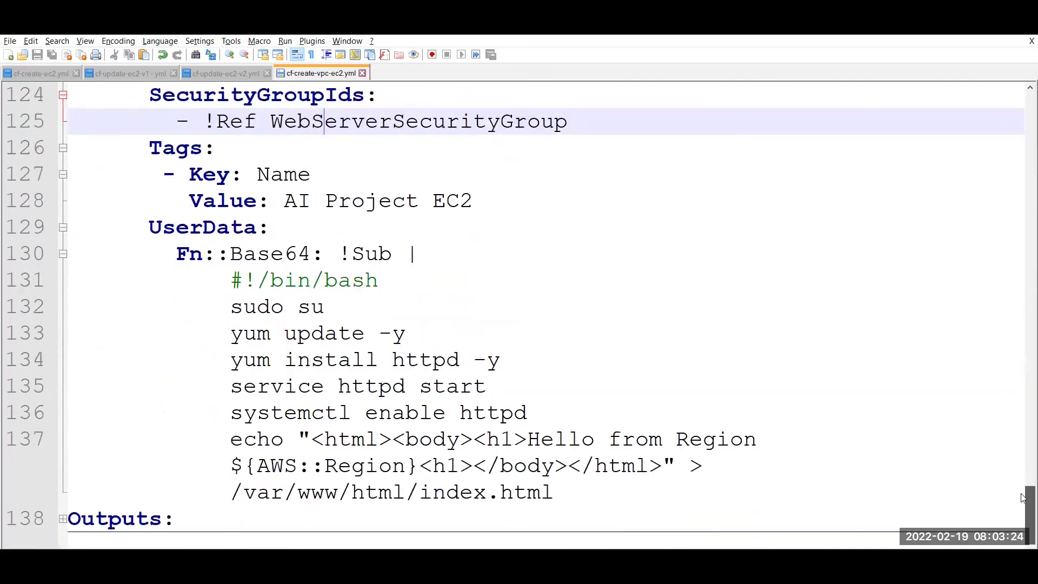
Highlight the Fn::Base64 !Sub line and the whole UserData bash script.
{"action": "double_click", "coordinate": [189, 255]}
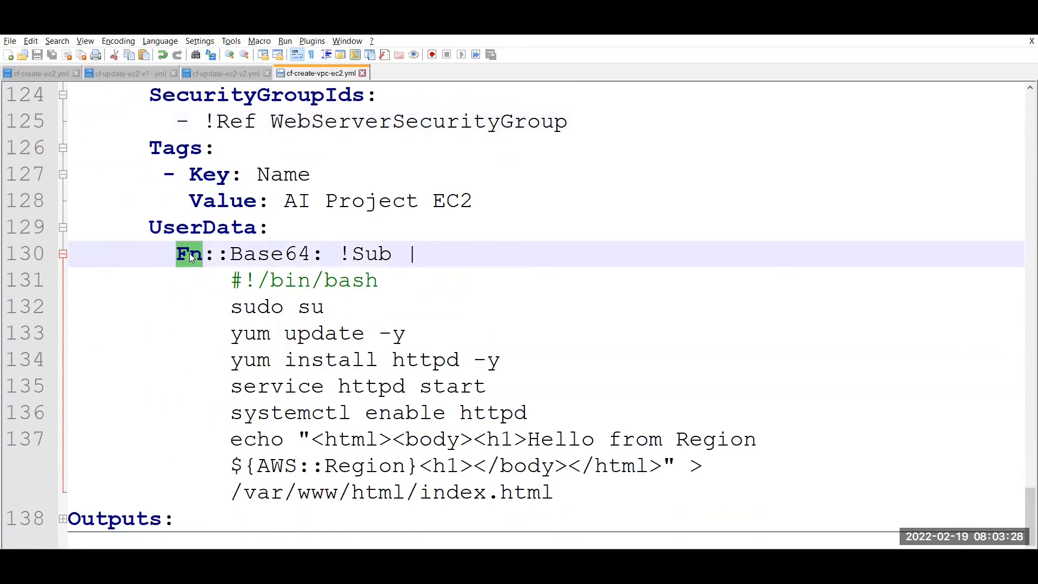
{"action": "left_click", "coordinate": [174, 253]}
{"action": "left_click_drag", "start_coordinate": [173, 253], "coordinate": [424, 260]}
{"action": "left_click_drag", "start_coordinate": [224, 280], "coordinate": [556, 491]}
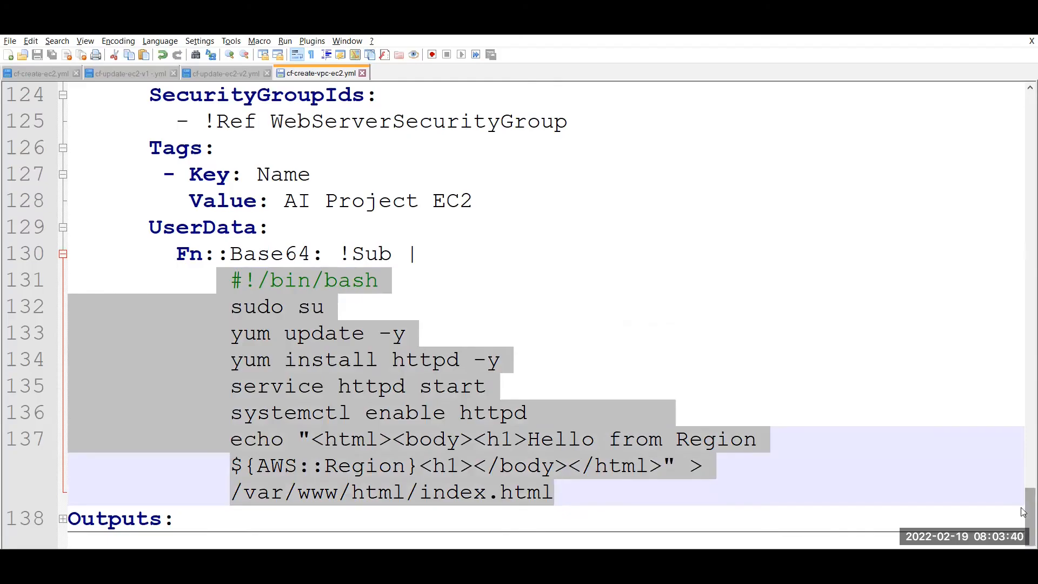
Unfold the collapsed Outputs section and move to the end of its outputs line.
{"action": "left_click", "coordinate": [63, 520]}
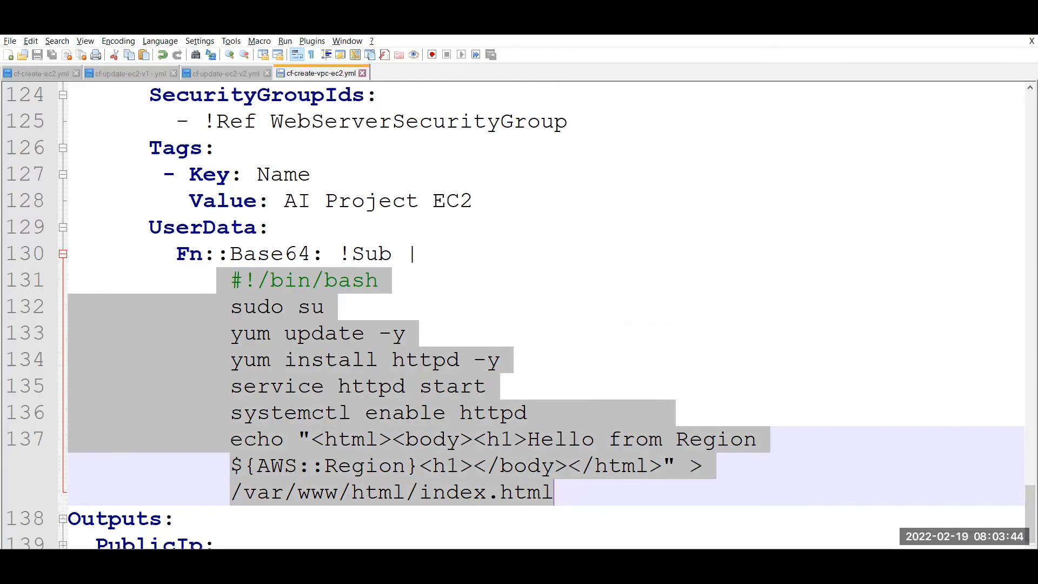
{"action": "left_click_drag", "start_coordinate": [1028, 498], "coordinate": [1029, 520]}
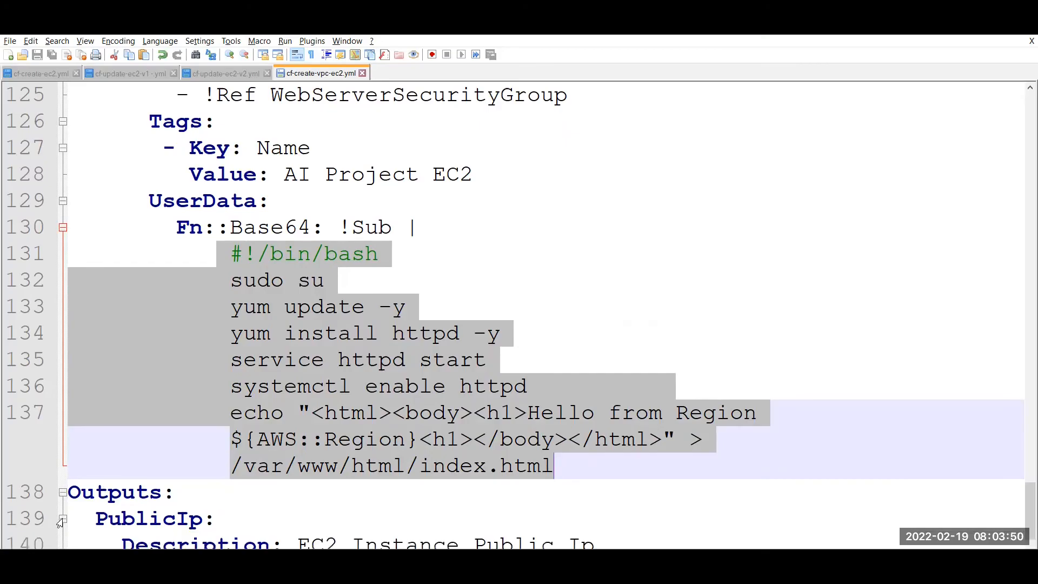
{"action": "left_click", "coordinate": [744, 229]}
{"action": "key", "text": "Down"}
{"action": "key", "text": "Down"}
{"action": "key", "text": "Down"}
{"action": "key", "text": "Down"}
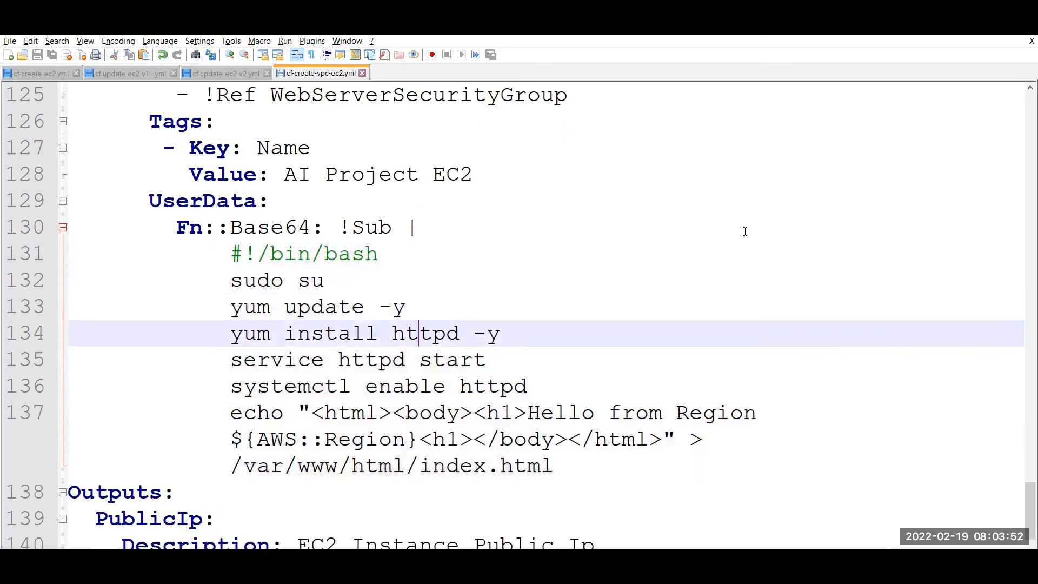
{"action": "key", "text": "Down"}
{"action": "key", "text": "Down"}
{"action": "key", "text": "Down"}
{"action": "key", "text": "Down"}
{"action": "key", "text": "Down"}
{"action": "key", "text": "Down"}
{"action": "key", "text": "Down"}
{"action": "key", "text": "End"}
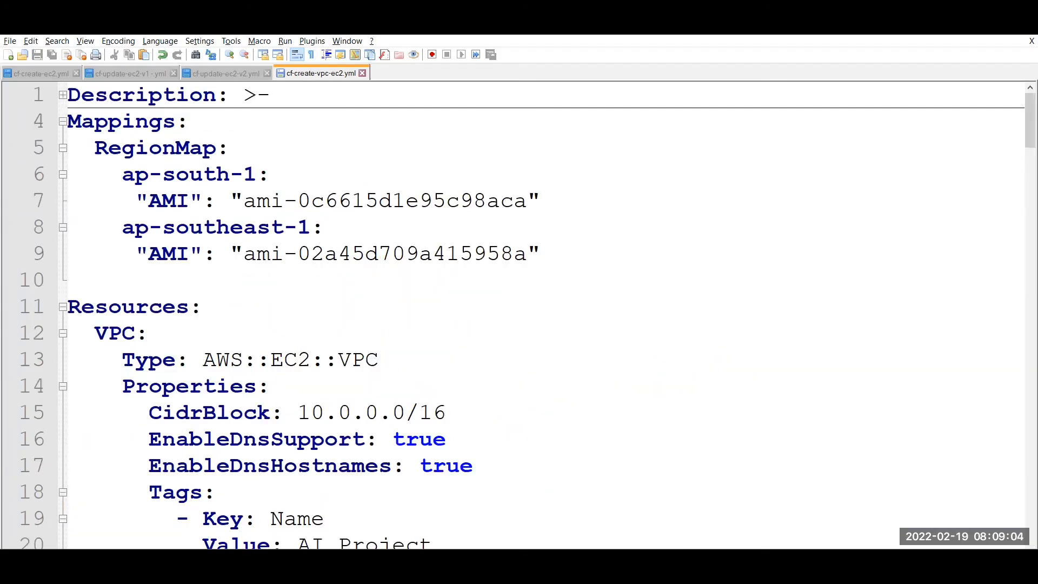
Return to Chrome and open the S3 Buckets page from the bookmarks bar.
{"action": "key", "text": "alt+Tab"}
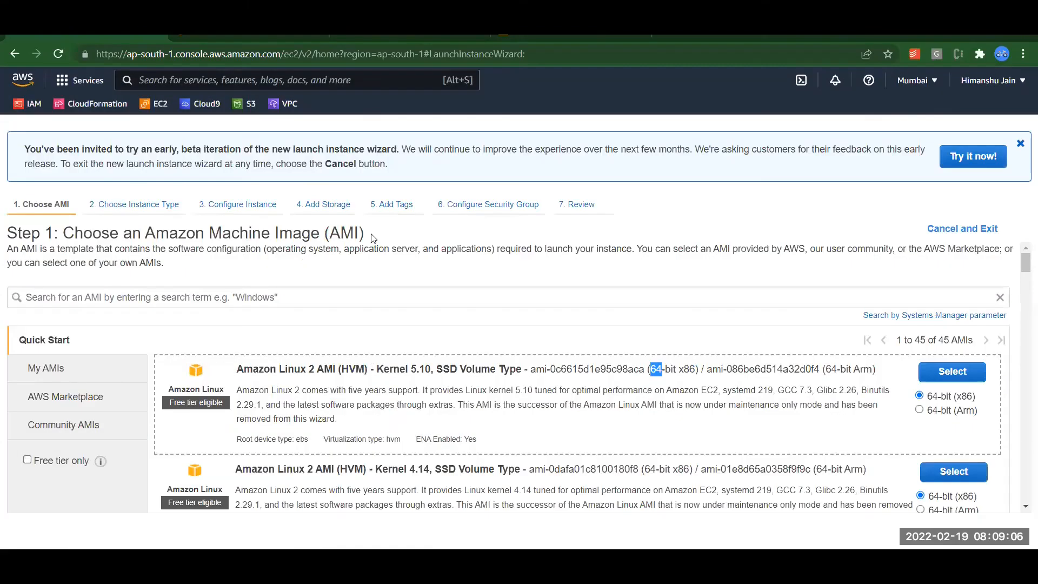
{"action": "left_click", "coordinate": [252, 107]}
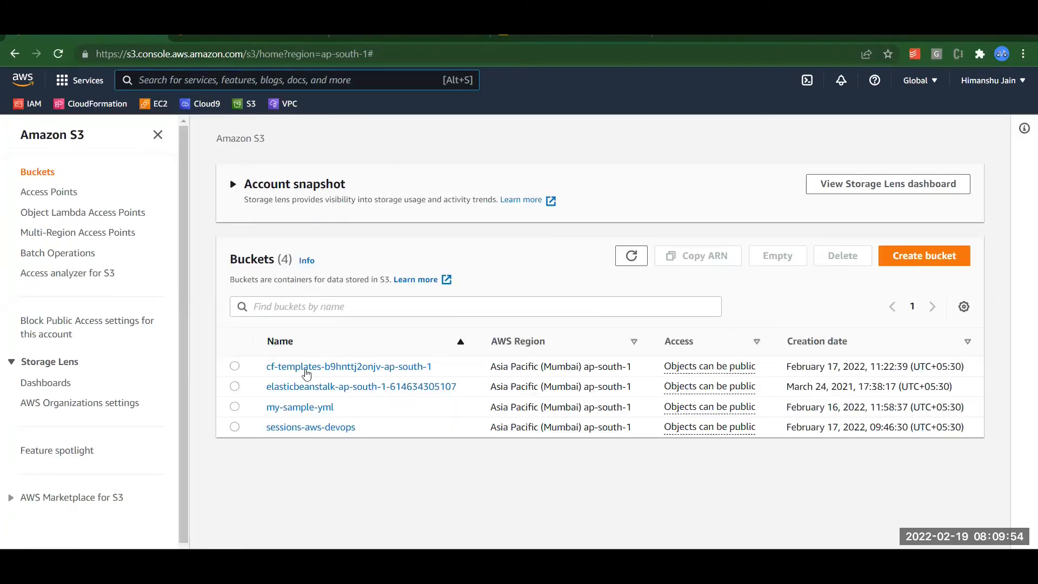
Copy the object URL of cf-create-vpc-ec2.yml in my-sample-yml, then go to CloudFormation Stacks.
{"action": "left_click", "coordinate": [303, 408]}
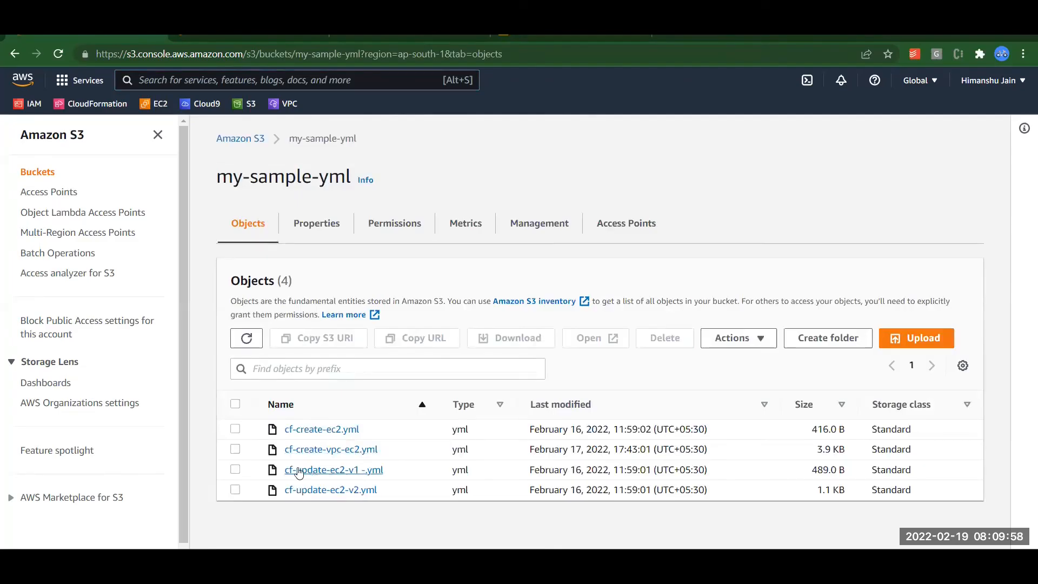
{"action": "left_click", "coordinate": [235, 449]}
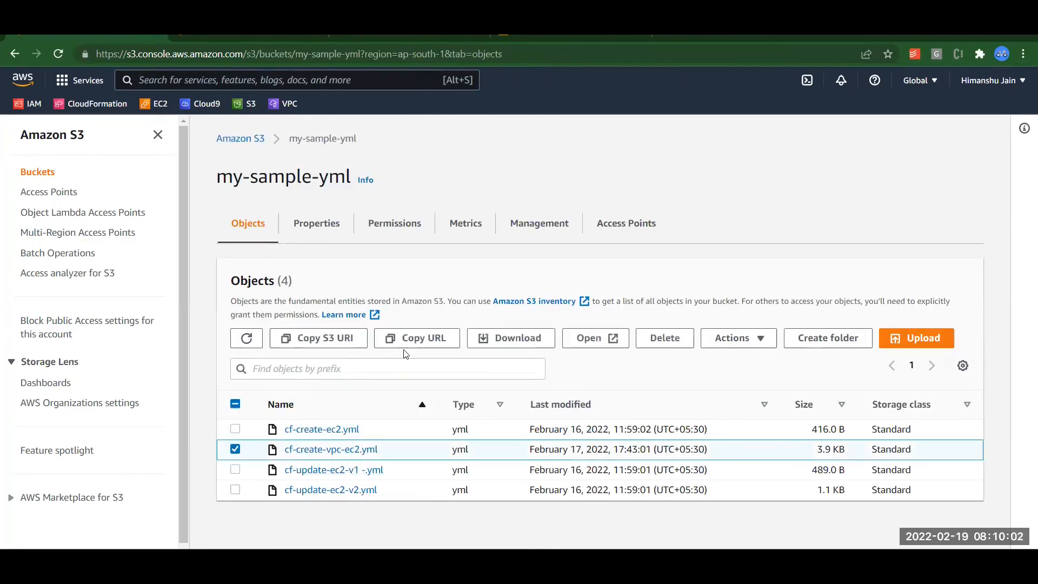
{"action": "left_click", "coordinate": [417, 339]}
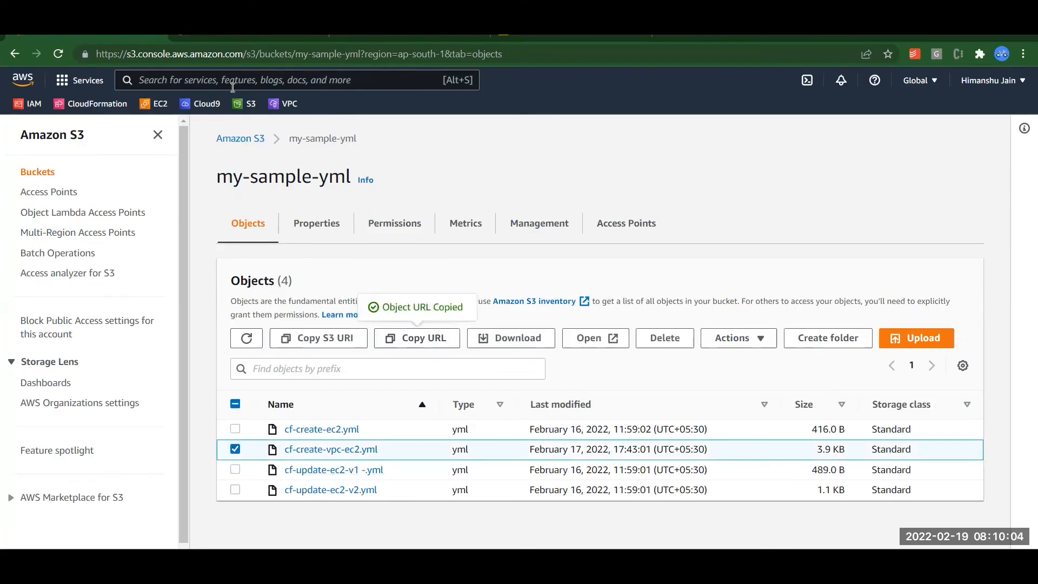
{"action": "left_click", "coordinate": [114, 105]}
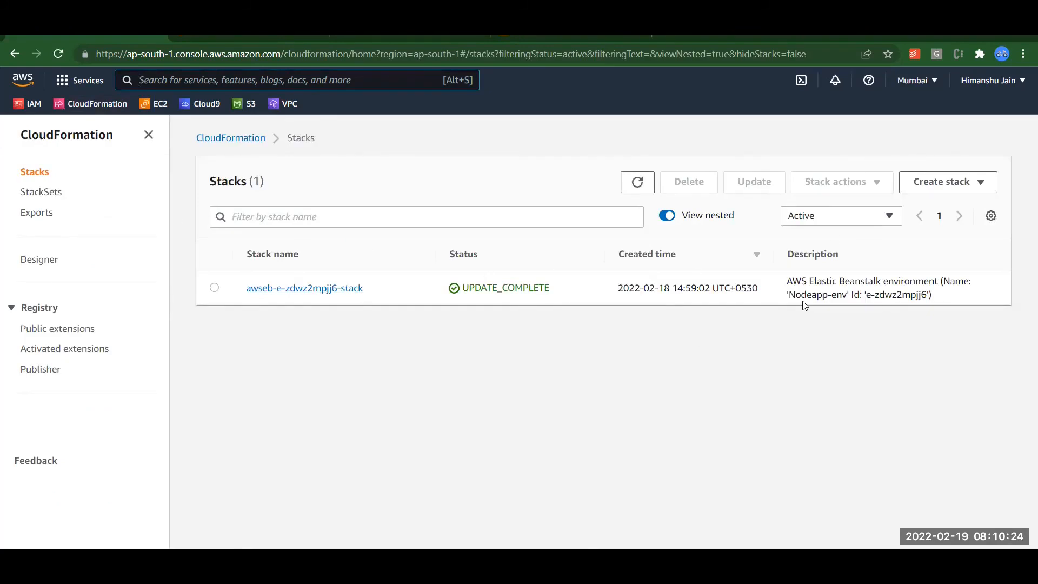
Create a stack with new resources from the pasted cf-create-vpc-ec2.yml S3 URL and continue.
{"action": "left_click", "coordinate": [967, 192]}
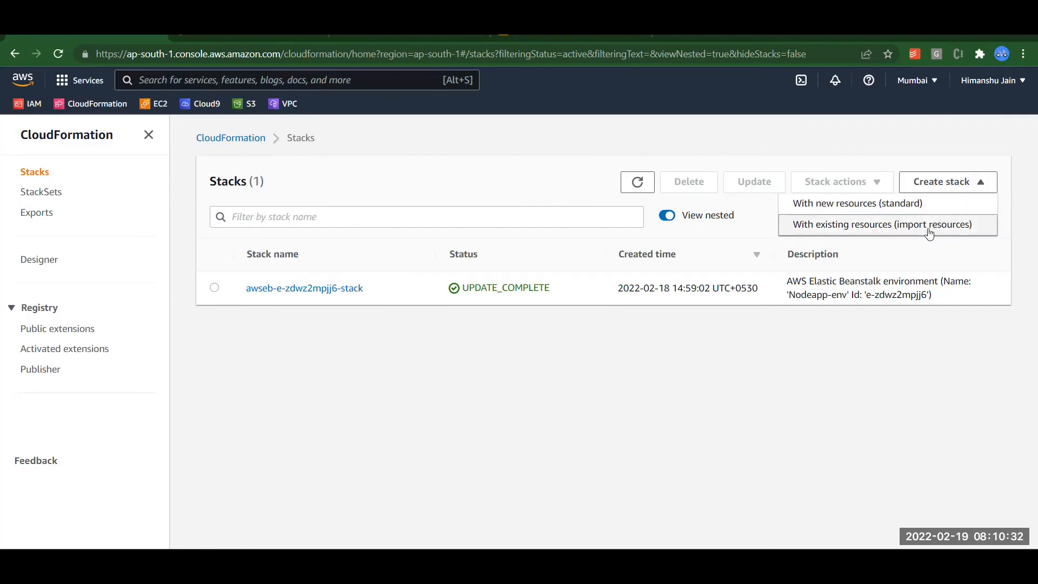
{"action": "left_click", "coordinate": [865, 205]}
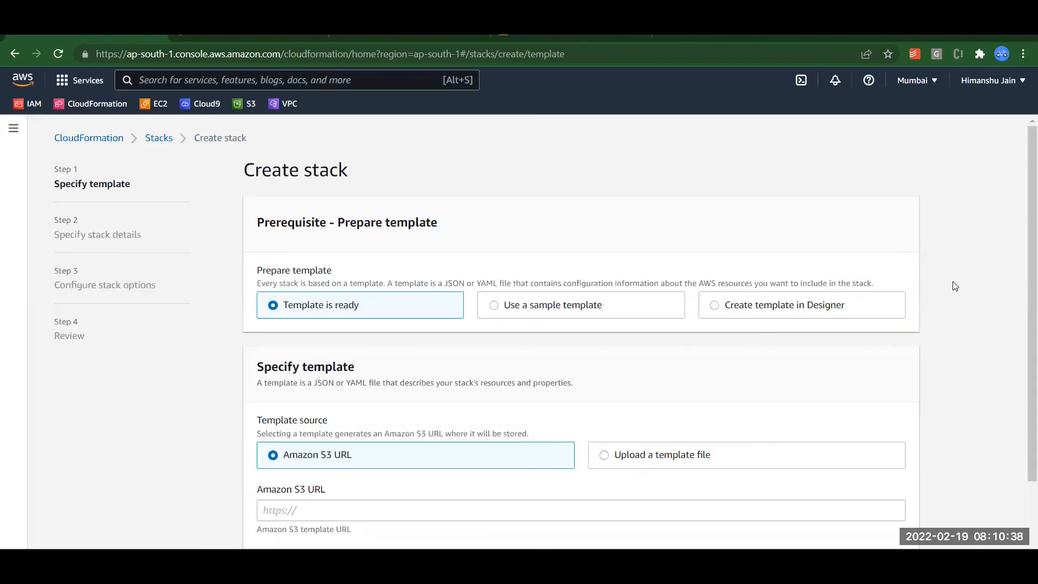
{"action": "scroll", "coordinate": [1024, 322], "scroll_direction": "down", "scroll_amount": 1}
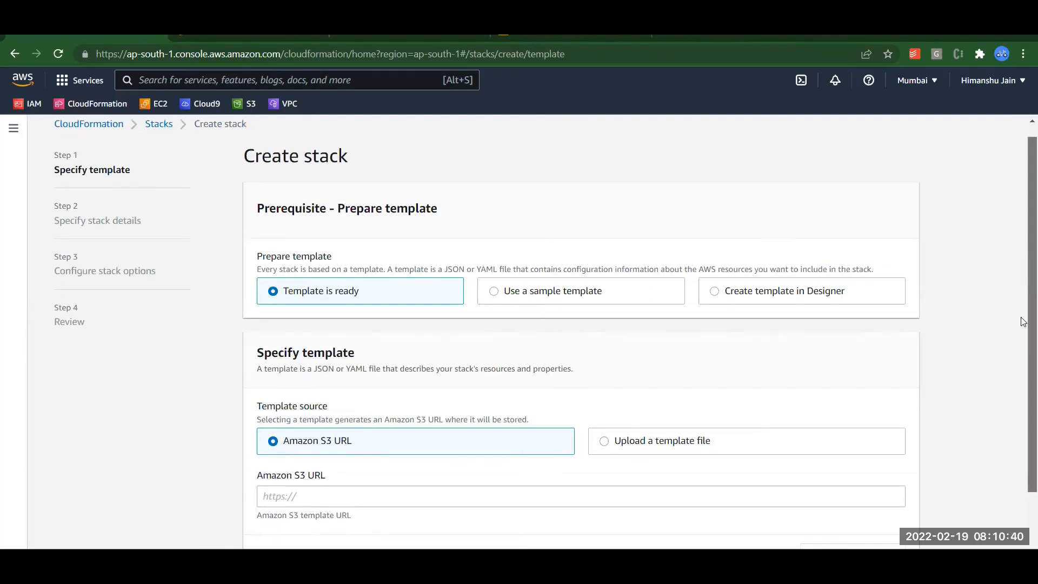
{"action": "scroll", "coordinate": [1024, 322], "scroll_direction": "down", "scroll_amount": 2}
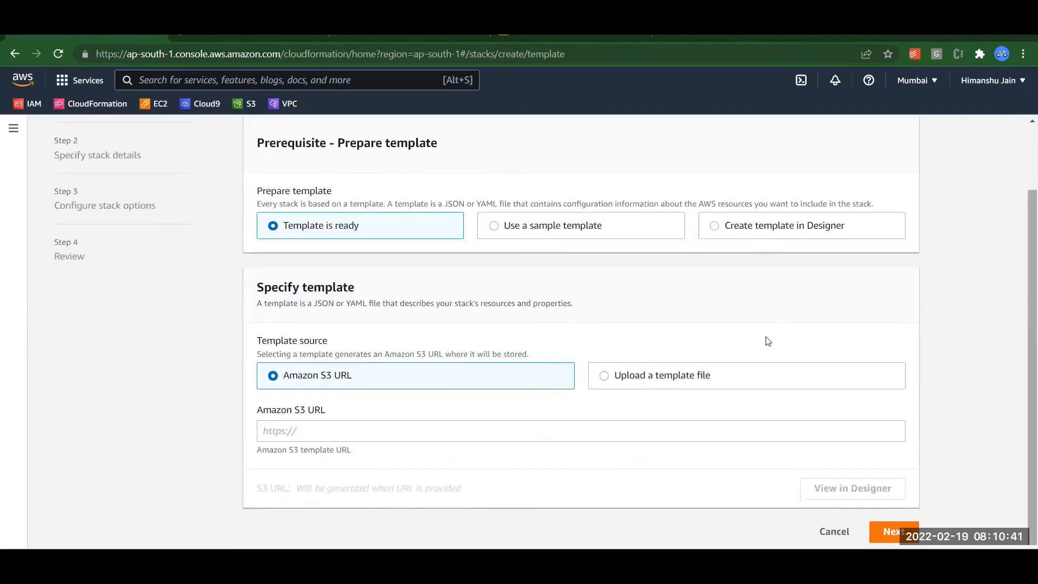
{"action": "left_click", "coordinate": [459, 428]}
{"action": "key", "text": "ctrl+v"}
{"action": "left_click", "coordinate": [619, 479]}
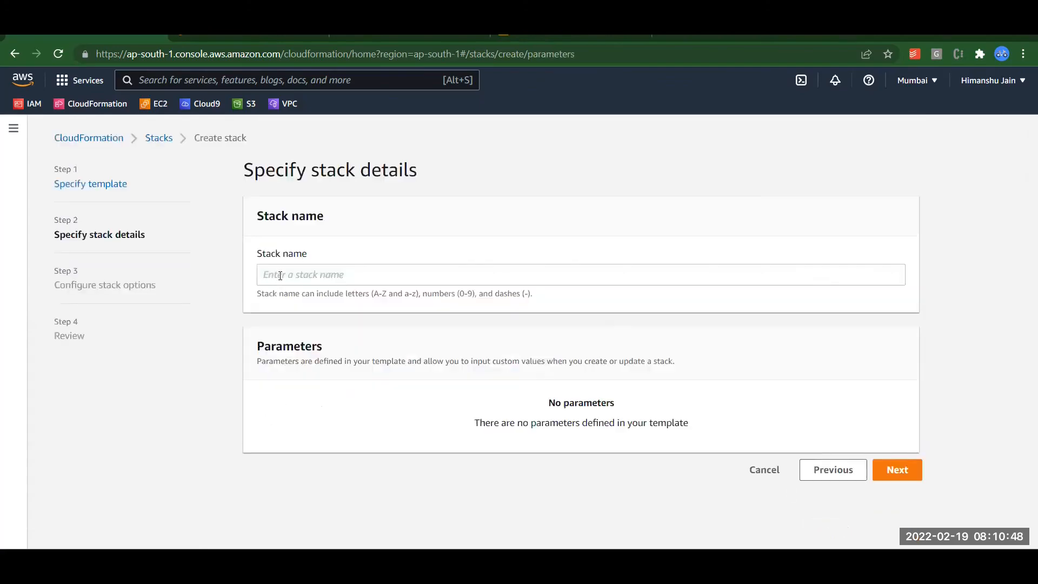
Name the stack AIProjectStack and advance through stack options with defaults to the Review page.
{"action": "left_click", "coordinate": [281, 274]}
{"action": "type", "text": "AI P"}
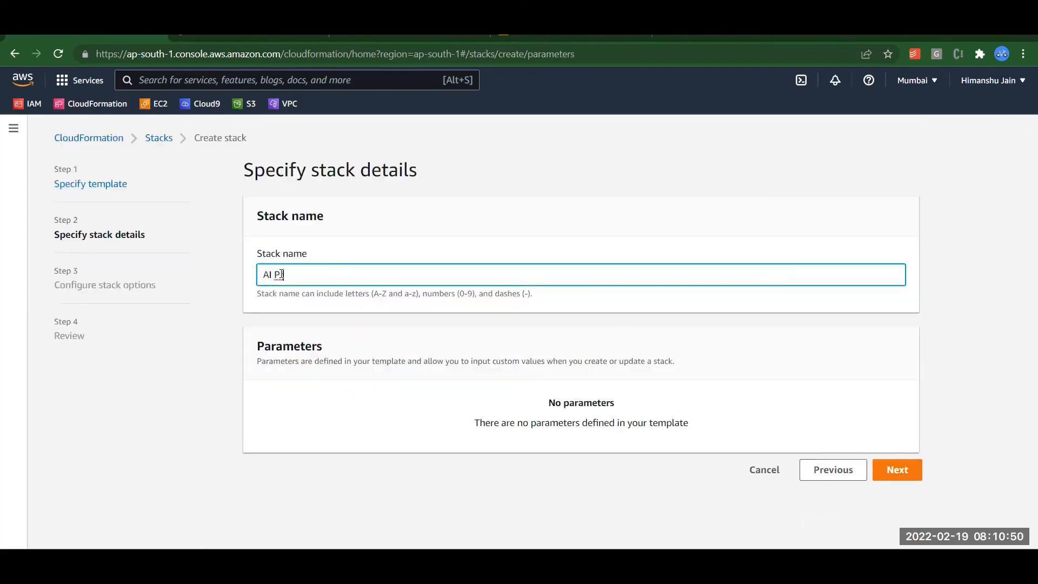
{"action": "type", "text": "roject Stack"}
{"action": "key", "text": "Left"}
{"action": "key", "text": "Left"}
{"action": "key", "text": "BackSpace"}
{"action": "key", "text": "Right"}
{"action": "key", "text": "Left"}
{"action": "key", "text": "Left"}
{"action": "key", "text": "Left"}
{"action": "key", "text": "ctrl+Left"}
{"action": "key", "text": "BackSpace"}
{"action": "key", "text": "End"}
{"action": "type", "text": "-"}
{"action": "left_click", "coordinate": [898, 471]}
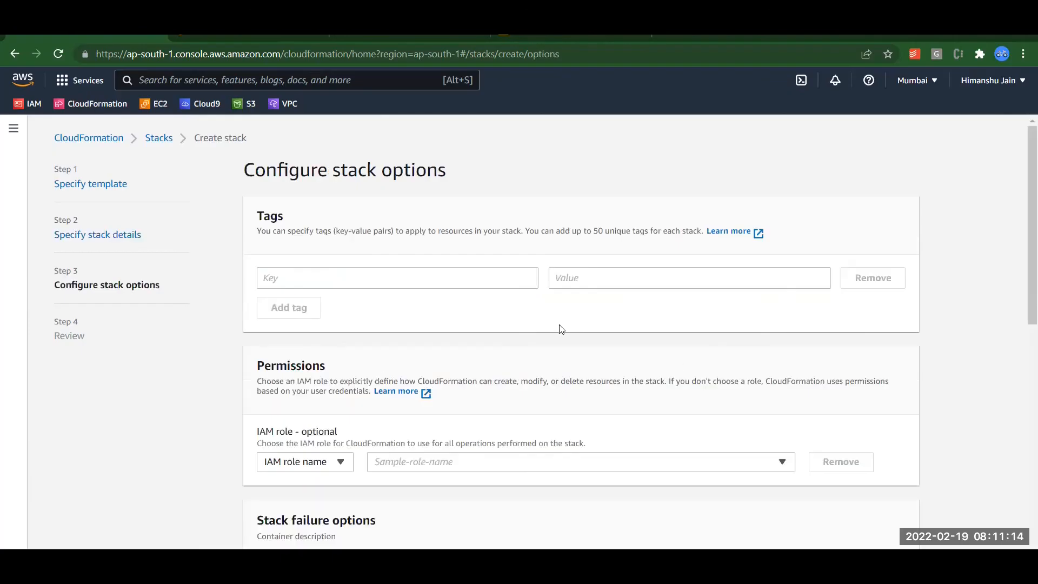
{"action": "left_click_drag", "start_coordinate": [1024, 170], "coordinate": [1024, 440]}
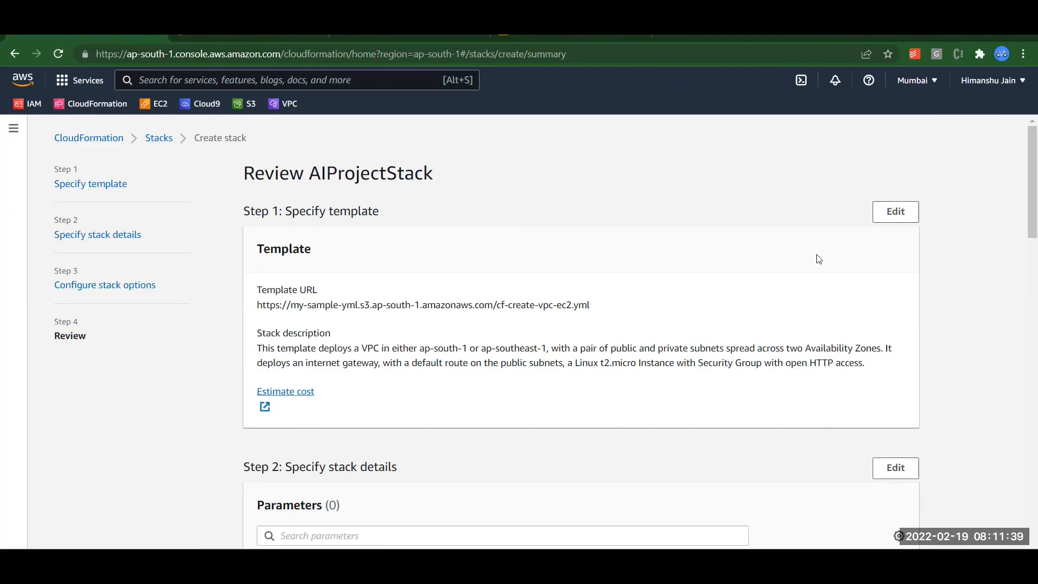
Scroll to the bottom of the Review page and submit AIProjectStack for creation.
{"action": "left_click_drag", "start_coordinate": [1024, 168], "coordinate": [1024, 144]}
{"action": "left_click_drag", "start_coordinate": [1024, 145], "coordinate": [848, 499]}
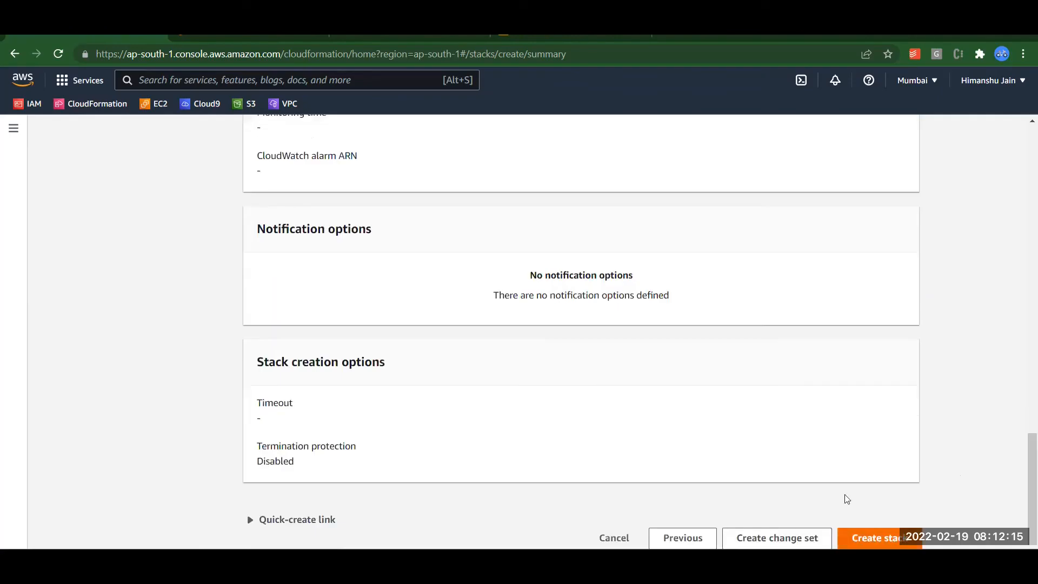
{"action": "left_click", "coordinate": [859, 535]}
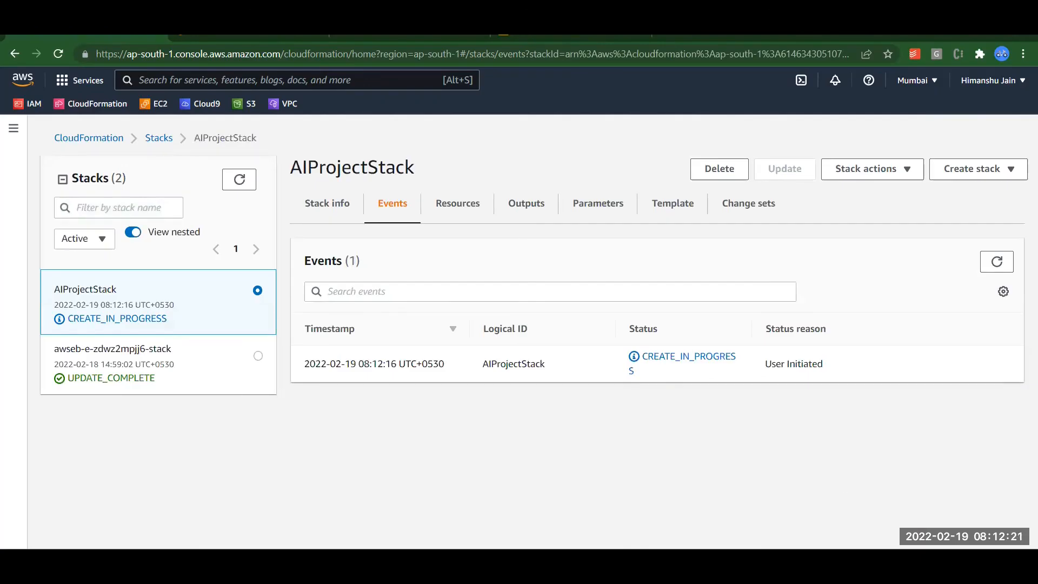
Refresh the stack events and glance at the Resources and Outputs tabs while creation runs.
{"action": "left_click", "coordinate": [997, 265]}
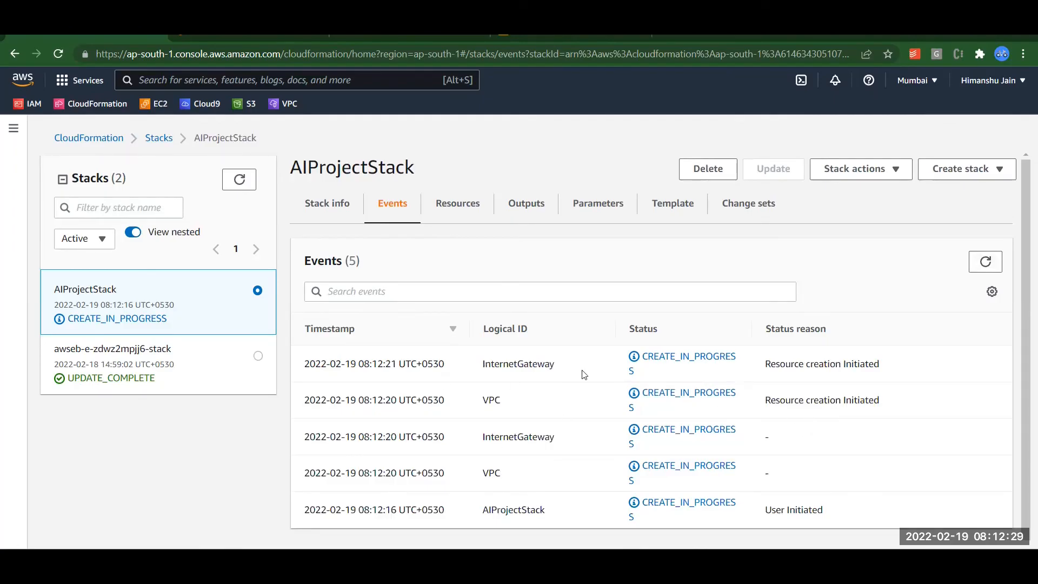
{"action": "left_click", "coordinate": [985, 260]}
{"action": "left_click", "coordinate": [459, 207]}
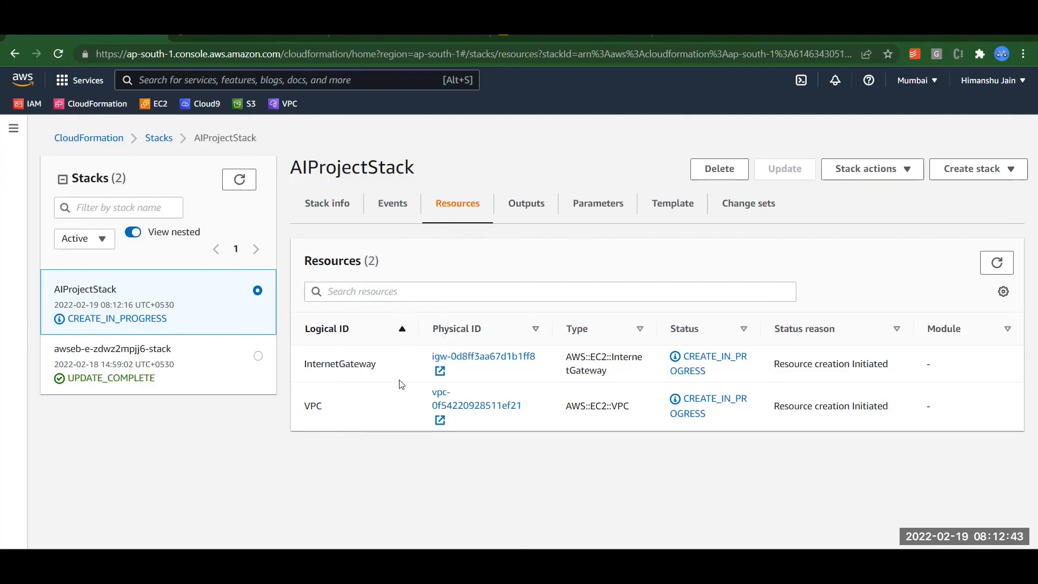
{"action": "left_click", "coordinate": [524, 210]}
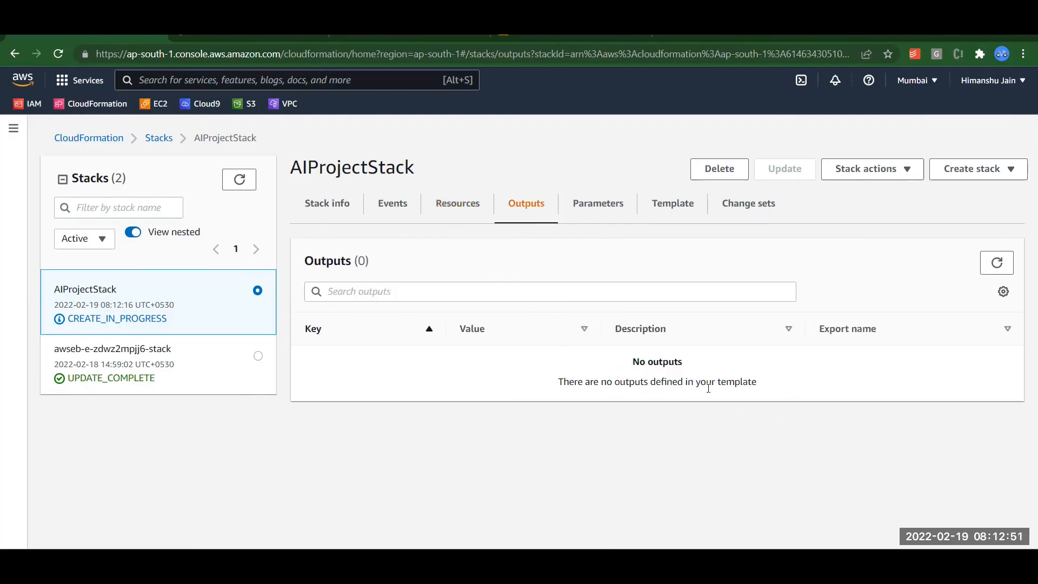
{"action": "left_click", "coordinate": [384, 203]}
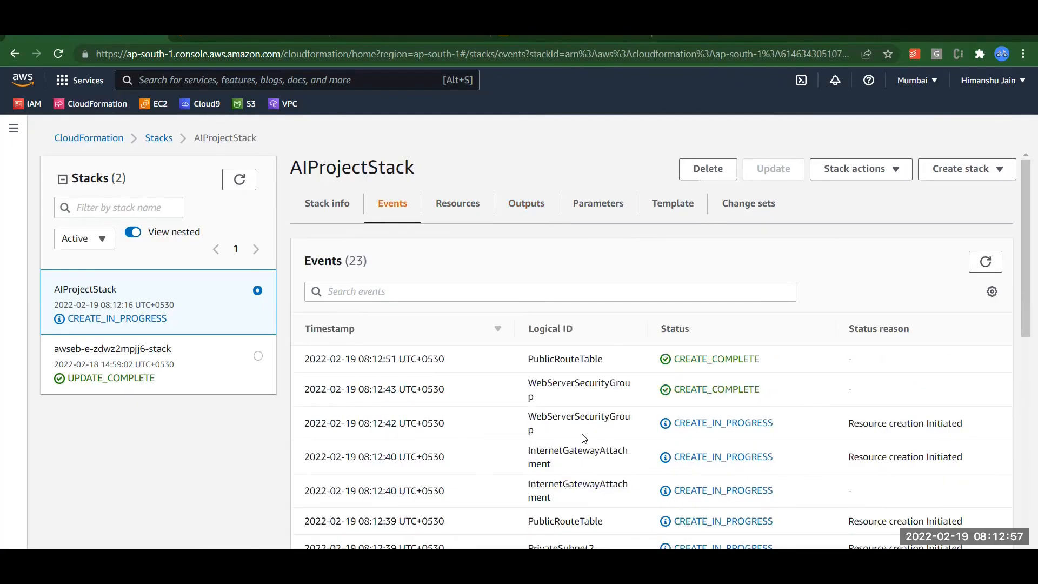
Highlight the InternetGatewayAttachment and PublicRouteTable events, then refresh until CREATE_COMPLETE.
{"action": "double_click", "coordinate": [568, 451]}
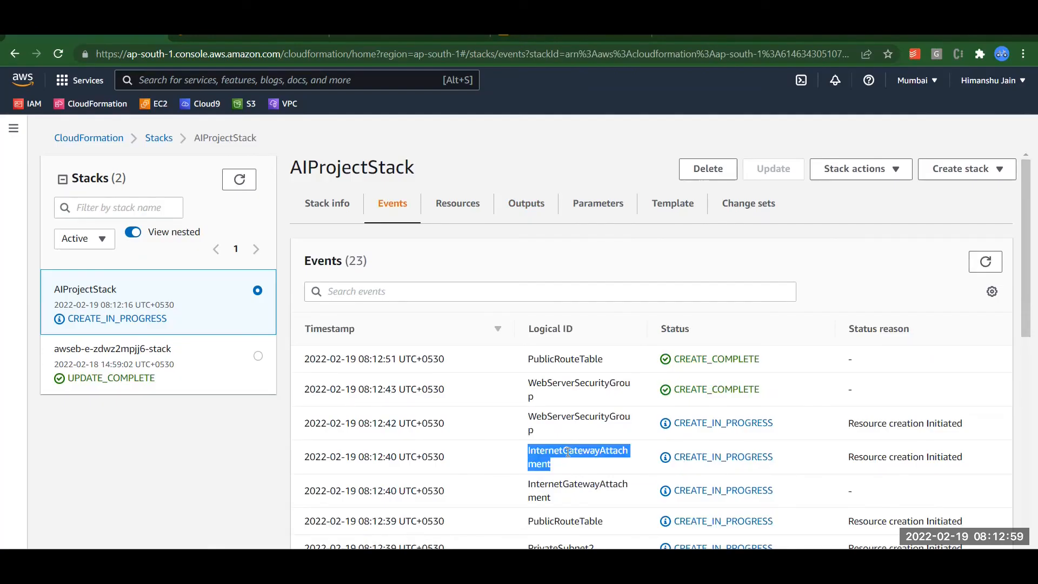
{"action": "double_click", "coordinate": [557, 484]}
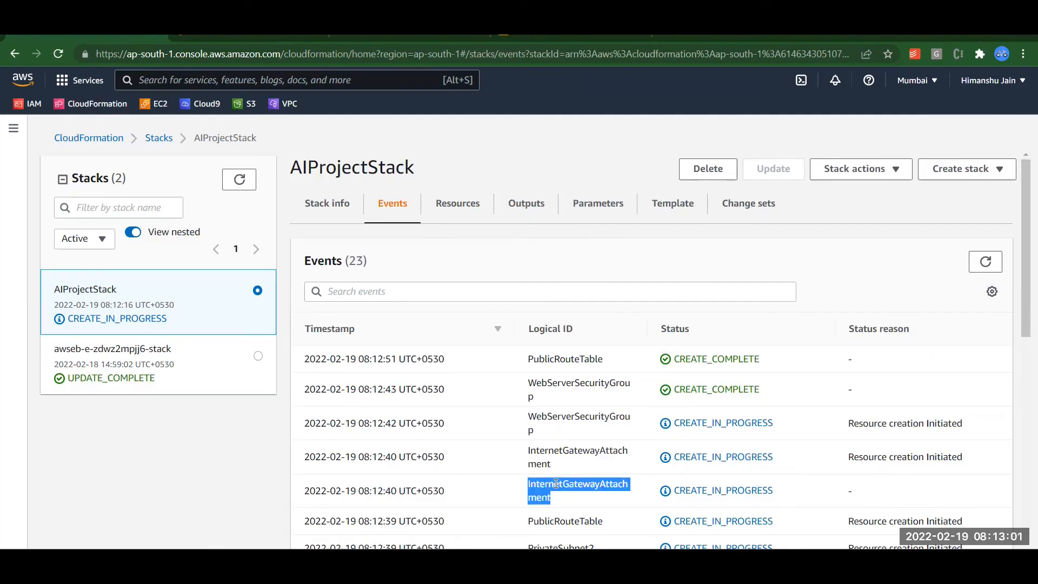
{"action": "double_click", "coordinate": [560, 521]}
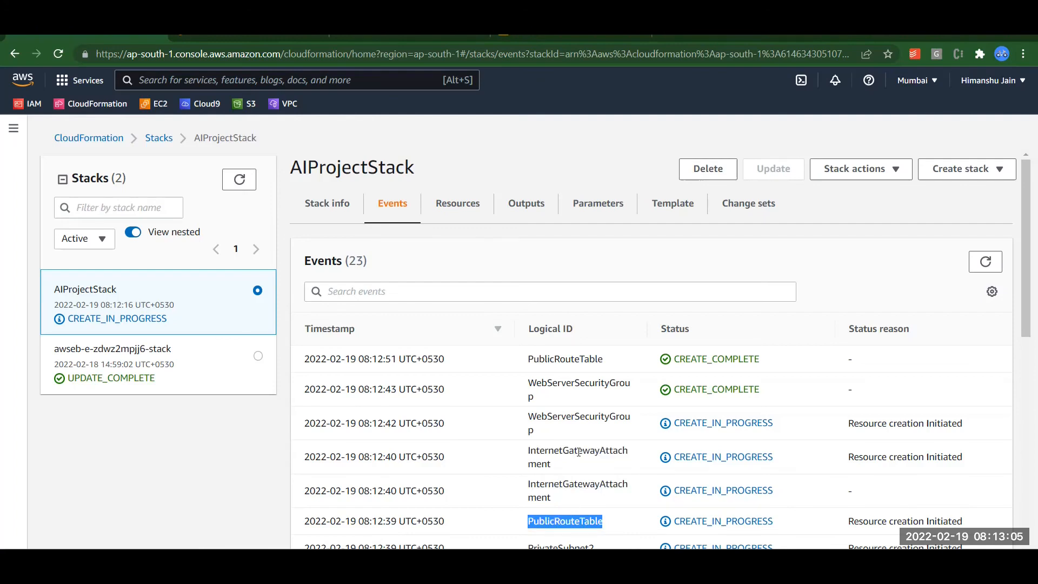
{"action": "left_click", "coordinate": [583, 418]}
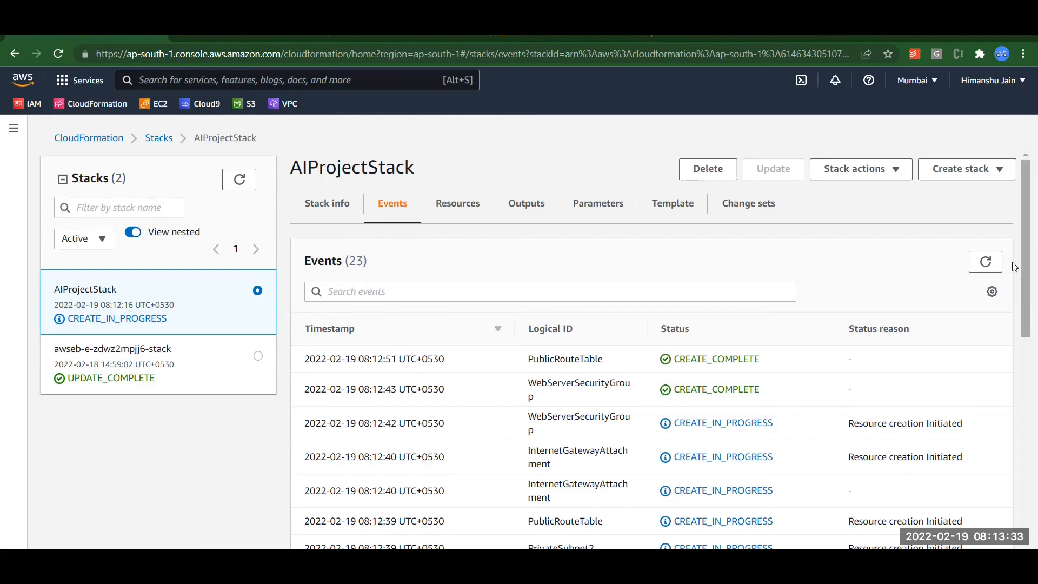
{"action": "left_click", "coordinate": [994, 261]}
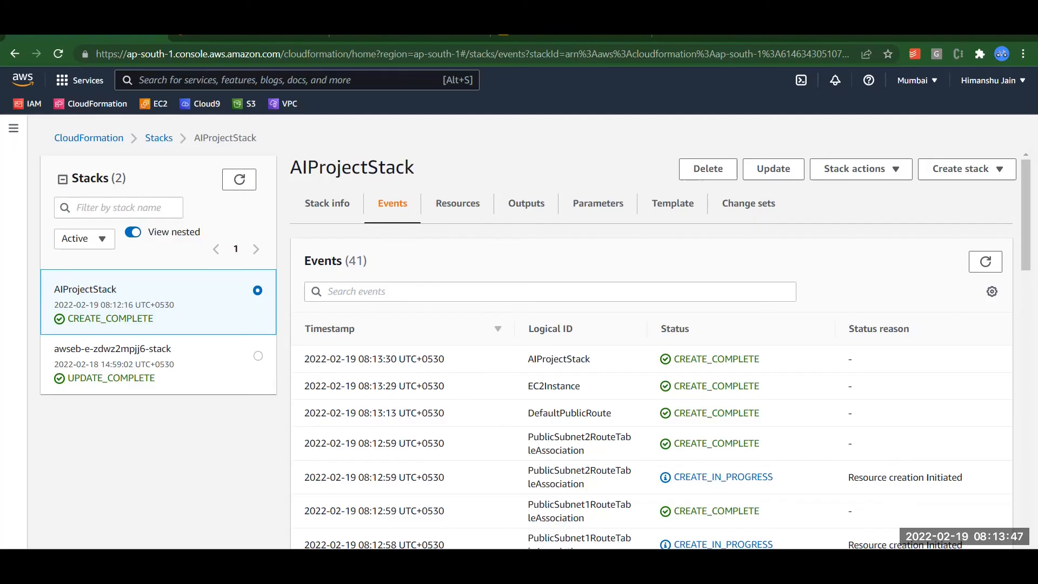
Confirm the completion event and Stack info status, then list the 13 created resources.
{"action": "left_click", "coordinate": [986, 266]}
{"action": "double_click", "coordinate": [549, 359]}
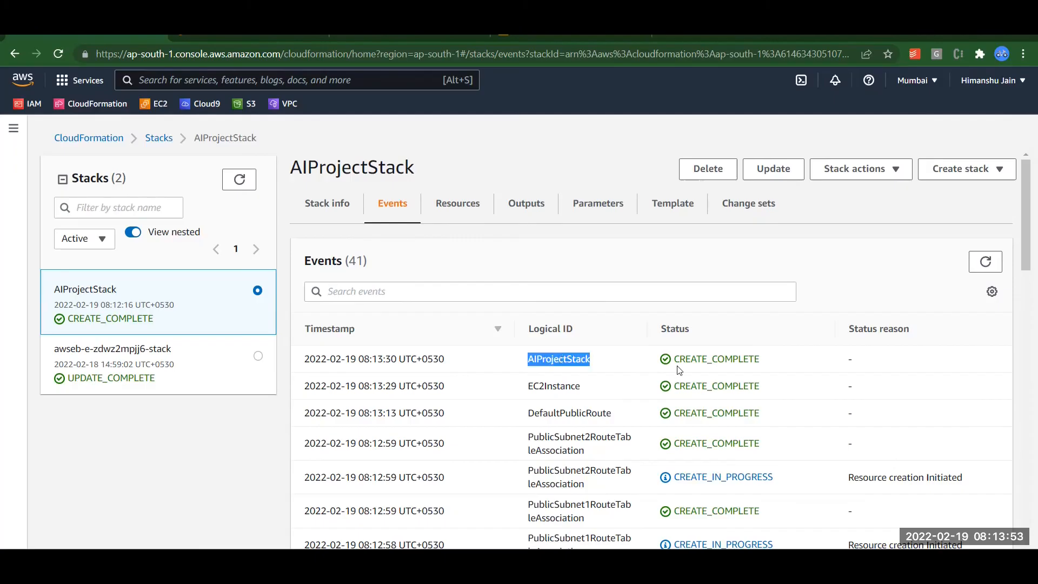
{"action": "left_click", "coordinate": [342, 211]}
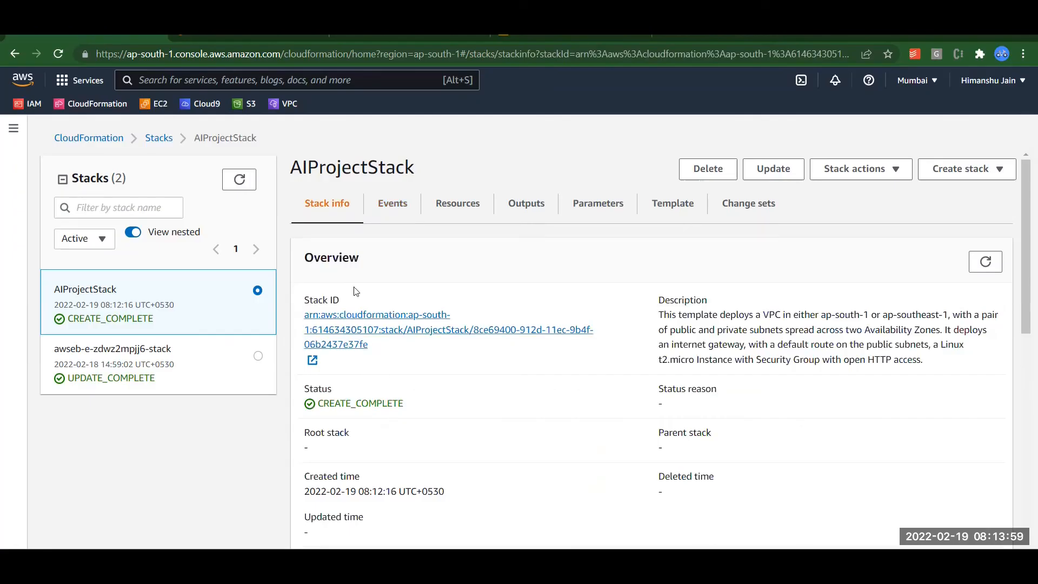
{"action": "left_click", "coordinate": [459, 212]}
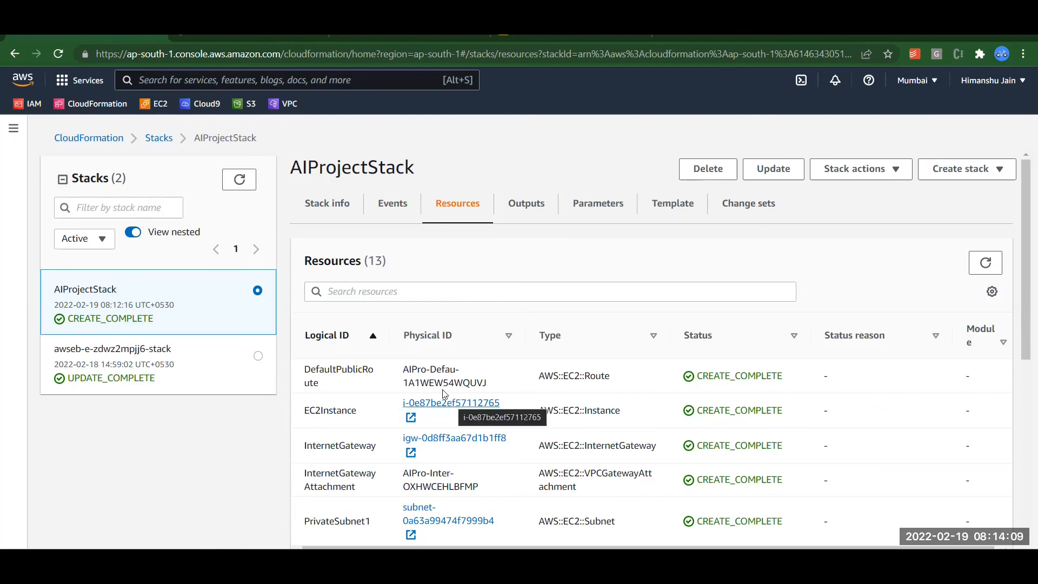
Show AIProjectStack's Outputs and select the PublicIp value 13.233.142.38 for copying.
{"action": "left_click", "coordinate": [527, 208]}
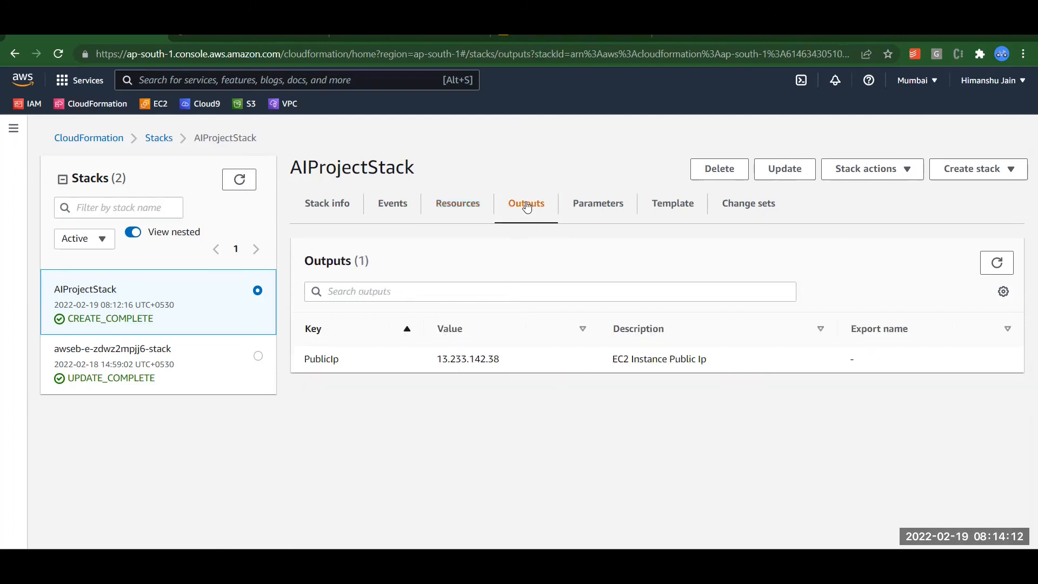
{"action": "double_click", "coordinate": [452, 359]}
{"action": "key", "text": "ctrl+c"}
{"action": "key", "text": "ctrl+t"}
{"action": "type", "text": "http"}
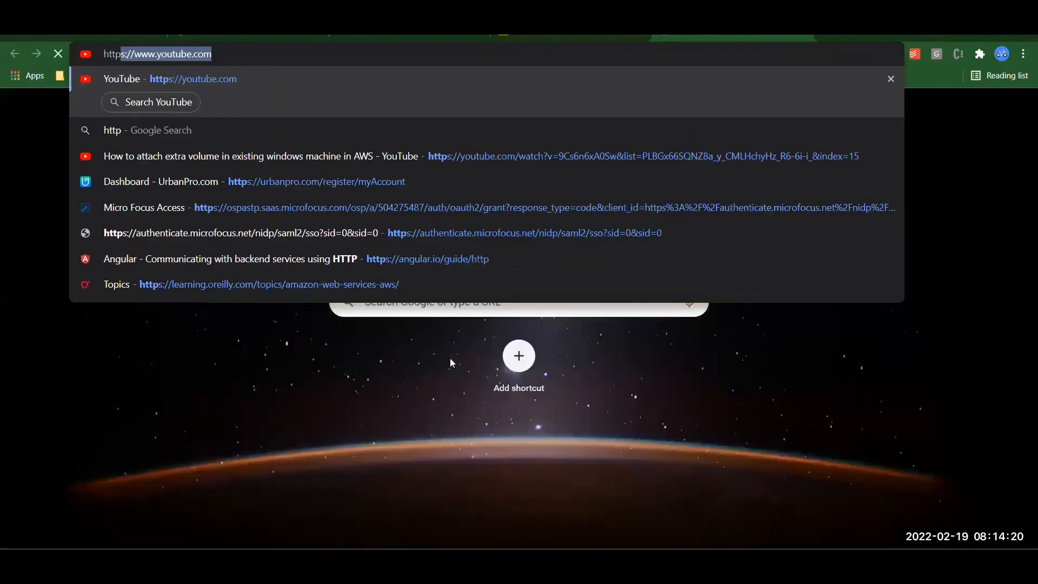
{"action": "type", "text": "://"}
{"action": "key", "text": "ctrl+v"}
{"action": "key", "text": "Return"}
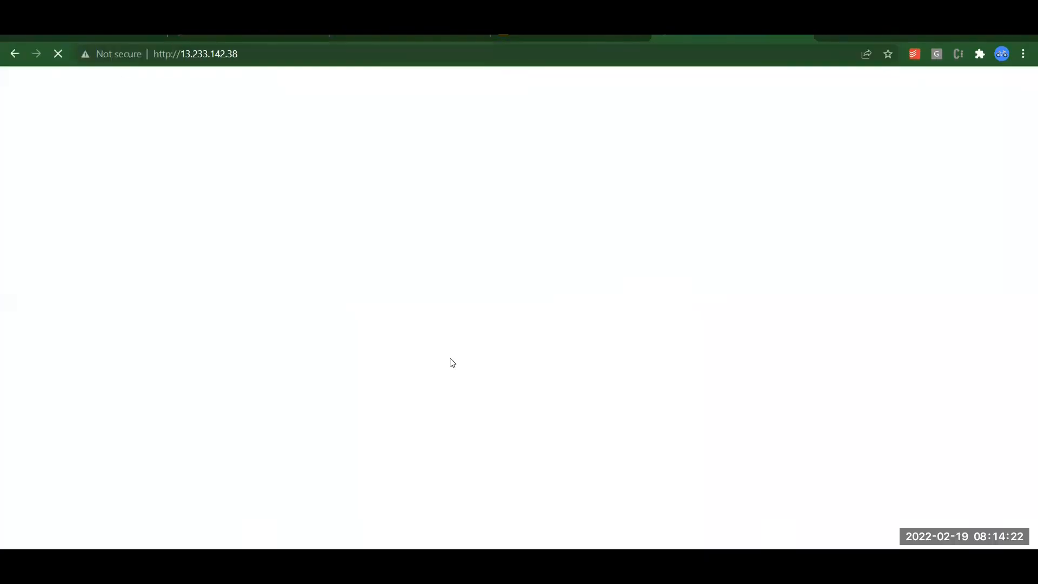
{"action": "key", "text": "ctrl+plus"}
{"action": "key", "text": "ctrl+plus"}
{"action": "key", "text": "ctrl+plus"}
{"action": "key", "text": "ctrl+plus"}
{"action": "key", "text": "ctrl+plus"}
{"action": "key", "text": "ctrl+plus"}
{"action": "key", "text": "ctrl+plus"}
{"action": "key", "text": "ctrl+plus"}
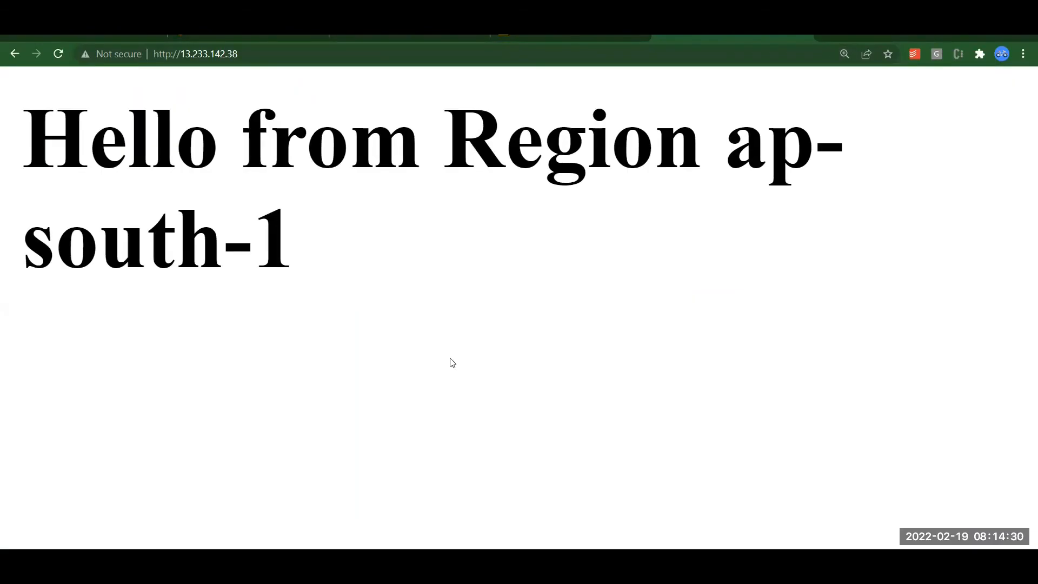
{"action": "key", "text": "ctrl+minus"}
{"action": "key", "text": "ctrl+minus"}
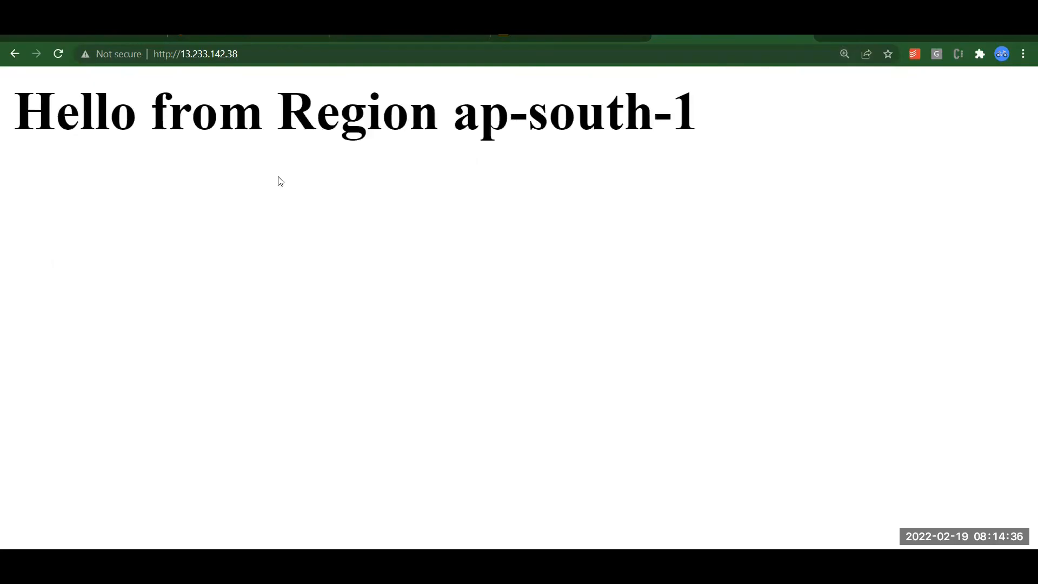
{"action": "left_click", "coordinate": [89, 36]}
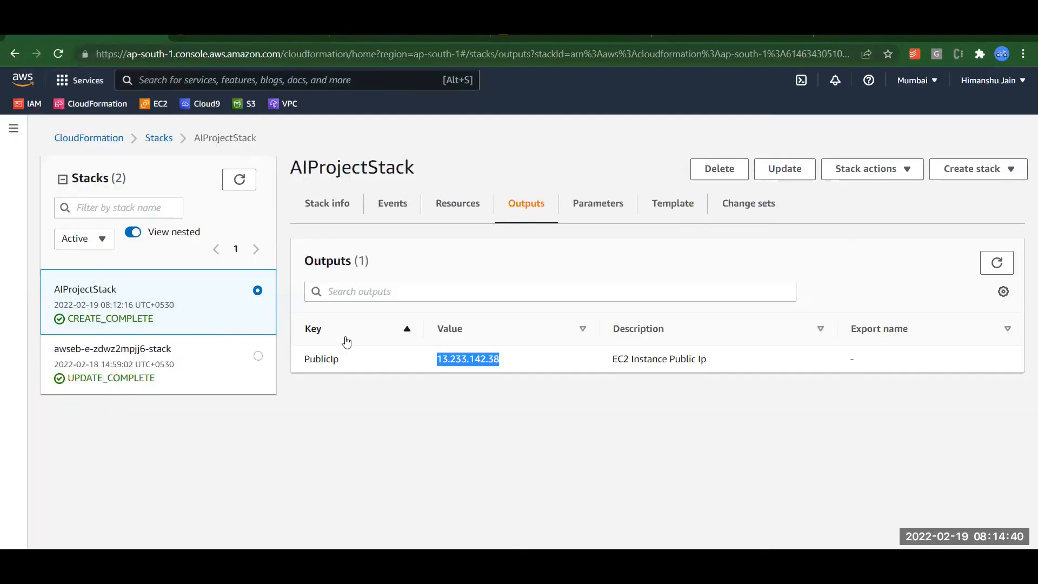
From the stack's Resources list, open the InternetGateway igw- link in the VPC console.
{"action": "left_click", "coordinate": [461, 208]}
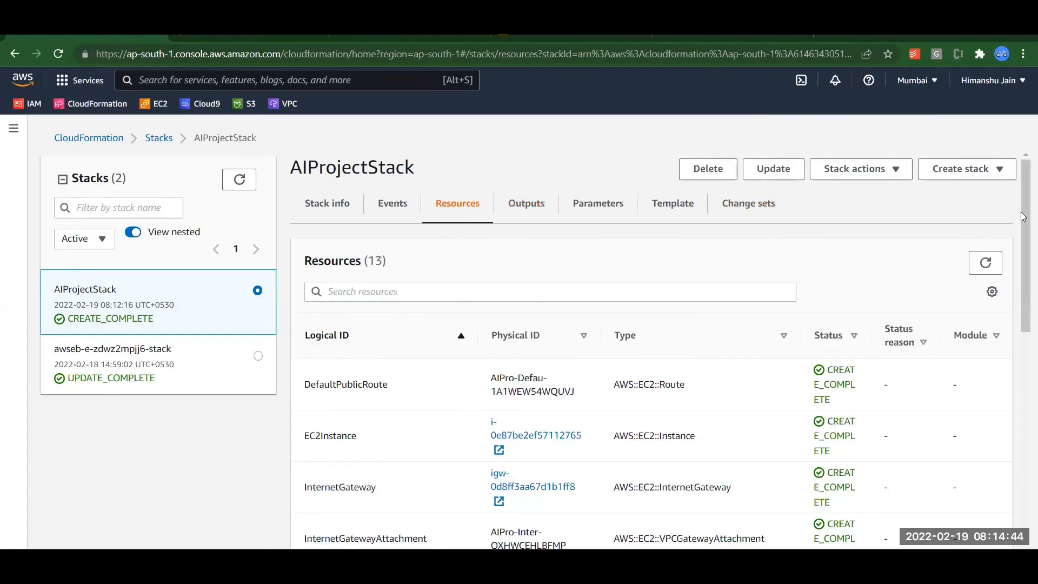
{"action": "left_click_drag", "start_coordinate": [1023, 217], "coordinate": [1023, 272]}
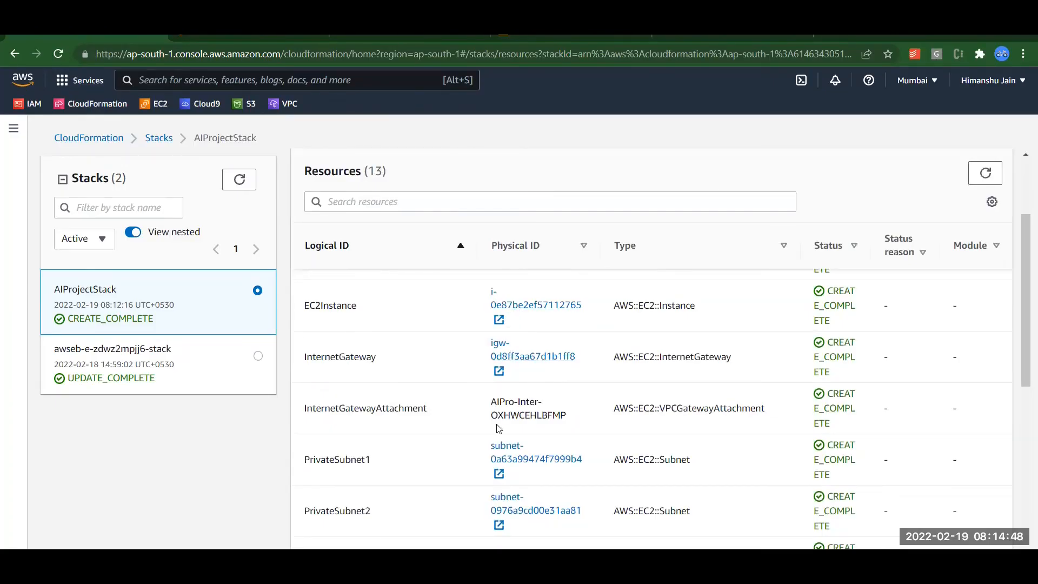
{"action": "left_click", "coordinate": [527, 357]}
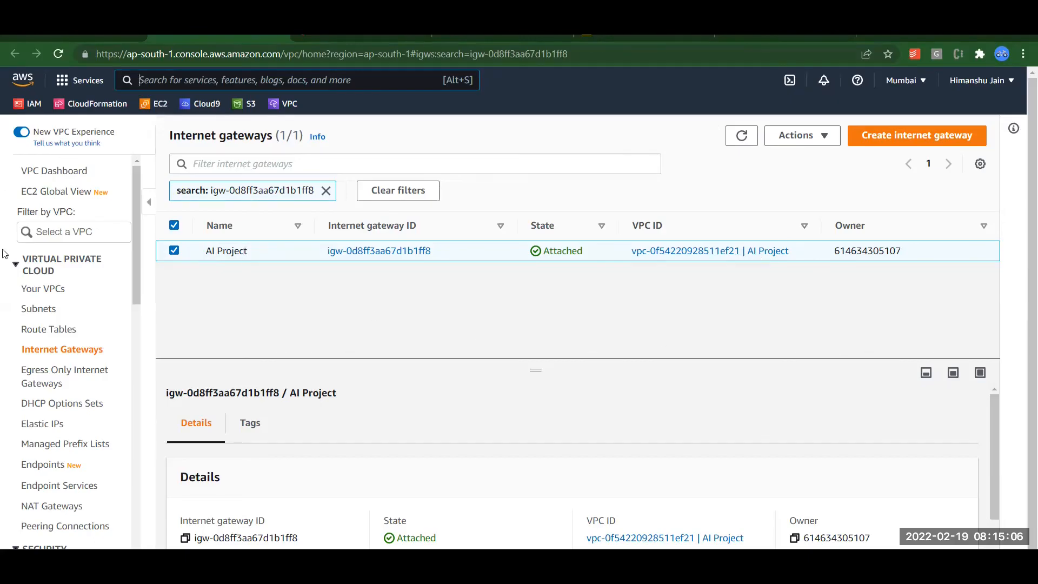
Review the AI Project VPC and its subnets sorted by a widened Name column, then list route tables.
{"action": "left_click", "coordinate": [29, 292]}
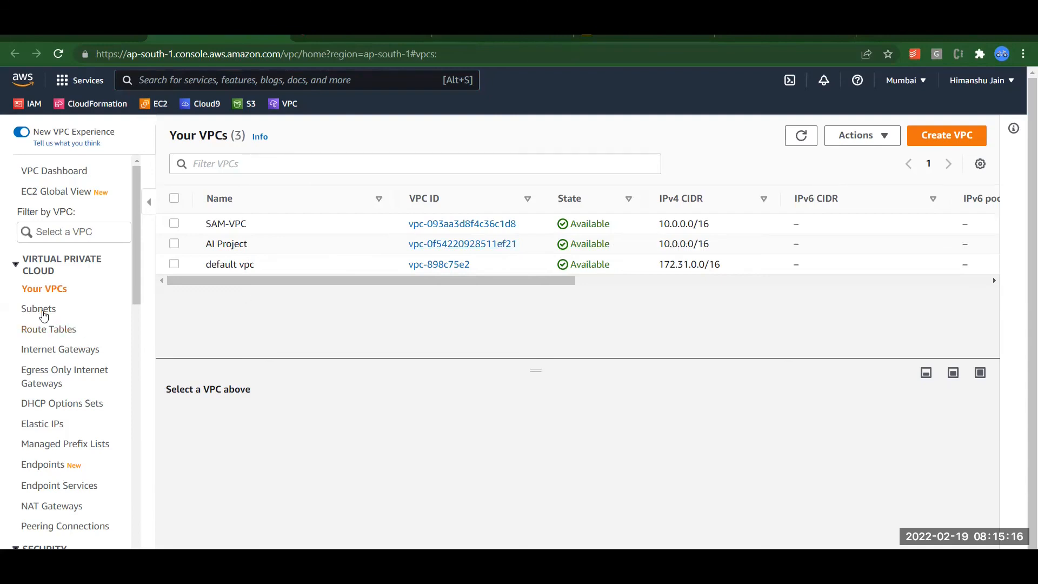
{"action": "left_click", "coordinate": [43, 313]}
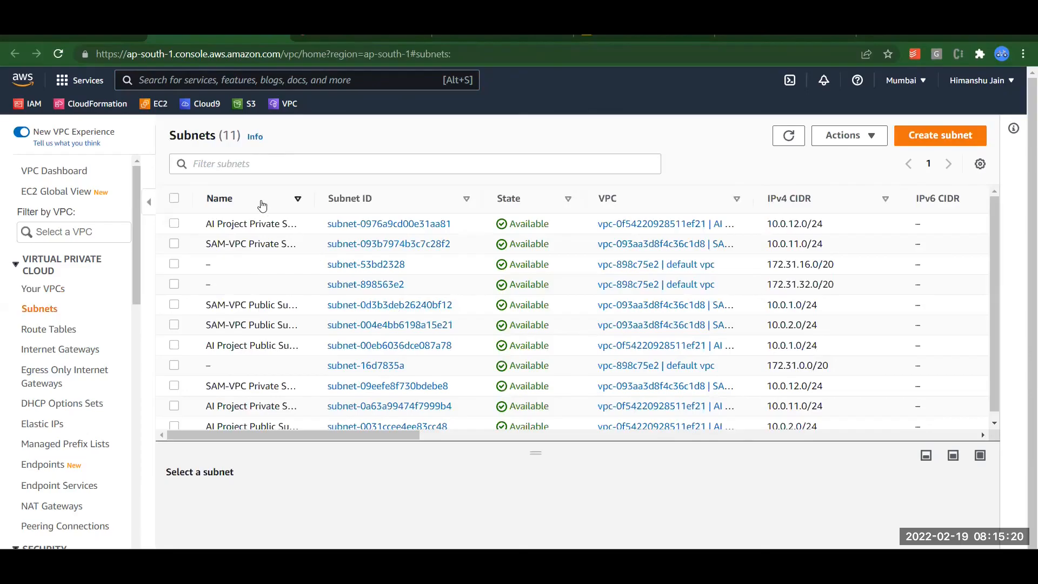
{"action": "left_click", "coordinate": [263, 205]}
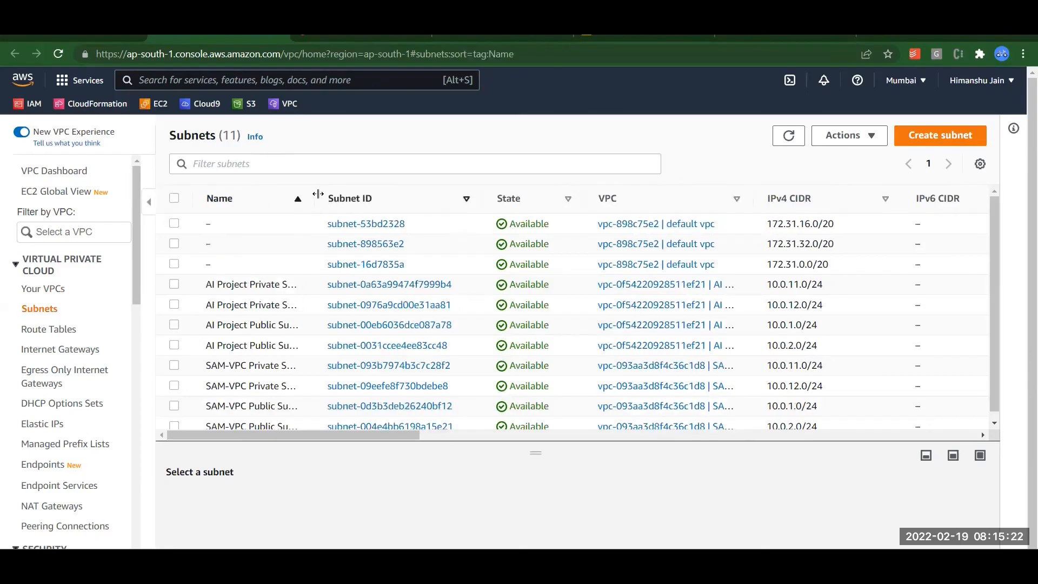
{"action": "left_click_drag", "start_coordinate": [313, 196], "coordinate": [386, 196]}
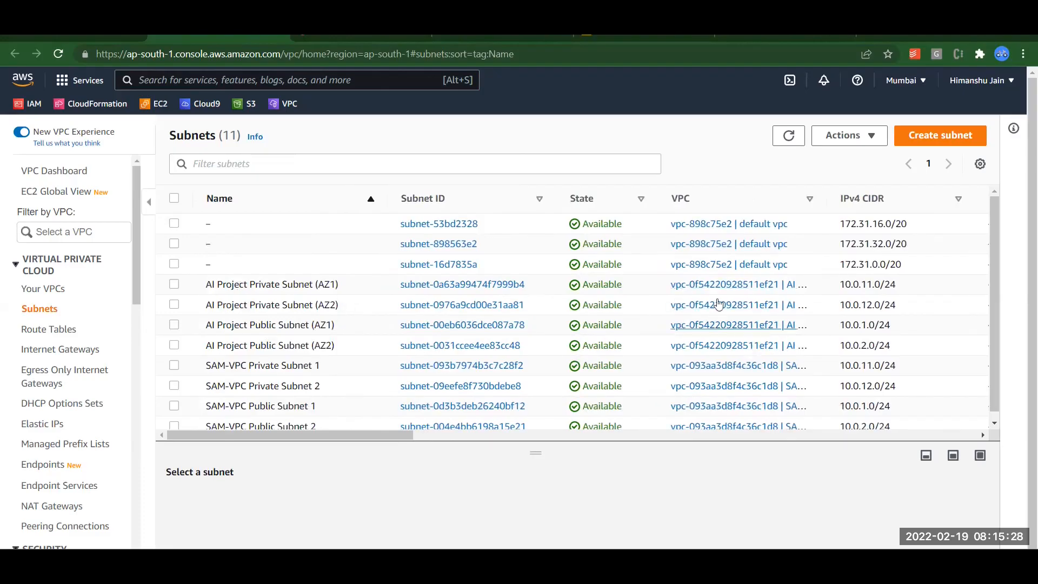
{"action": "left_click", "coordinate": [32, 331]}
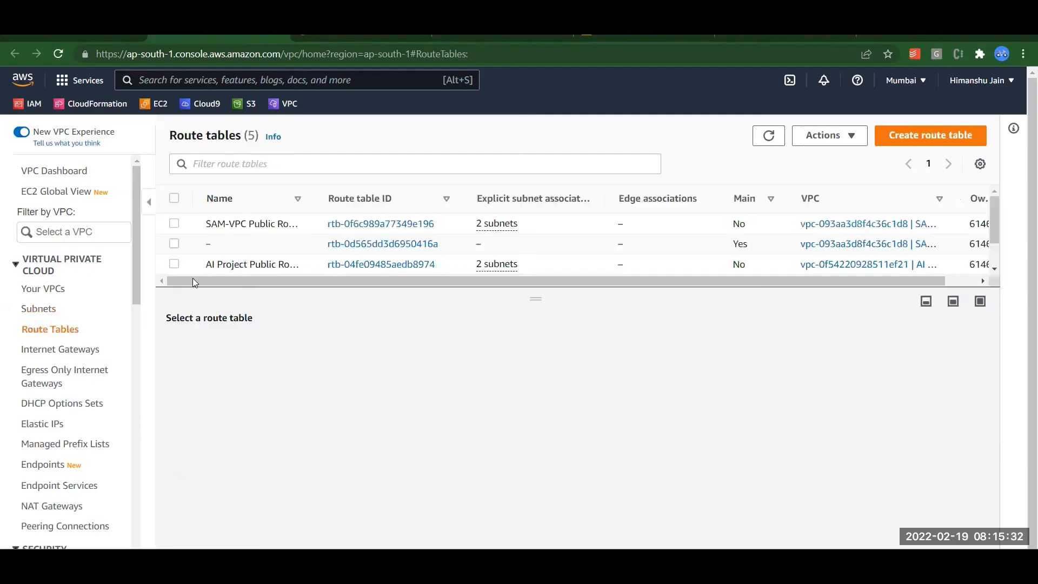
Inspect the AI Project route table's two subnet associations and its 10.0.0.0/16 and 0.0.0.0/0 routes.
{"action": "left_click", "coordinate": [237, 263]}
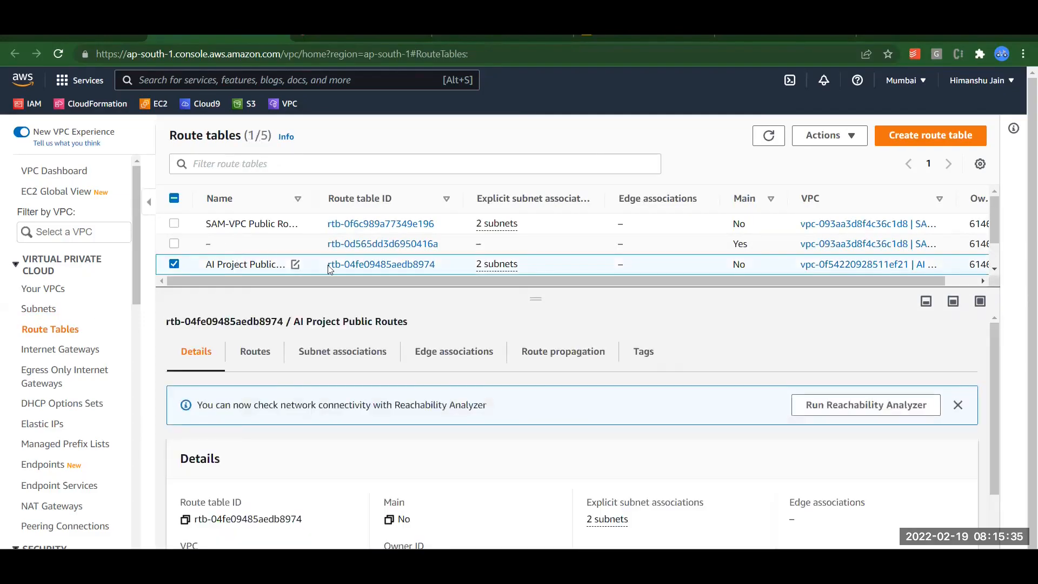
{"action": "left_click", "coordinate": [347, 354]}
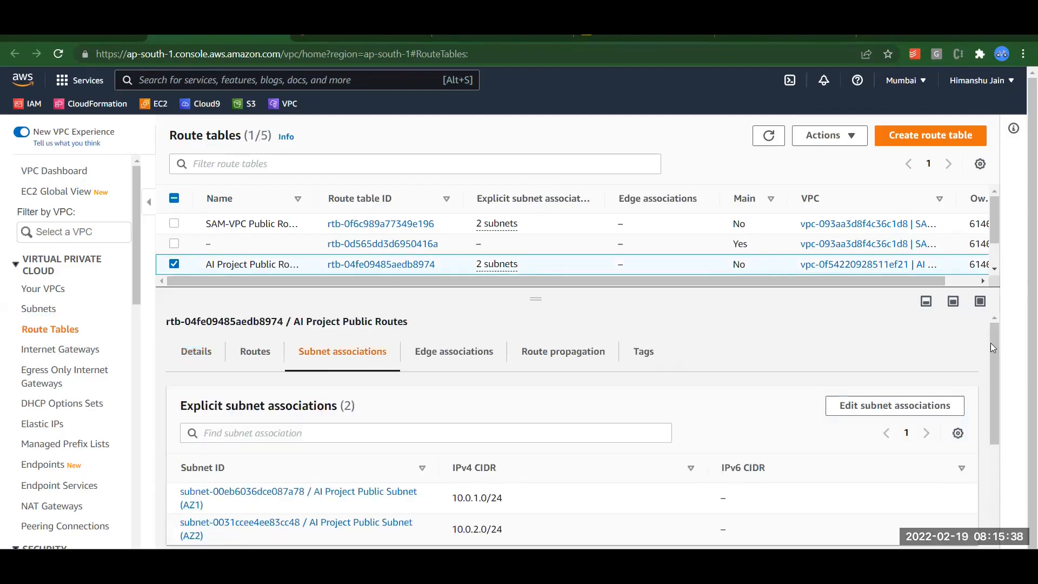
{"action": "scroll", "coordinate": [1000, 386], "scroll_direction": "down", "scroll_amount": 2}
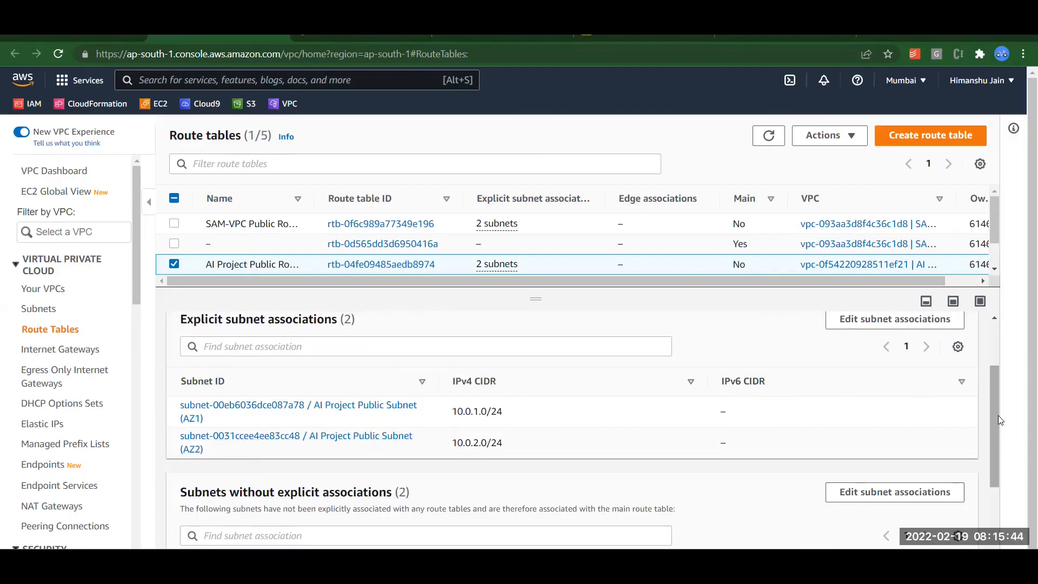
{"action": "scroll", "coordinate": [998, 416], "scroll_direction": "up", "scroll_amount": 2}
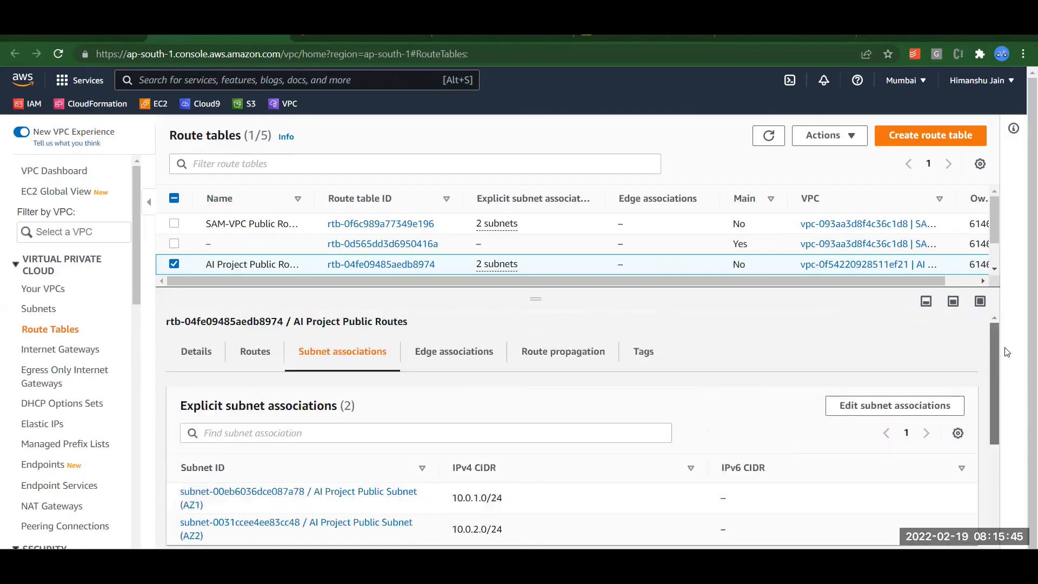
{"action": "left_click", "coordinate": [261, 367]}
{"action": "scroll", "coordinate": [995, 390], "scroll_direction": "down", "scroll_amount": 1}
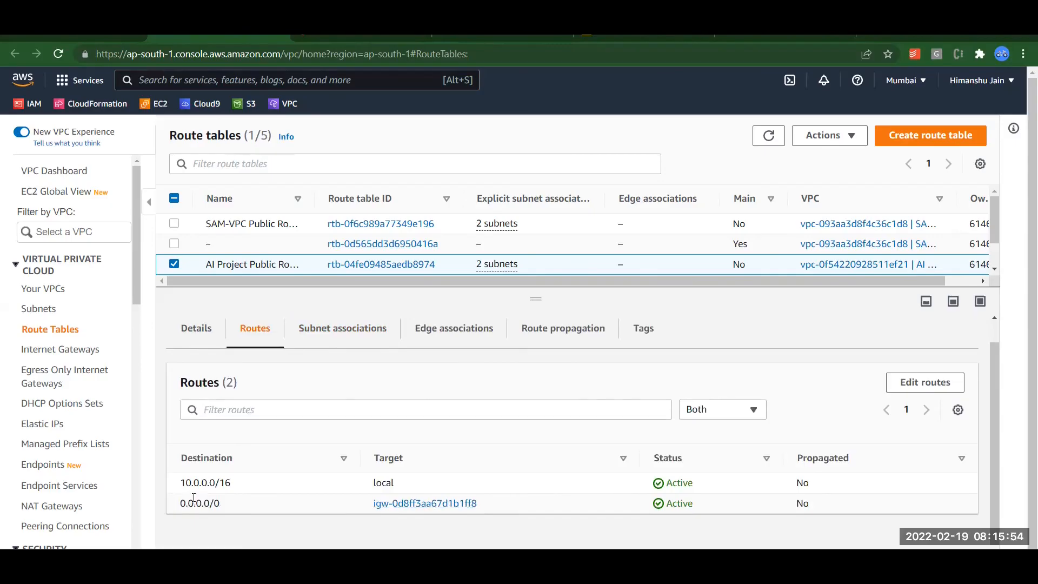
{"action": "left_click_drag", "start_coordinate": [135, 253], "coordinate": [129, 358]}
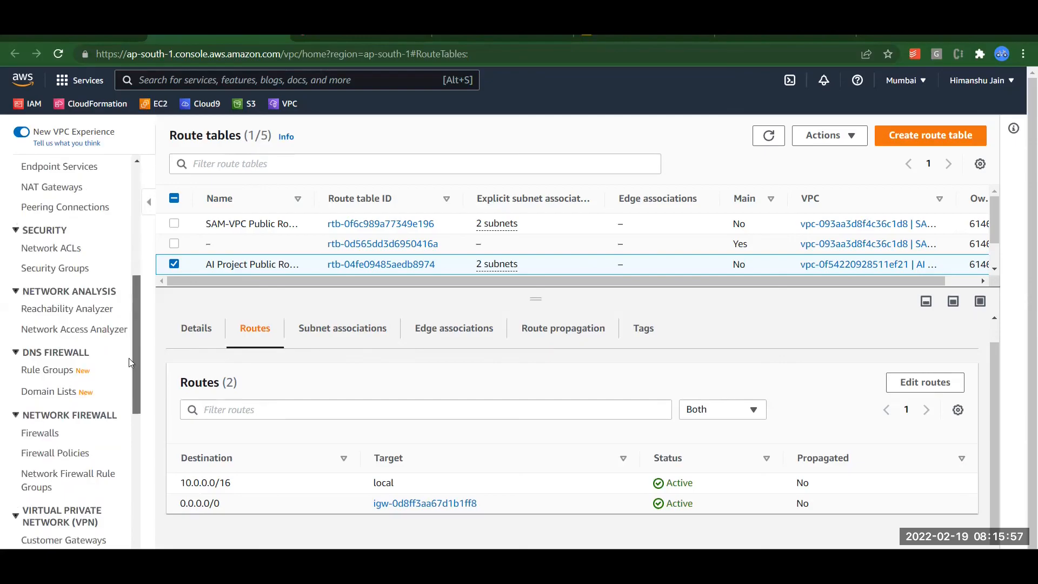
{"action": "left_click", "coordinate": [67, 268]}
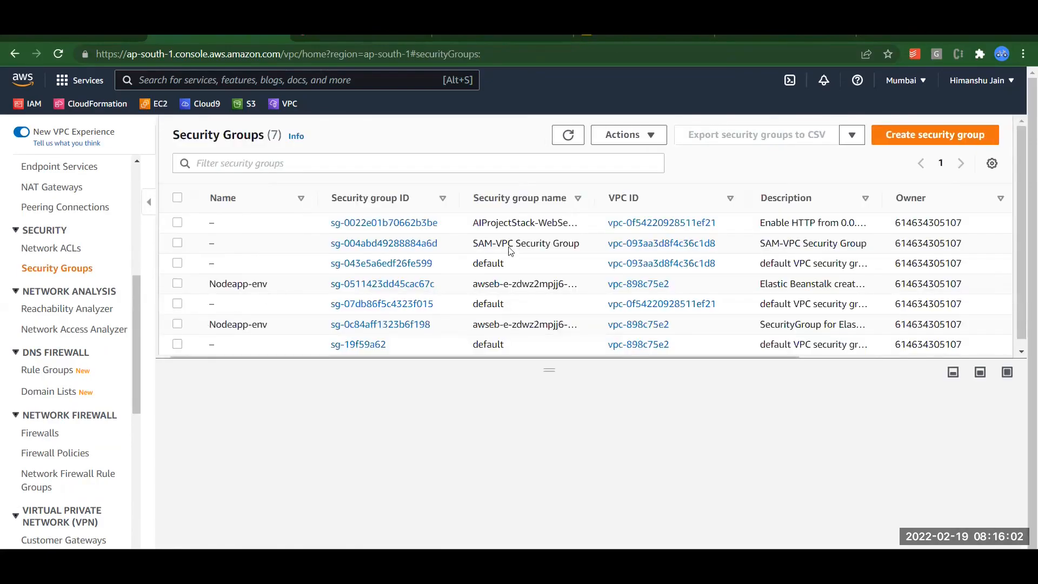
Open AIProjectStack-WebServerSecurityGroup and confirm its inbound IPv4 HTTP rule on TCP port 80.
{"action": "double_click", "coordinate": [511, 224]}
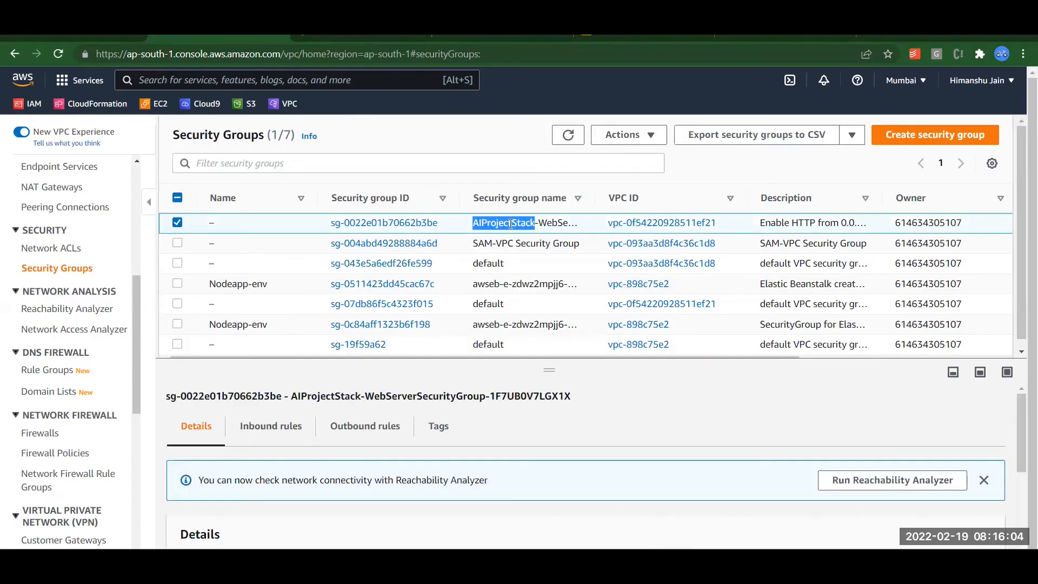
{"action": "left_click", "coordinate": [285, 427]}
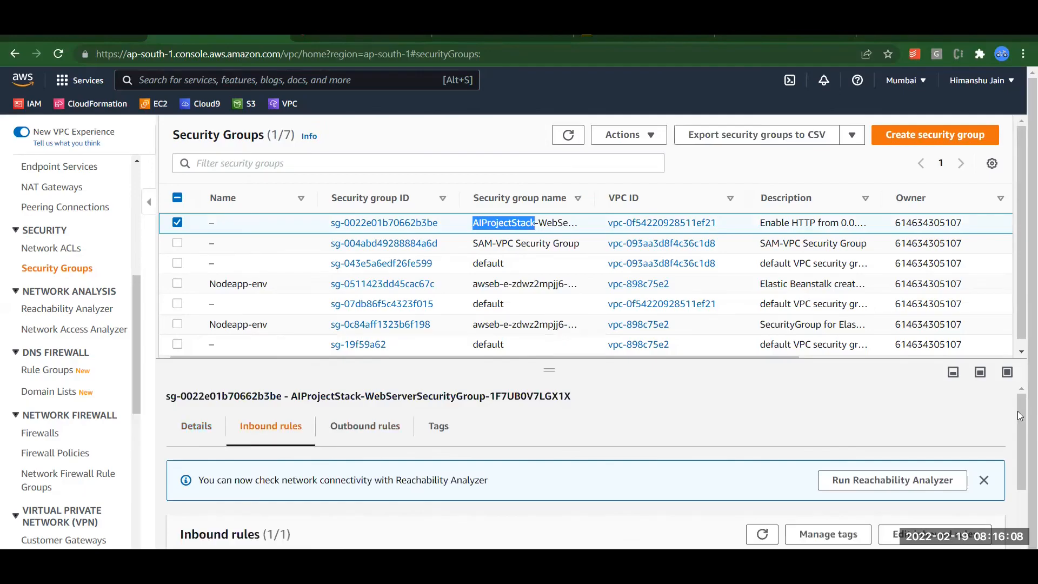
{"action": "left_click_drag", "start_coordinate": [1020, 417], "coordinate": [826, 480]}
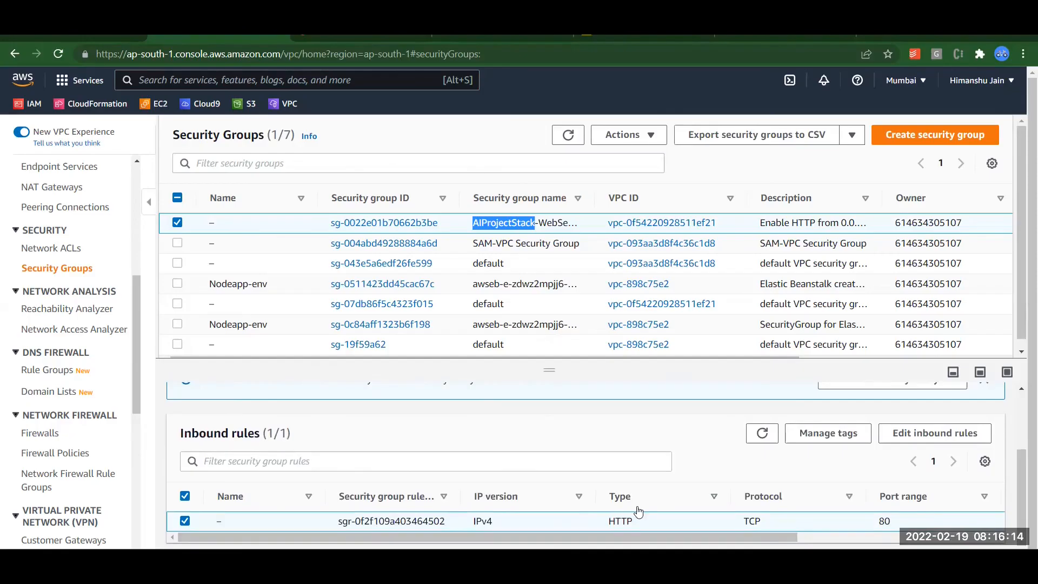
{"action": "left_click", "coordinate": [699, 431]}
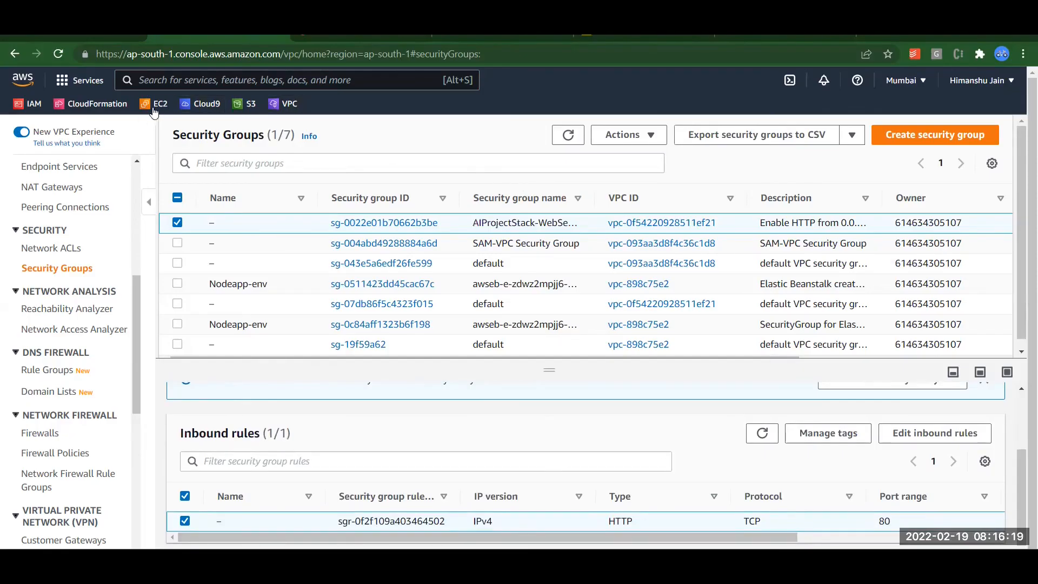
In the EC2 console, dismiss the welcome notice and select the AI Project EC2 instance.
{"action": "left_click", "coordinate": [157, 106]}
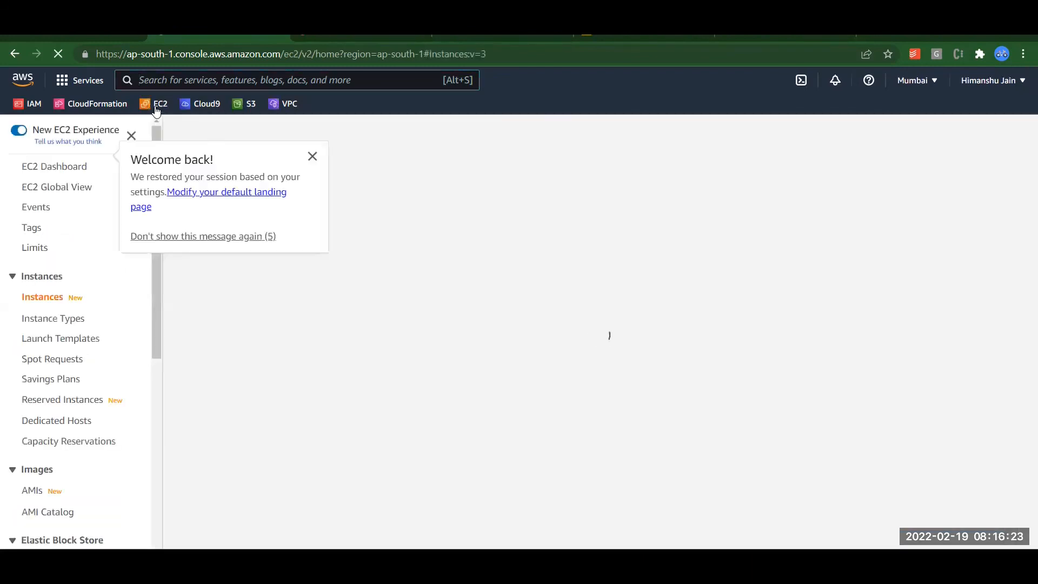
{"action": "left_click", "coordinate": [313, 158]}
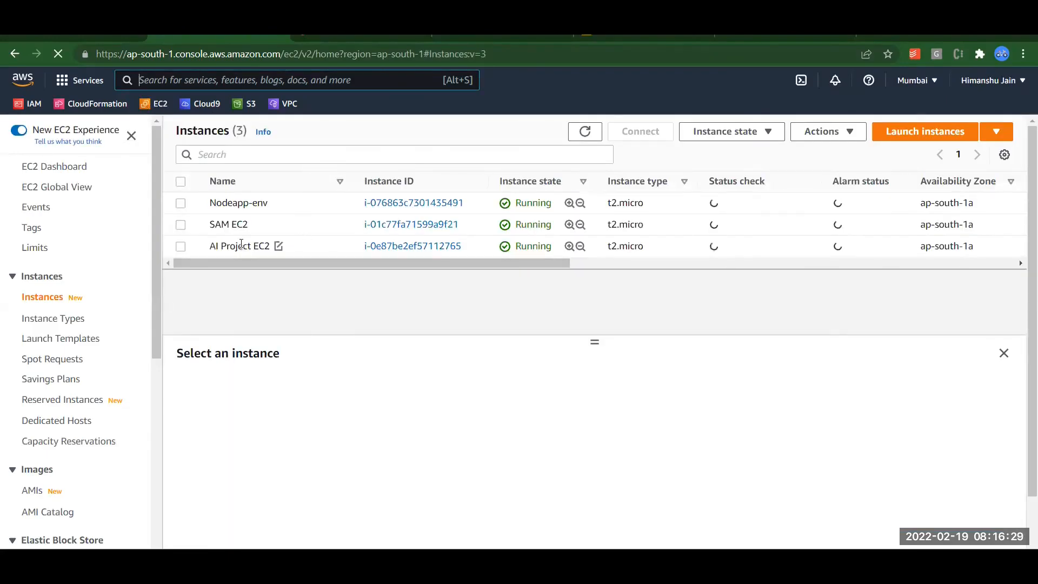
{"action": "left_click", "coordinate": [468, 252]}
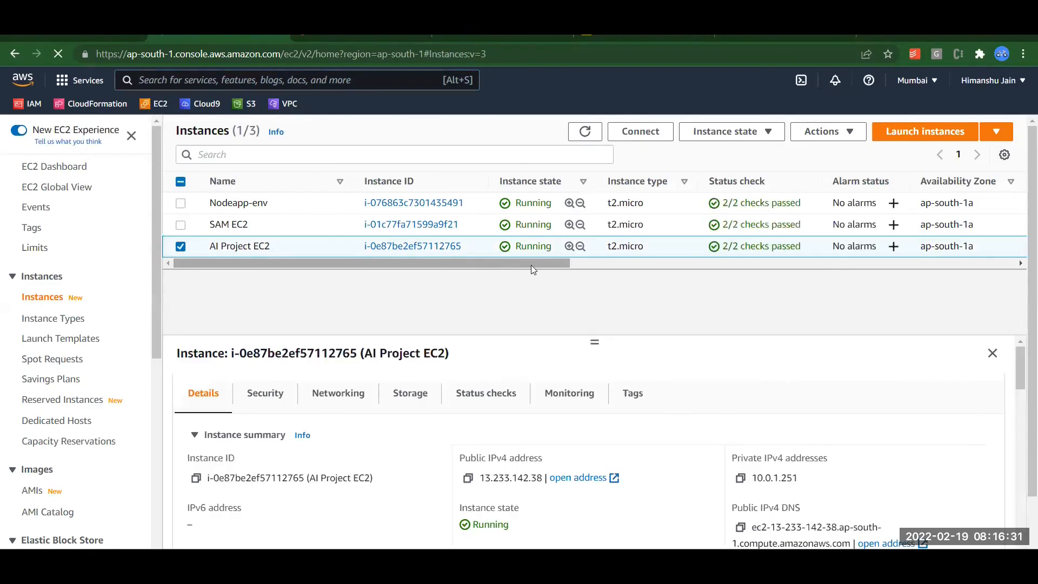
Check the instance's public IP, VPC ID and public Subnet ID, then return to AIProjectStack's Resources tab.
{"action": "left_click_drag", "start_coordinate": [530, 263], "coordinate": [1009, 266]}
{"action": "left_click_drag", "start_coordinate": [937, 265], "coordinate": [709, 262]}
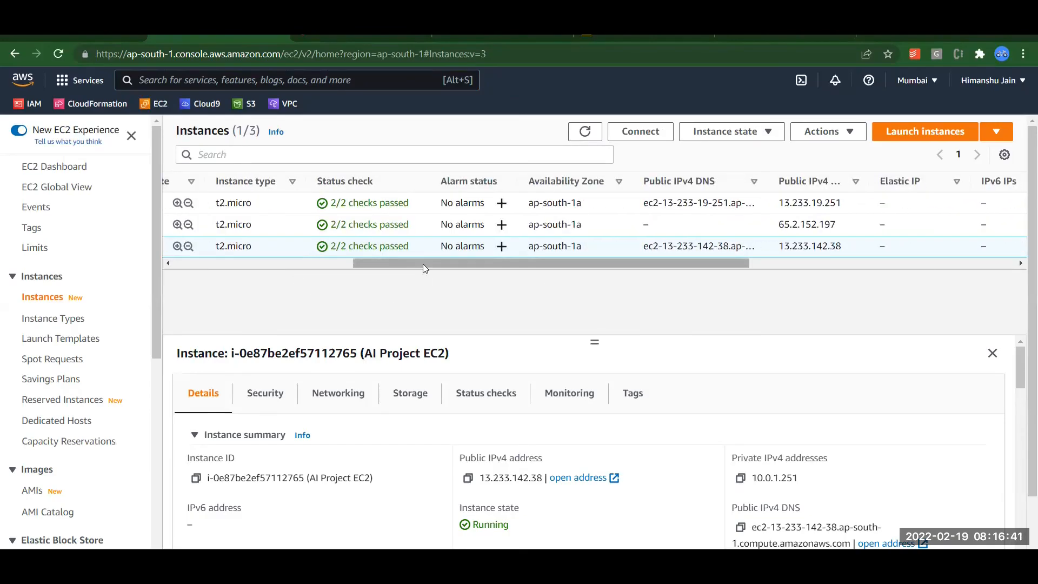
{"action": "left_click_drag", "start_coordinate": [1024, 296], "coordinate": [1022, 415]}
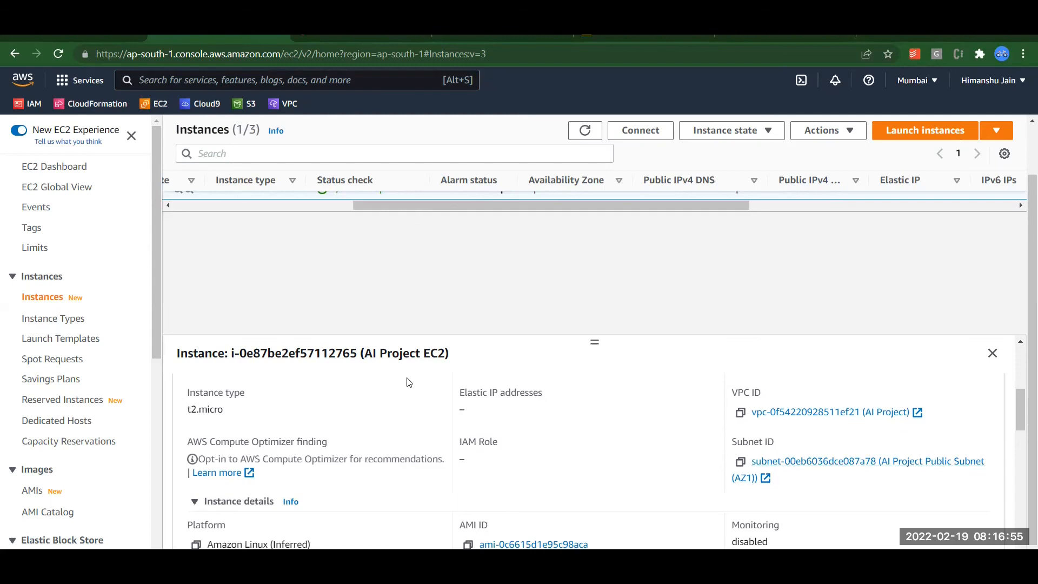
{"action": "left_click_drag", "start_coordinate": [1022, 422], "coordinate": [1023, 369]}
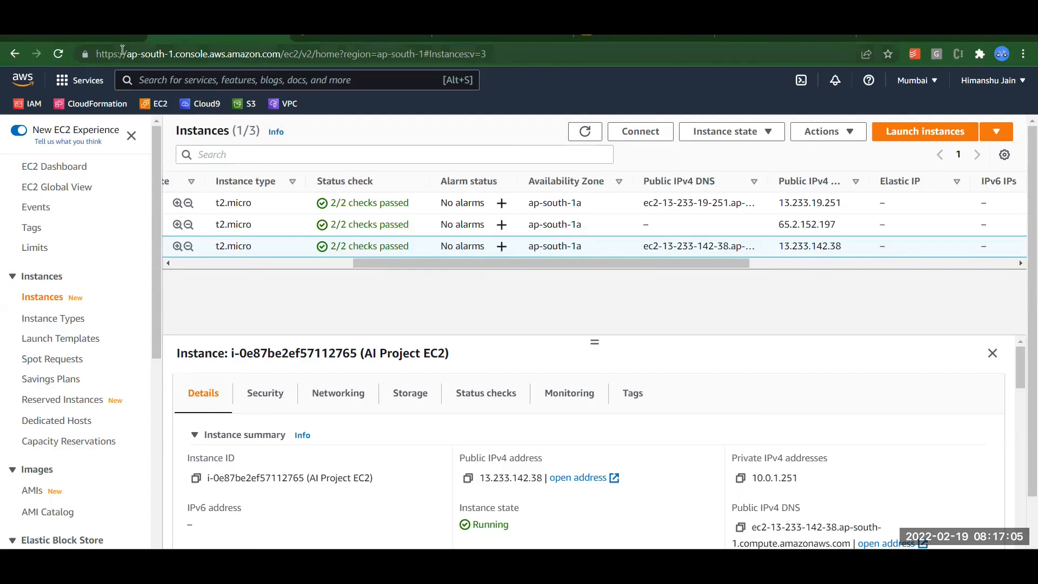
{"action": "left_click", "coordinate": [107, 37]}
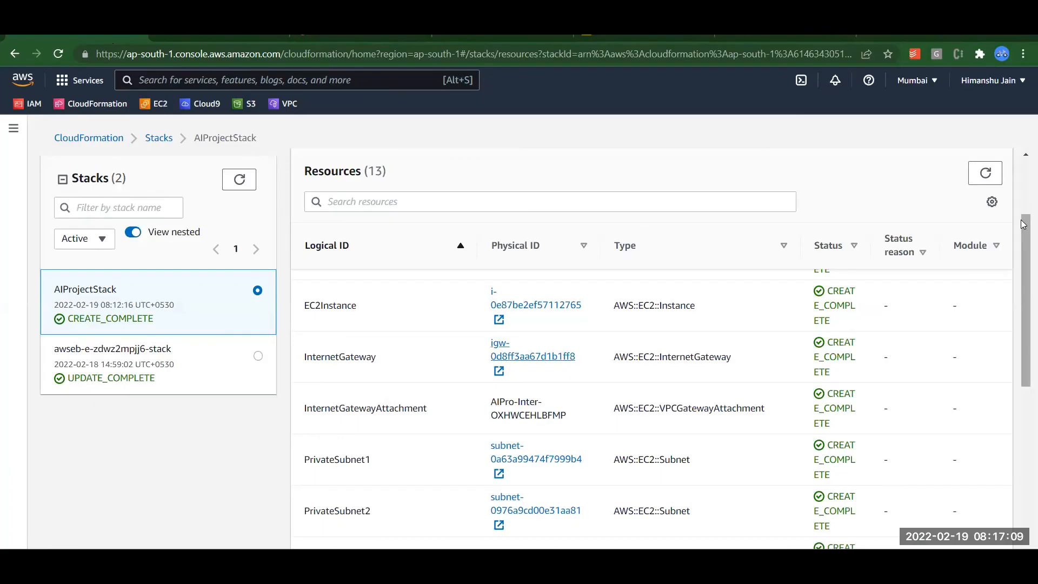
Review AIProjectStack's 13 CREATE_COMPLETE resources, then bring up cf-create-vpc-ec2.yml in Notepad++.
{"action": "left_click_drag", "start_coordinate": [1023, 224], "coordinate": [1024, 137]}
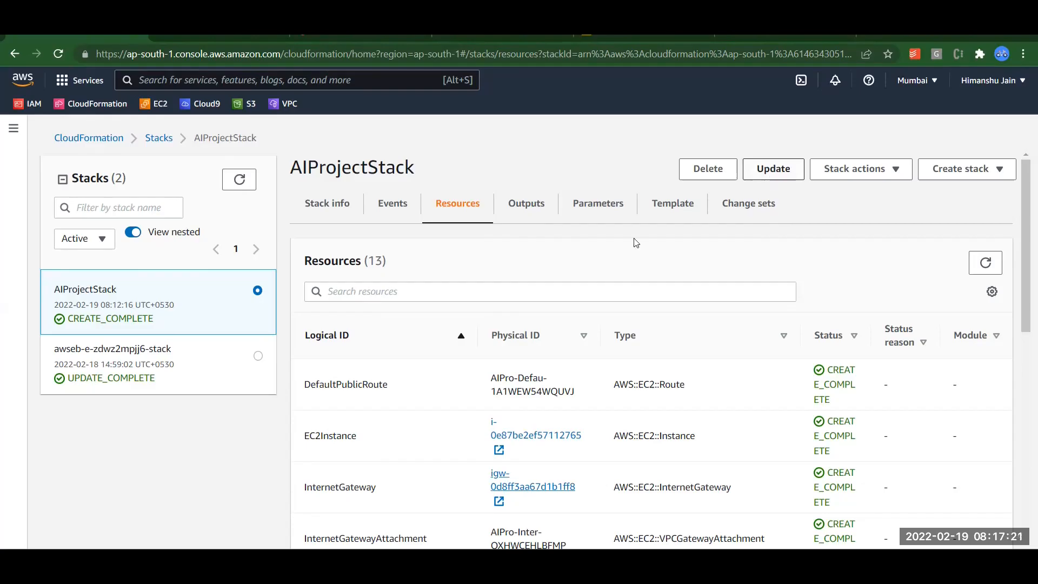
{"action": "key", "text": "alt+Tab"}
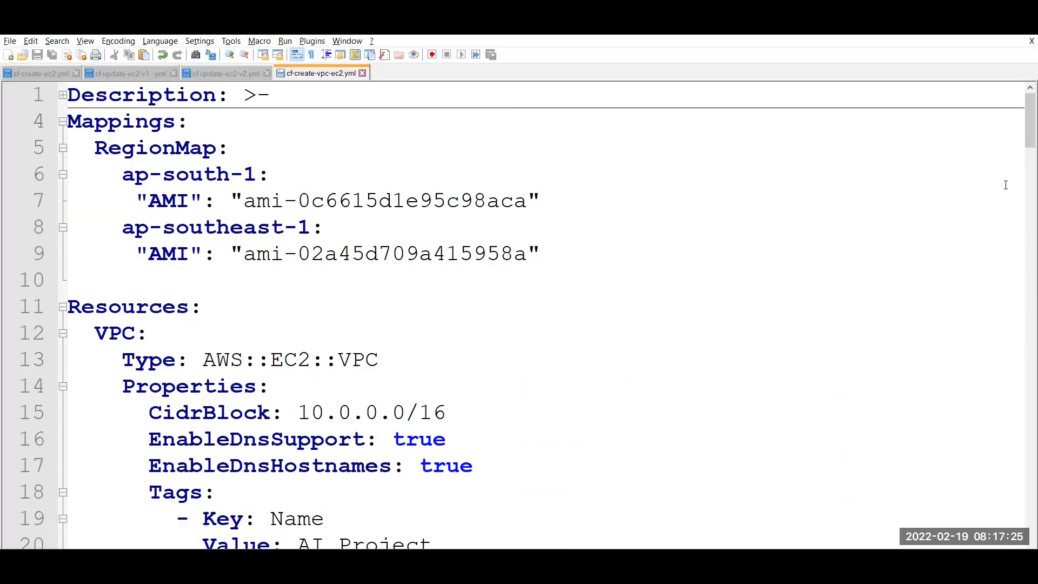
Read the template's EC2Instance section, then return to AIProjectStack's Stack info overview.
{"action": "left_click_drag", "start_coordinate": [1024, 132], "coordinate": [1023, 492]}
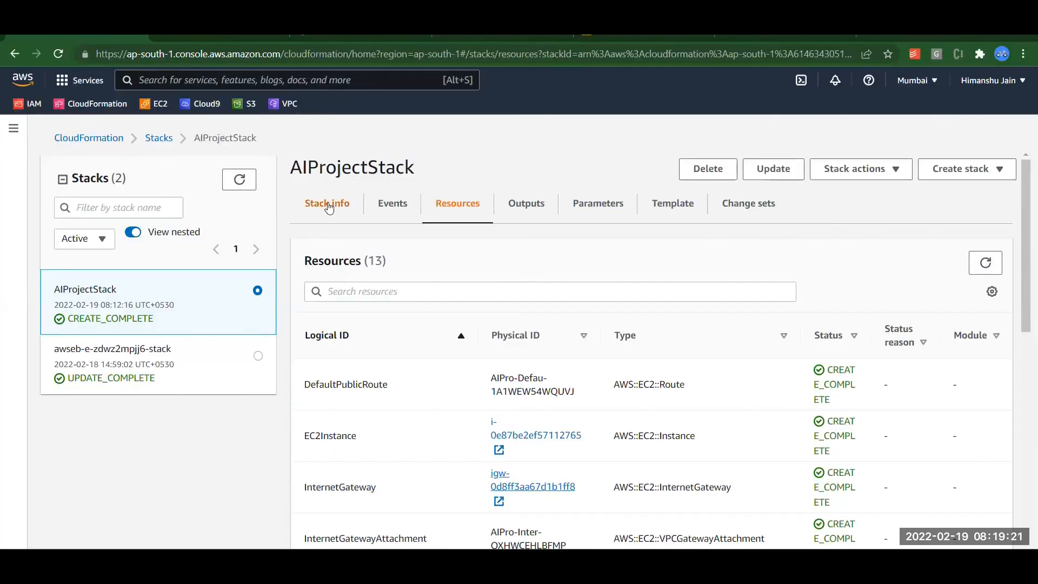
{"action": "left_click", "coordinate": [328, 205]}
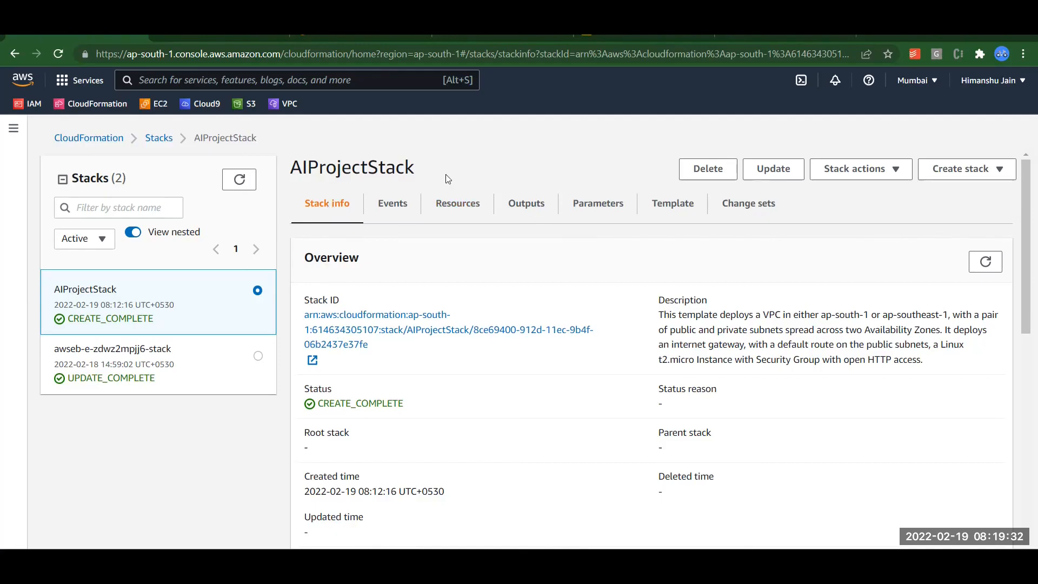
Delete AIProjectStack and confirm, then watch its Events list.
{"action": "left_click", "coordinate": [705, 170]}
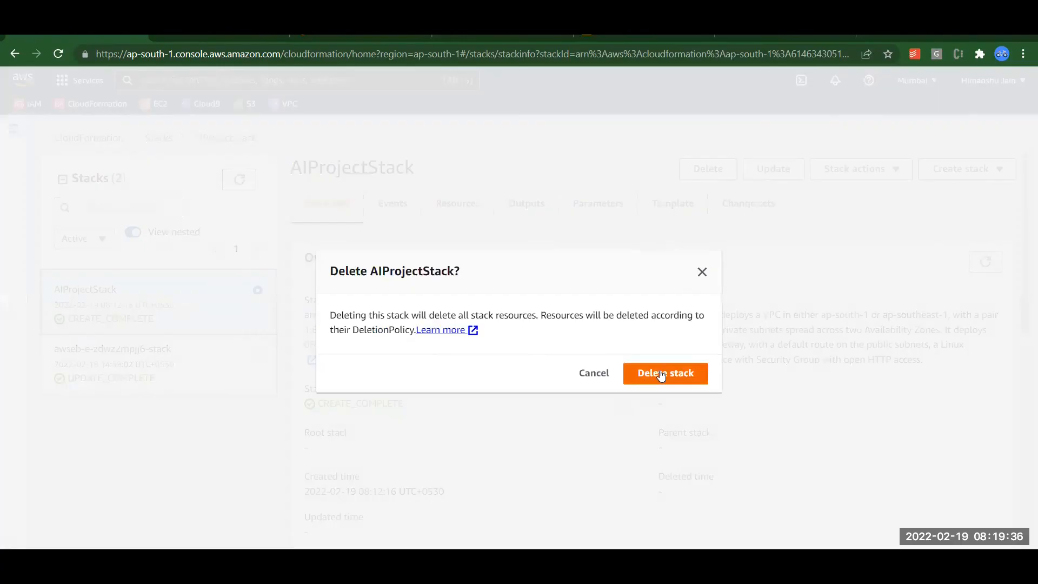
{"action": "left_click", "coordinate": [662, 373]}
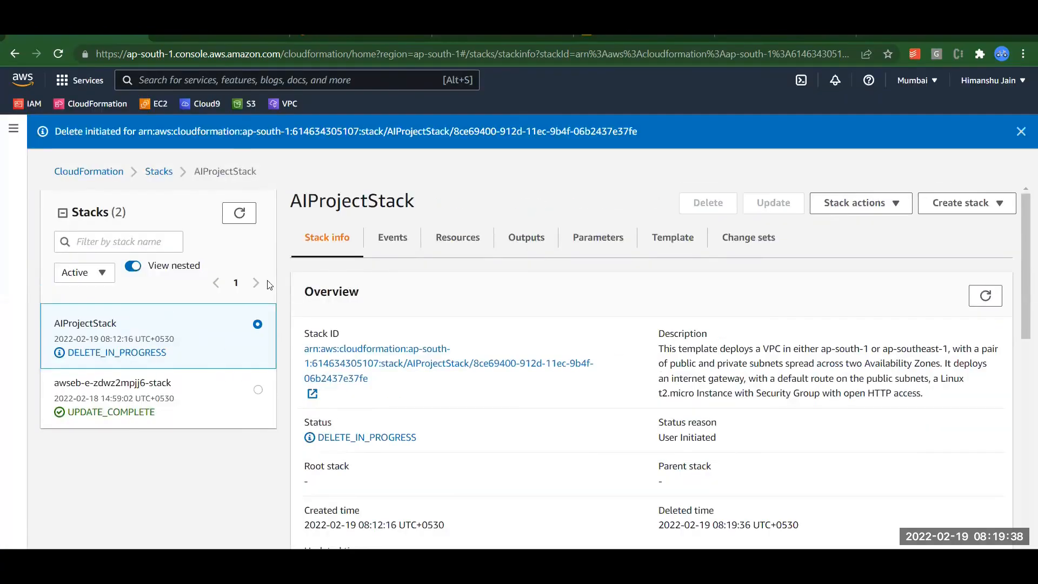
{"action": "left_click", "coordinate": [396, 250]}
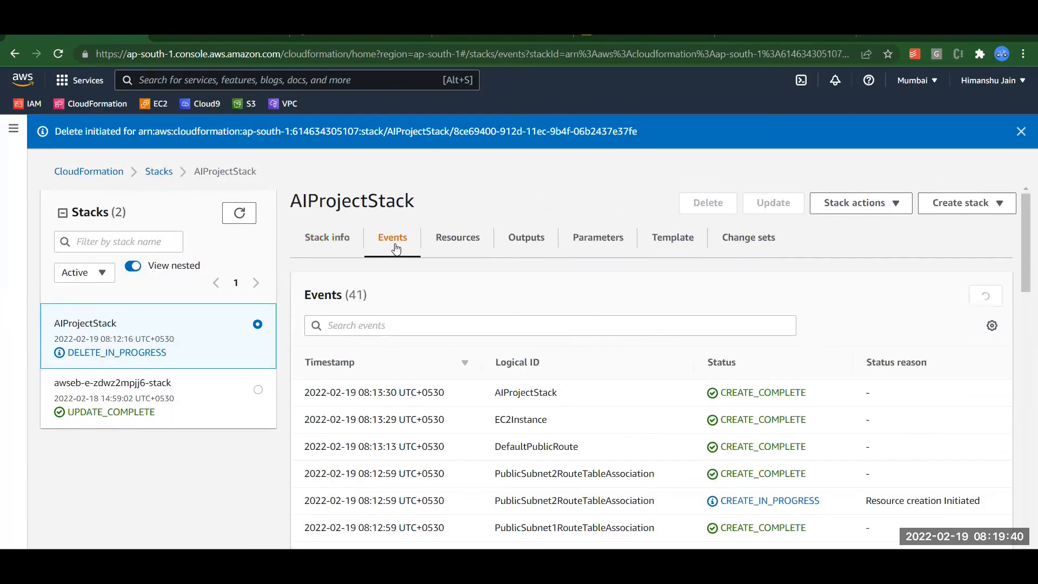
{"action": "mouse_move", "coordinate": [1021, 255]}
{"action": "left_mouse_down"}
{"action": "mouse_move", "coordinate": [1023, 305]}
{"action": "mouse_move", "coordinate": [1021, 266]}
{"action": "left_mouse_up"}
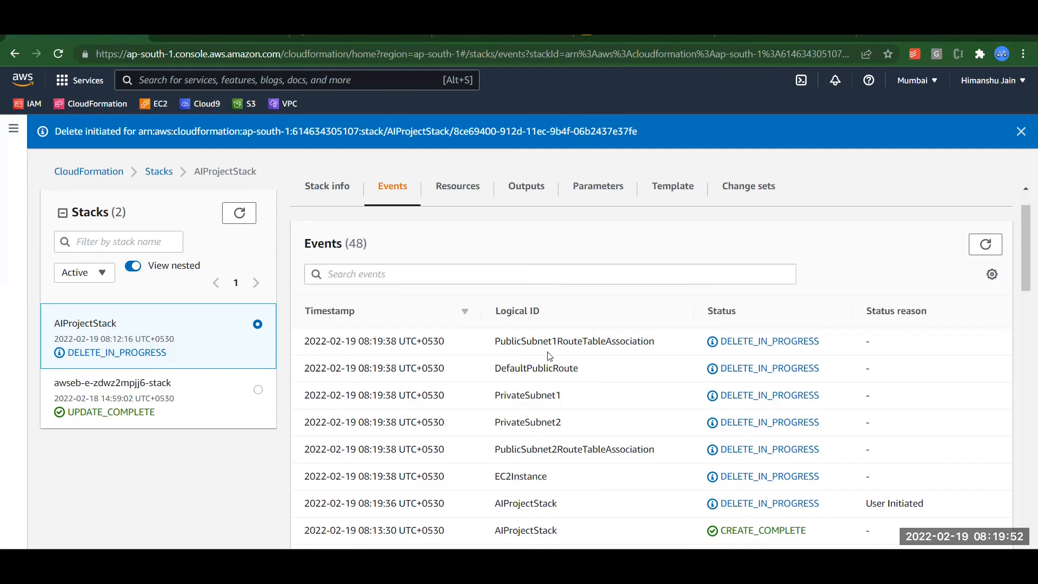
Refresh events until DELETE_COMPLETE, then return to the Stacks list showing only awseb-e-zdwz2mpjj6-stack.
{"action": "left_click", "coordinate": [983, 246]}
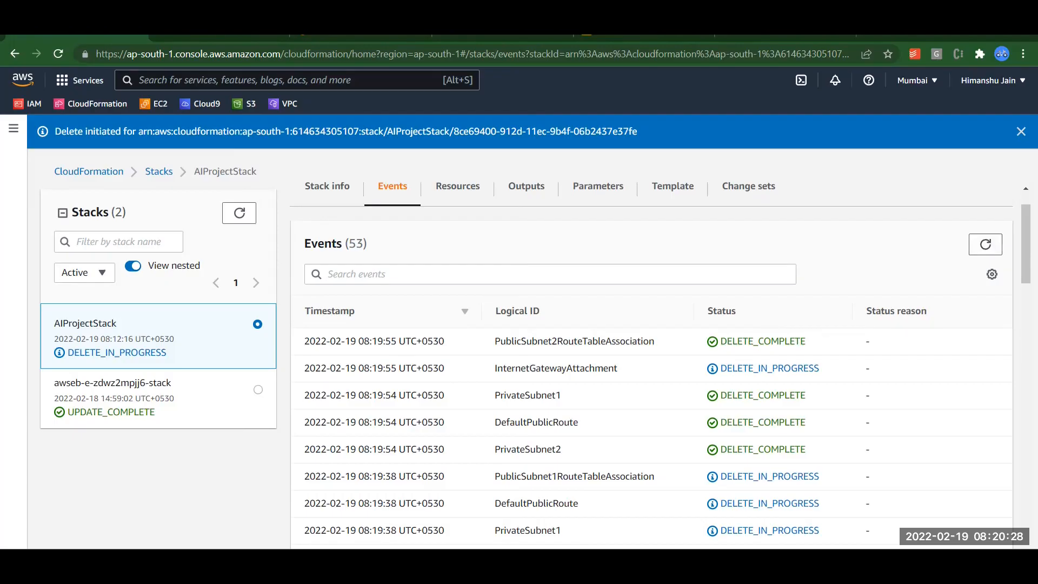
{"action": "left_click", "coordinate": [986, 244]}
{"action": "left_click", "coordinate": [988, 244]}
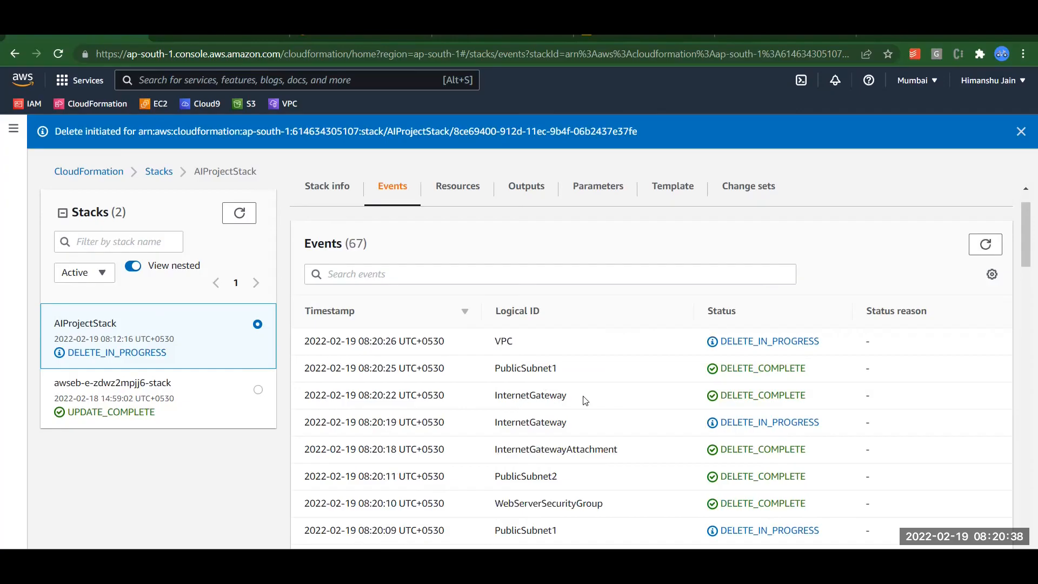
{"action": "left_click", "coordinate": [994, 245]}
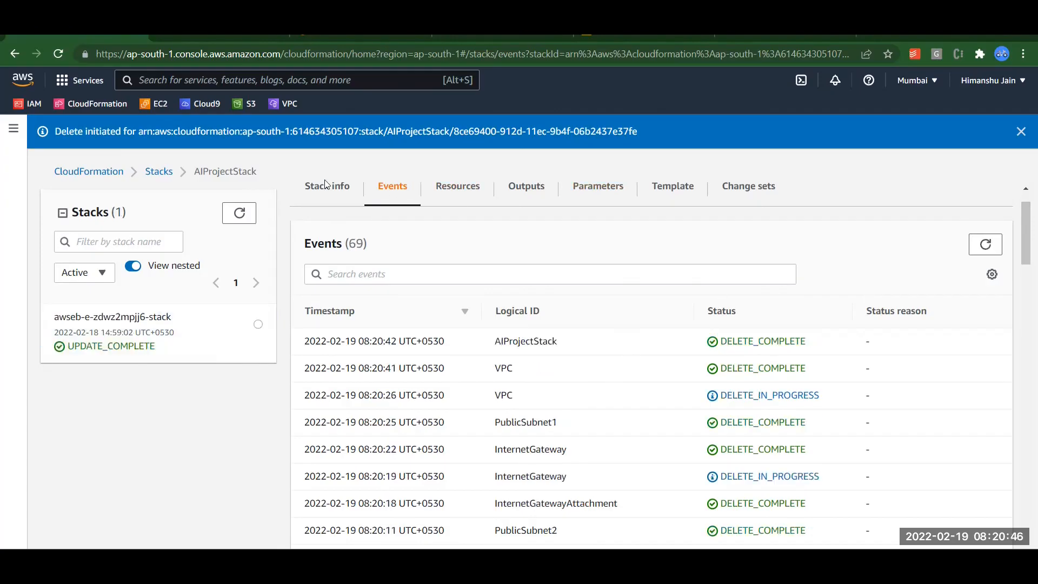
{"action": "left_click", "coordinate": [159, 172]}
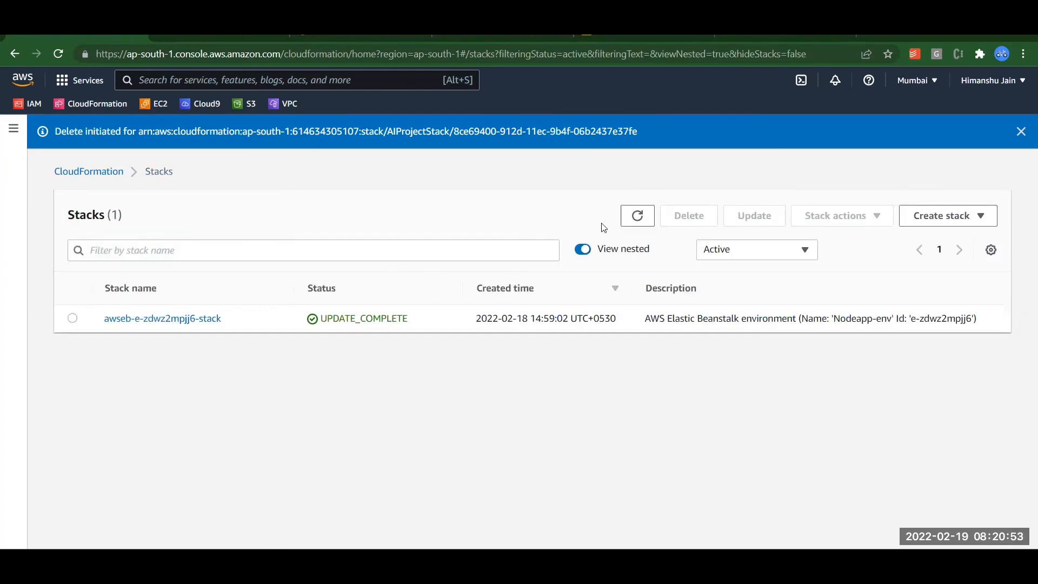
Refresh the EC2 instances list to confirm AI Project EC2 is Terminated, then go to the VPC console.
{"action": "left_click", "coordinate": [209, 38]}
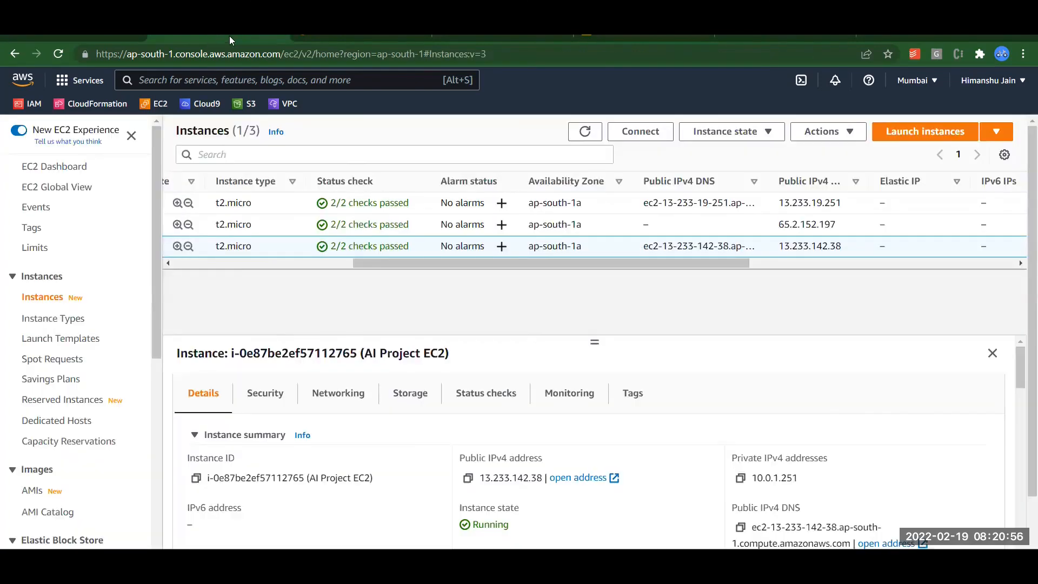
{"action": "left_click", "coordinate": [584, 131]}
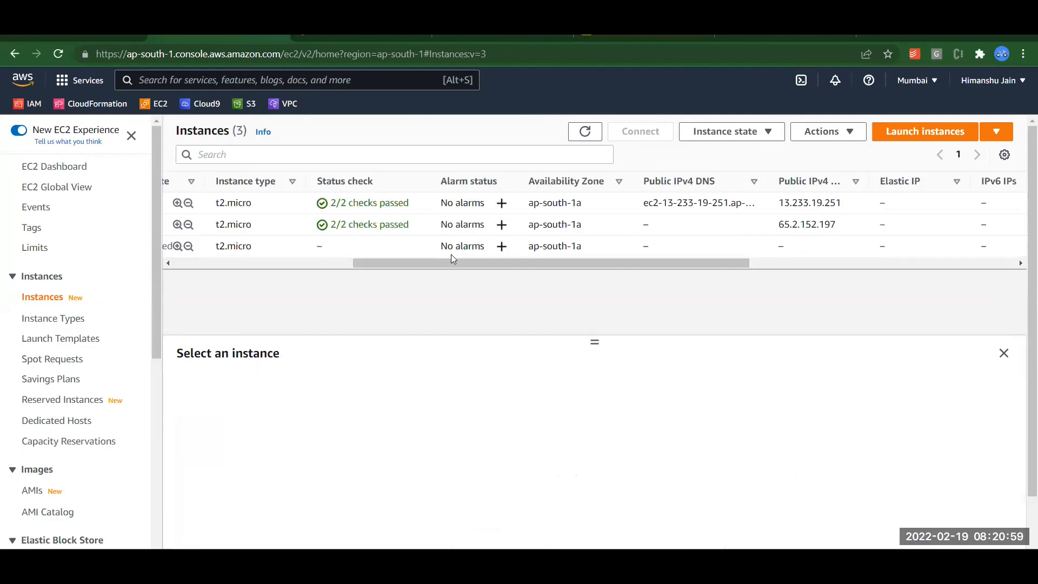
{"action": "left_click_drag", "start_coordinate": [452, 263], "coordinate": [216, 269]}
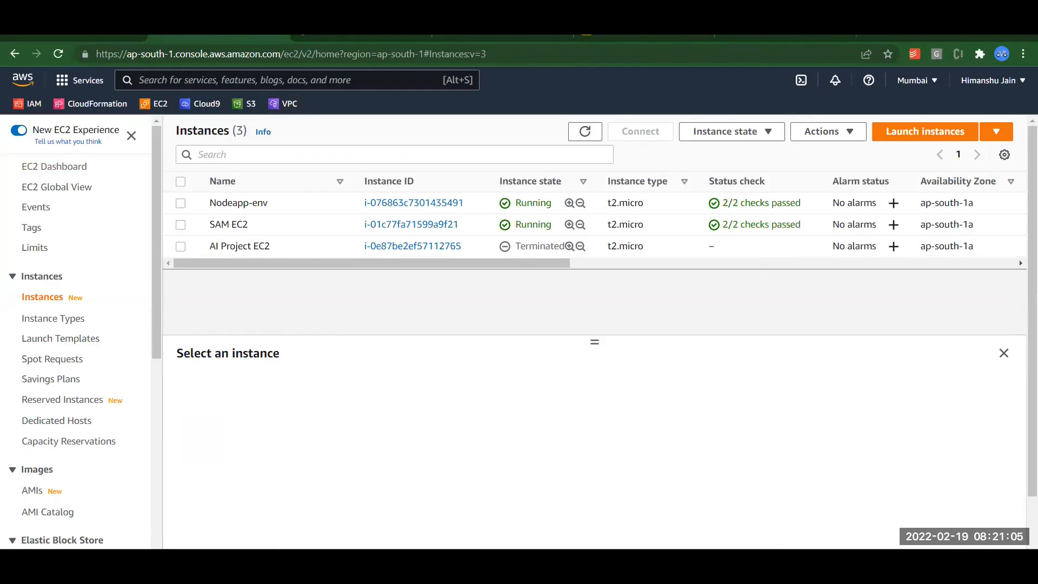
{"action": "left_click", "coordinate": [329, 36]}
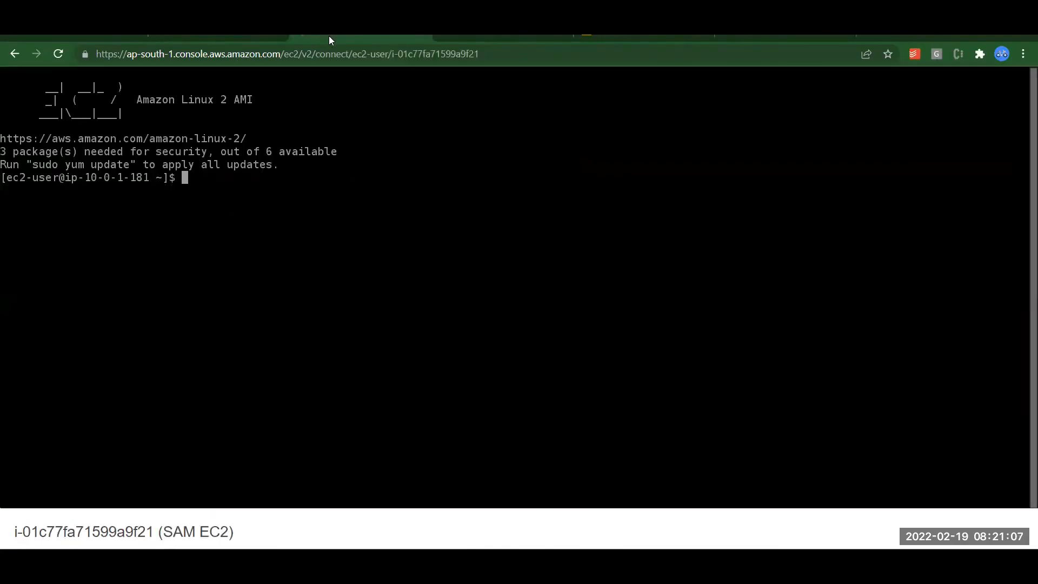
{"action": "left_click", "coordinate": [230, 38]}
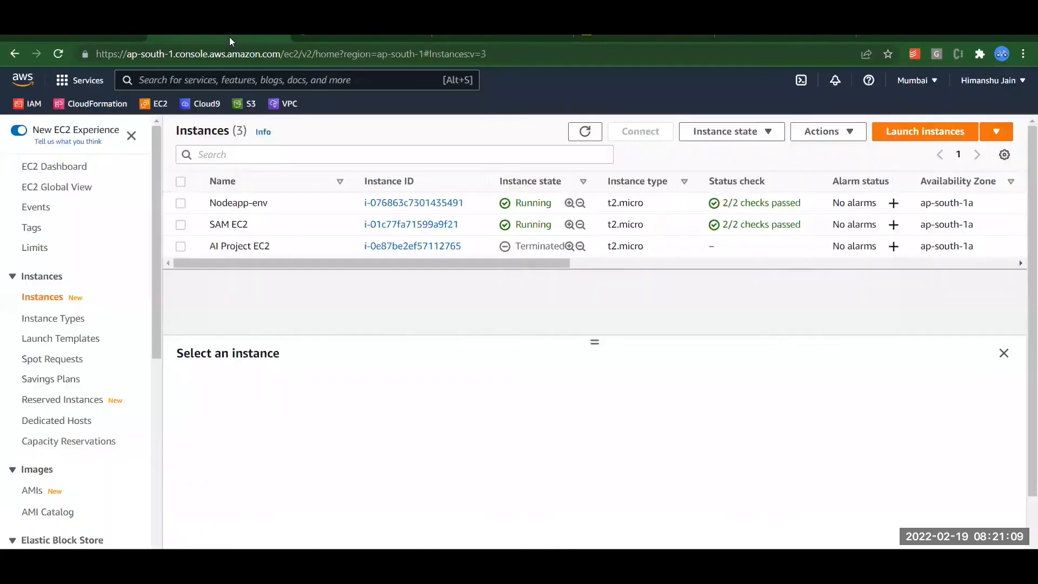
{"action": "left_click", "coordinate": [285, 104]}
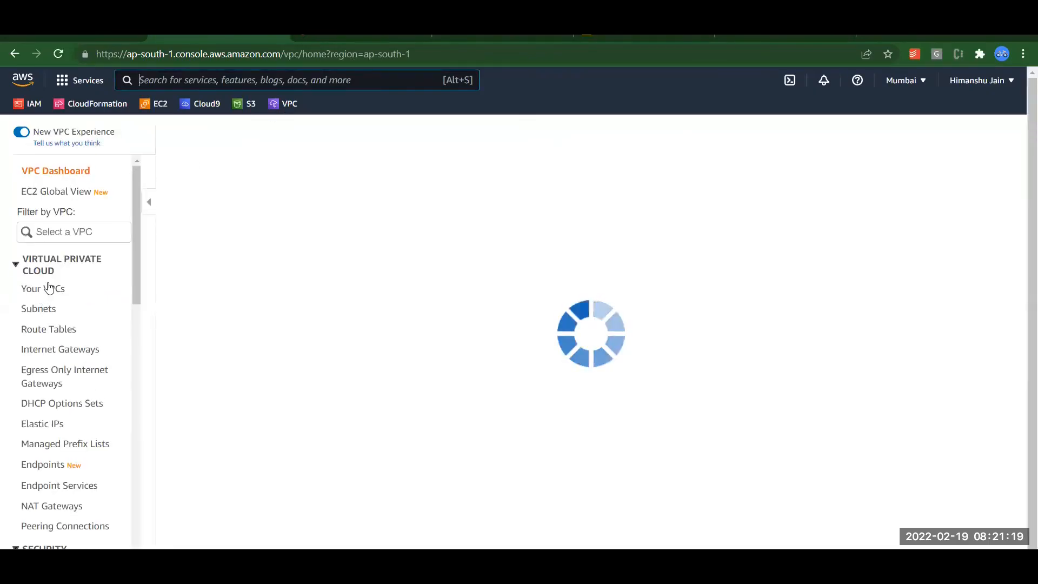
Confirm only SAM-VPC, the default VPC and their subnets remain, then return to CloudFormation.
{"action": "left_click", "coordinate": [49, 288]}
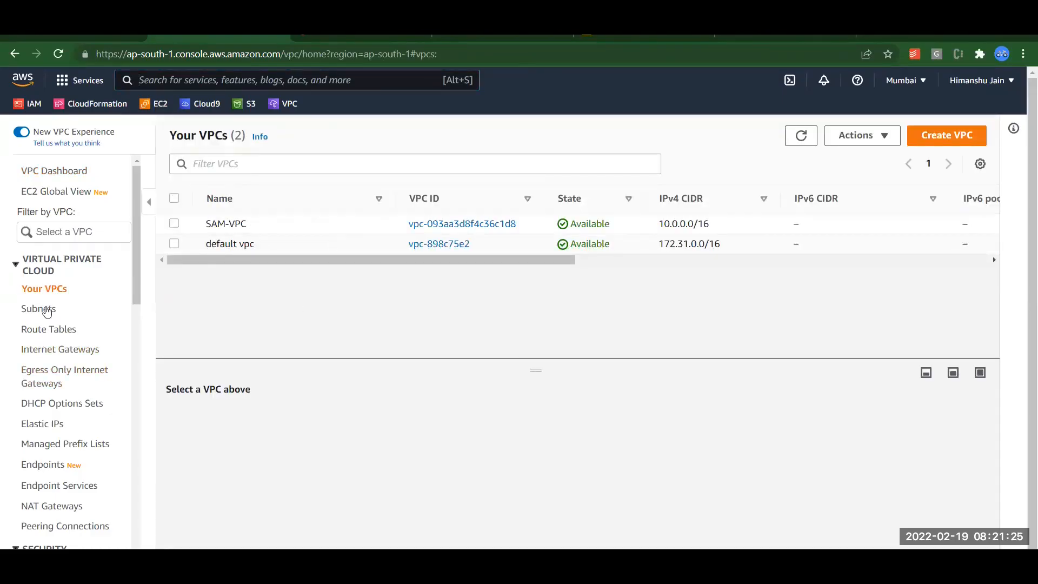
{"action": "left_click", "coordinate": [45, 311]}
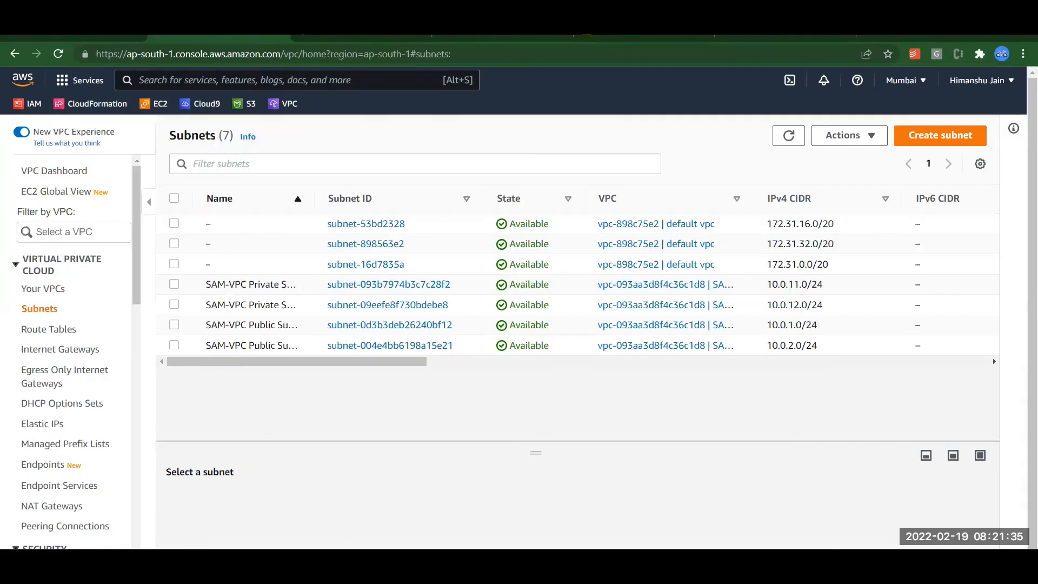
{"action": "left_click", "coordinate": [74, 41]}
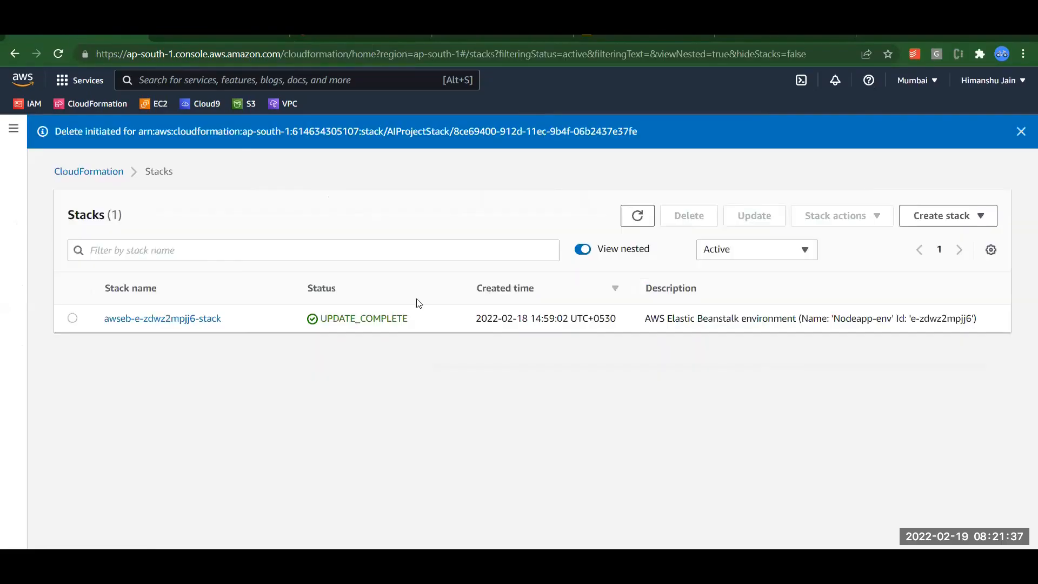